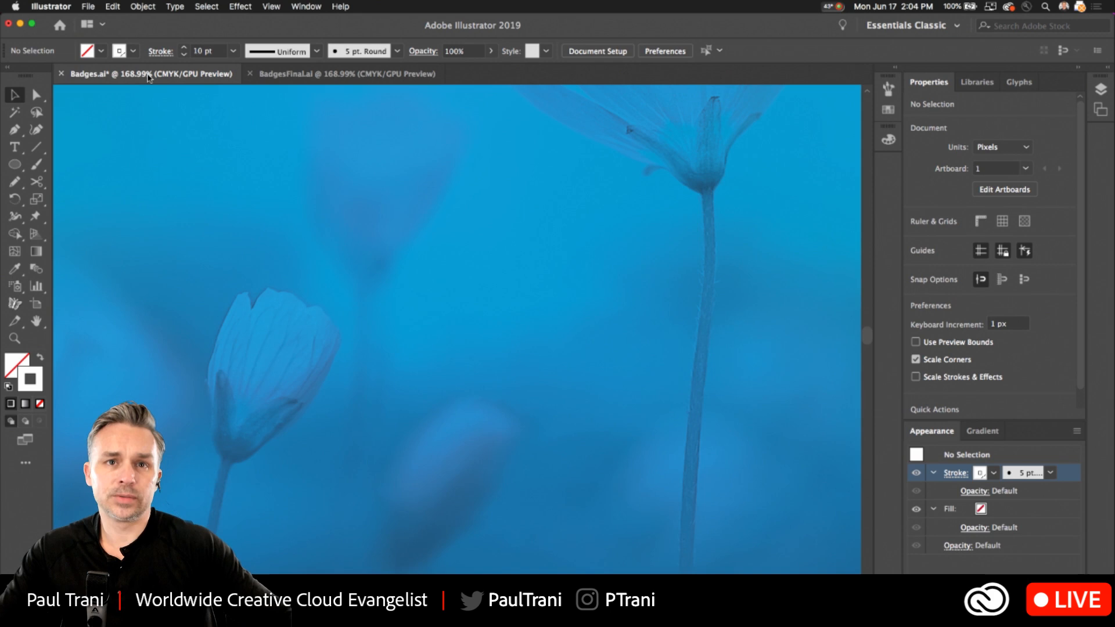
Look at the finished badge designs in BadgesFinal.ai, and return to the Badges.ai document.
{"action": "left_click", "coordinate": [11, 166]}
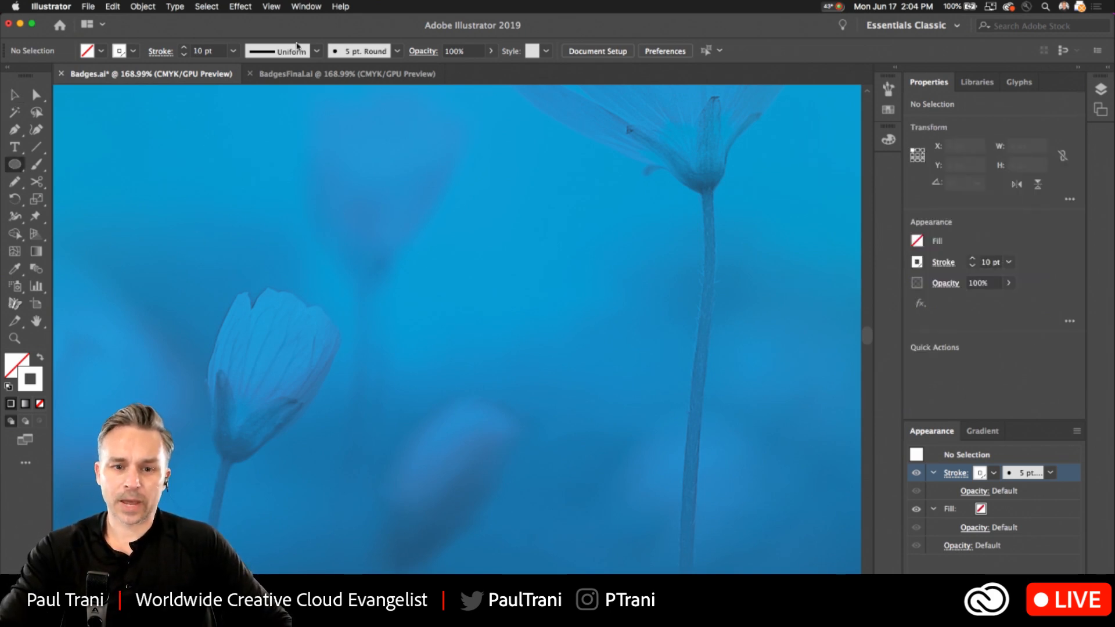
{"action": "left_click", "coordinate": [347, 74]}
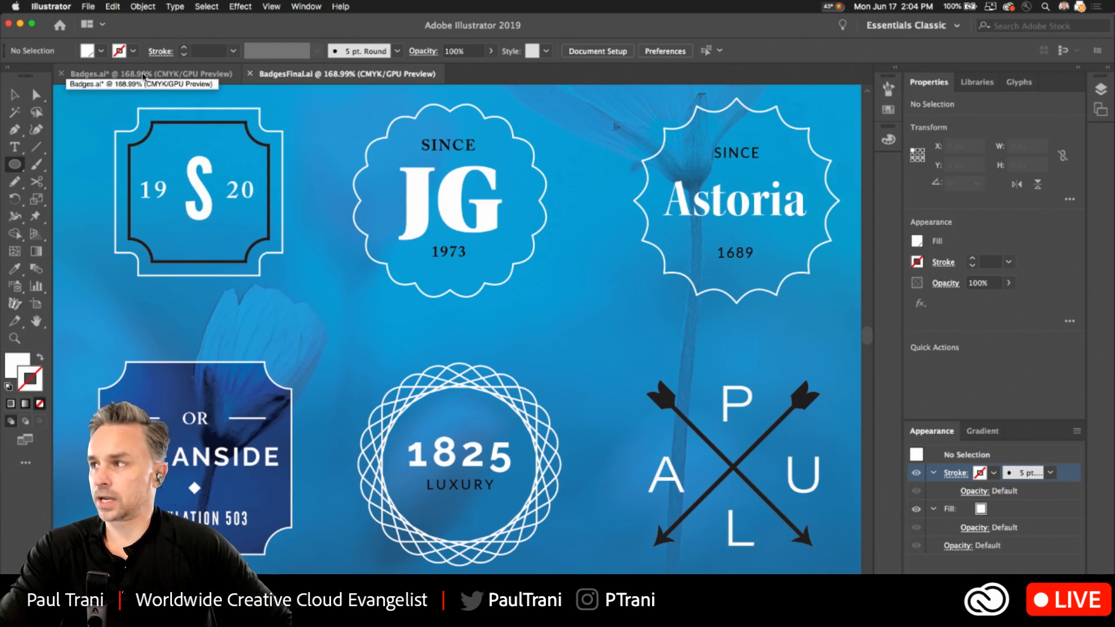
{"action": "left_click", "coordinate": [144, 75]}
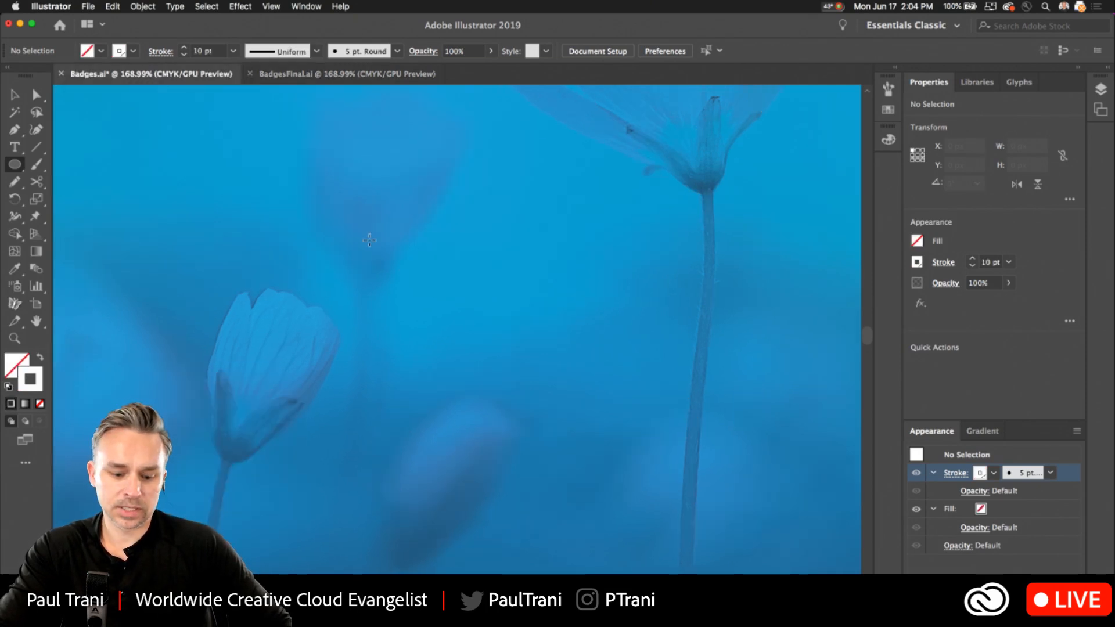
Draw a circle about 145 px across with a 10 pt white stroke and no fill over the blurred flower.
{"action": "left_click_drag", "start_coordinate": [415, 266], "coordinate": [423, 368]}
{"action": "left_click_drag", "start_coordinate": [285, 215], "coordinate": [273, 222]}
{"action": "left_click", "coordinate": [19, 94]}
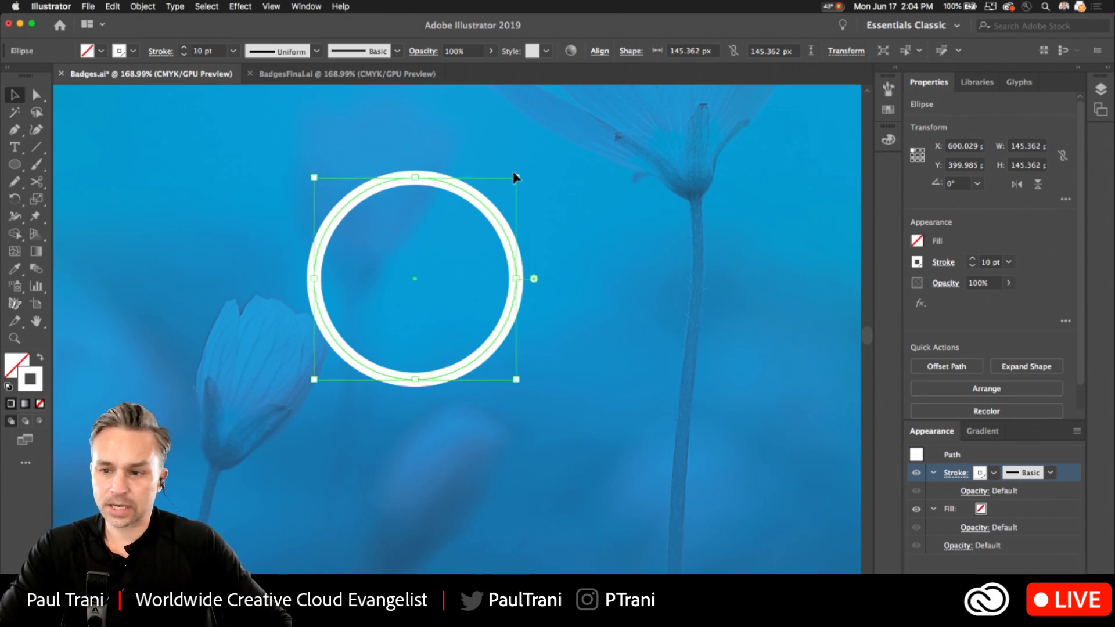
Change the colour of Layer 1 to Light Red and reselect the circle.
{"action": "left_click", "coordinate": [1100, 89]}
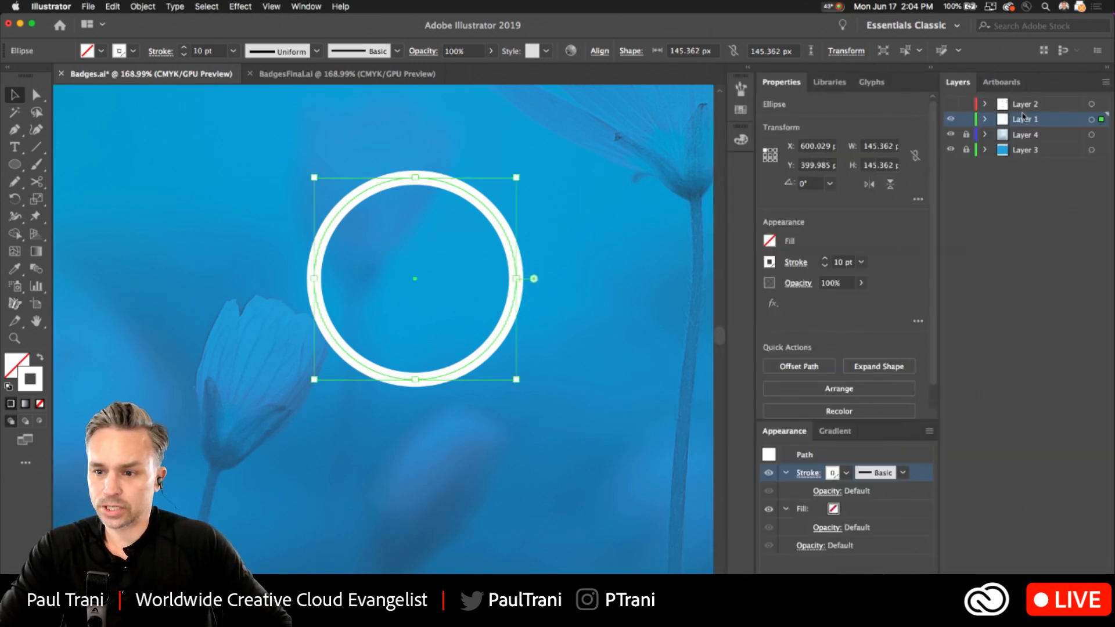
{"action": "double_click", "coordinate": [1054, 121]}
{"action": "left_click", "coordinate": [81, 124]}
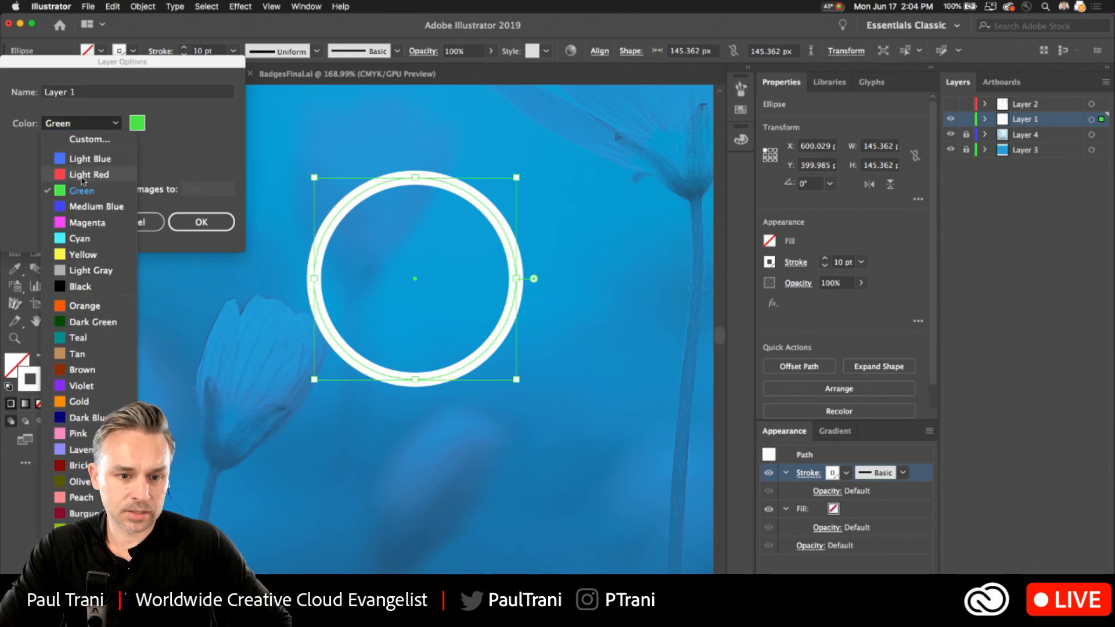
{"action": "left_click", "coordinate": [87, 172]}
{"action": "left_click", "coordinate": [201, 221]}
{"action": "left_click", "coordinate": [348, 180]}
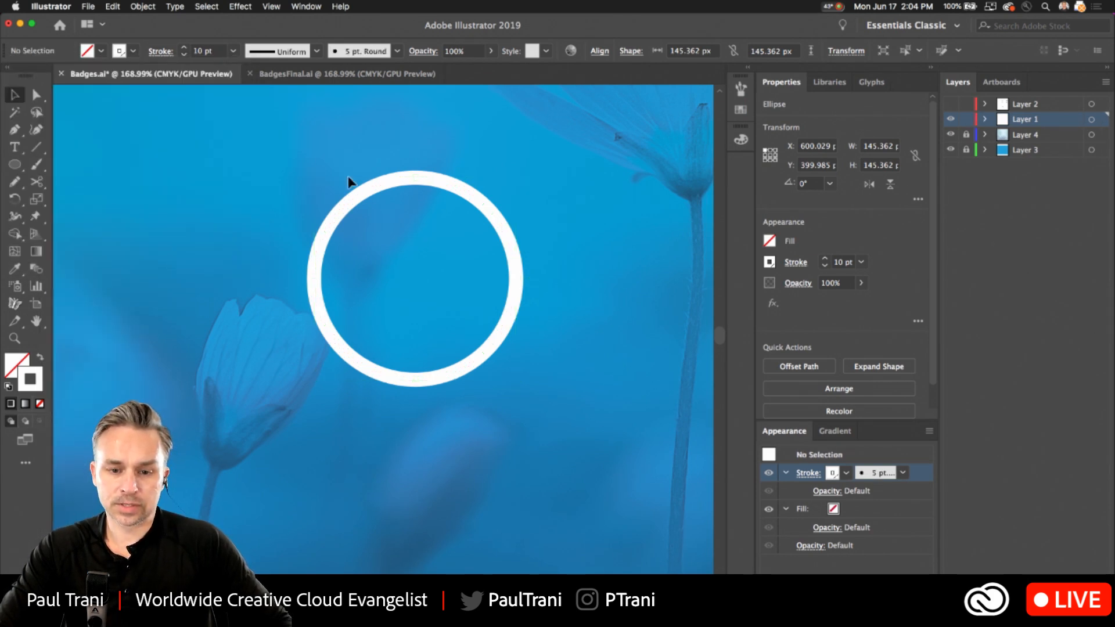
{"action": "left_click", "coordinate": [385, 186]}
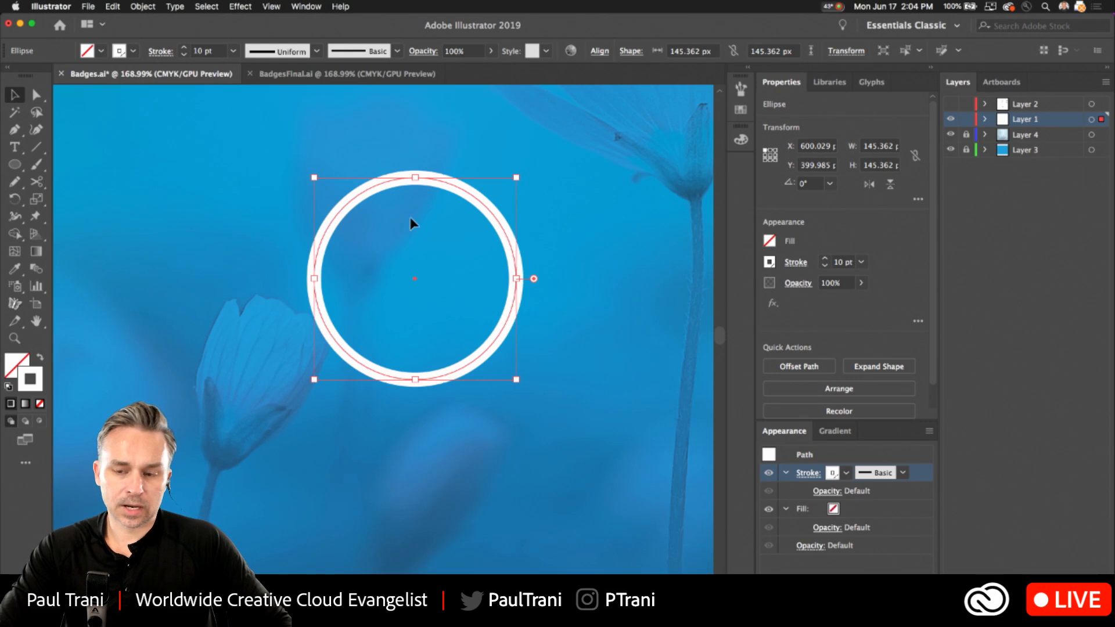
{"action": "left_click", "coordinate": [1105, 68]}
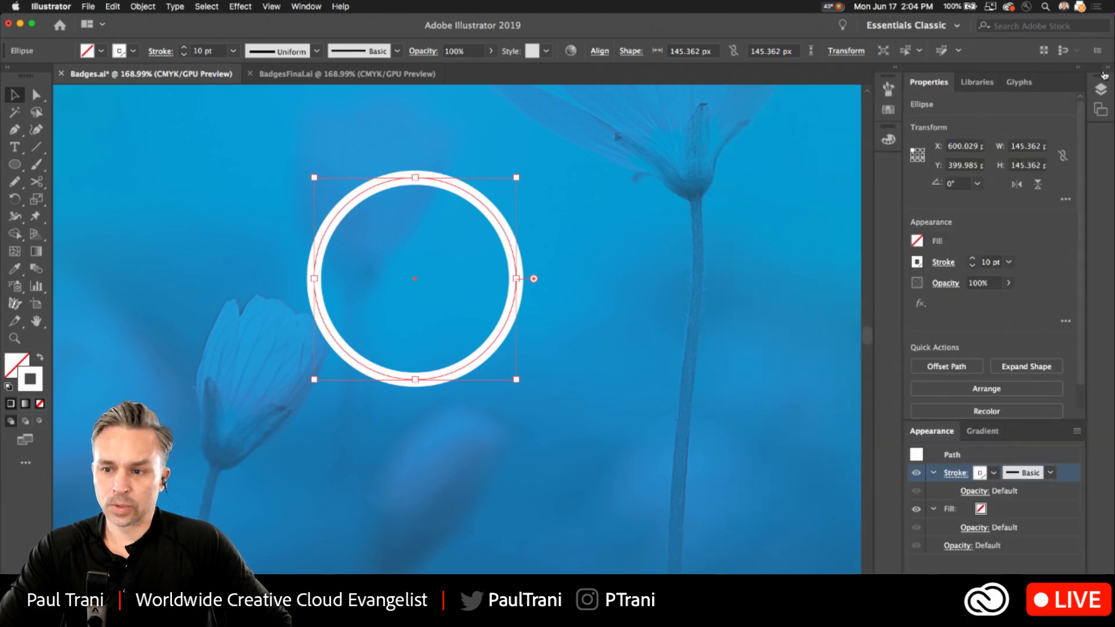
Add a larger concentric copy of the circle, about 188 px across, around the original.
{"action": "key", "text": "a"}
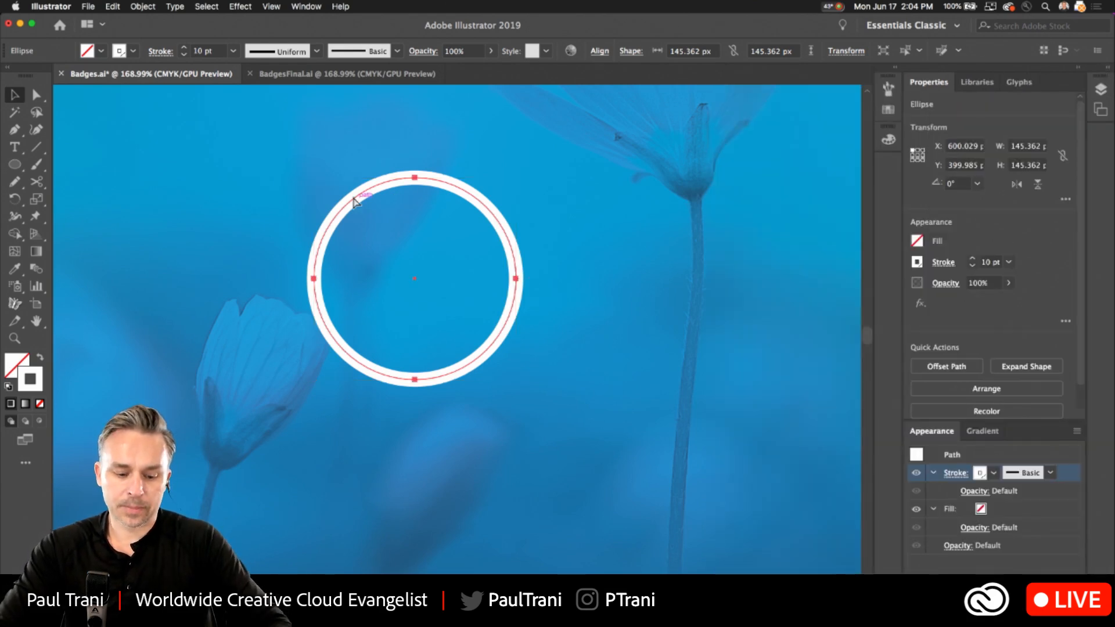
{"action": "key", "text": "v"}
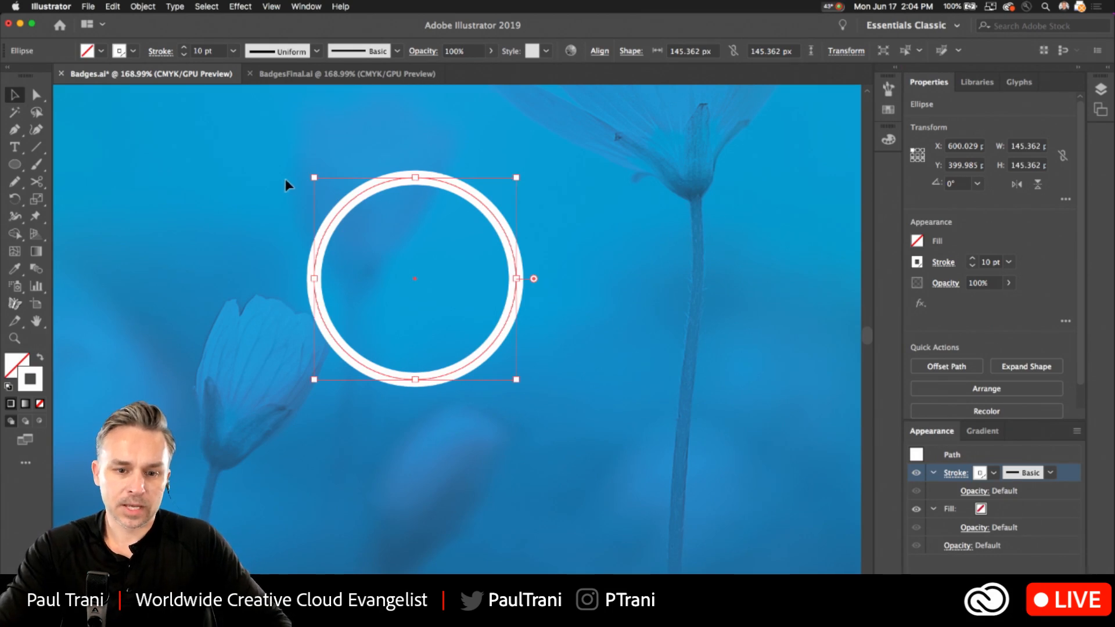
{"action": "left_click_drag", "start_coordinate": [313, 176], "coordinate": [260, 153]}
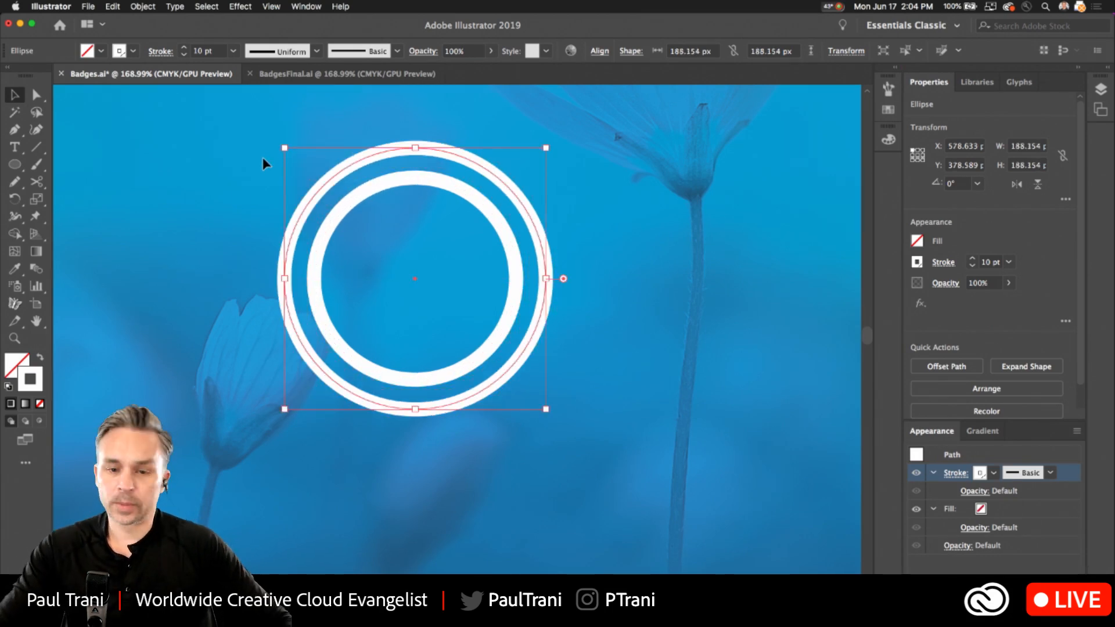
{"action": "scroll", "coordinate": [263, 163], "scroll_direction": "up", "scroll_amount": 2, "text": "alt"}
{"action": "scroll", "coordinate": [256, 174], "scroll_direction": "up", "scroll_amount": 2, "text": "alt"}
{"action": "left_click", "coordinate": [227, 218]}
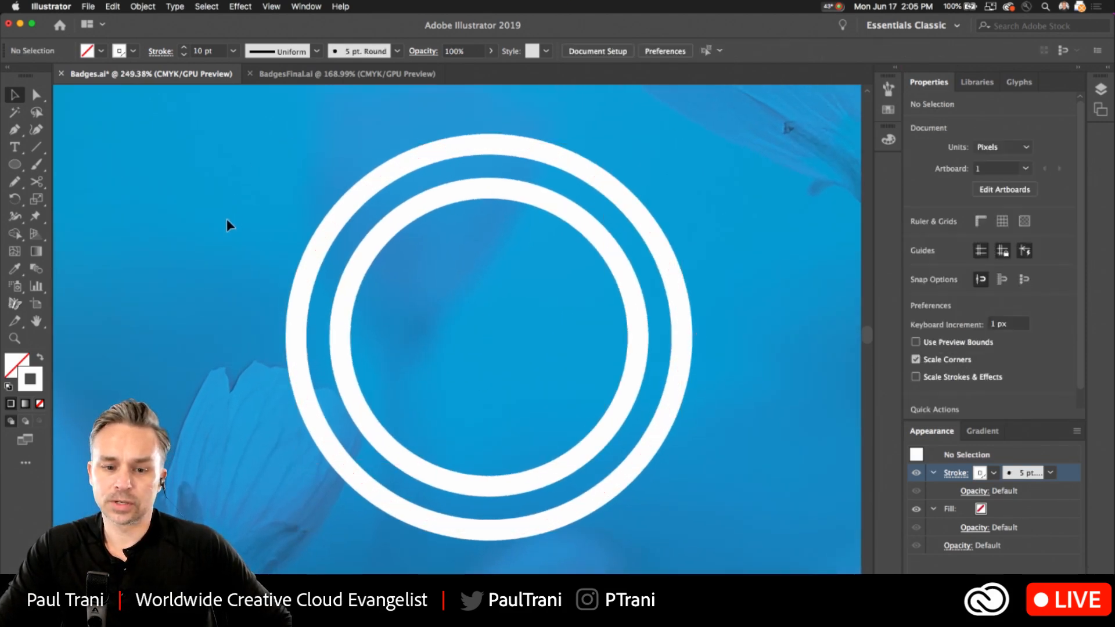
Select both concentric circles and try scaling them down together.
{"action": "left_click_drag", "start_coordinate": [227, 218], "coordinate": [417, 327]}
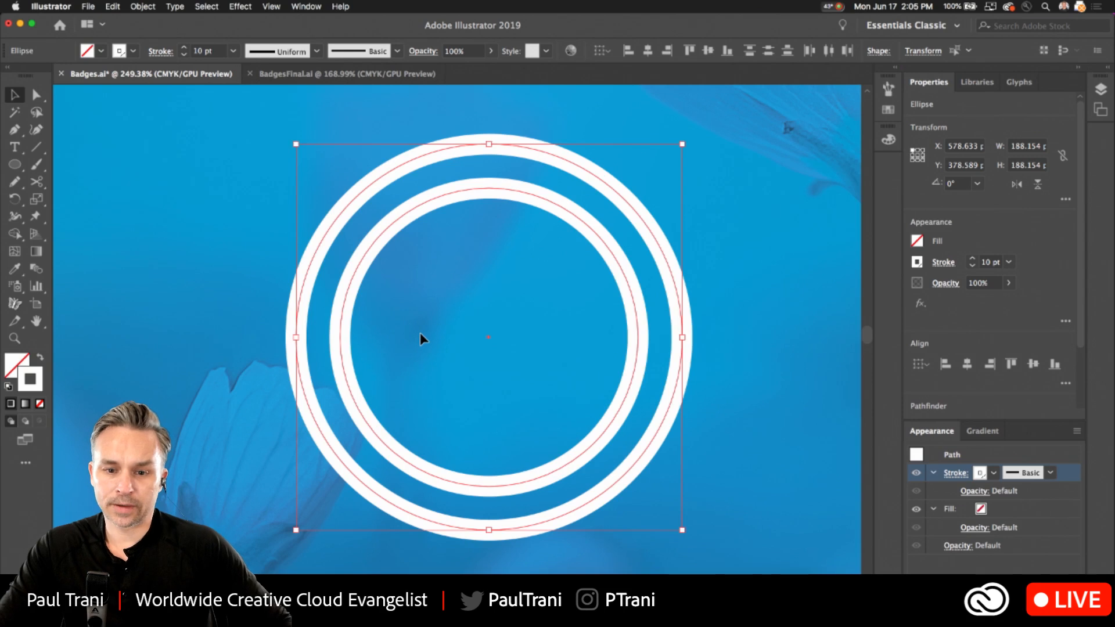
{"action": "scroll", "coordinate": [420, 333], "scroll_direction": "down", "scroll_amount": 3, "text": "alt"}
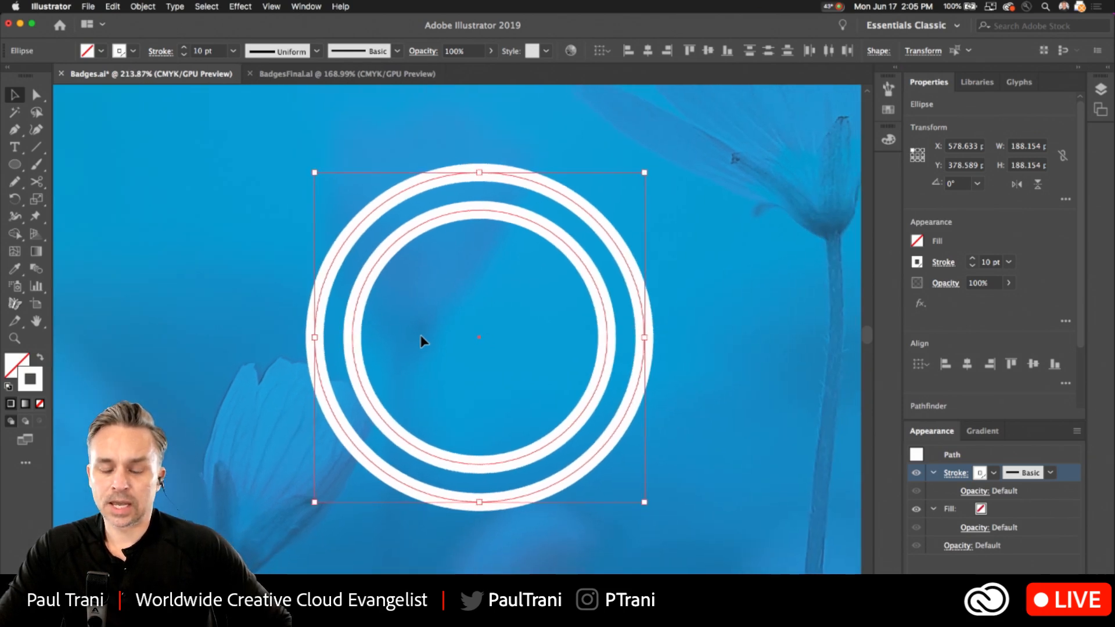
{"action": "scroll", "coordinate": [420, 341], "scroll_direction": "up", "scroll_amount": 1, "text": "alt"}
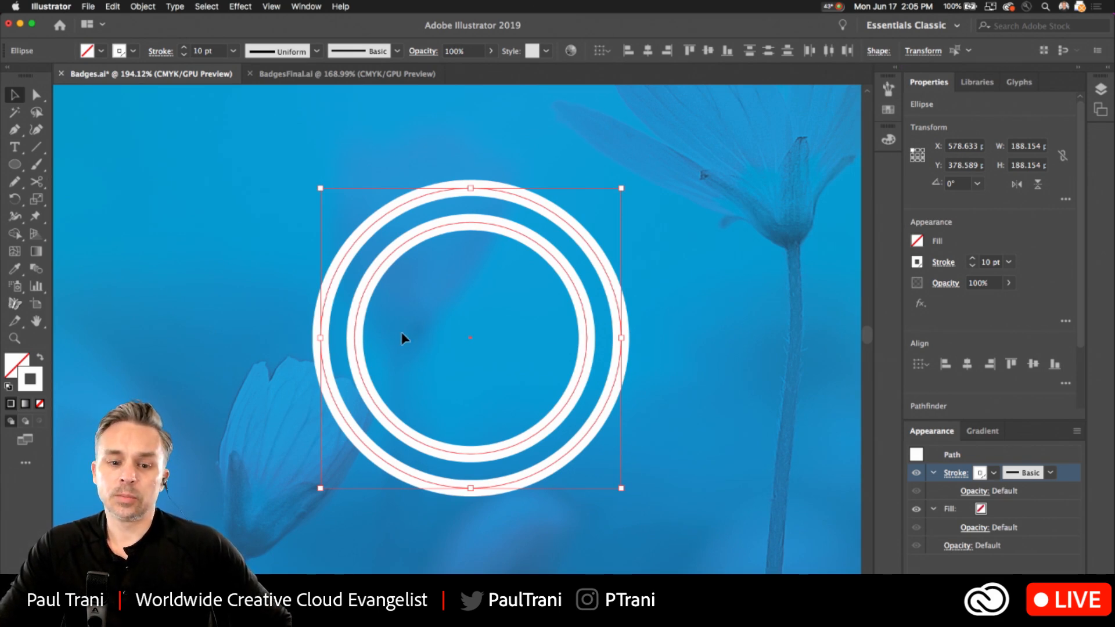
{"action": "left_click", "coordinate": [246, 282]}
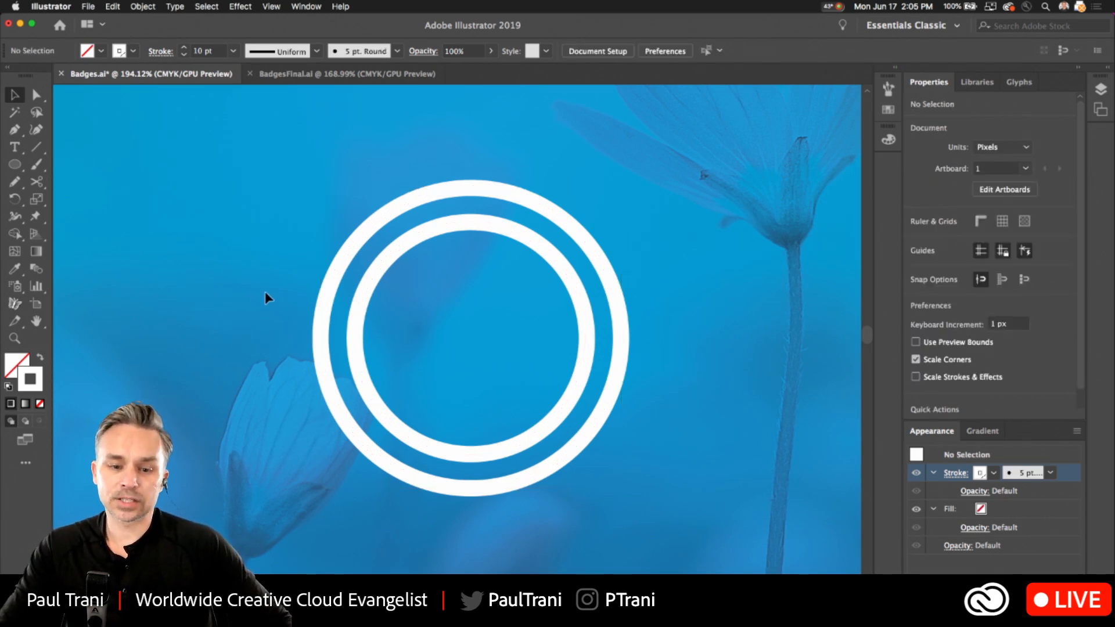
{"action": "left_click", "coordinate": [325, 358]}
{"action": "left_click", "coordinate": [353, 284]}
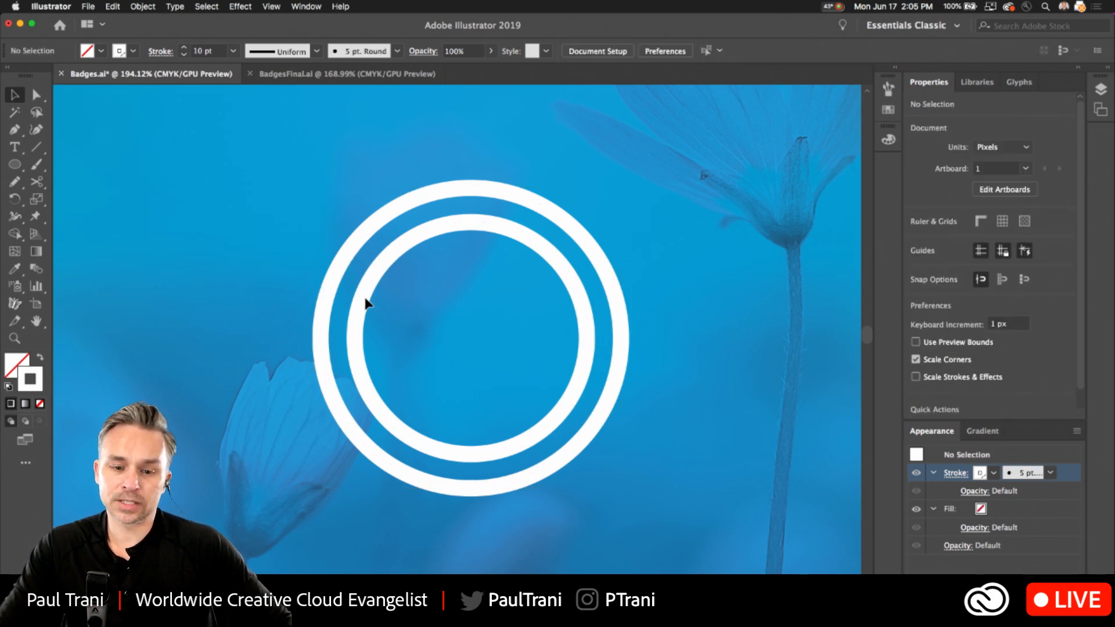
{"action": "left_click_drag", "start_coordinate": [436, 405], "coordinate": [287, 325]}
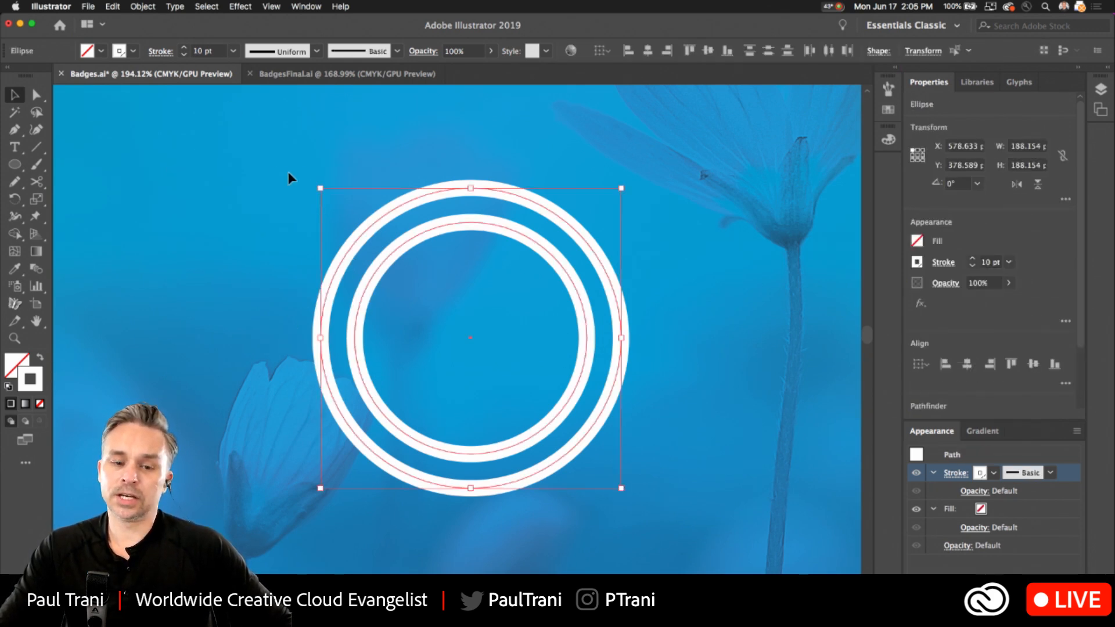
{"action": "left_click_drag", "start_coordinate": [321, 189], "coordinate": [364, 228]}
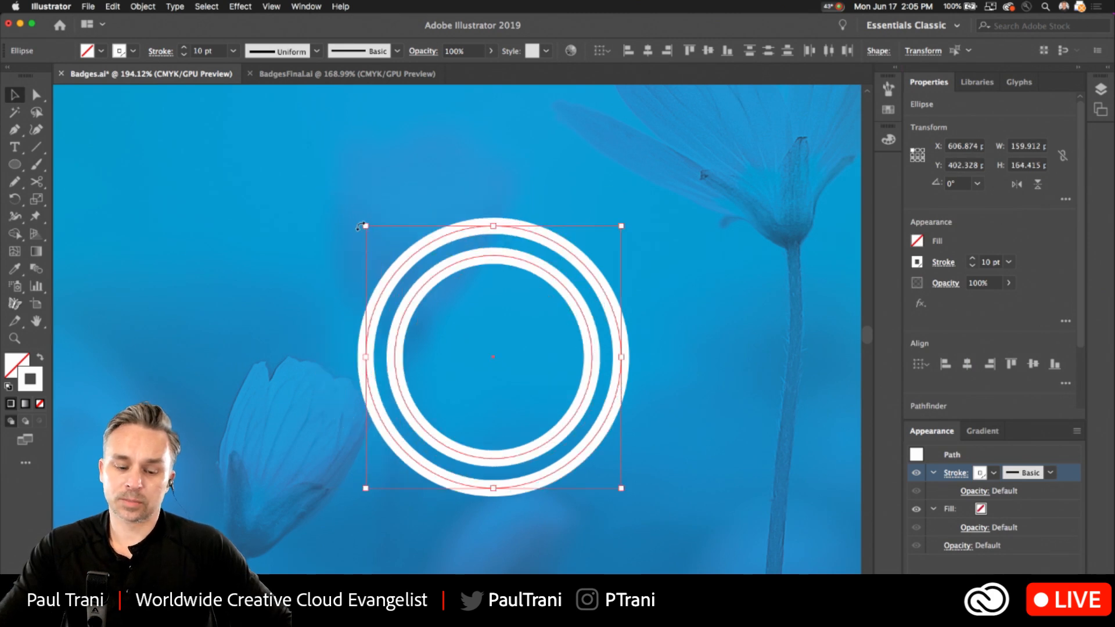
{"action": "key", "text": "cmd+z"}
{"action": "left_click", "coordinate": [360, 216]}
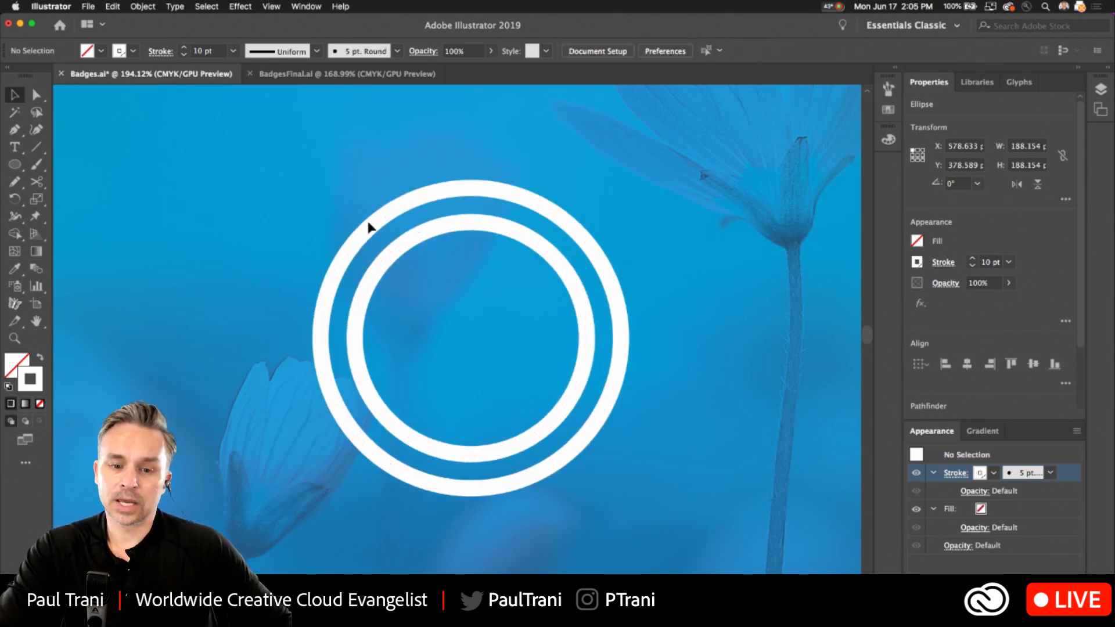
Distort the left side of the inner circle by pulling its anchor point's upper direction handle outward.
{"action": "left_click", "coordinate": [370, 231]}
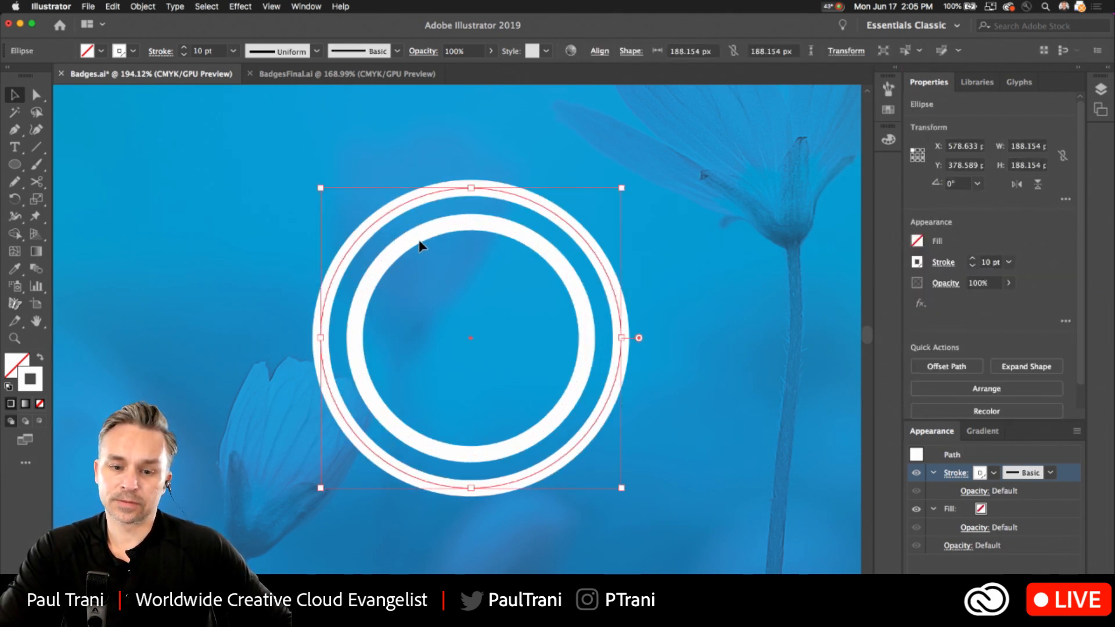
{"action": "left_click", "coordinate": [414, 241]}
{"action": "left_click", "coordinate": [36, 95]}
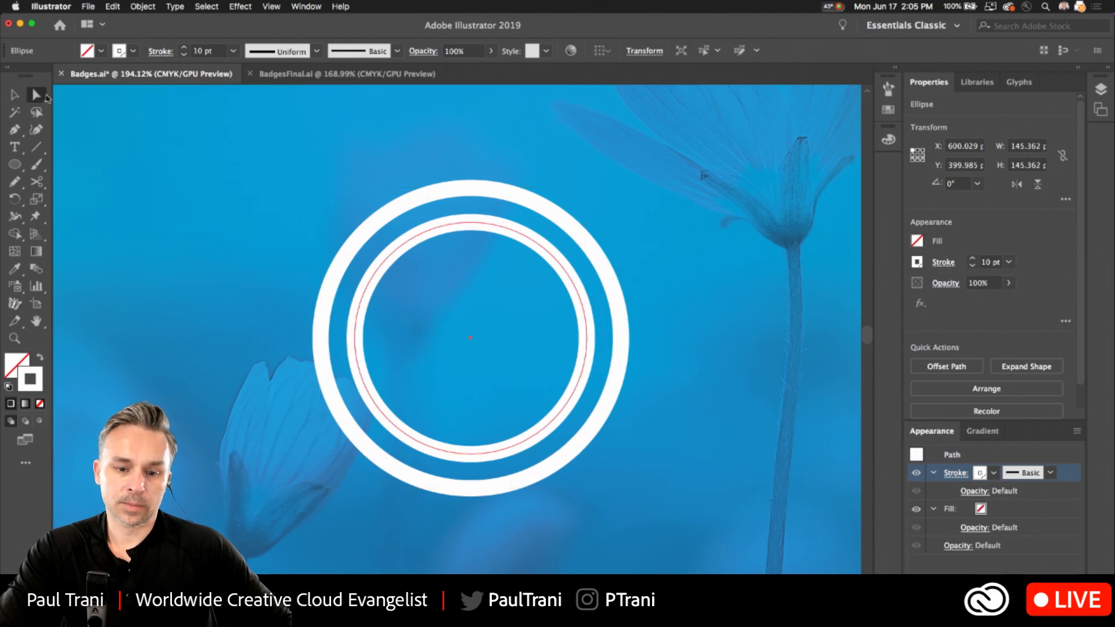
{"action": "left_click", "coordinate": [355, 337]}
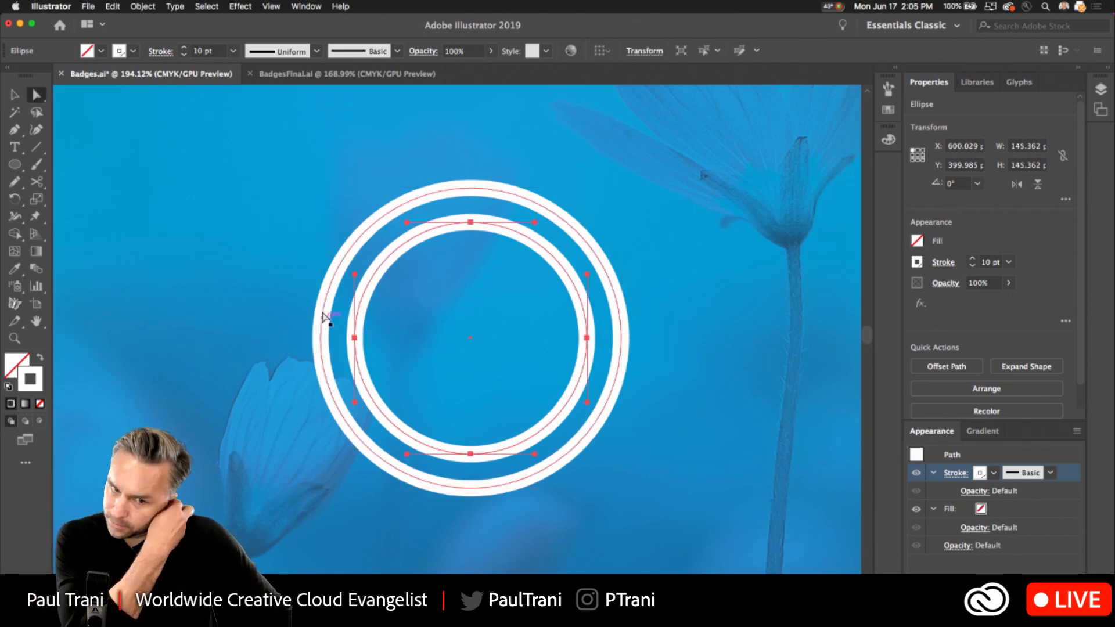
{"action": "left_click_drag", "start_coordinate": [355, 274], "coordinate": [313, 285]}
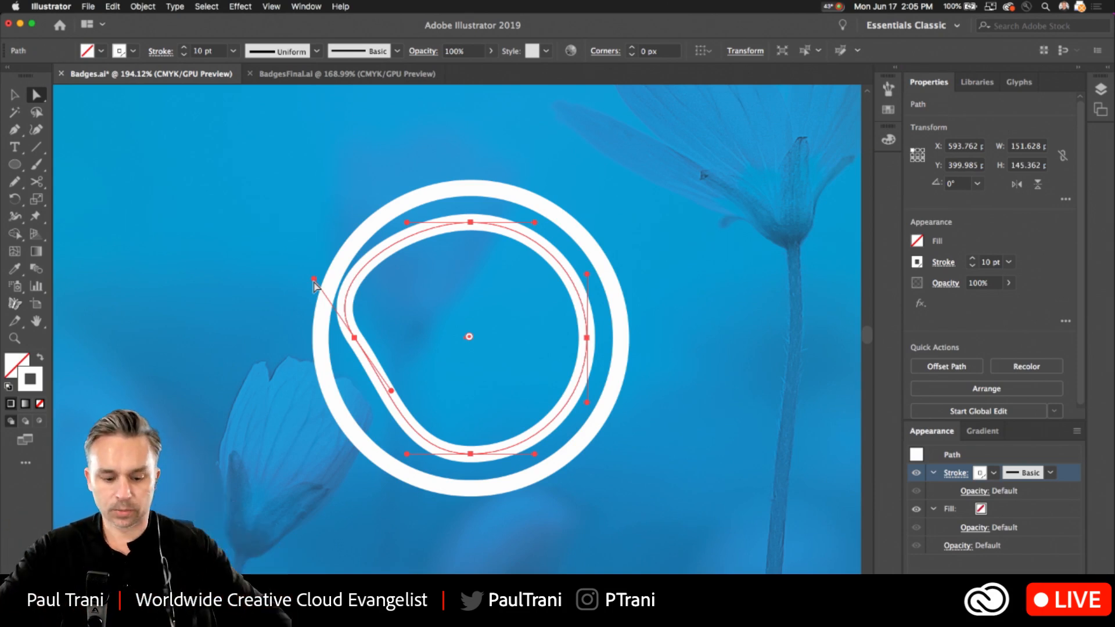
Delete both circles and draw a new circle about 167 px across with a 10 pt white stroke in their place.
{"action": "key", "text": "v"}
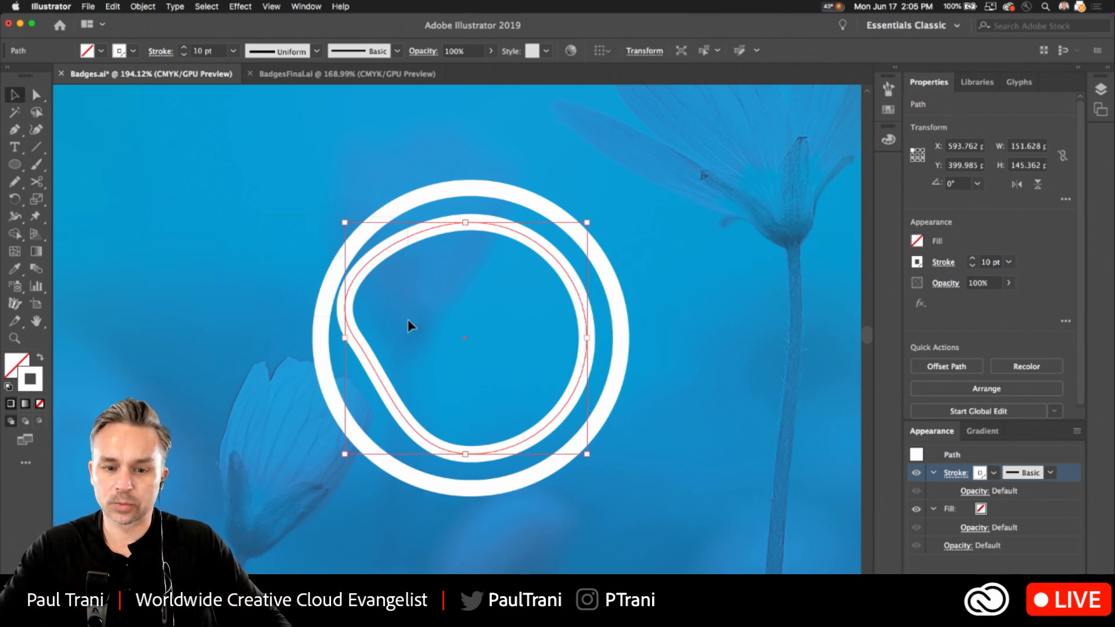
{"action": "key", "text": "Delete"}
{"action": "left_click", "coordinate": [18, 170]}
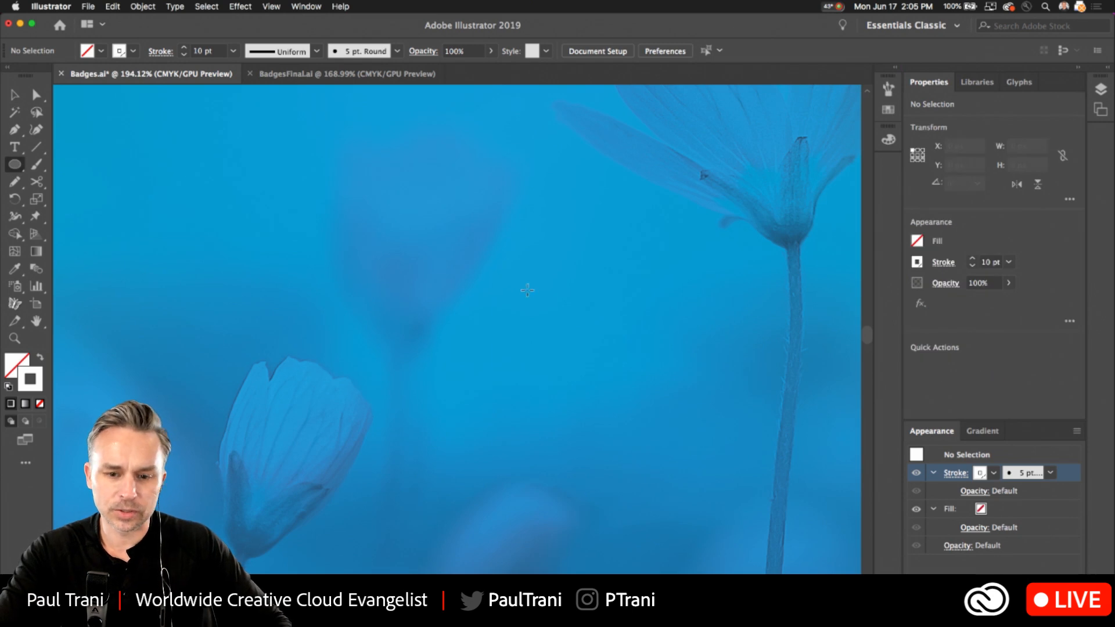
{"action": "mouse_move", "coordinate": [443, 279]}
{"action": "left_mouse_down"}
{"action": "mouse_move", "coordinate": [511, 402]}
{"action": "mouse_move", "coordinate": [577, 413]}
{"action": "left_mouse_up"}
{"action": "key", "text": "v"}
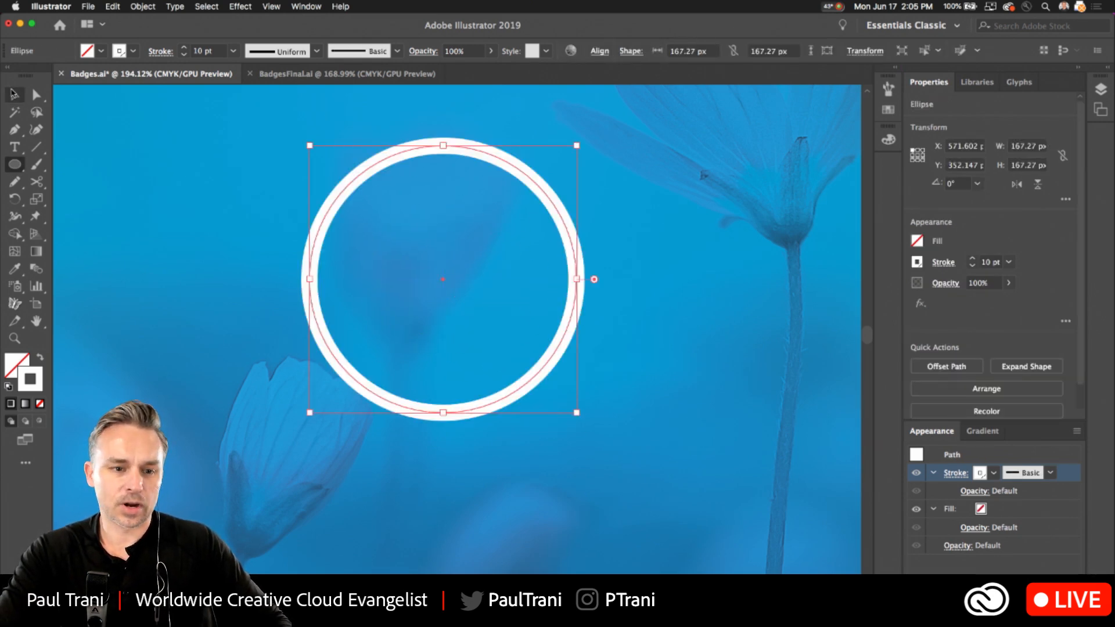
{"action": "left_click_drag", "start_coordinate": [339, 187], "coordinate": [357, 226]}
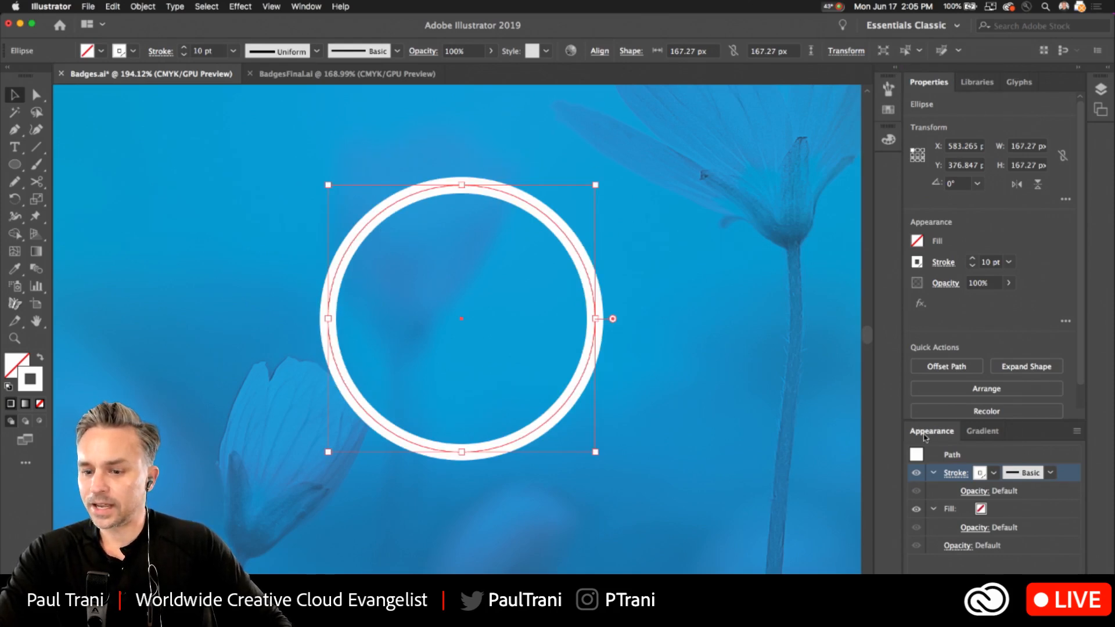
Detach the Appearance panel from the dock, make it shorter and wider, and place it beside the circle.
{"action": "left_click_drag", "start_coordinate": [929, 431], "coordinate": [660, 222]}
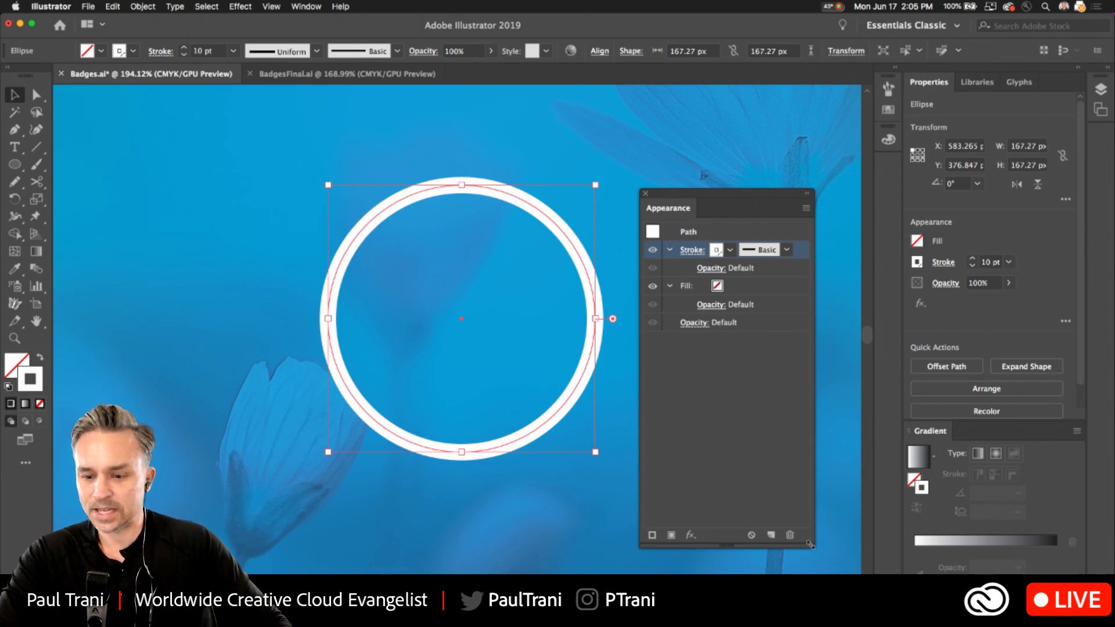
{"action": "left_click_drag", "start_coordinate": [807, 543], "coordinate": [836, 433]}
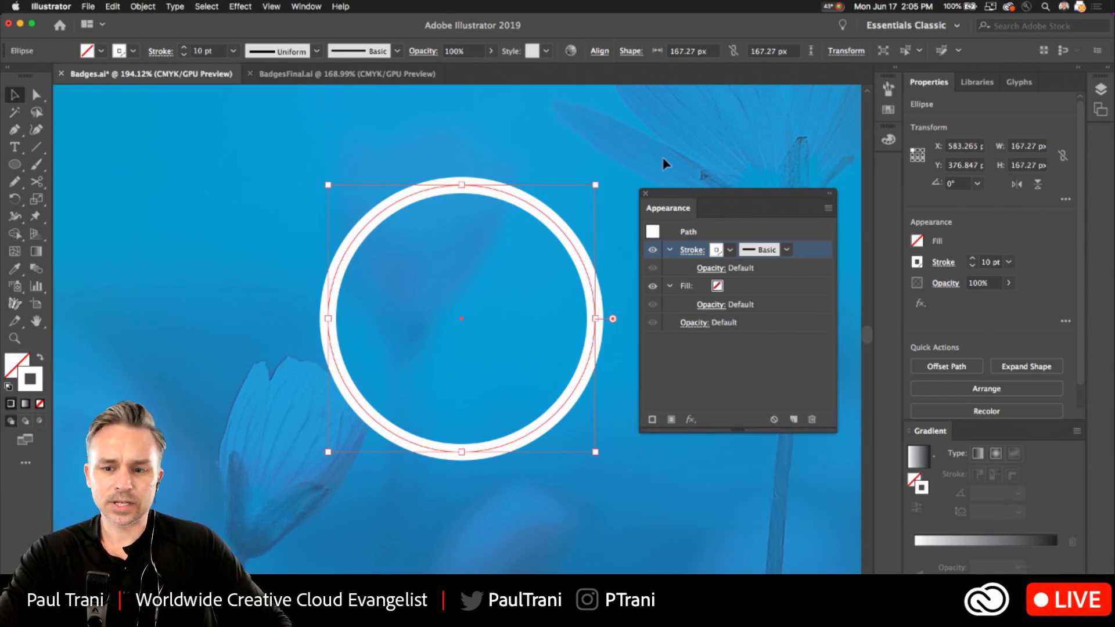
{"action": "left_click_drag", "start_coordinate": [713, 206], "coordinate": [739, 219]}
{"action": "left_click", "coordinate": [206, 6]}
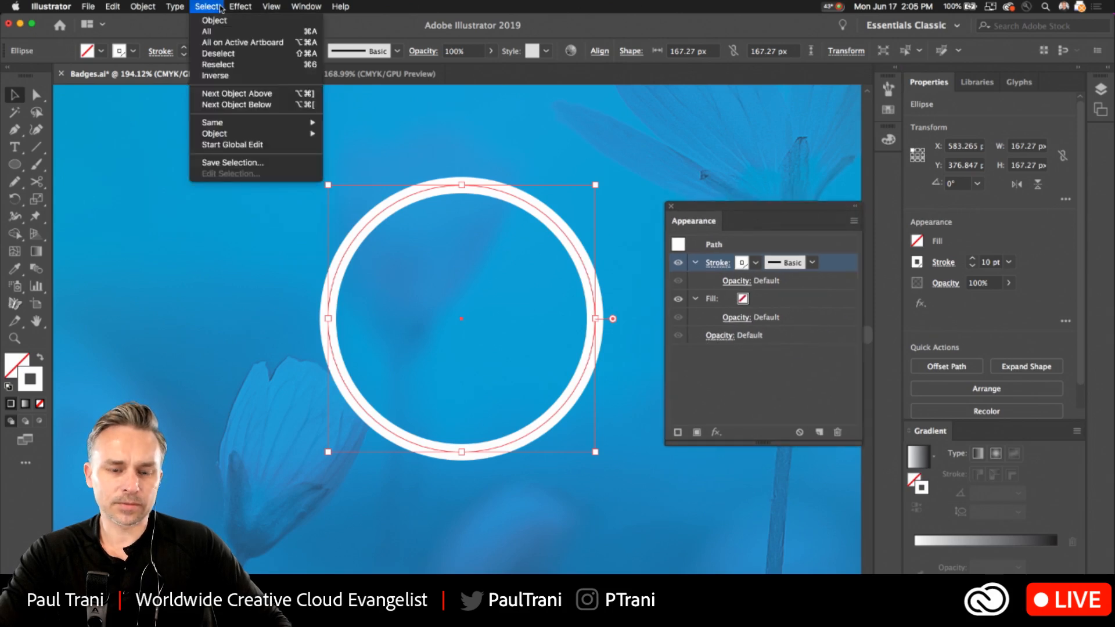
{"action": "left_click", "coordinate": [238, 7]}
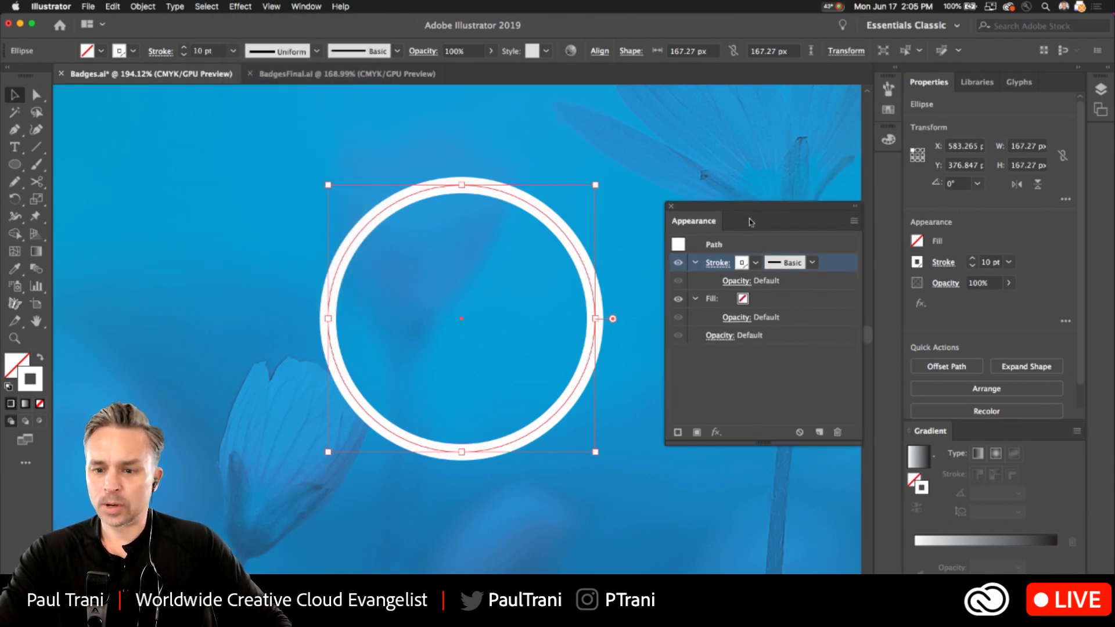
{"action": "left_click_drag", "start_coordinate": [700, 219], "coordinate": [706, 253]}
Open the Borders_Lines brush library.
{"action": "left_click", "coordinate": [297, 6]}
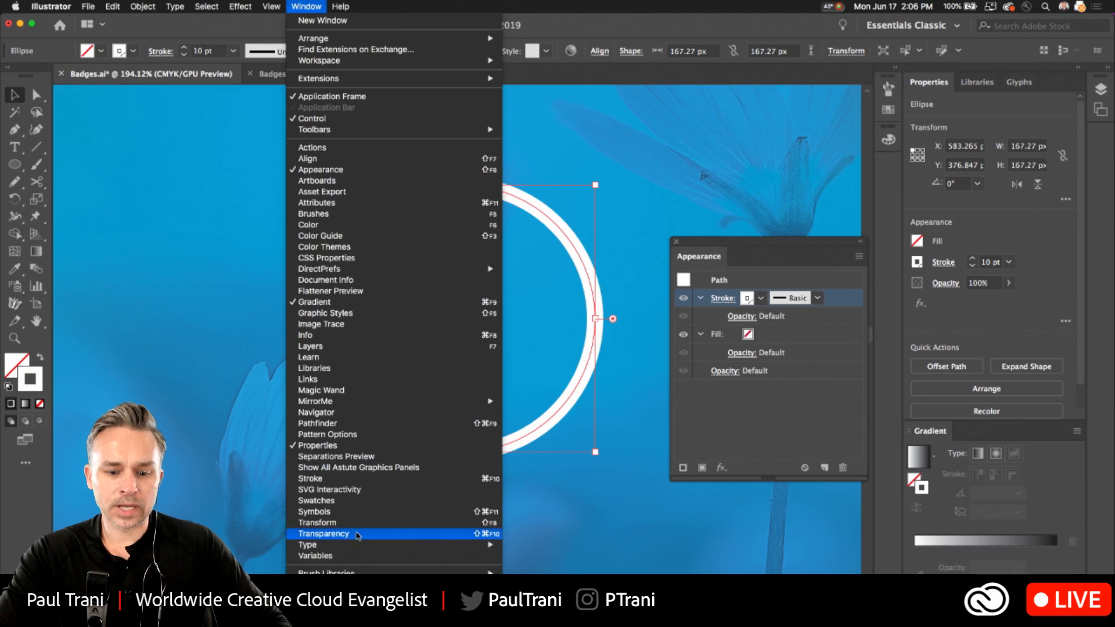
{"action": "mouse_move", "coordinate": [396, 526]}
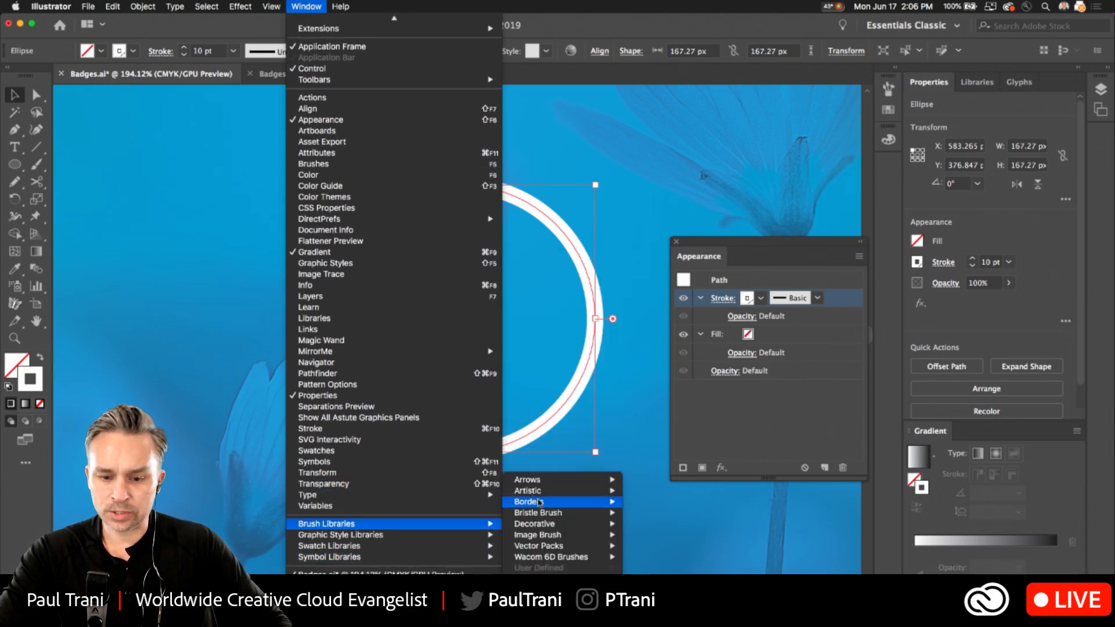
{"action": "mouse_move", "coordinate": [538, 503]}
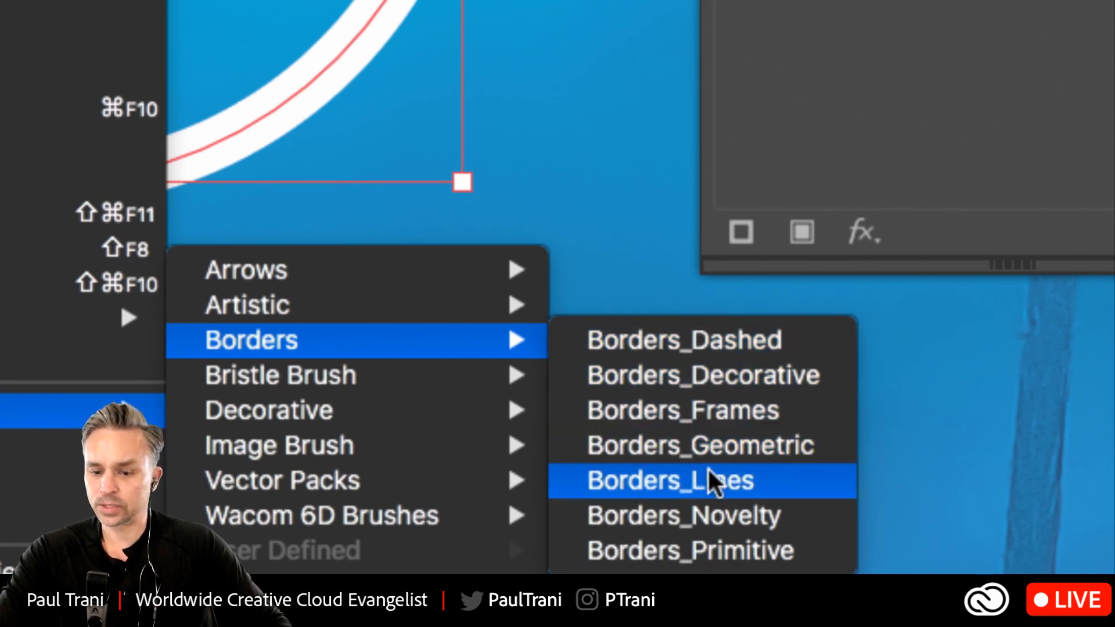
{"action": "left_click", "coordinate": [733, 472]}
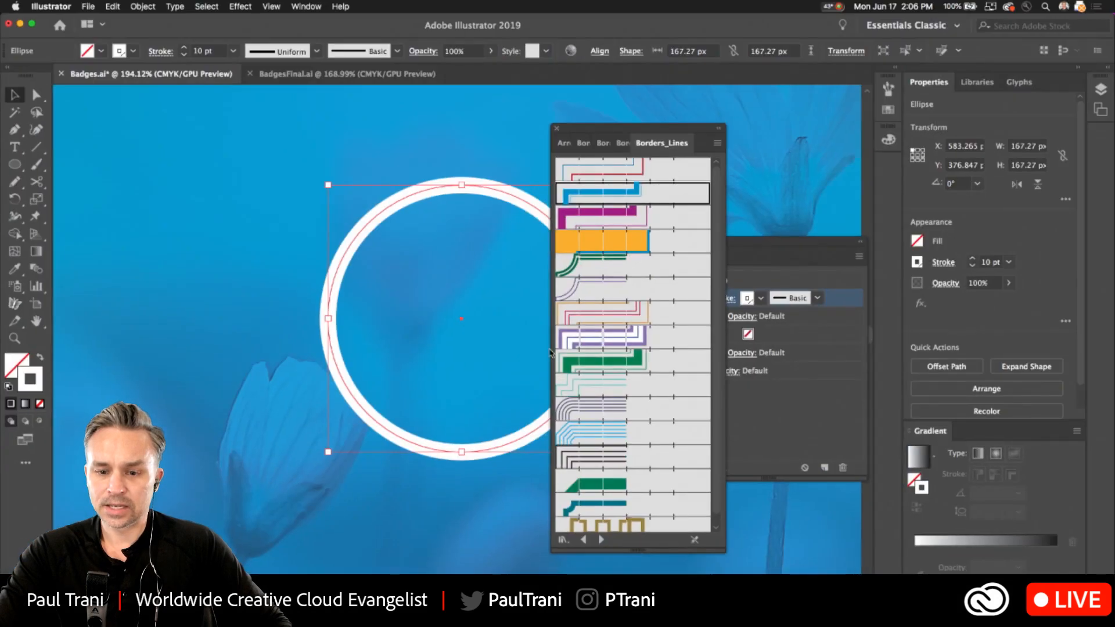
Try several Borders_Lines brushes on the circle's stroke, including the magenta, double green and multi-line purple ones.
{"action": "left_click", "coordinate": [602, 388]}
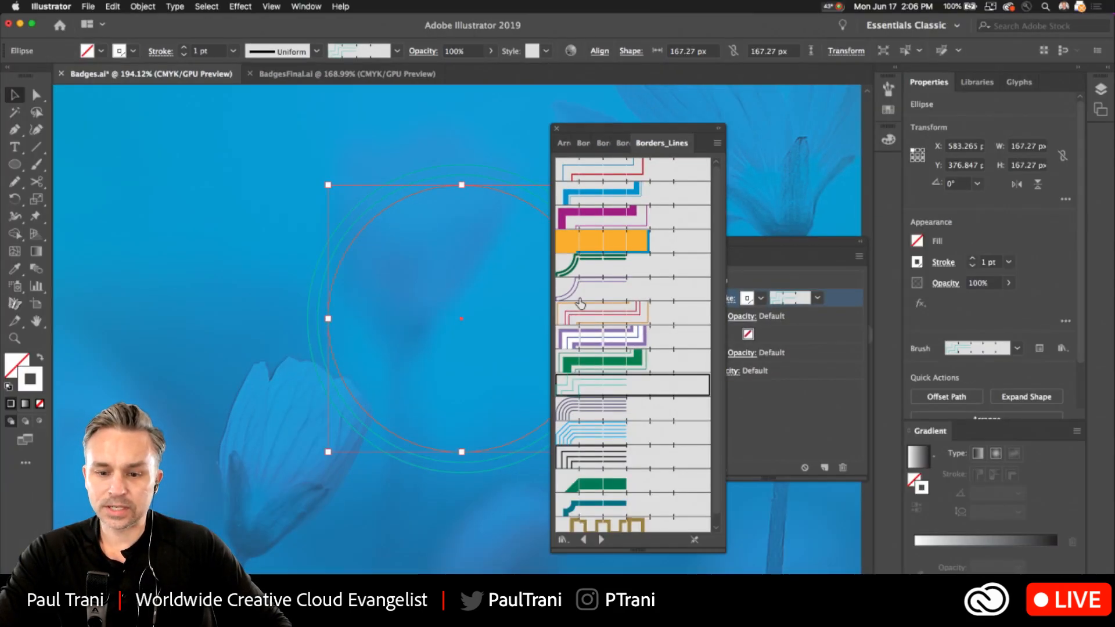
{"action": "left_click", "coordinate": [931, 512]}
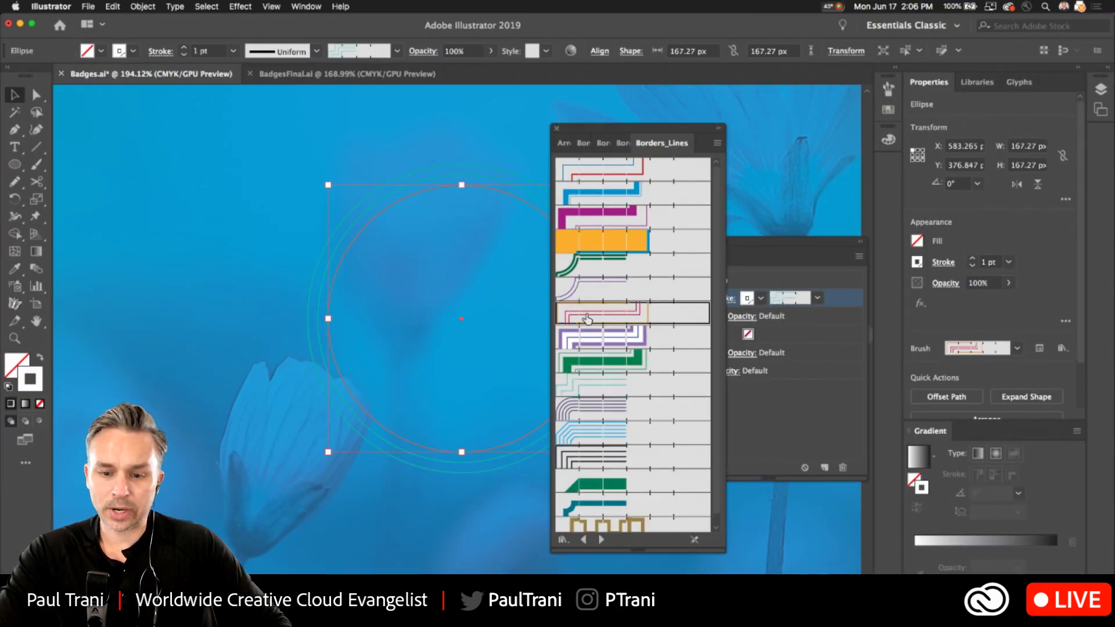
{"action": "left_click", "coordinate": [581, 214]}
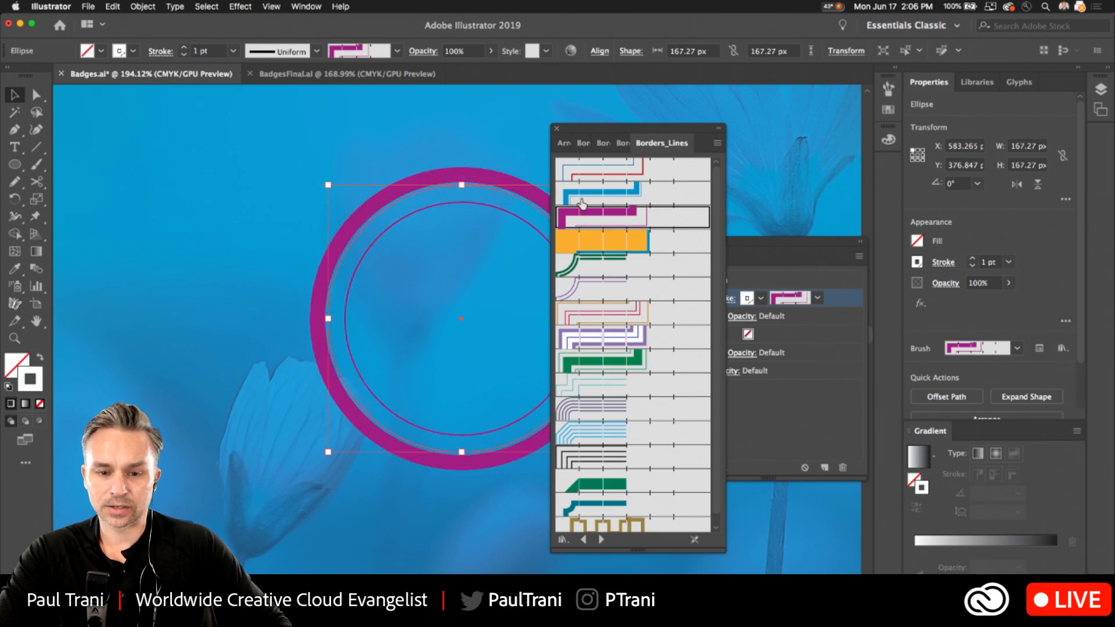
{"action": "left_click", "coordinate": [581, 201]}
{"action": "left_click", "coordinate": [584, 171]}
{"action": "left_click", "coordinate": [604, 267]}
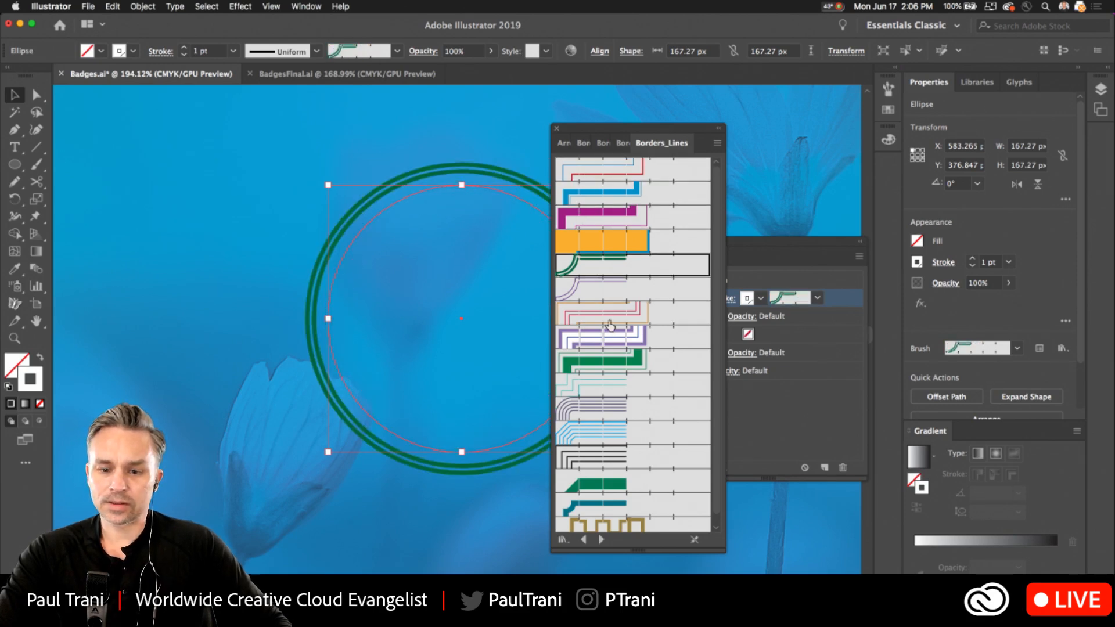
{"action": "left_click", "coordinate": [609, 316]}
{"action": "left_click", "coordinate": [607, 361]}
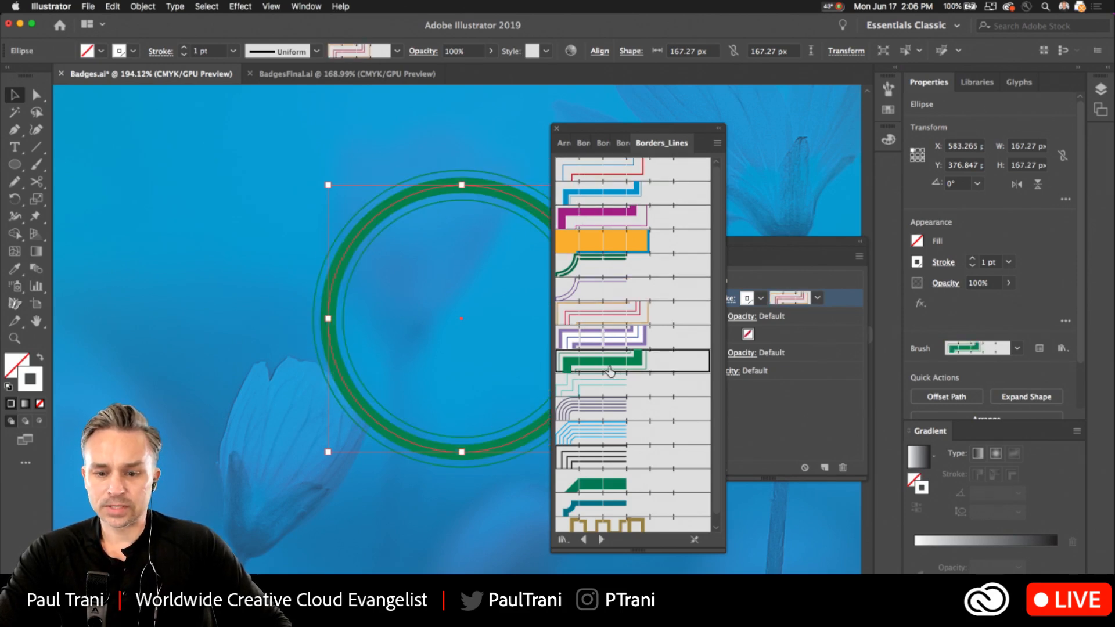
{"action": "left_click", "coordinate": [603, 412]}
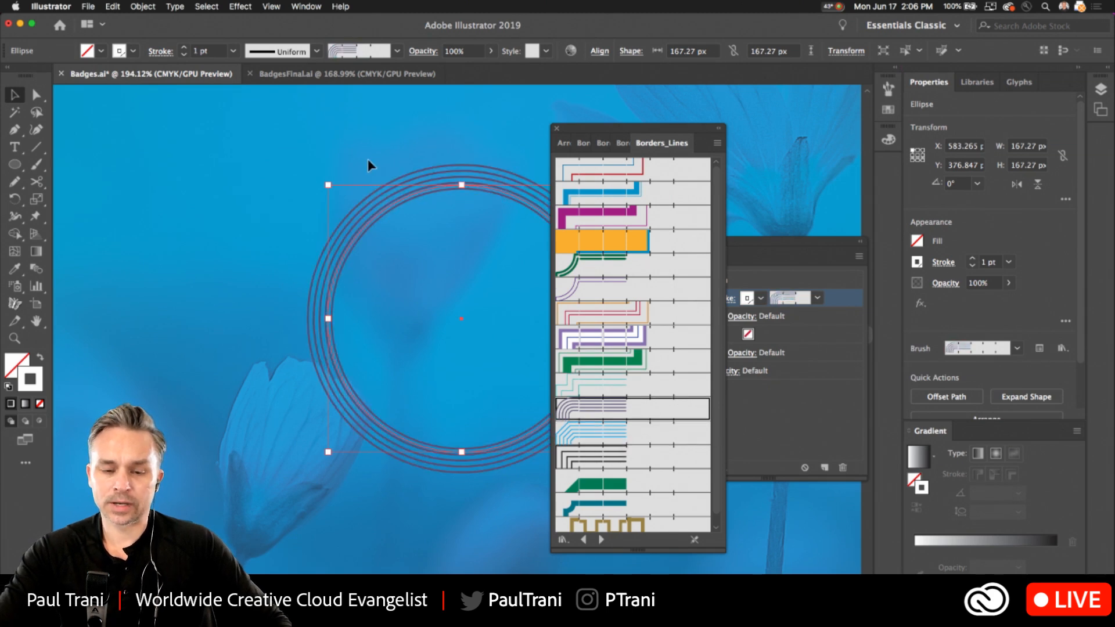
Return the circle's stroke to the Basic brush with a 10 pt weight.
{"action": "left_click_drag", "start_coordinate": [587, 128], "coordinate": [640, 125]}
{"action": "left_click", "coordinate": [397, 50]}
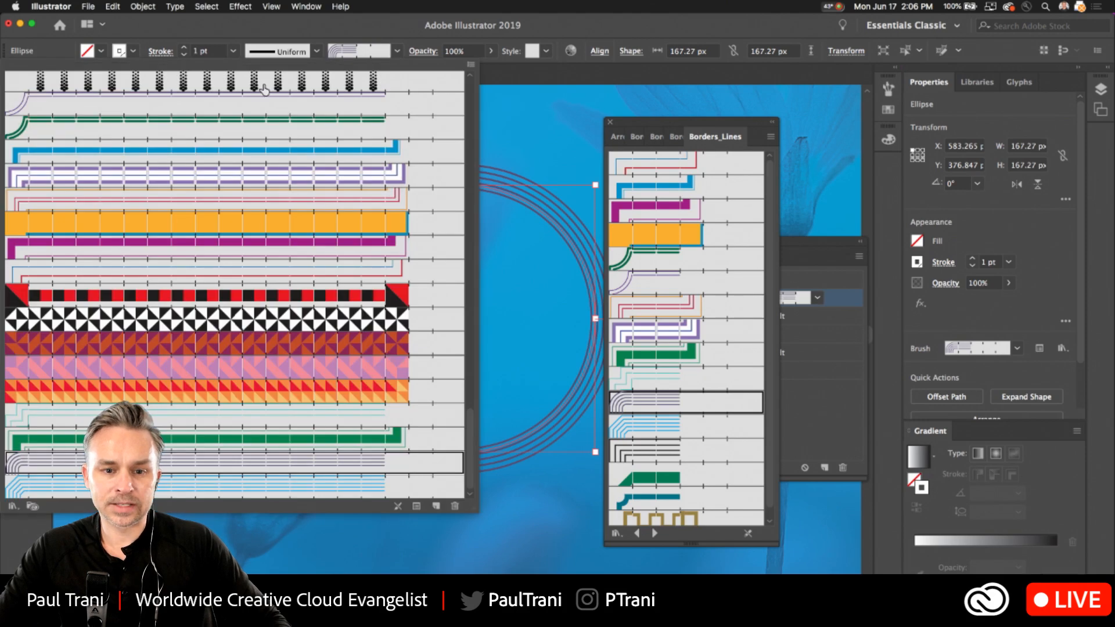
{"action": "scroll", "coordinate": [209, 137], "scroll_direction": "up", "scroll_amount": 15}
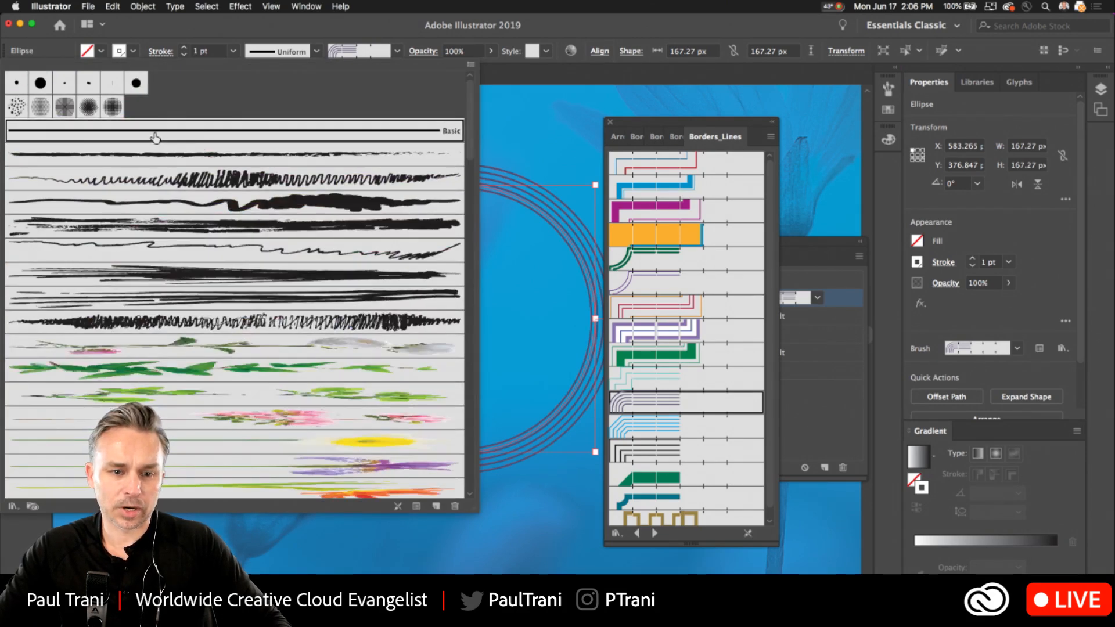
{"action": "left_click", "coordinate": [155, 137]}
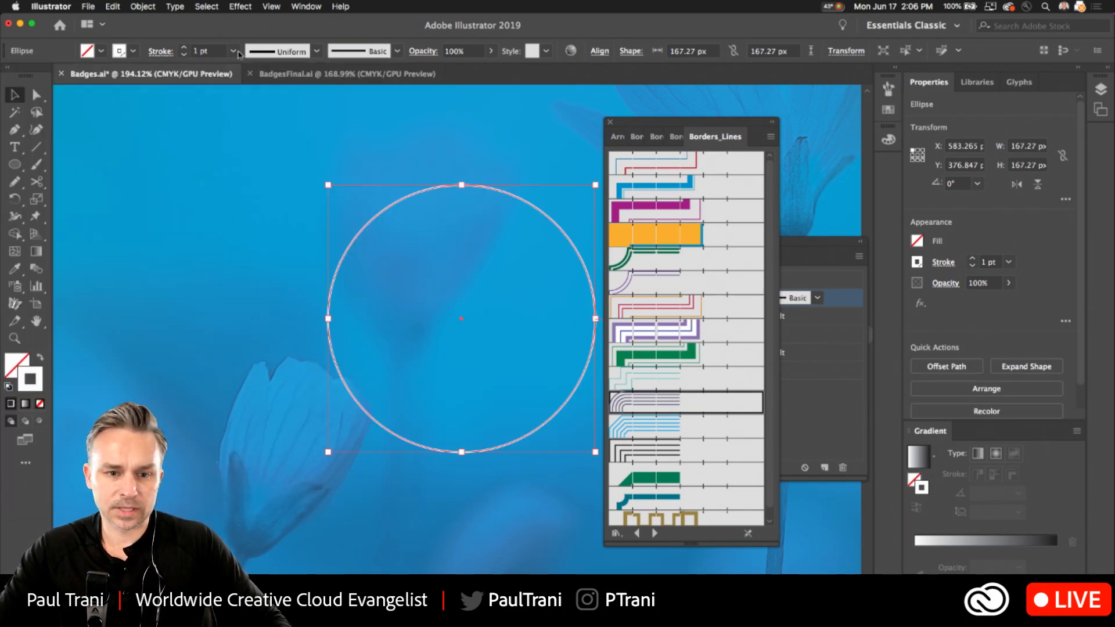
{"action": "left_click", "coordinate": [237, 52]}
{"action": "left_click", "coordinate": [241, 246]}
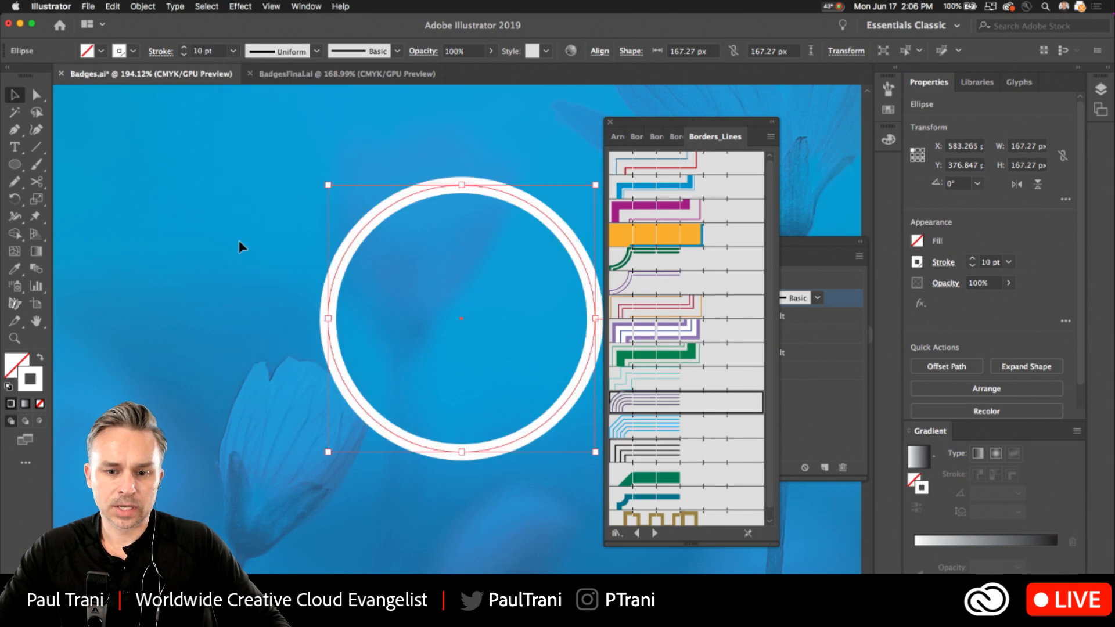
Close the floating Borders_Lines brush library.
{"action": "left_click", "coordinate": [240, 6]}
{"action": "mouse_move", "coordinate": [288, 123]}
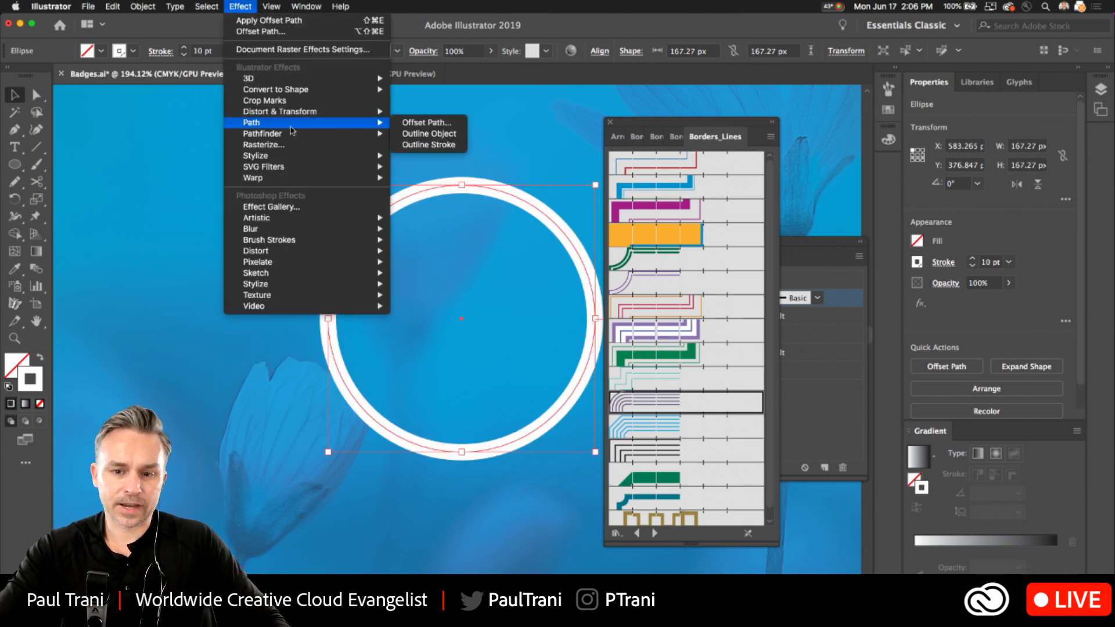
{"action": "left_click", "coordinate": [673, 124]}
{"action": "left_click", "coordinate": [610, 122]}
Apply an Offset Path effect to the circle's white stroke with a 10 px offset, Miter joins and a miter limit of 4.
{"action": "left_click", "coordinate": [226, 4]}
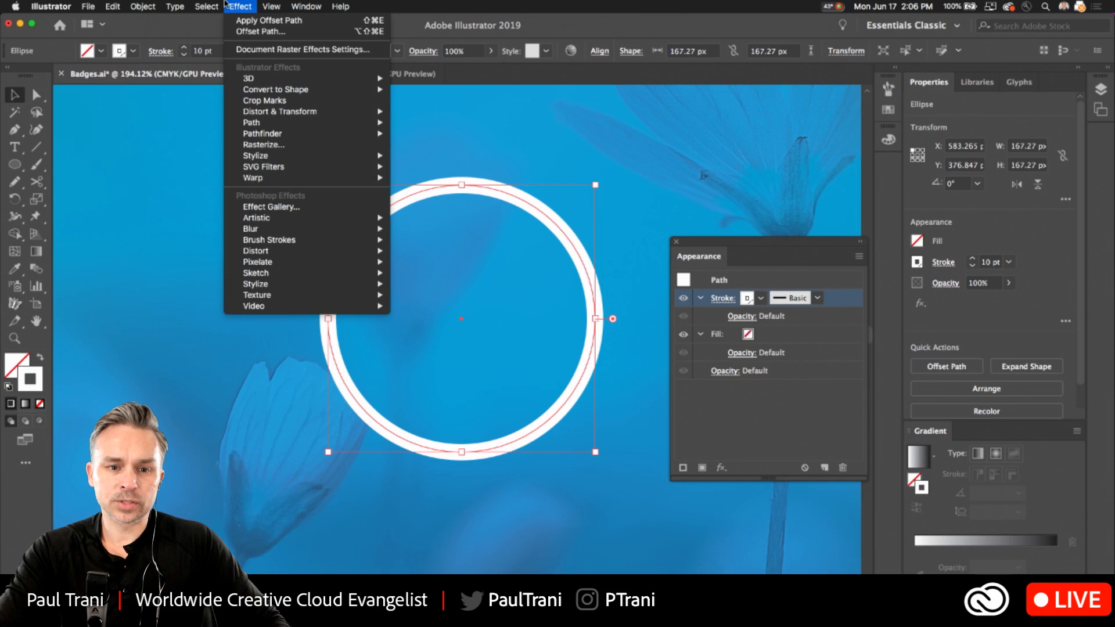
{"action": "mouse_move", "coordinate": [265, 124]}
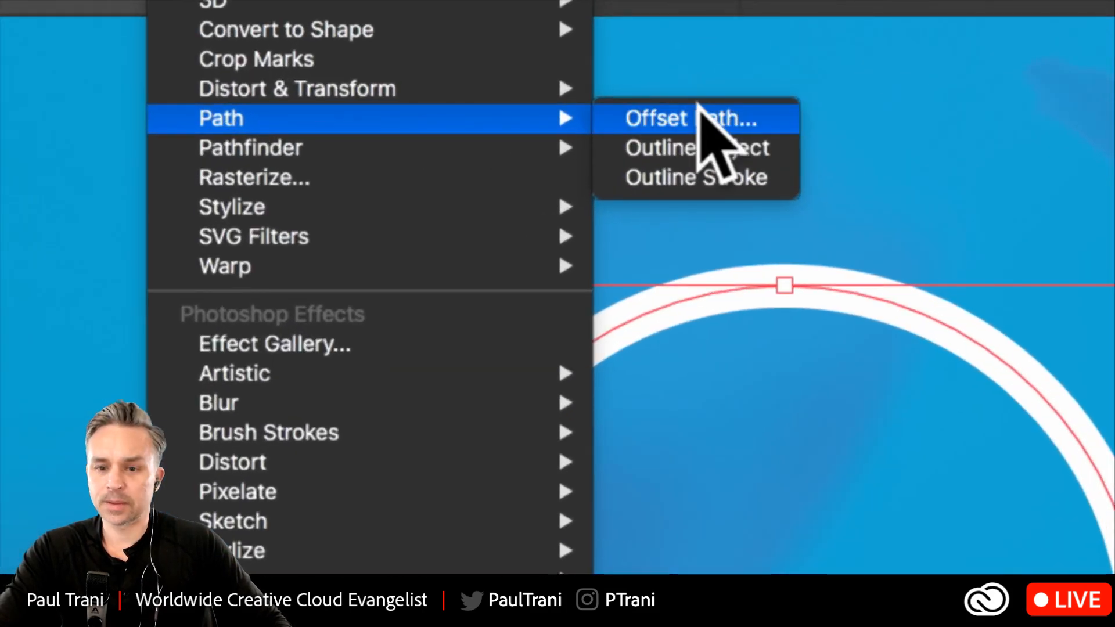
{"action": "left_click", "coordinate": [698, 107]}
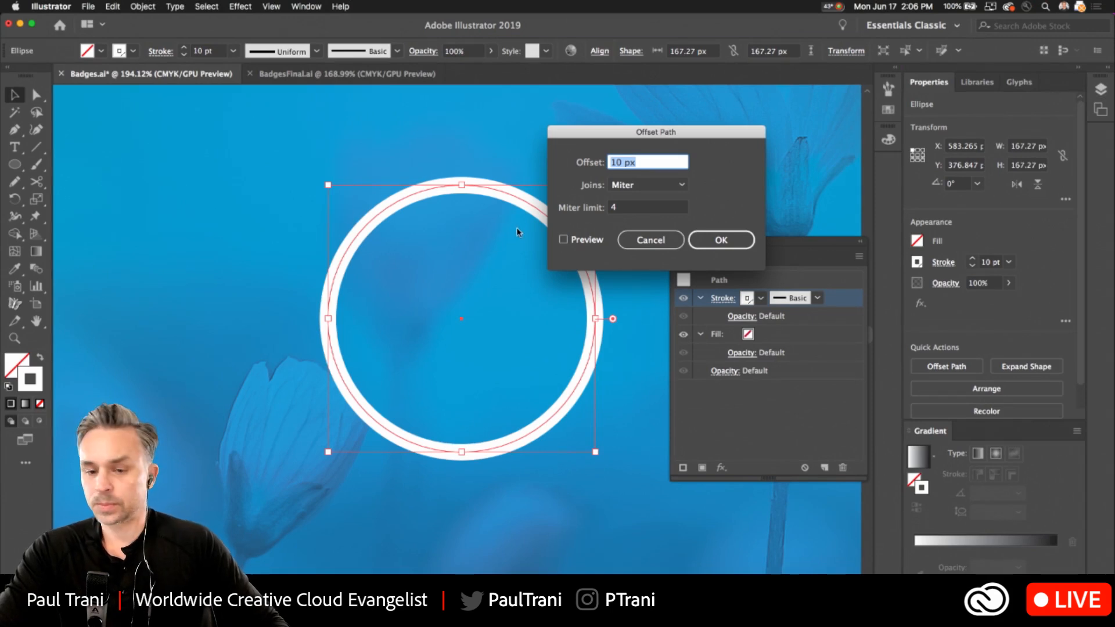
{"action": "left_click", "coordinate": [562, 241]}
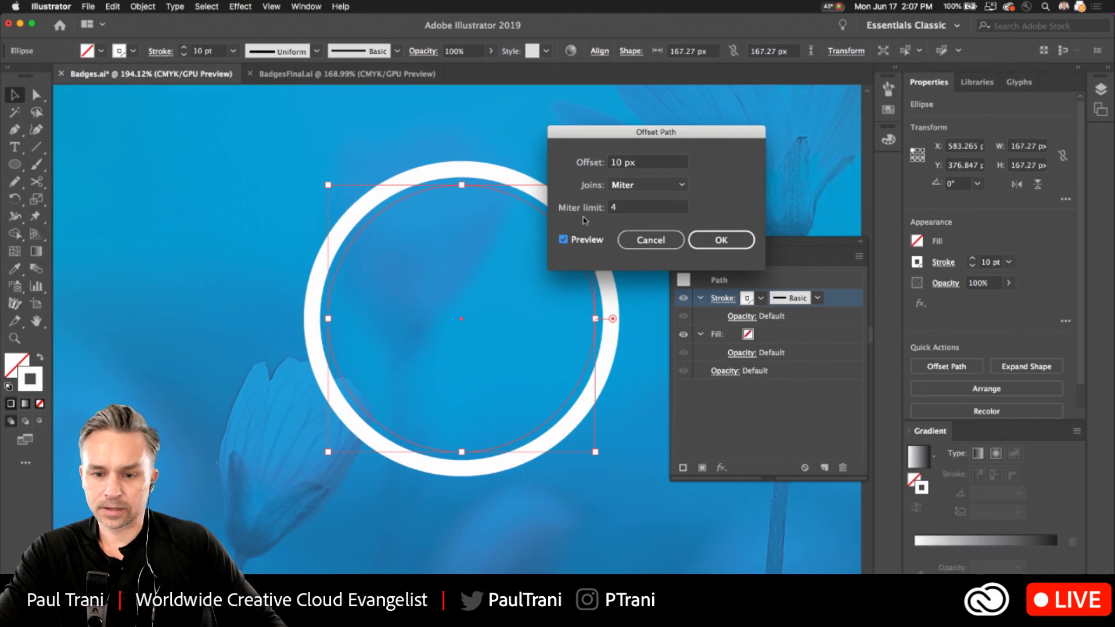
{"action": "left_click_drag", "start_coordinate": [593, 132], "coordinate": [685, 122]}
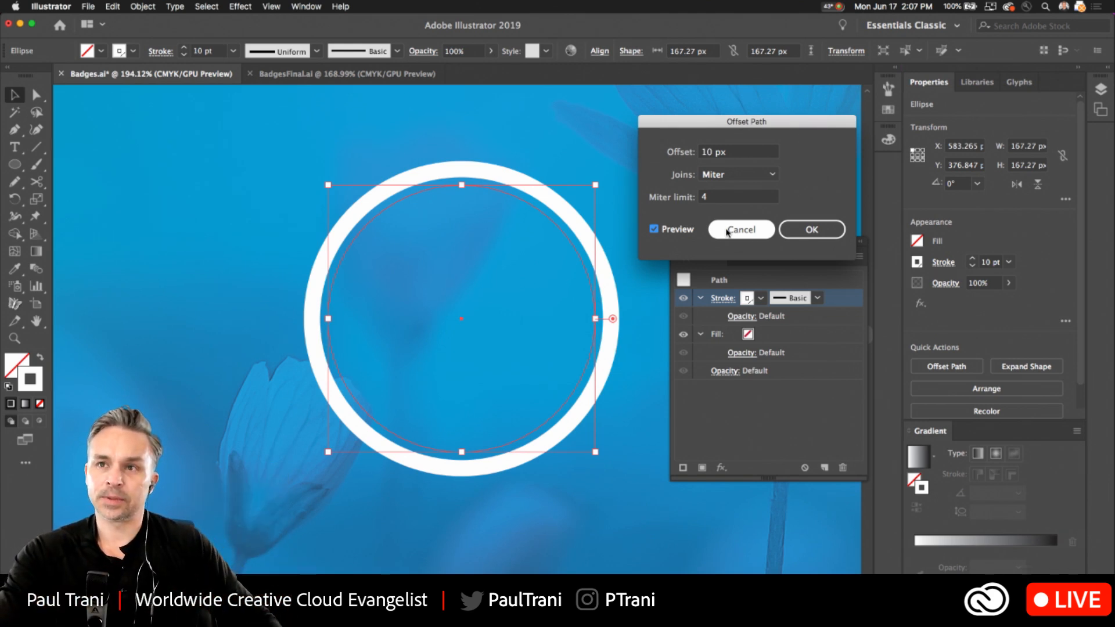
{"action": "left_click_drag", "start_coordinate": [697, 126], "coordinate": [596, 143]}
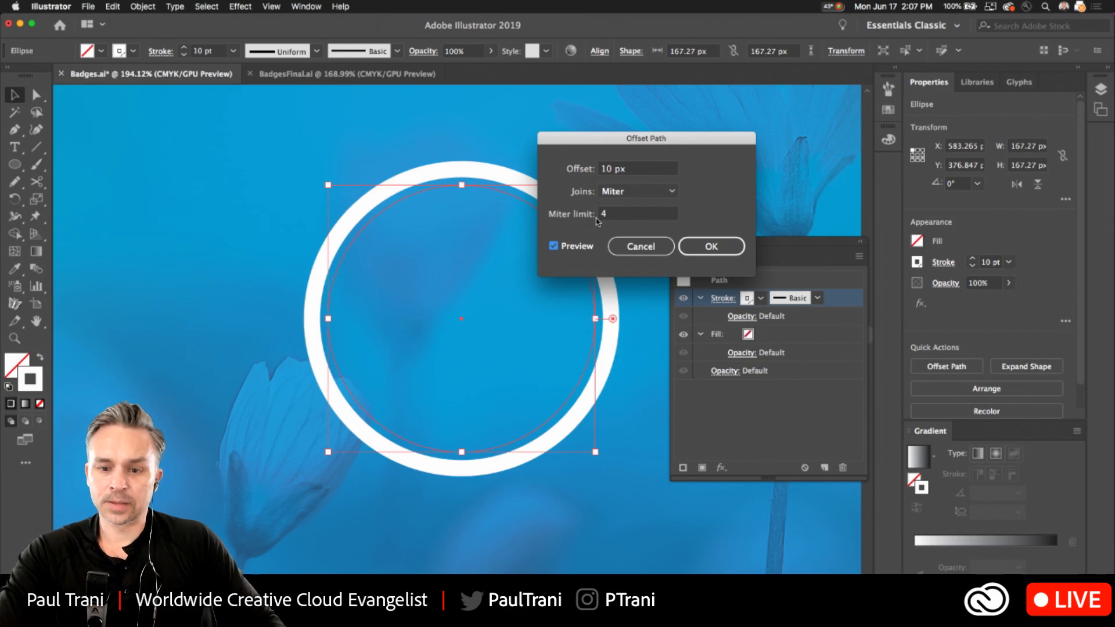
{"action": "left_click", "coordinate": [701, 248]}
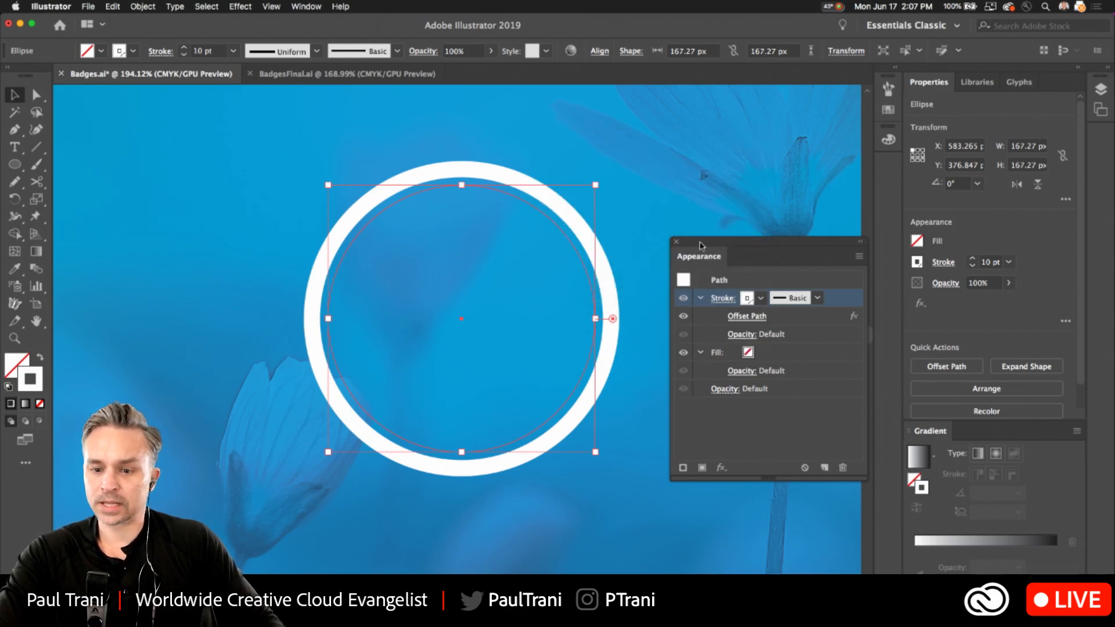
Add a second stroke to the circle above the offset white one and colour it red.
{"action": "left_click_drag", "start_coordinate": [688, 256], "coordinate": [650, 216]}
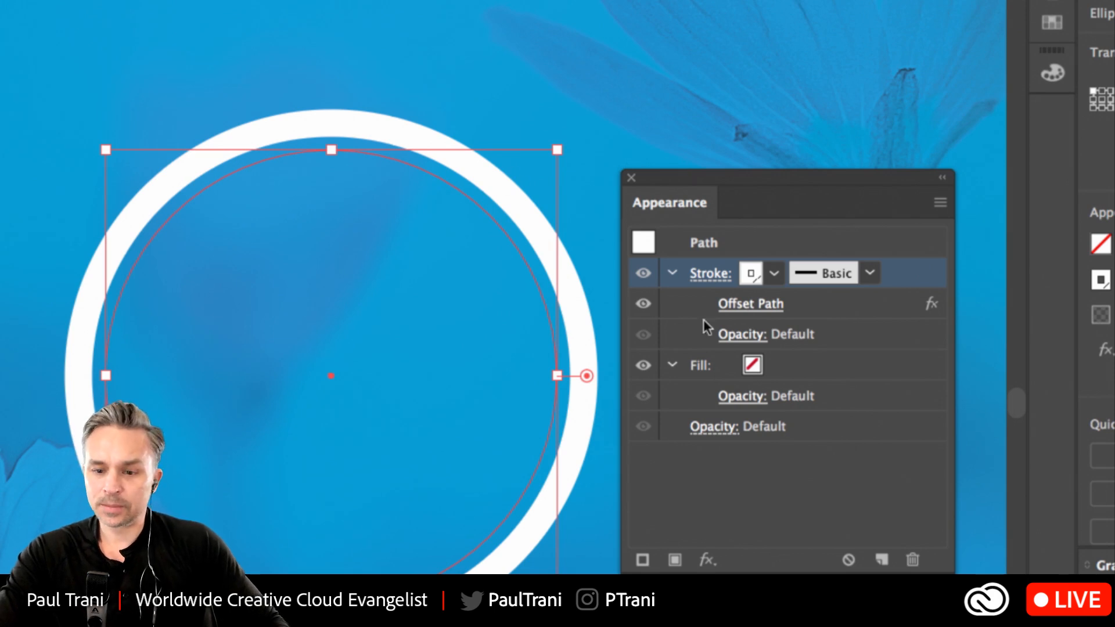
{"action": "left_click", "coordinate": [940, 203]}
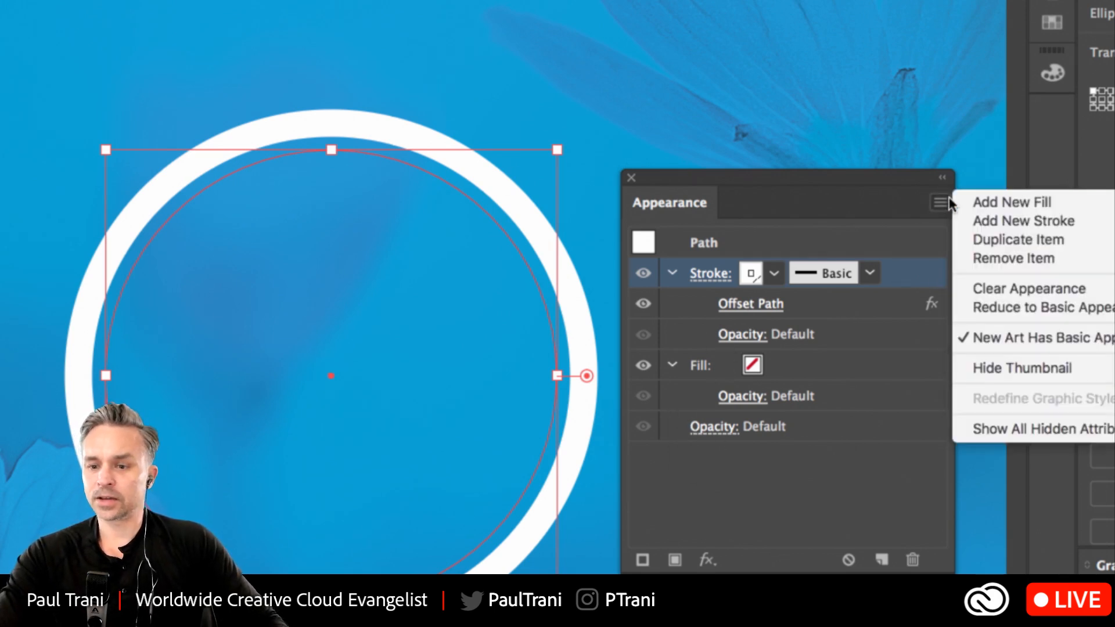
{"action": "left_click", "coordinate": [1048, 220]}
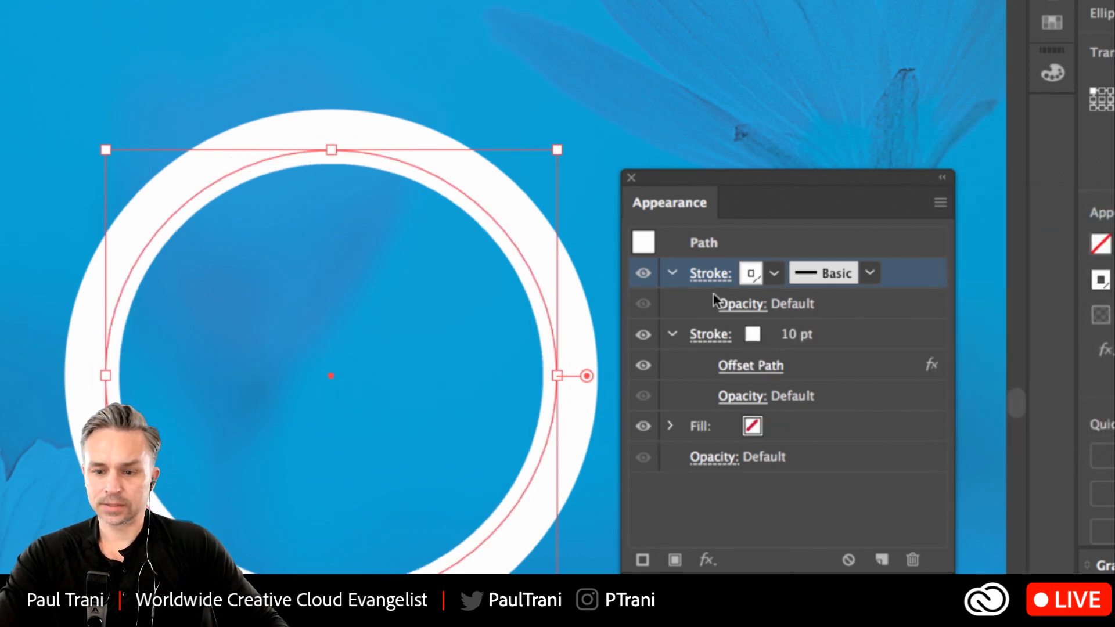
{"action": "left_click", "coordinate": [774, 273]}
{"action": "left_click", "coordinate": [584, 315]}
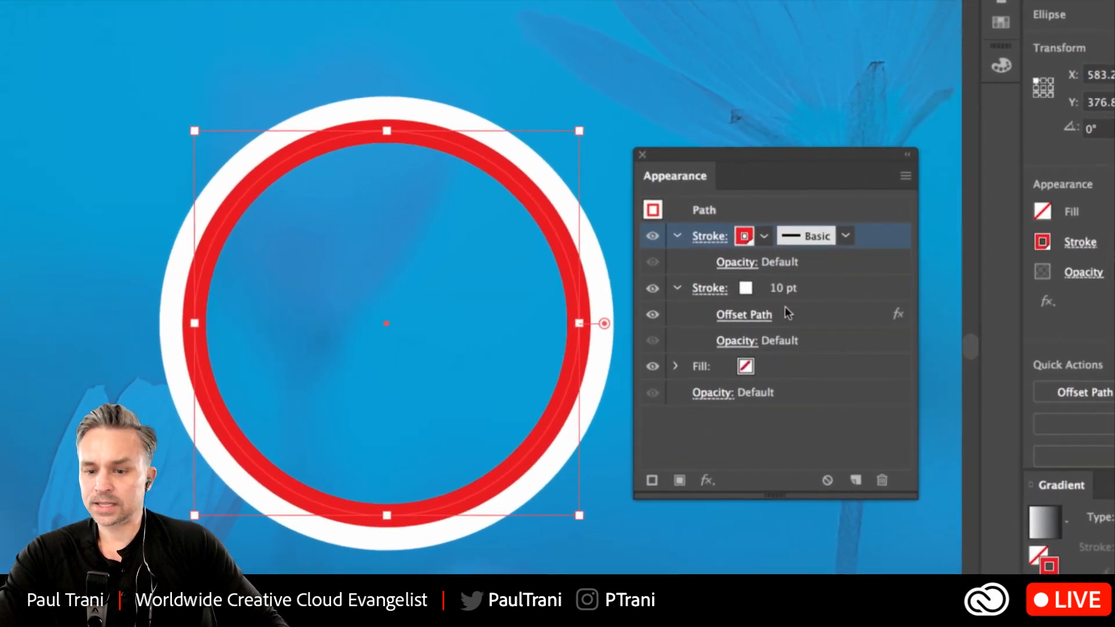
Move the Offset Path effect from the white stroke up to the whole path, and from there onto the red stroke.
{"action": "mouse_move", "coordinate": [784, 314]}
{"action": "left_mouse_down"}
{"action": "mouse_move", "coordinate": [830, 308]}
{"action": "mouse_move", "coordinate": [835, 230]}
{"action": "left_mouse_up"}
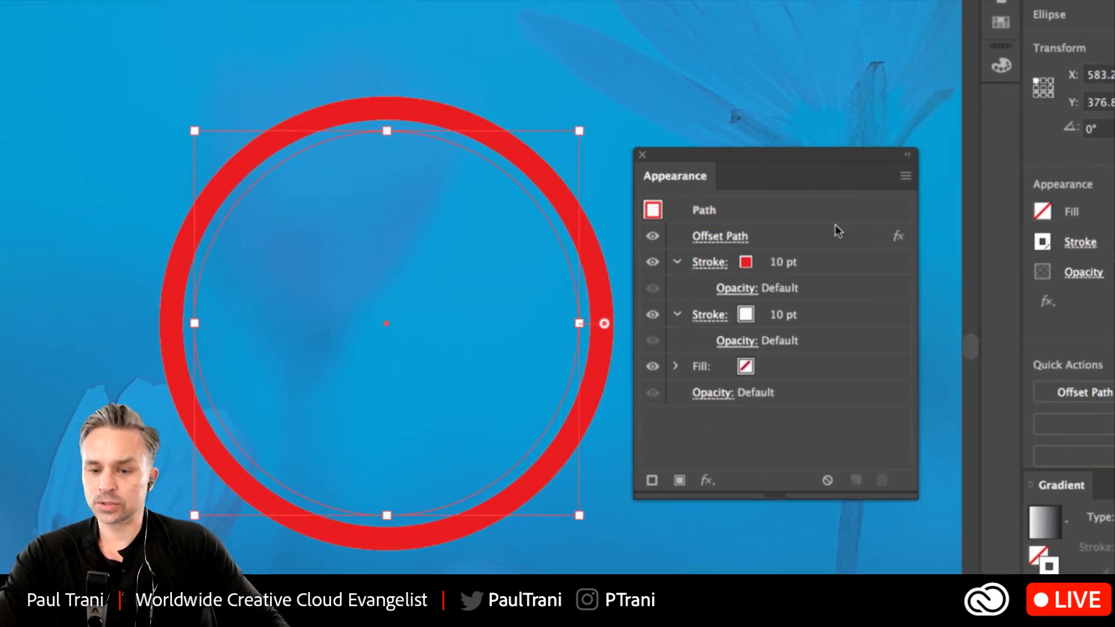
{"action": "left_click", "coordinate": [803, 242]}
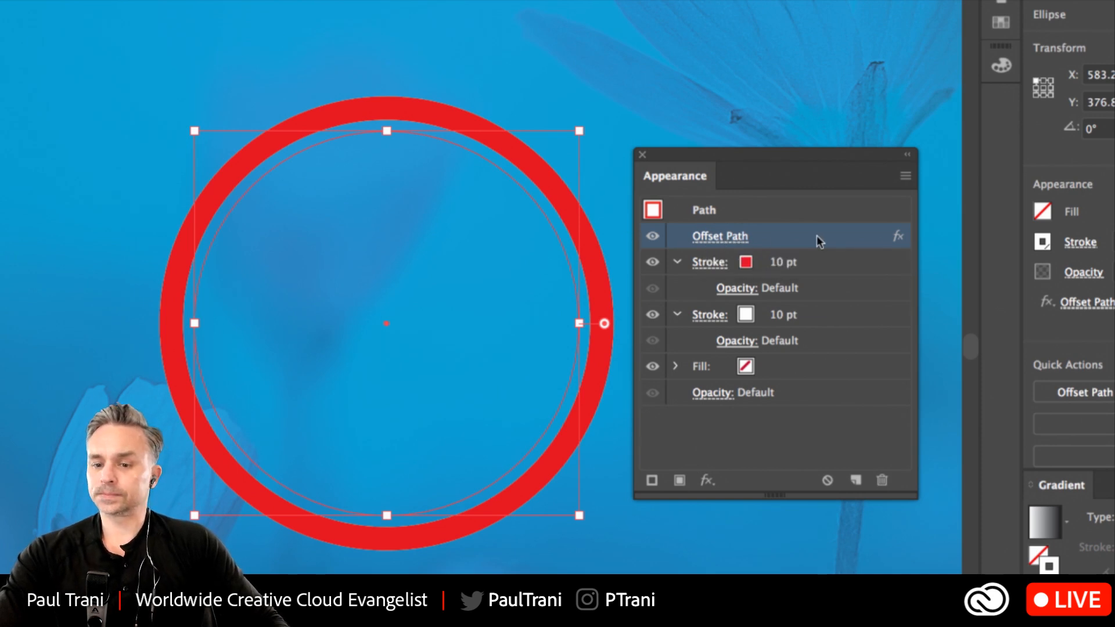
{"action": "left_click", "coordinate": [802, 423]}
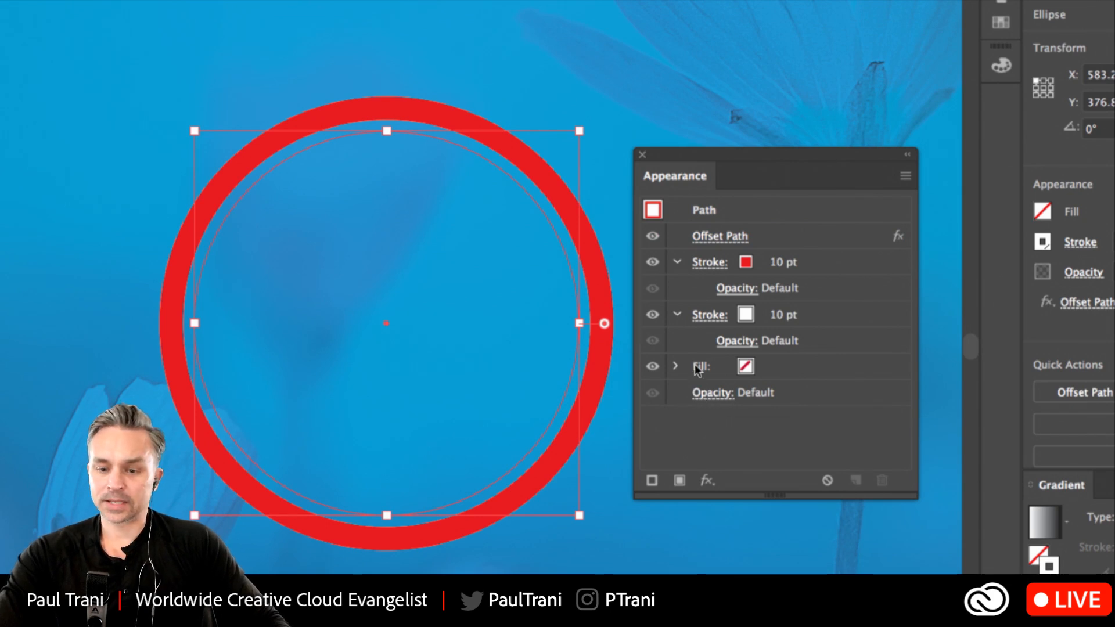
{"action": "left_click", "coordinate": [807, 244]}
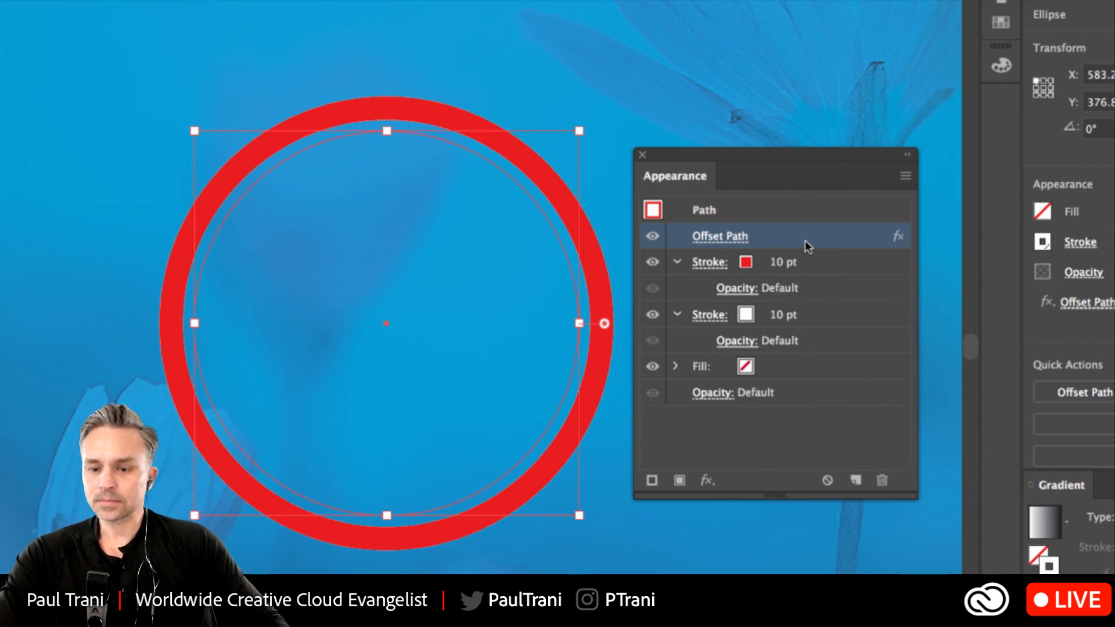
{"action": "mouse_move", "coordinate": [805, 240]}
{"action": "left_mouse_down"}
{"action": "mouse_move", "coordinate": [817, 297]}
{"action": "mouse_move", "coordinate": [806, 306]}
{"action": "mouse_move", "coordinate": [756, 280]}
{"action": "left_mouse_up"}
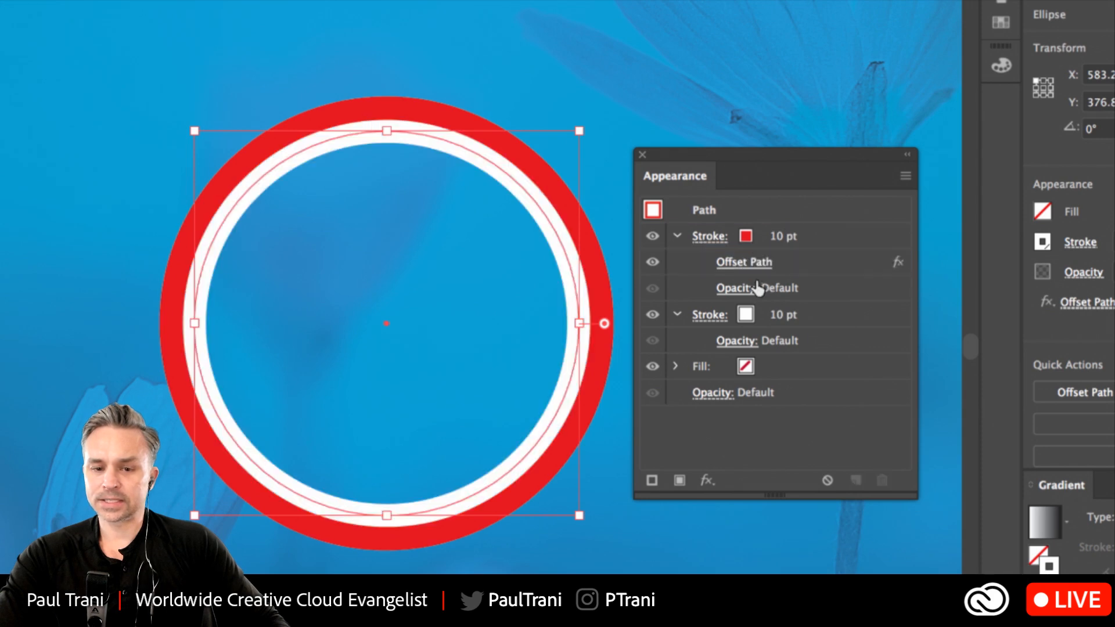
Reduce the red stroke's weight to 9 pt.
{"action": "left_click", "coordinate": [774, 239]}
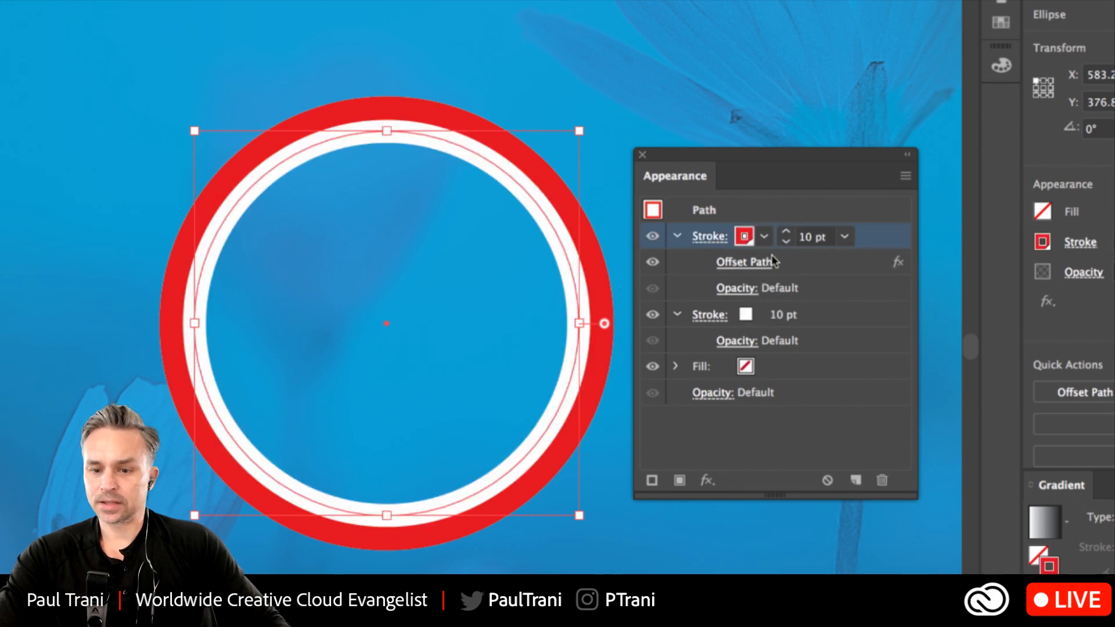
{"action": "left_click", "coordinate": [827, 267]}
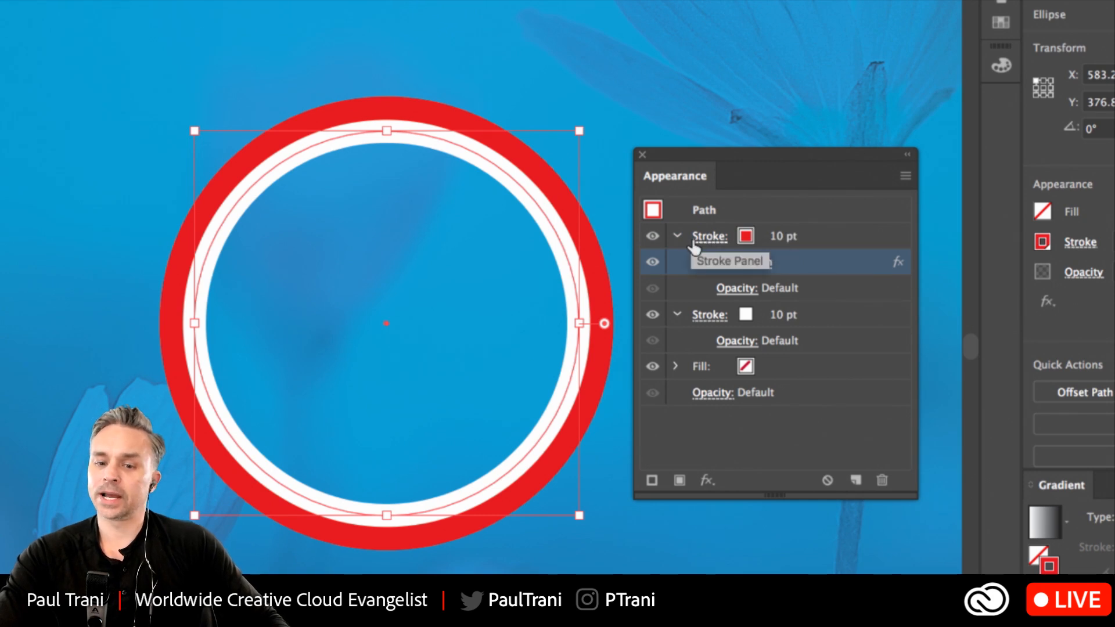
{"action": "left_click", "coordinate": [745, 237]}
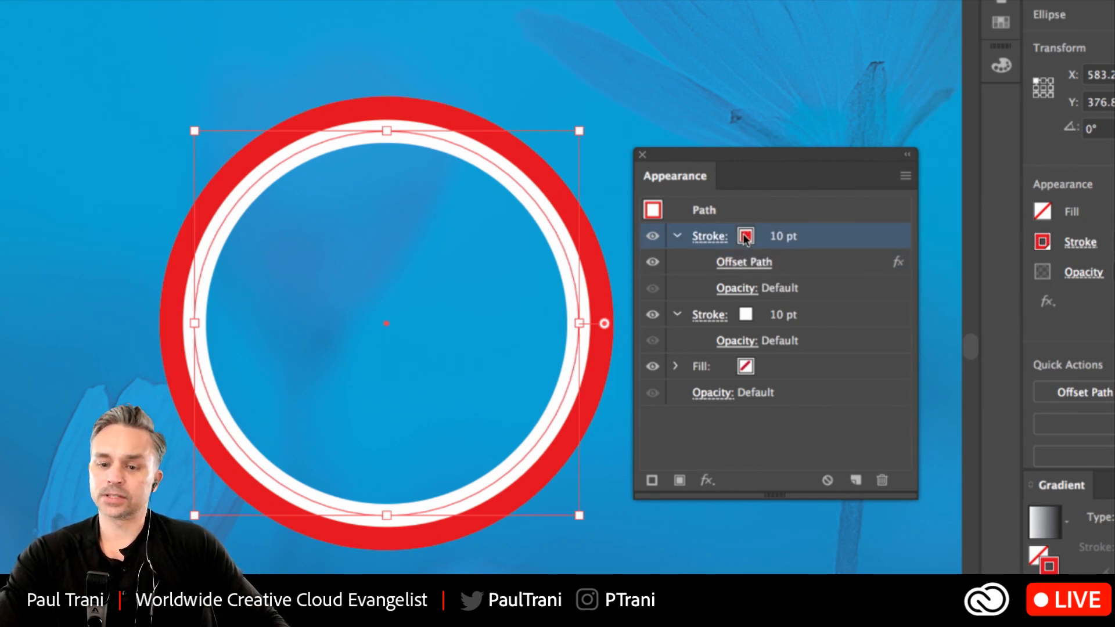
{"action": "left_click", "coordinate": [784, 243]}
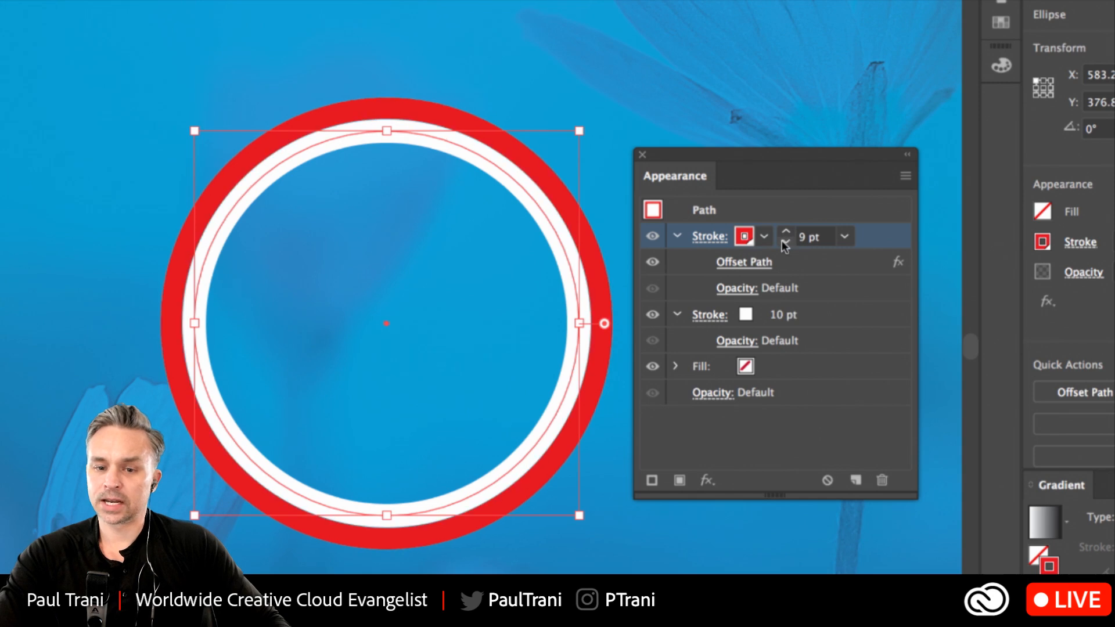
Recolour the circle's red offset stroke white and set its weight to 4 pt.
{"action": "left_click", "coordinate": [784, 241]}
{"action": "left_click", "coordinate": [784, 241]}
{"action": "left_click", "coordinate": [784, 241]}
{"action": "left_click", "coordinate": [784, 241]}
{"action": "left_click", "coordinate": [784, 241]}
{"action": "left_click", "coordinate": [784, 241]}
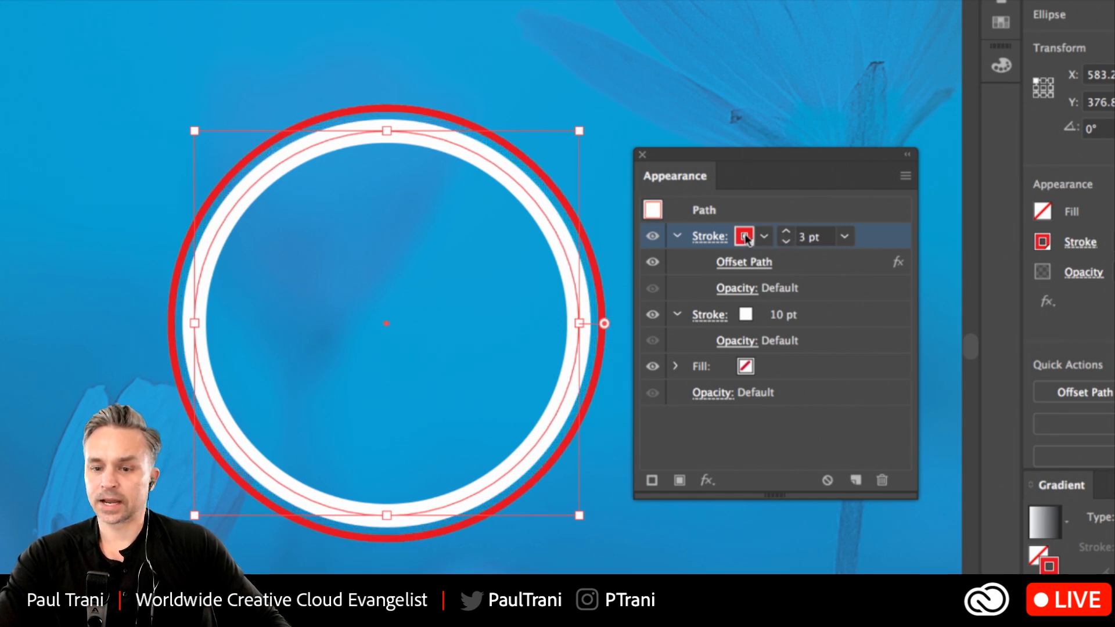
{"action": "left_click", "coordinate": [764, 236]}
{"action": "left_click", "coordinate": [571, 272]}
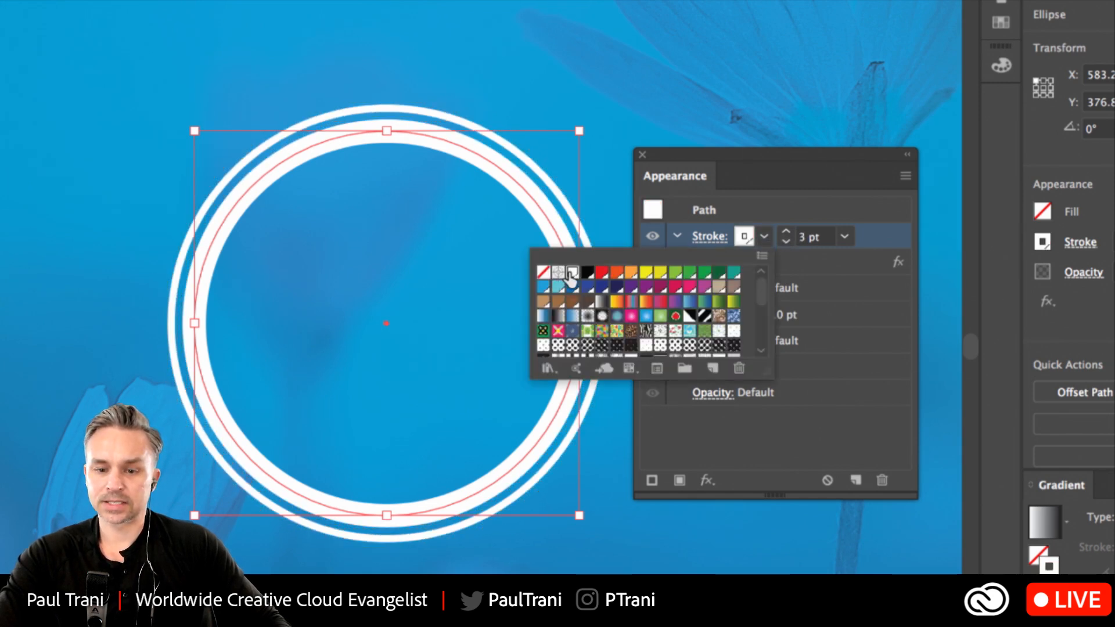
{"action": "left_click", "coordinate": [748, 233]}
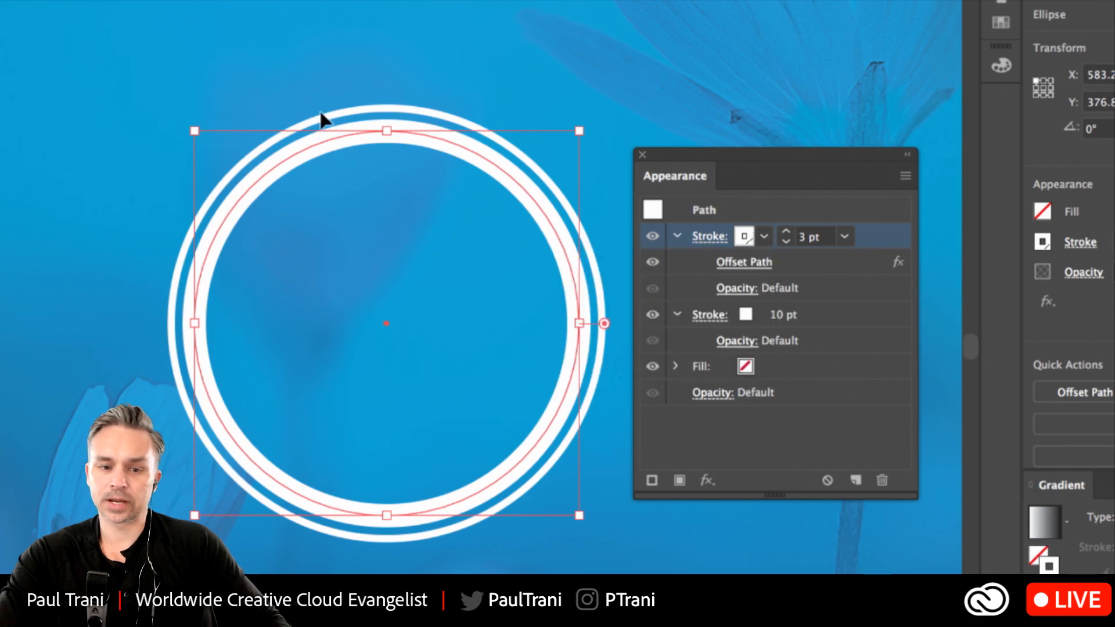
{"action": "left_click", "coordinate": [786, 242]}
{"action": "left_click", "coordinate": [786, 242]}
{"action": "left_click", "coordinate": [785, 241]}
{"action": "left_click", "coordinate": [786, 232]}
{"action": "left_click", "coordinate": [785, 231]}
{"action": "left_click", "coordinate": [785, 231]}
{"action": "left_click", "coordinate": [785, 232]}
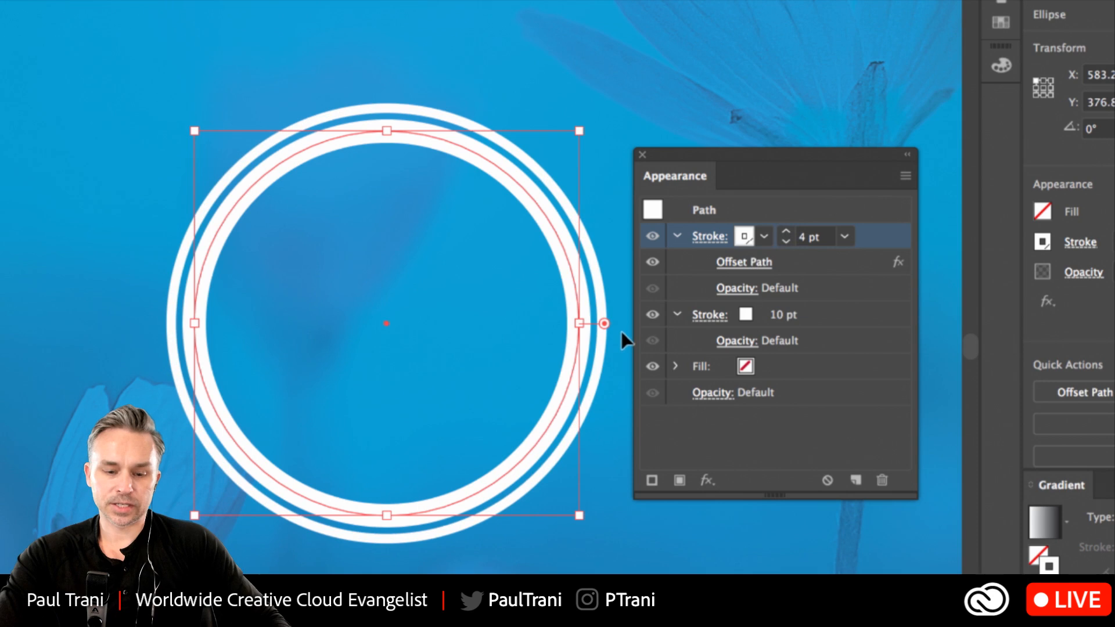
Move the double-ringed circle about 148 px to the right to free space beside it.
{"action": "key", "text": "l"}
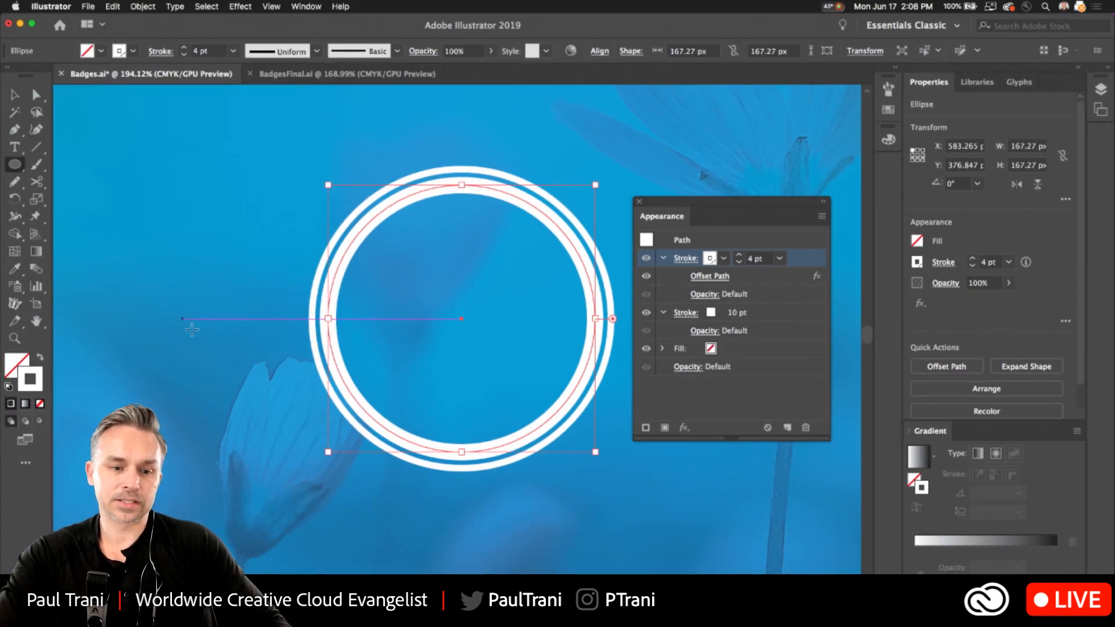
{"action": "key", "text": "v"}
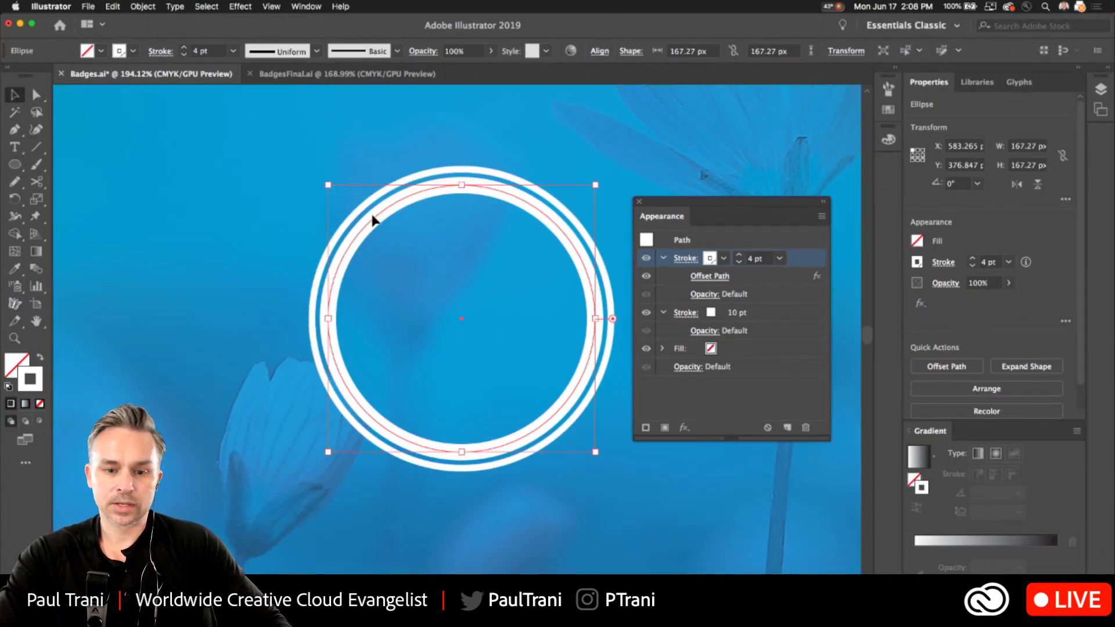
{"action": "left_click", "coordinate": [629, 225]}
{"action": "left_click", "coordinate": [331, 236]}
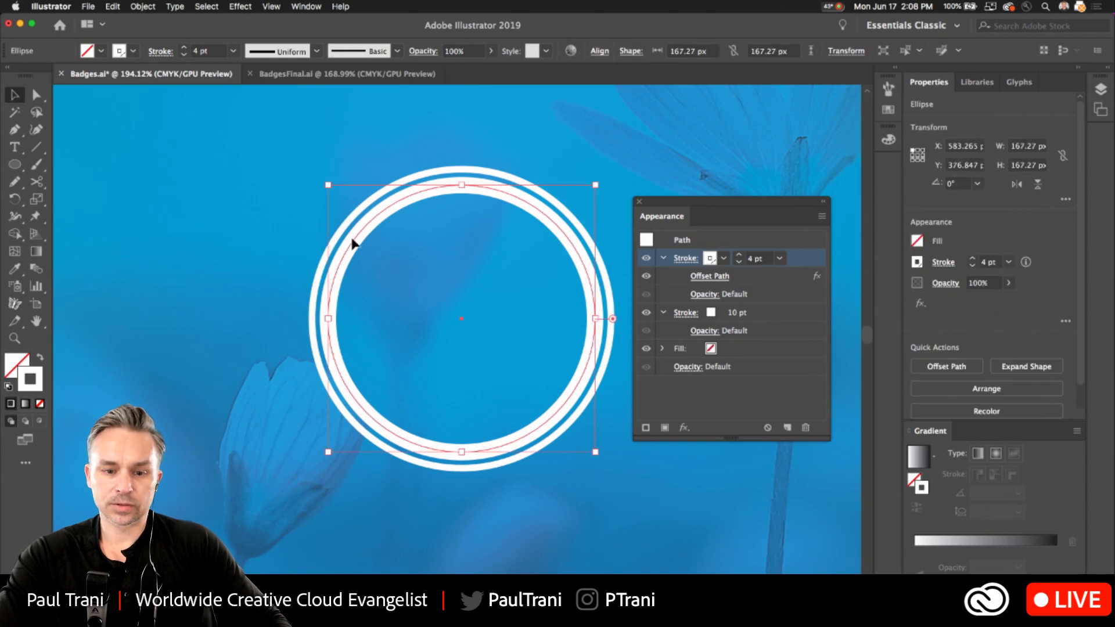
{"action": "left_click_drag", "start_coordinate": [353, 242], "coordinate": [585, 260]}
Draw a rounded square about 172 px wide beside the circle and shift it slightly down and towards the circle.
{"action": "left_click_drag", "start_coordinate": [14, 164], "coordinate": [79, 182]}
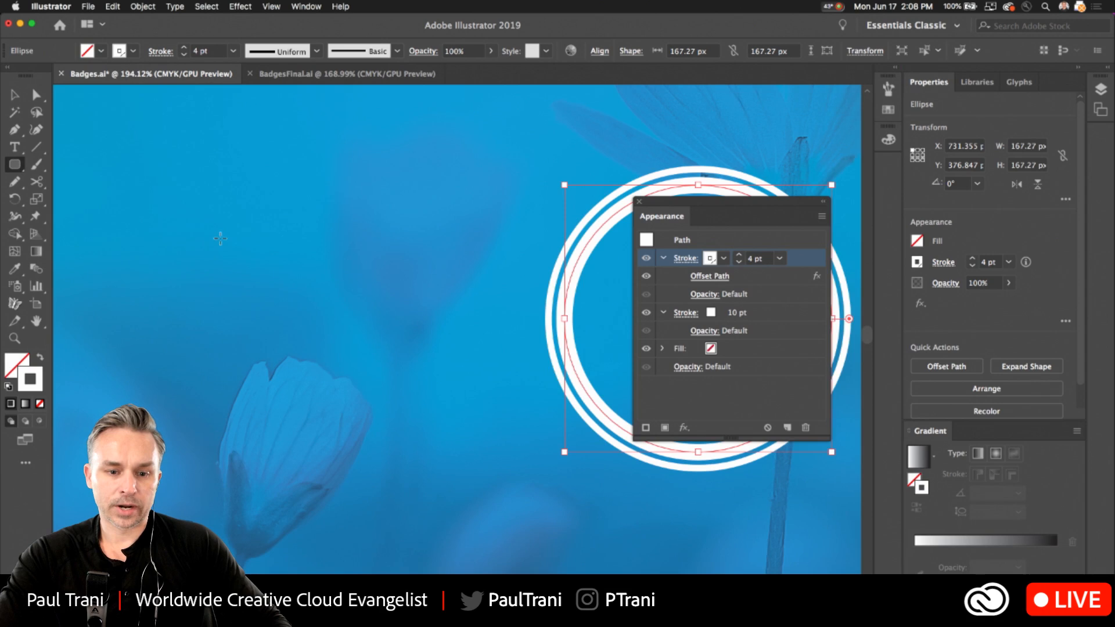
{"action": "mouse_move", "coordinate": [320, 294]}
{"action": "left_mouse_down"}
{"action": "mouse_move", "coordinate": [427, 417]}
{"action": "mouse_move", "coordinate": [458, 431]}
{"action": "left_mouse_up"}
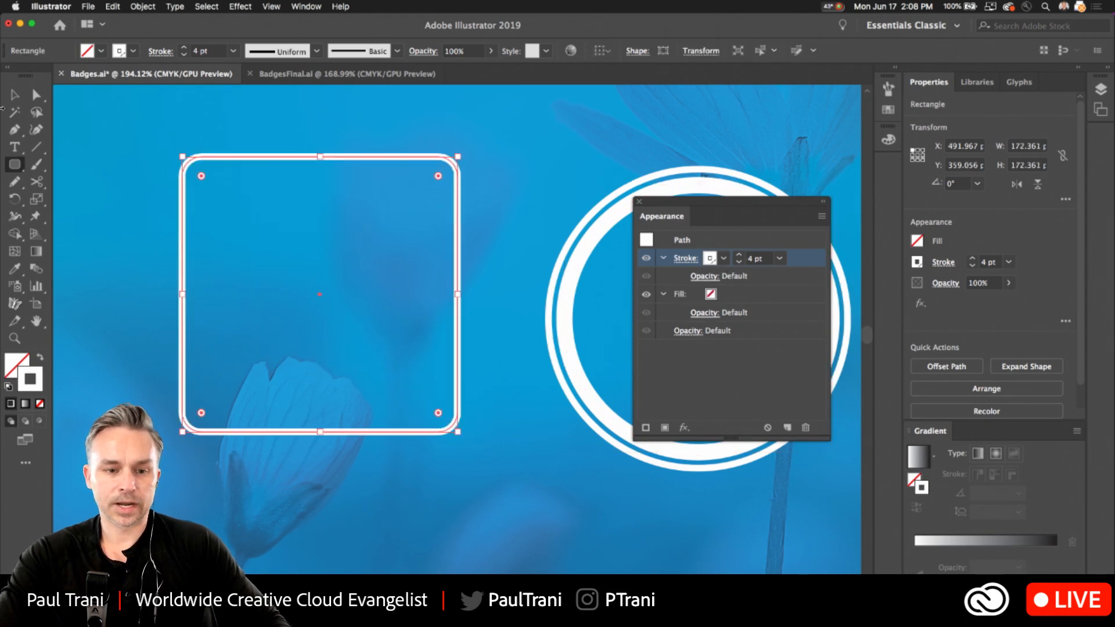
{"action": "left_click", "coordinate": [13, 96]}
{"action": "left_click_drag", "start_coordinate": [232, 159], "coordinate": [256, 176]}
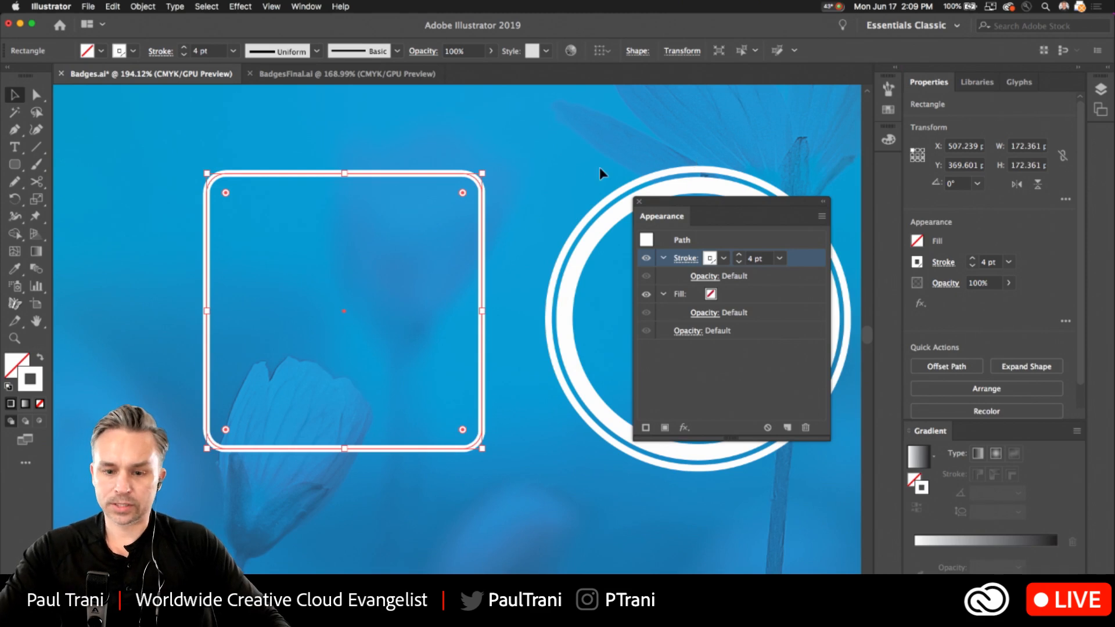
Try to copy the circle's stacked strokes onto the rounded square with the Eyedropper tool.
{"action": "key", "text": "i"}
{"action": "left_click", "coordinate": [592, 237]}
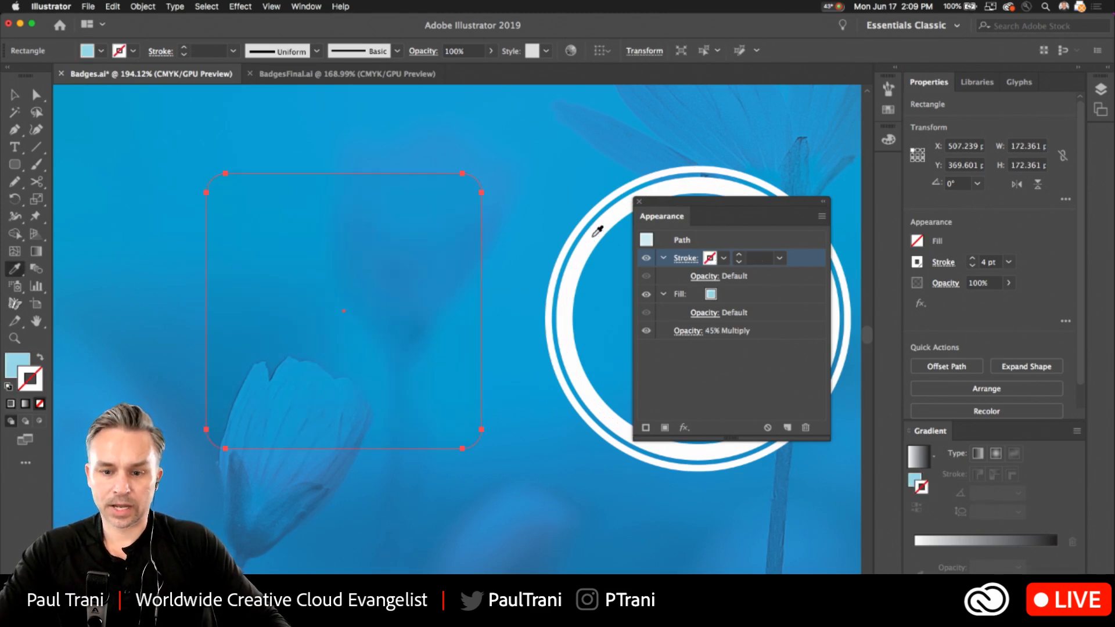
{"action": "left_click", "coordinate": [593, 236]}
{"action": "key", "text": "v"}
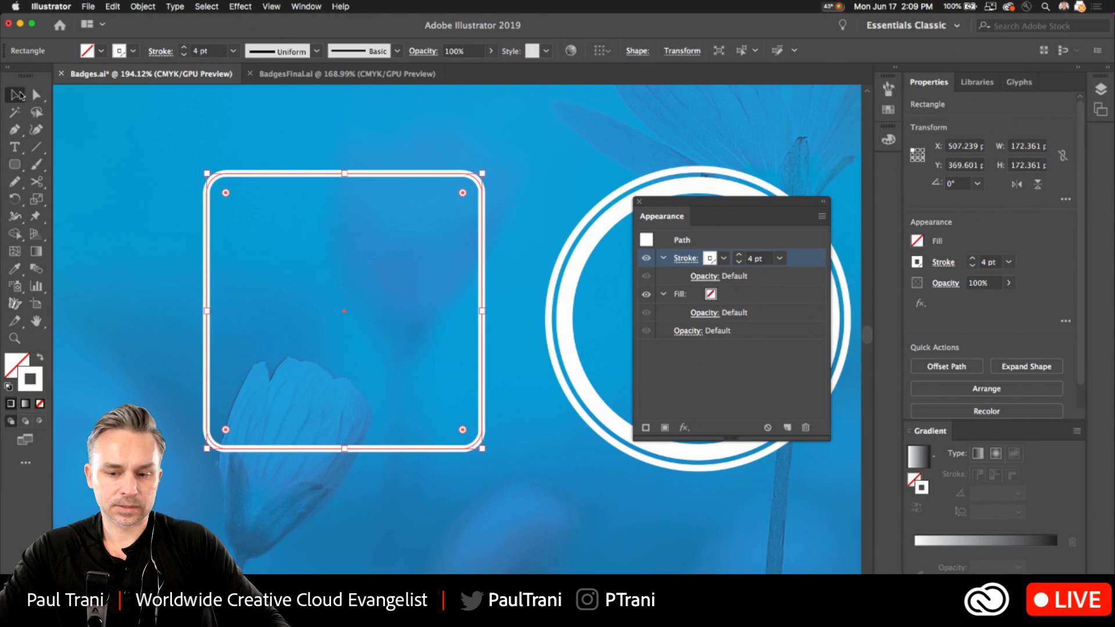
Apply an Offset Path effect to the rounded square's stroke with a 10 px offset, Miter joins and a miter limit of 4.
{"action": "left_click", "coordinate": [240, 7]}
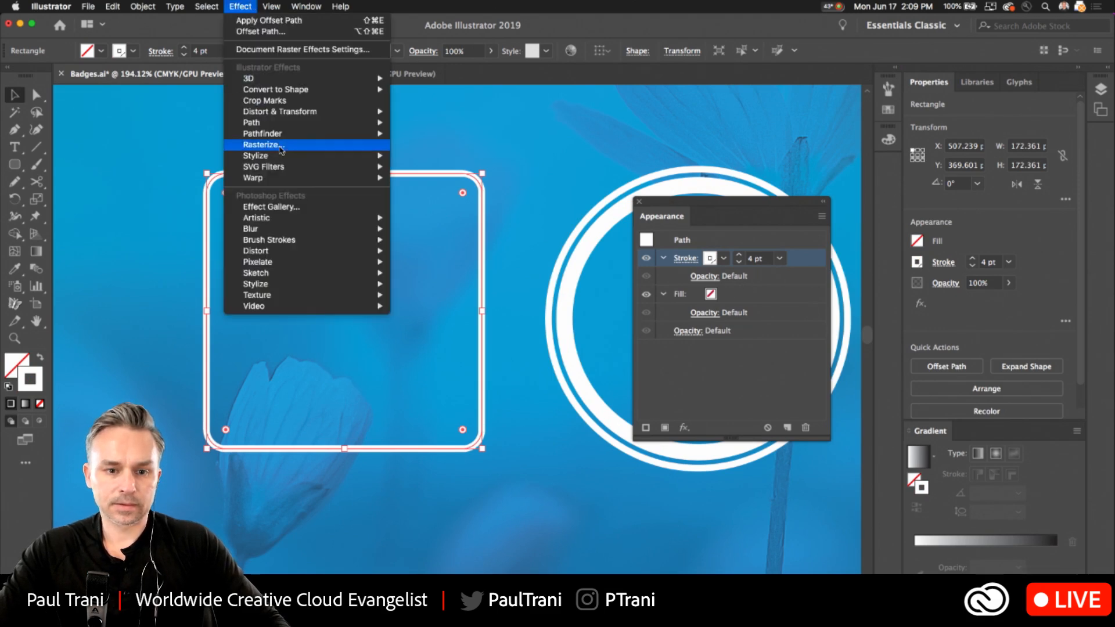
{"action": "mouse_move", "coordinate": [301, 122]}
{"action": "left_click", "coordinate": [426, 122]}
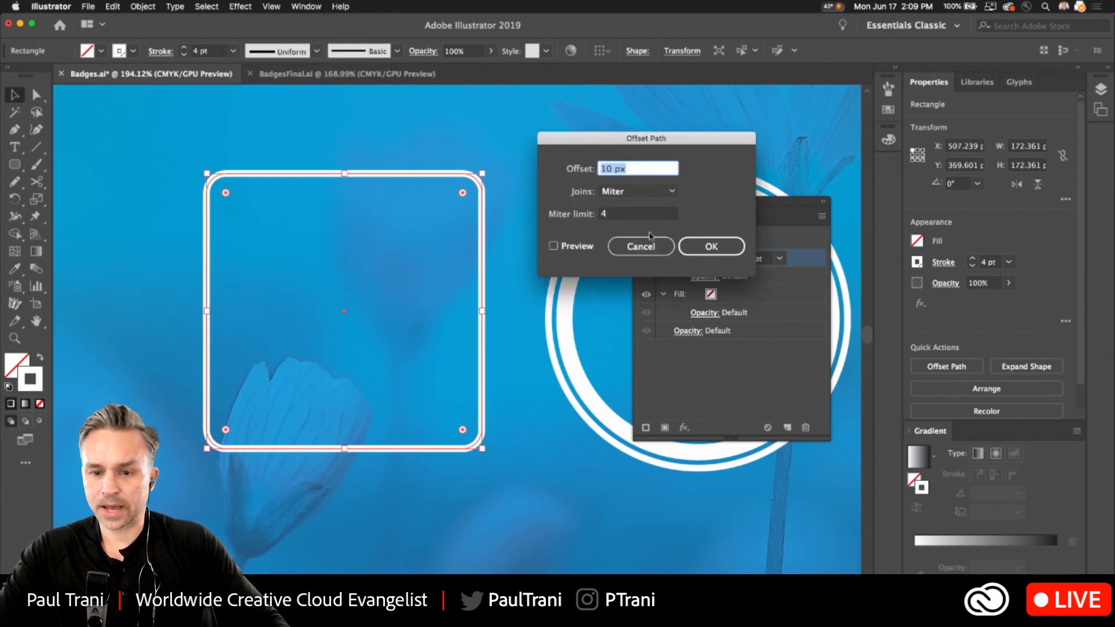
{"action": "left_click", "coordinate": [554, 246]}
{"action": "left_click", "coordinate": [701, 248]}
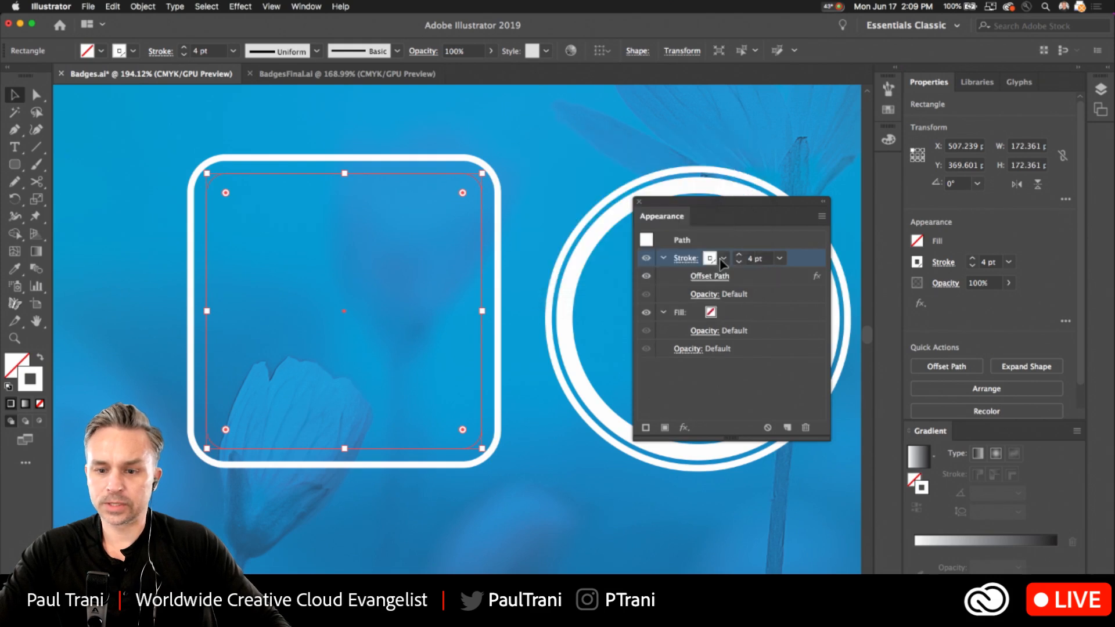
Add a new stroke to the rounded square above the offset one and select the lower stroke's Offset Path effect.
{"action": "left_click", "coordinate": [821, 216]}
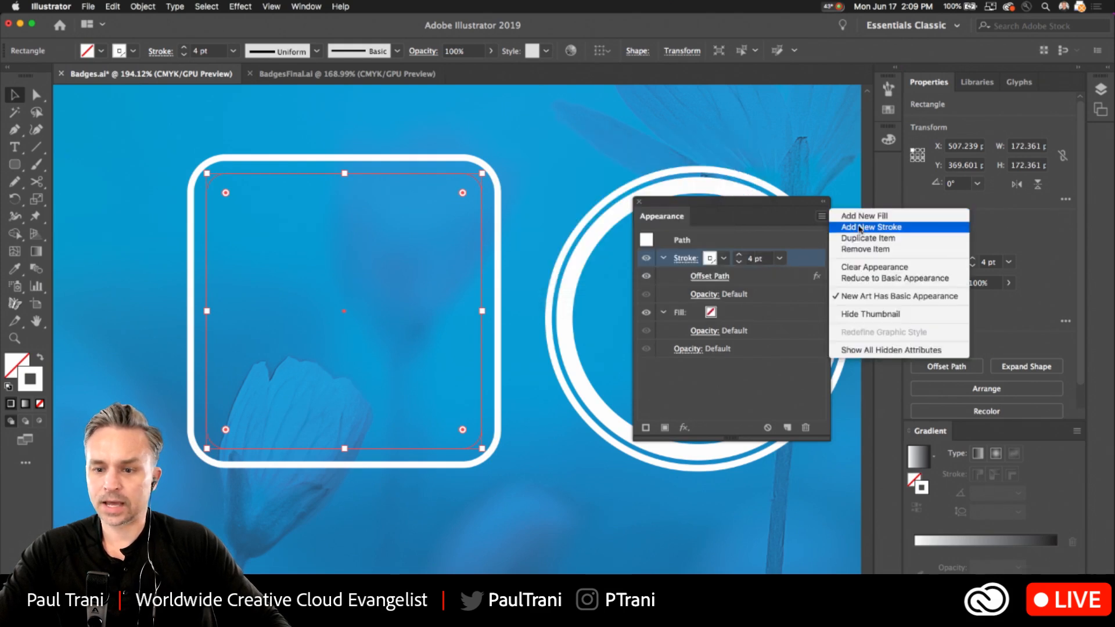
{"action": "left_click", "coordinate": [859, 228]}
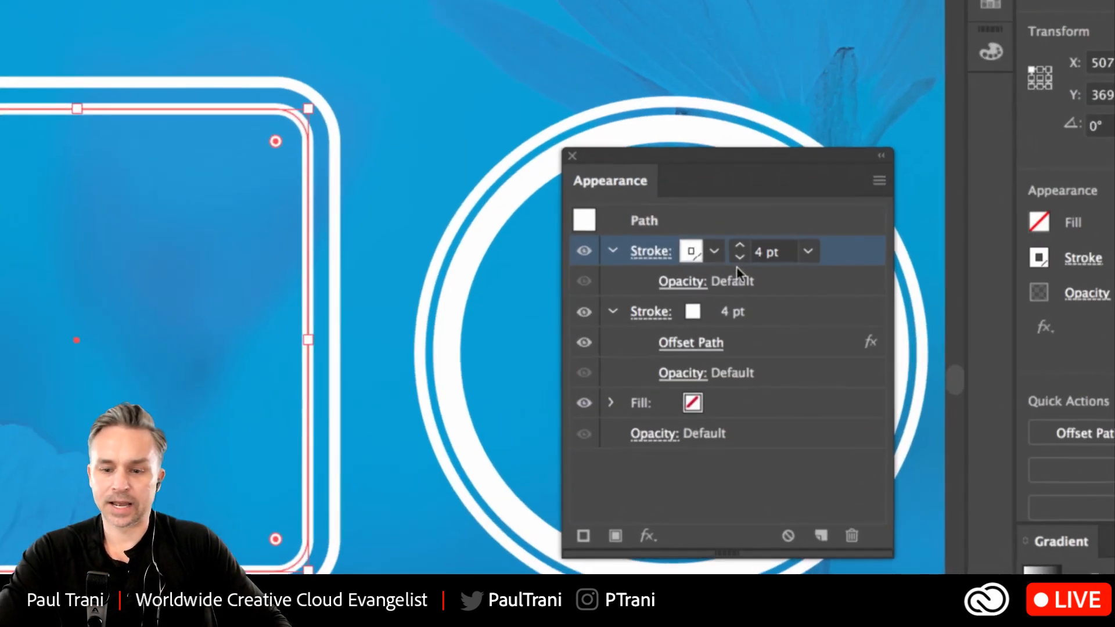
{"action": "left_click", "coordinate": [735, 317]}
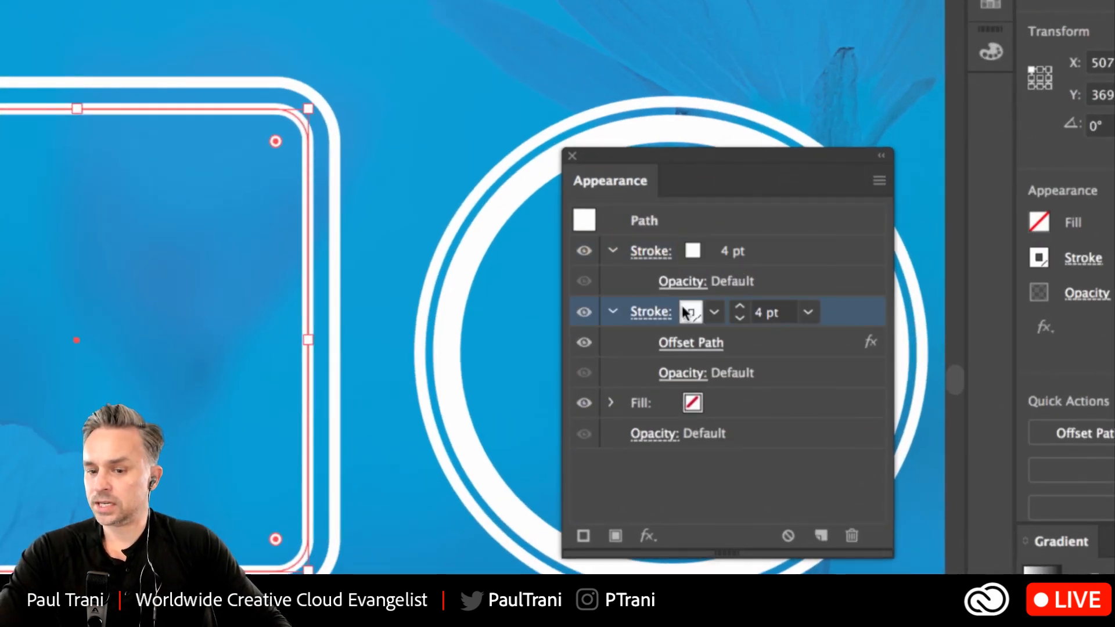
{"action": "left_click", "coordinate": [690, 344]}
{"action": "left_click", "coordinate": [559, 231]}
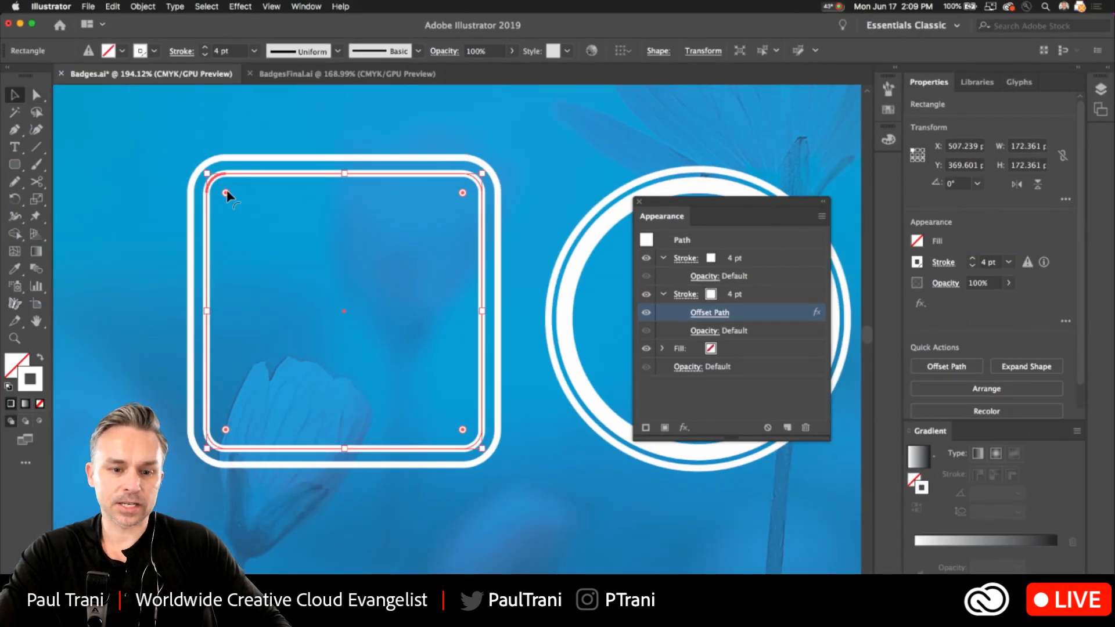
Enlarge the square's live corners almost to a circle, and reduce them again to moderately rounded corners.
{"action": "left_click_drag", "start_coordinate": [227, 189], "coordinate": [265, 220]}
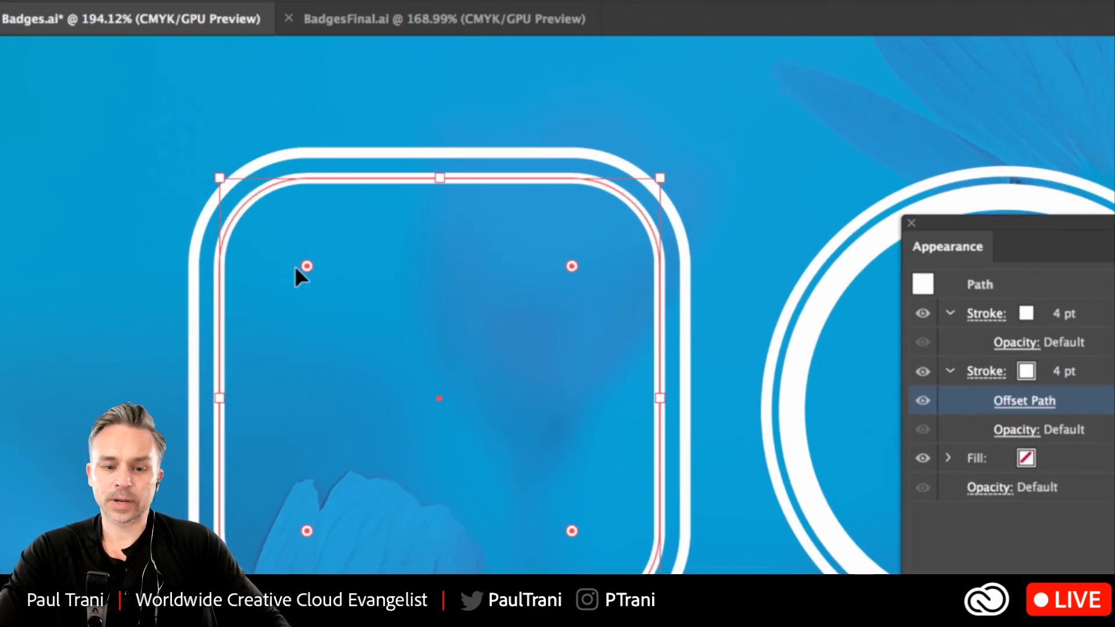
{"action": "left_click_drag", "start_coordinate": [297, 268], "coordinate": [392, 306]}
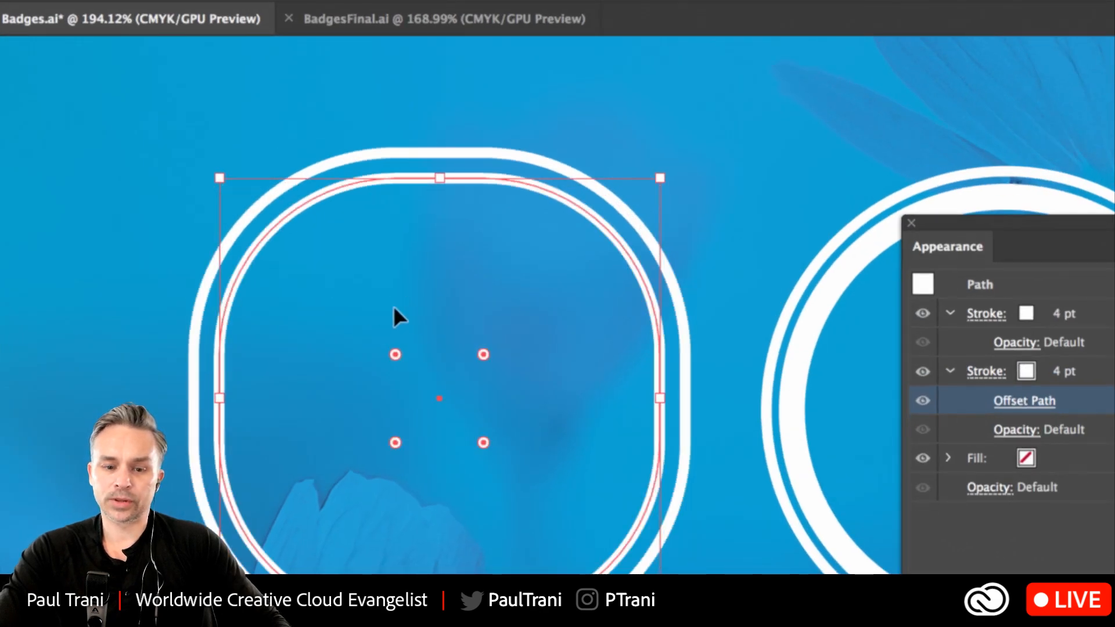
{"action": "left_click_drag", "start_coordinate": [395, 354], "coordinate": [276, 230]}
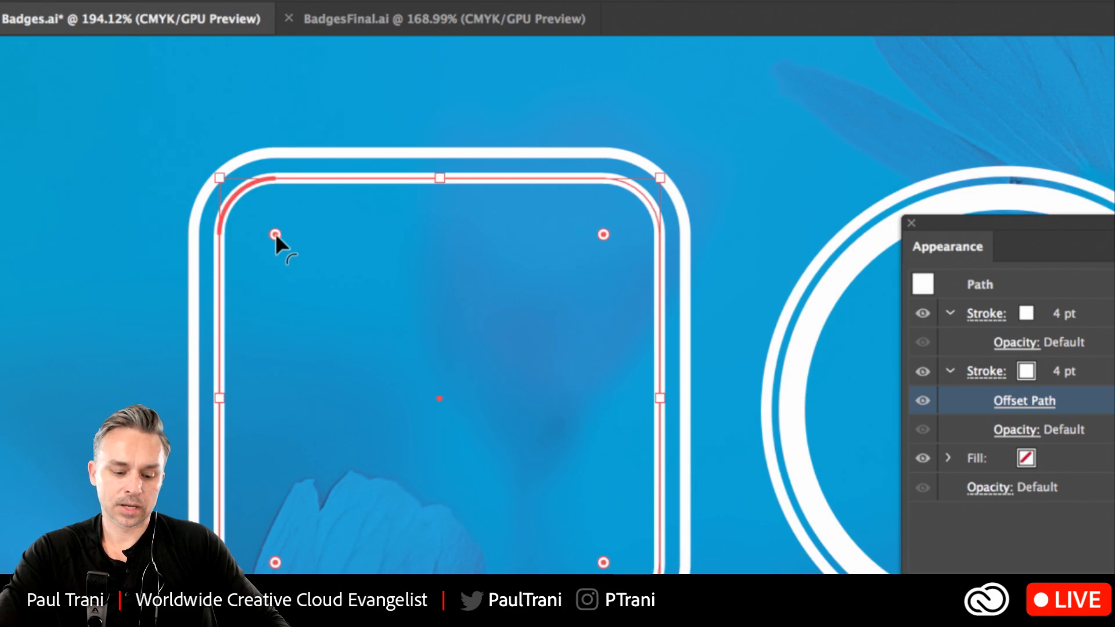
Cycle the square's live corners through the chamfer and round styles, ending on inverted round.
{"action": "left_click", "coordinate": [275, 232], "text": "alt"}
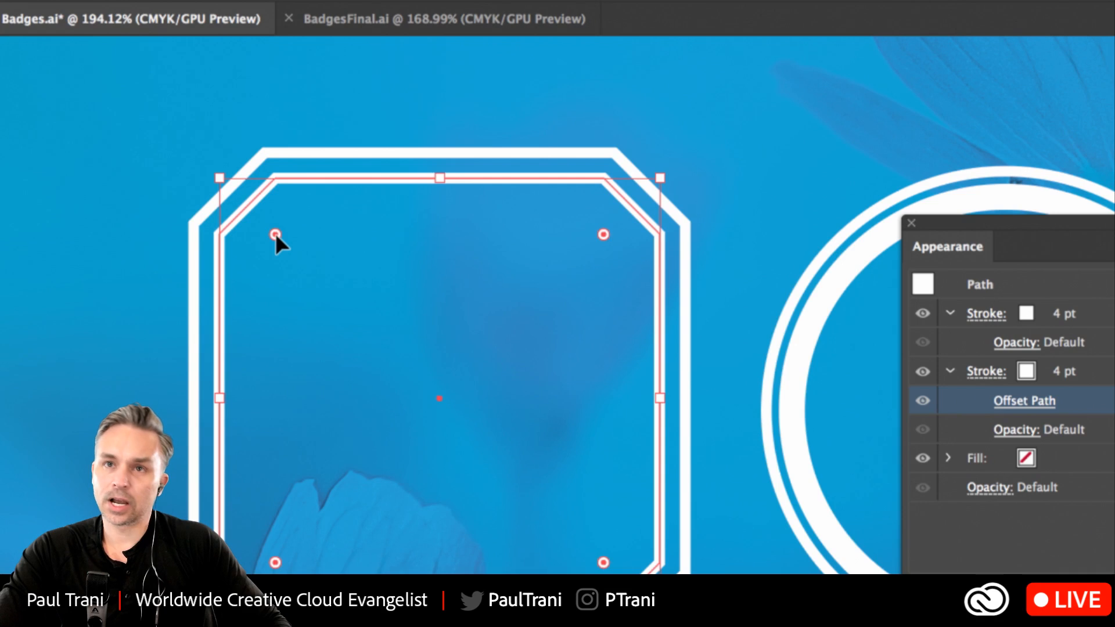
{"action": "left_click", "coordinate": [276, 232], "text": "alt"}
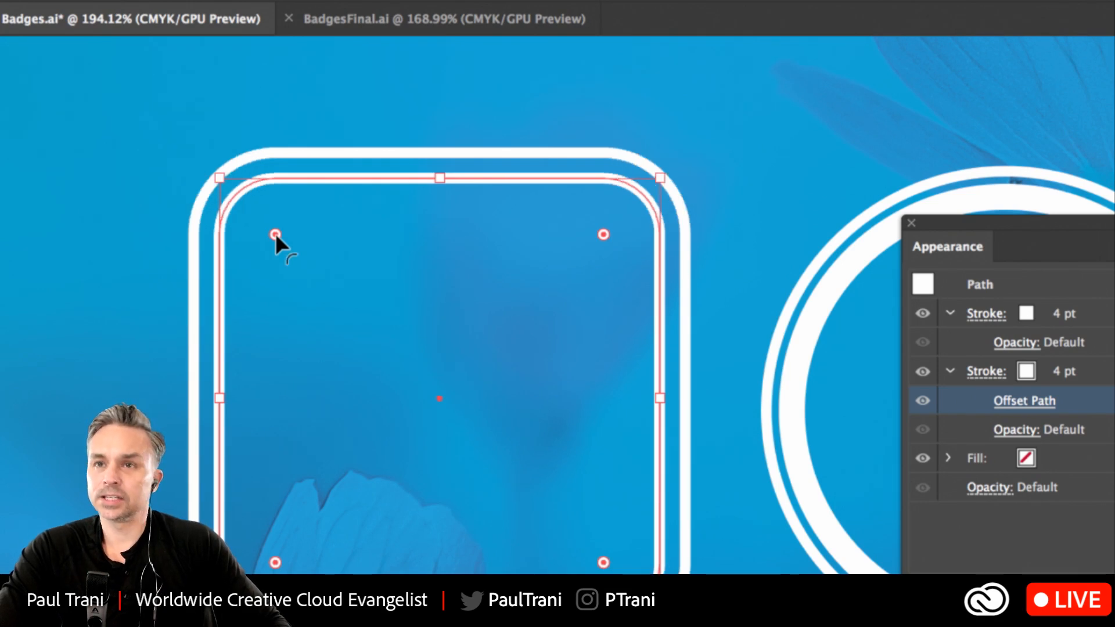
{"action": "left_click", "coordinate": [275, 233], "text": "alt"}
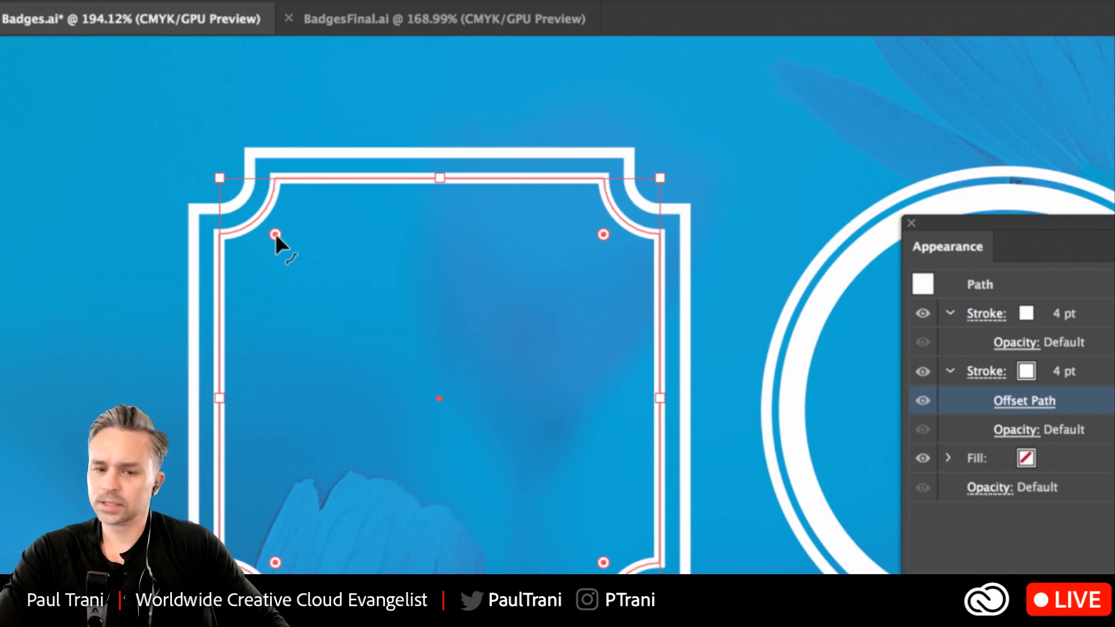
{"action": "left_click", "coordinate": [275, 232], "text": "alt"}
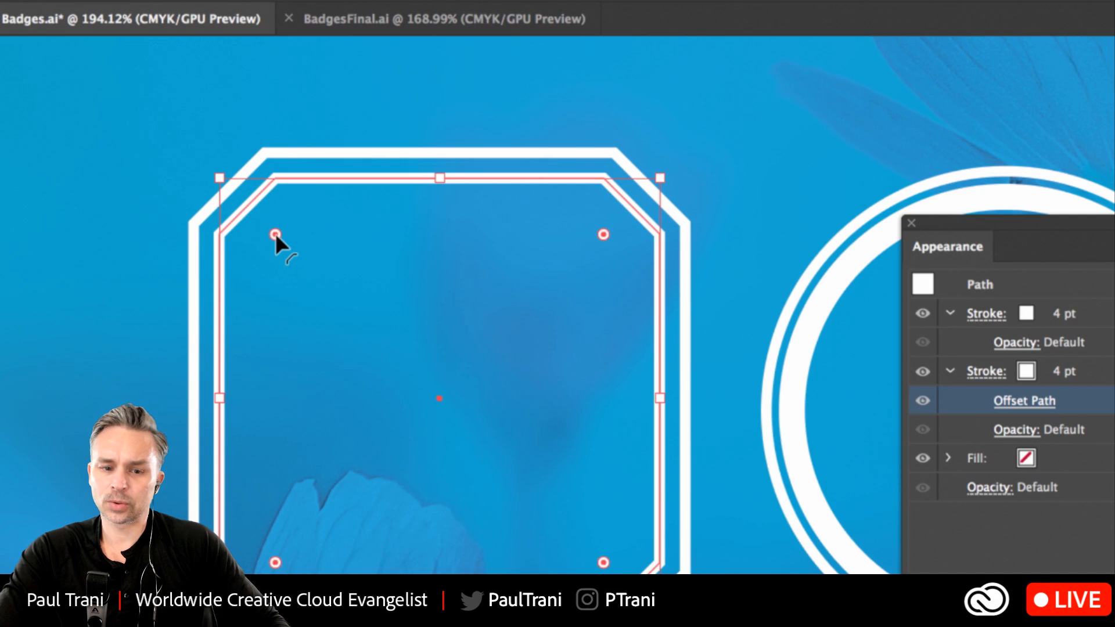
{"action": "left_click", "coordinate": [275, 232], "text": "alt"}
{"action": "left_click", "coordinate": [275, 232], "text": "alt"}
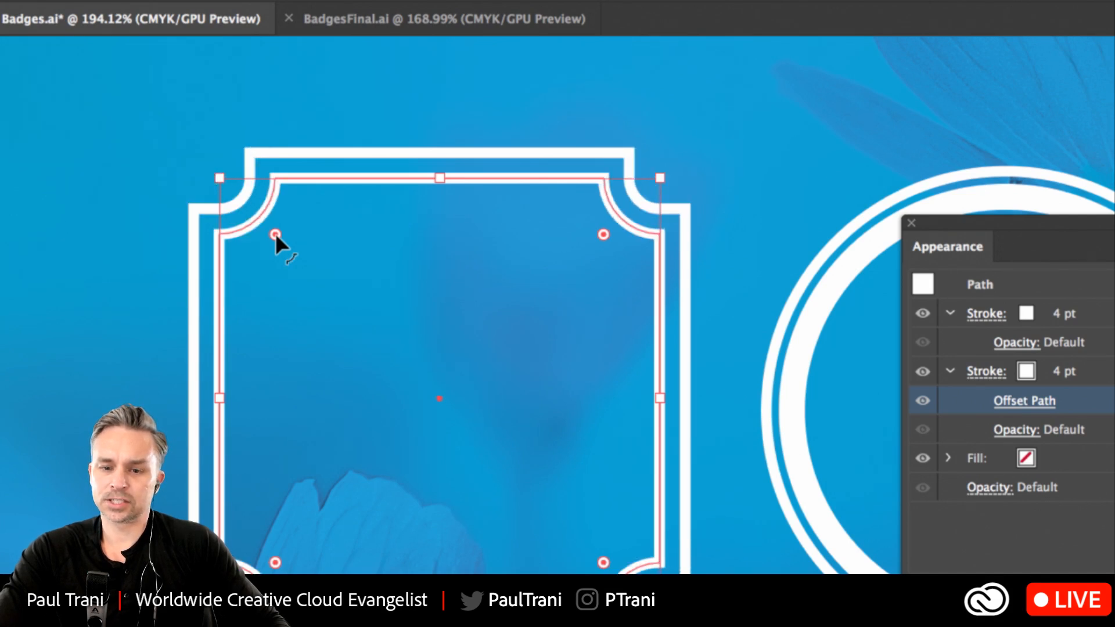
Enlarge the radius of the square's inverted round corners to about 33.7 px.
{"action": "scroll", "coordinate": [275, 232], "scroll_direction": "down", "scroll_amount": 7}
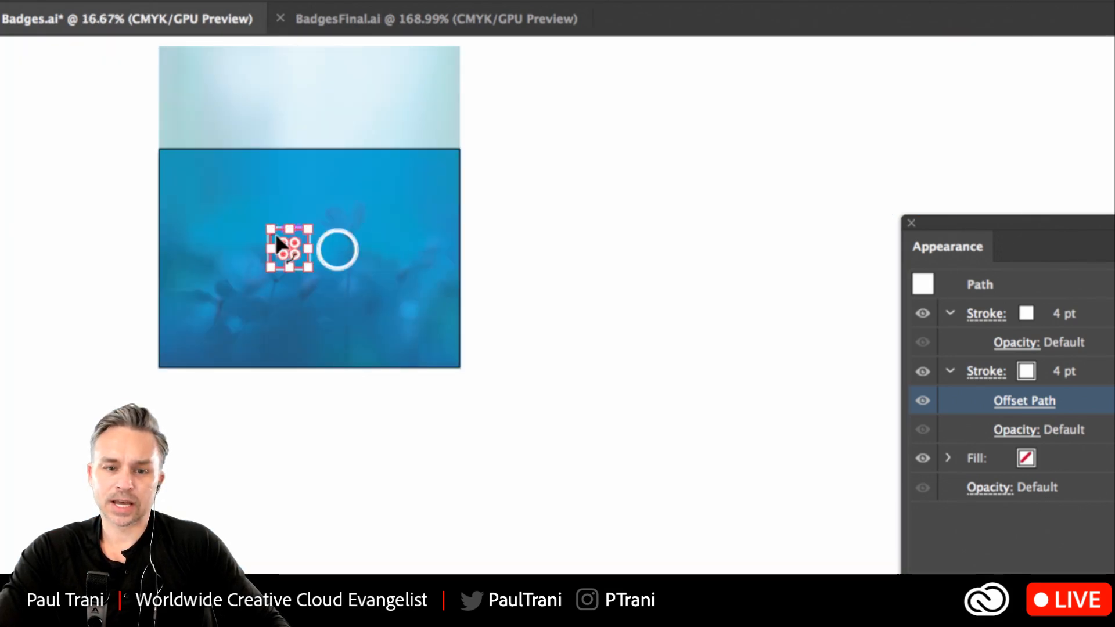
{"action": "scroll", "coordinate": [275, 232], "scroll_direction": "up", "scroll_amount": 10}
{"action": "scroll", "coordinate": [275, 232], "scroll_direction": "down", "scroll_amount": 4}
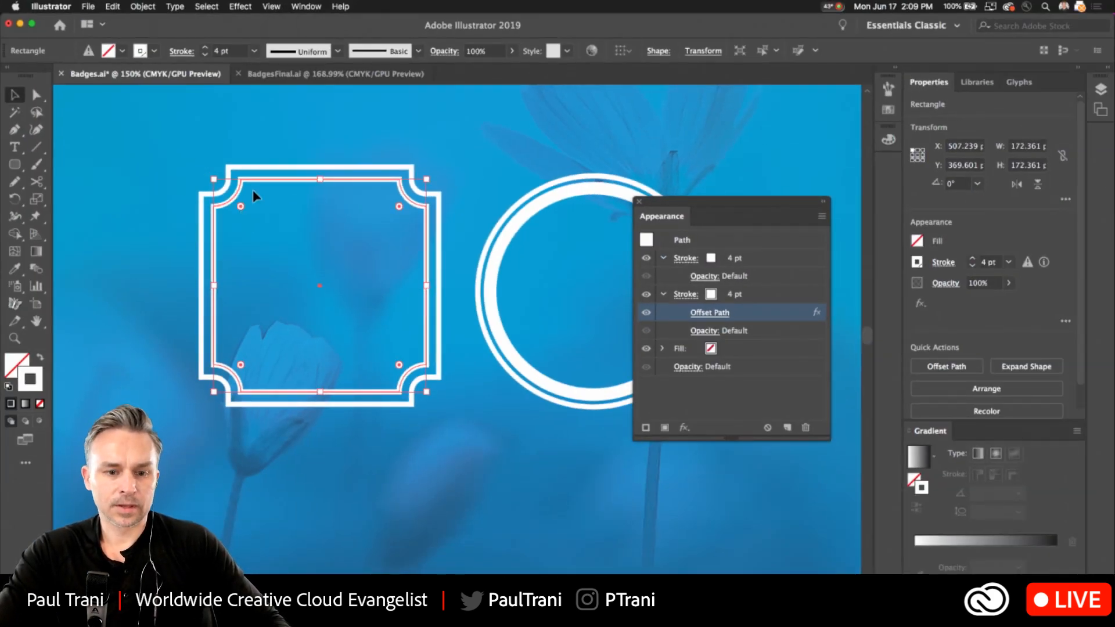
{"action": "left_click_drag", "start_coordinate": [238, 207], "coordinate": [246, 225]}
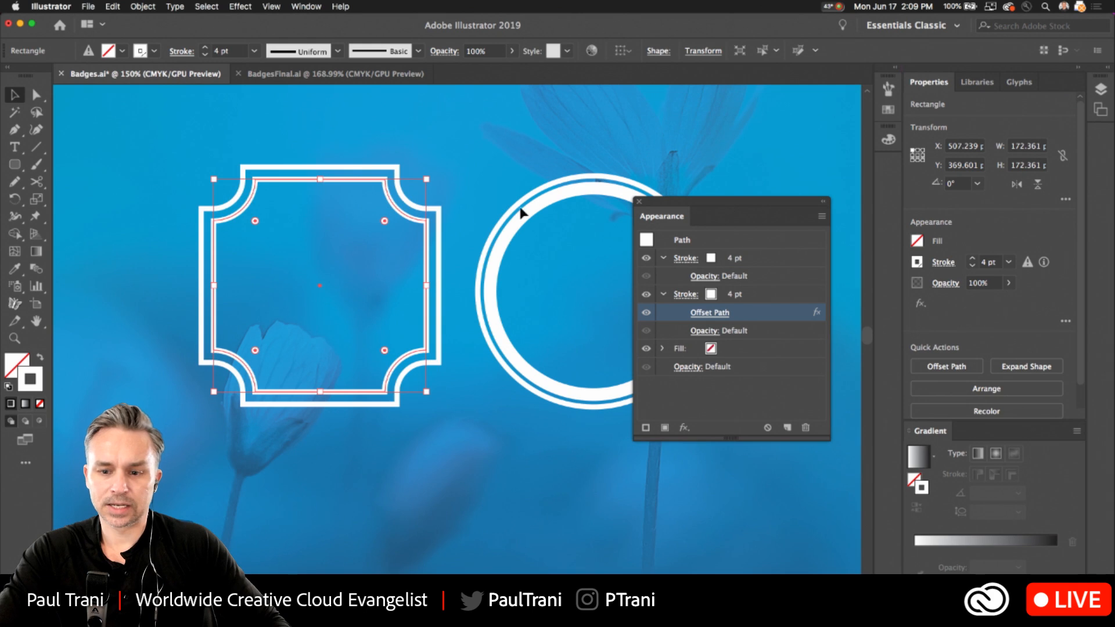
Bring up the square's transform and corner properties, and close the floating Appearance and Pathfinder windows.
{"action": "double_click", "coordinate": [255, 221]}
{"action": "left_click_drag", "start_coordinate": [727, 304], "coordinate": [465, 207]}
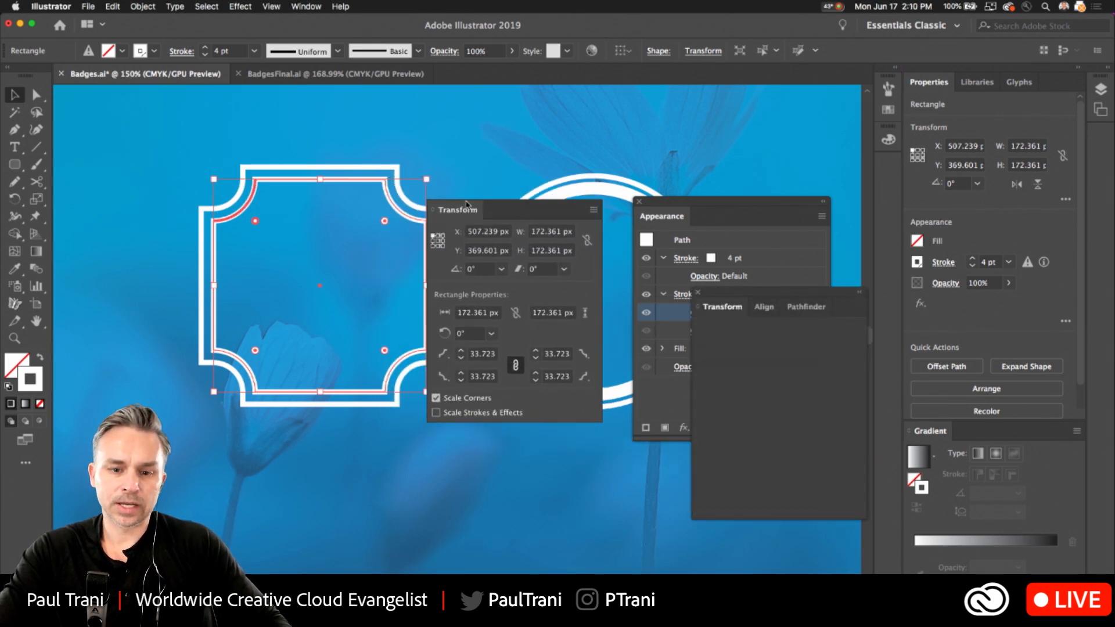
{"action": "left_click", "coordinate": [639, 203]}
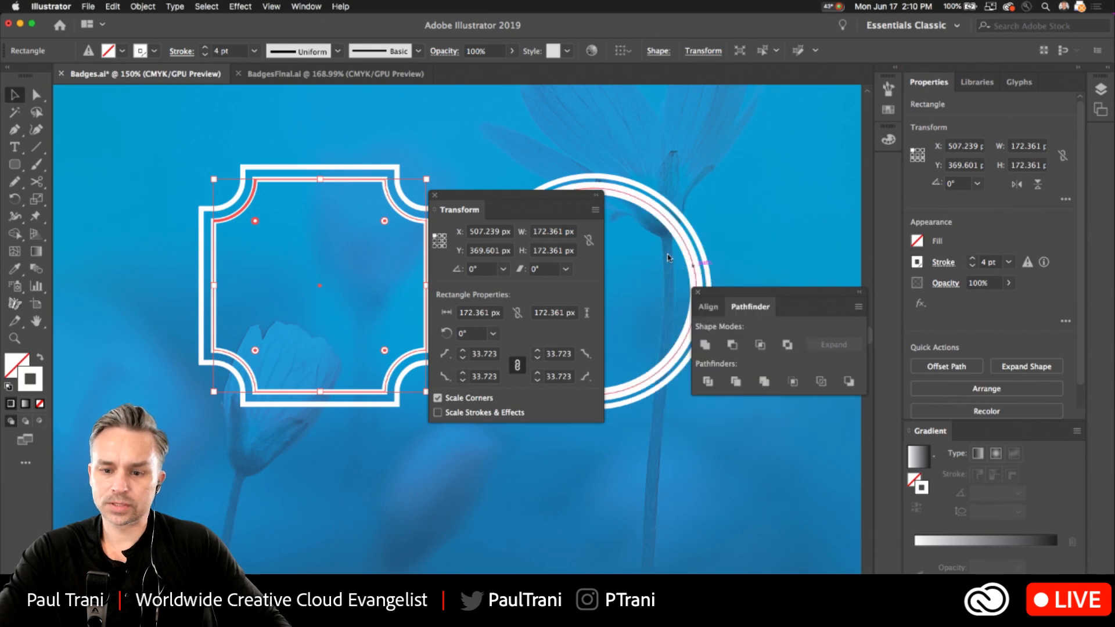
{"action": "left_click", "coordinate": [696, 293]}
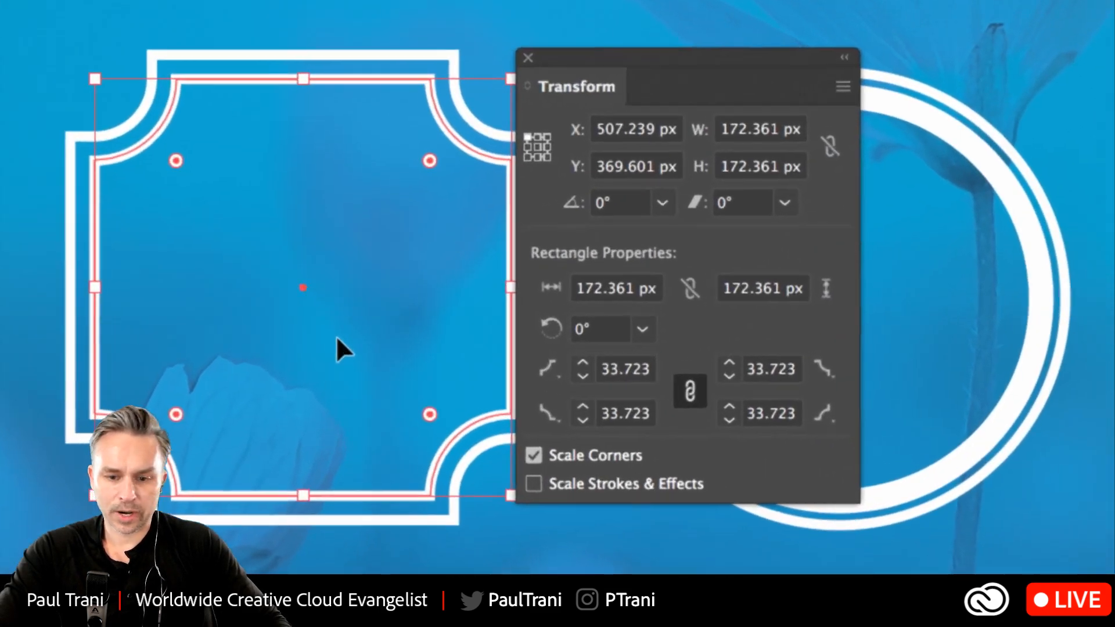
Change only the square's upper-left corner to the chamfer style.
{"action": "left_click", "coordinate": [445, 354]}
{"action": "left_click", "coordinate": [559, 375]}
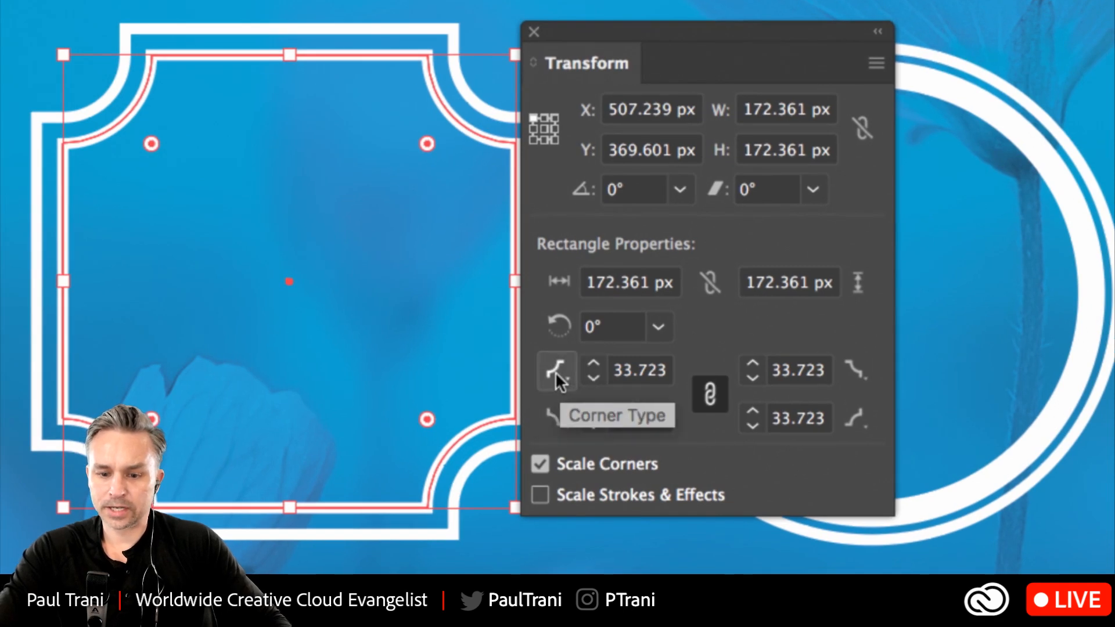
{"action": "left_click", "coordinate": [558, 374]}
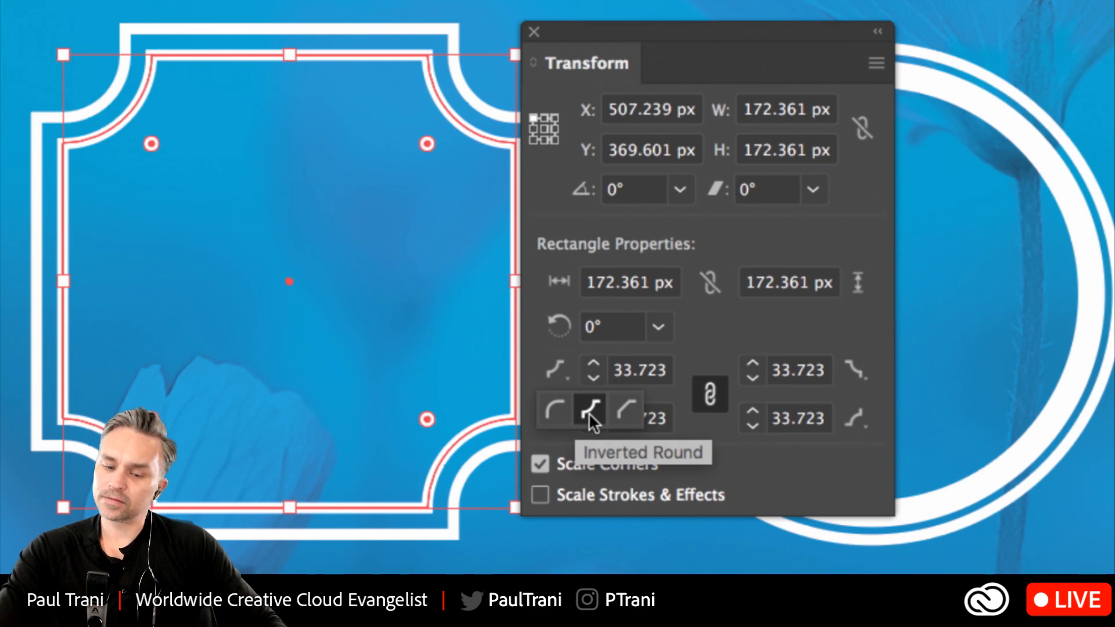
{"action": "left_click", "coordinate": [626, 409]}
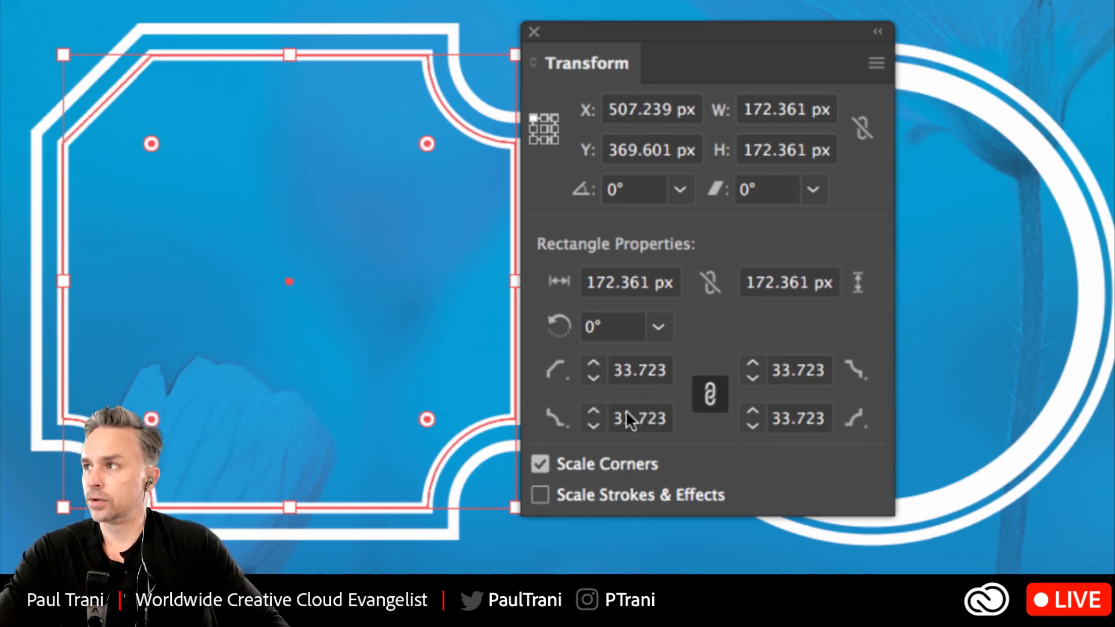
{"action": "left_click", "coordinate": [853, 369]}
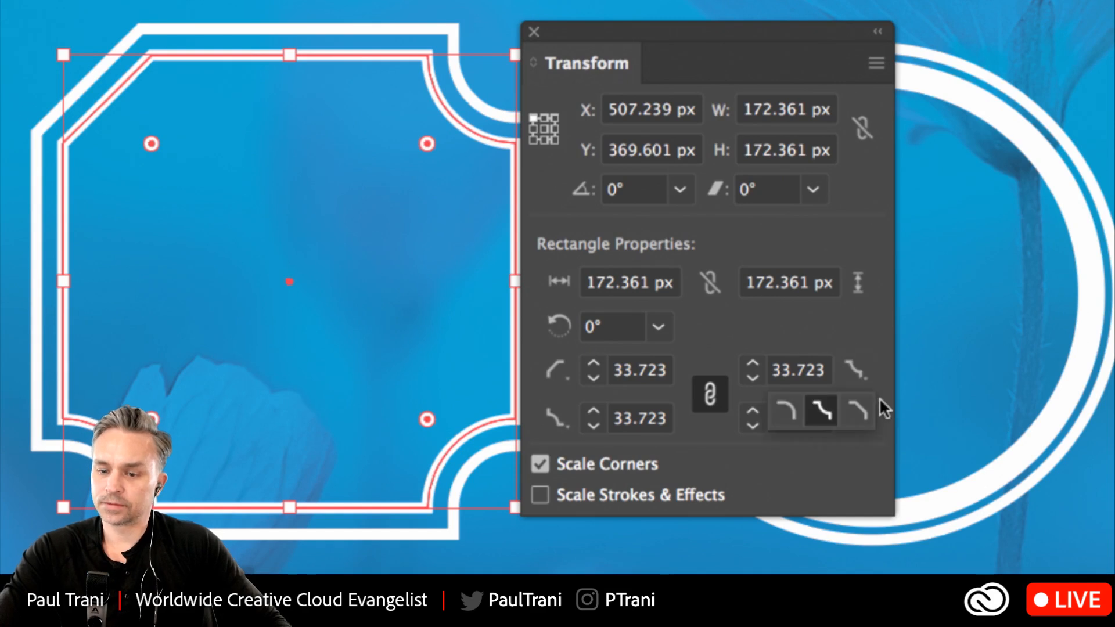
Set the square's upper-left corner back to inverted round.
{"action": "left_click", "coordinate": [558, 369]}
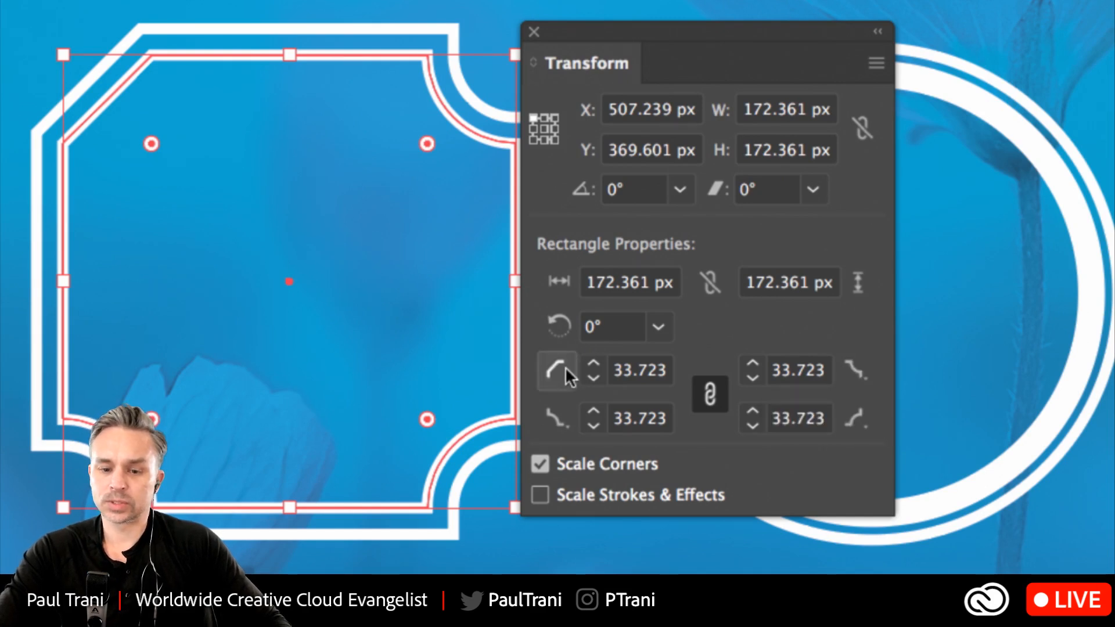
{"action": "left_click", "coordinate": [558, 371]}
{"action": "left_click", "coordinate": [558, 376]}
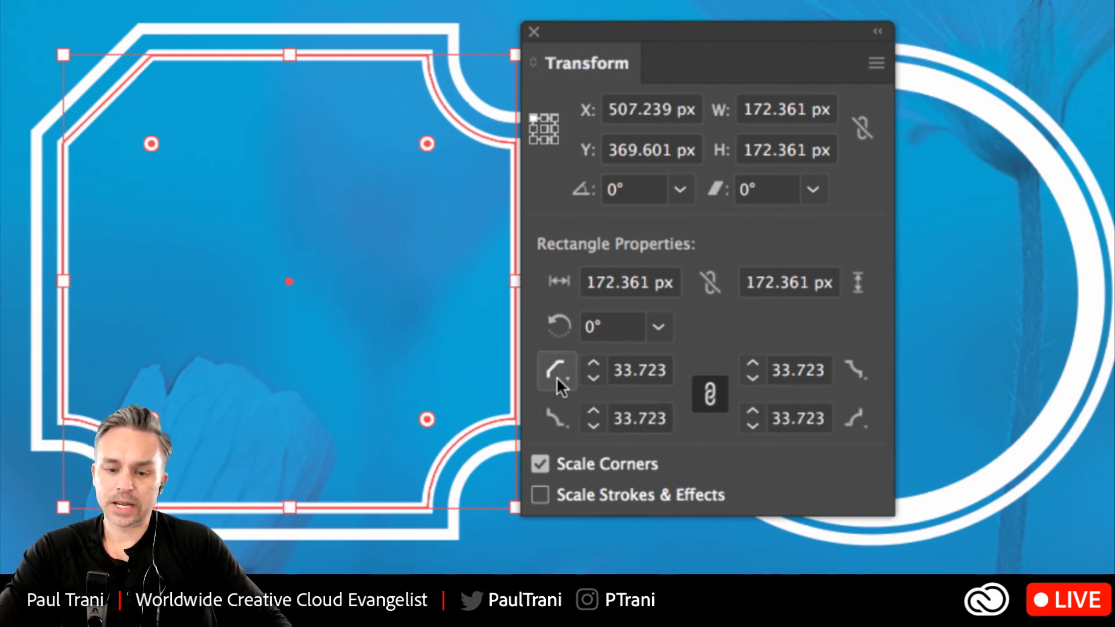
{"action": "left_click", "coordinate": [556, 376]}
{"action": "left_click", "coordinate": [593, 411]}
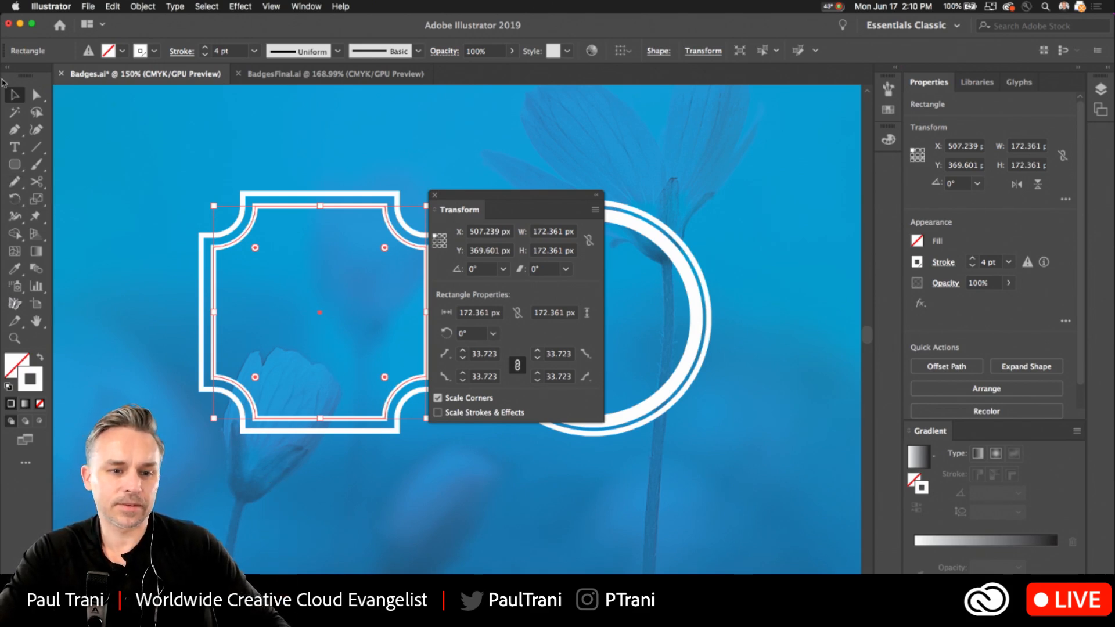
Deselect the square and close the floating Transform window.
{"action": "left_click", "coordinate": [374, 161]}
{"action": "left_click_drag", "start_coordinate": [467, 209], "coordinate": [720, 274]}
{"action": "left_click", "coordinate": [687, 260]}
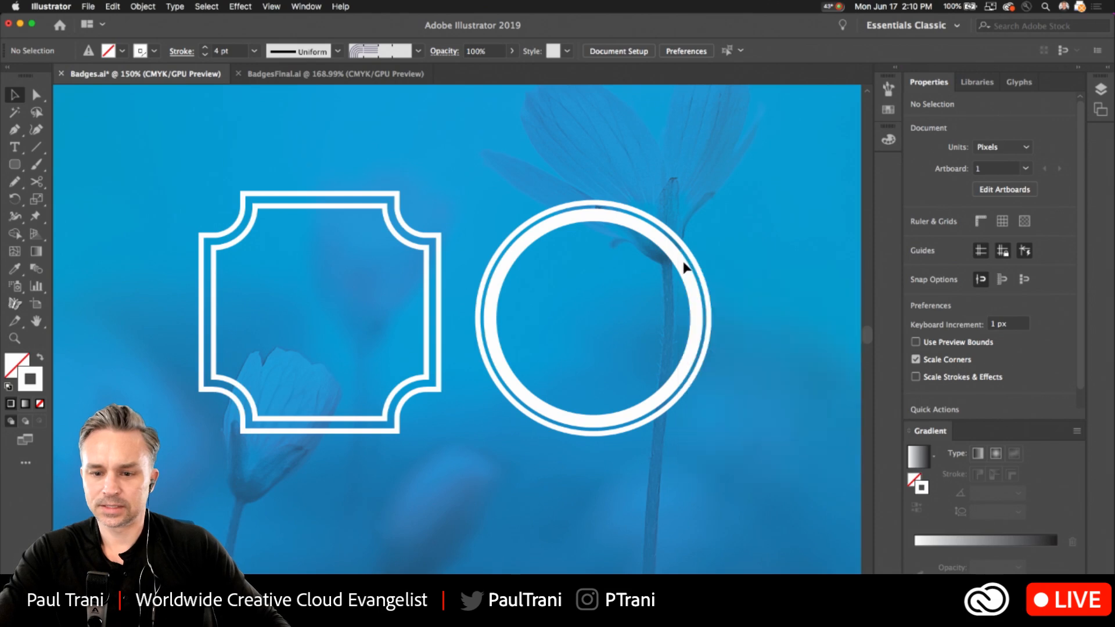
Paste the copied circle with the 10 pt stroke onto the artwork and delete it again.
{"action": "left_click", "coordinate": [561, 221]}
{"action": "key", "text": "super+shift+b"}
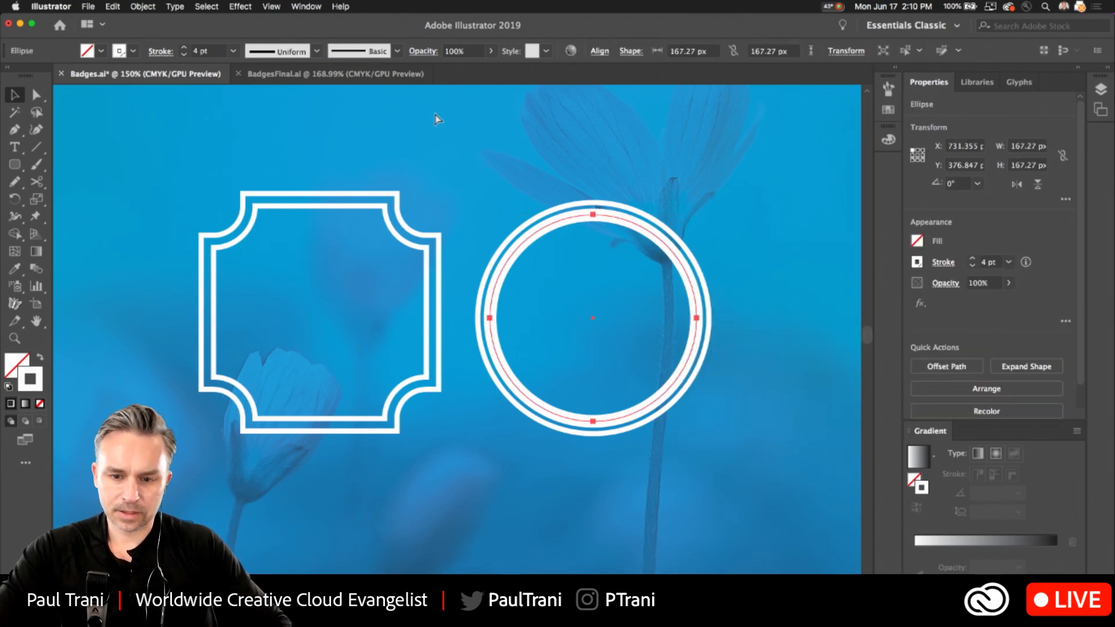
{"action": "key", "text": "super+v"}
{"action": "left_click", "coordinate": [15, 97]}
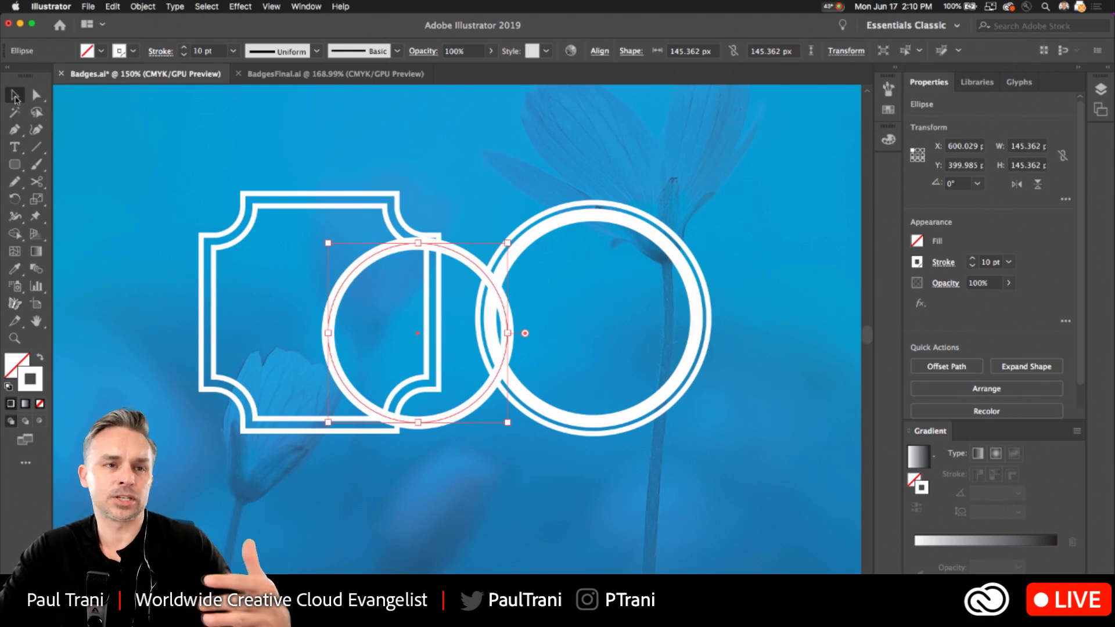
{"action": "key", "text": "Delete"}
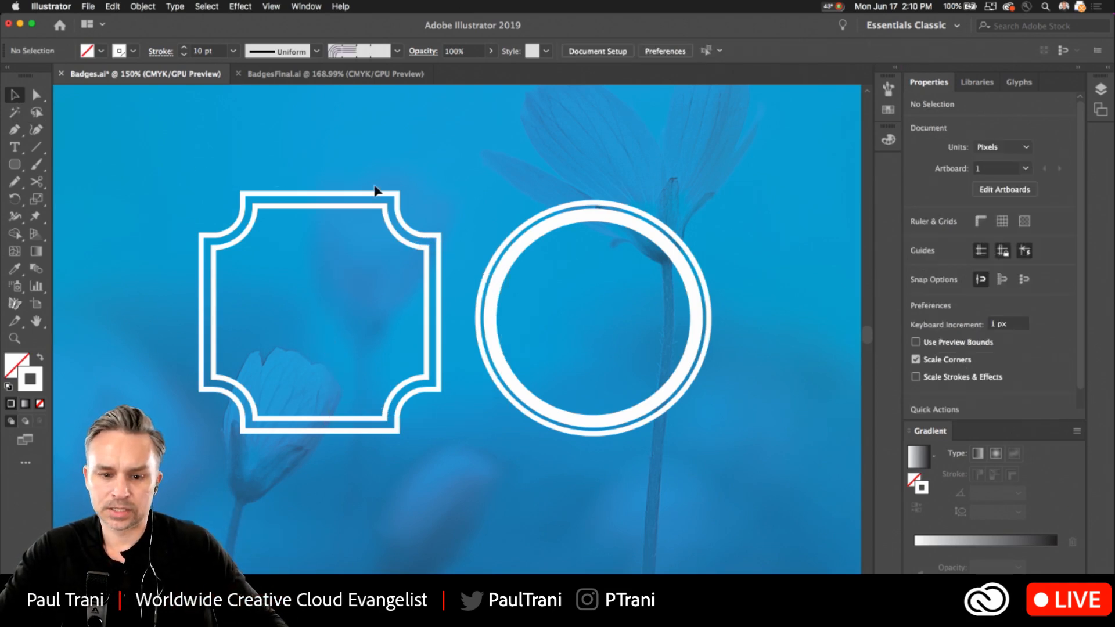
Duplicate the square frame diagonally downward so it overlaps both badges, then undo the copy.
{"action": "left_click", "coordinate": [331, 205]}
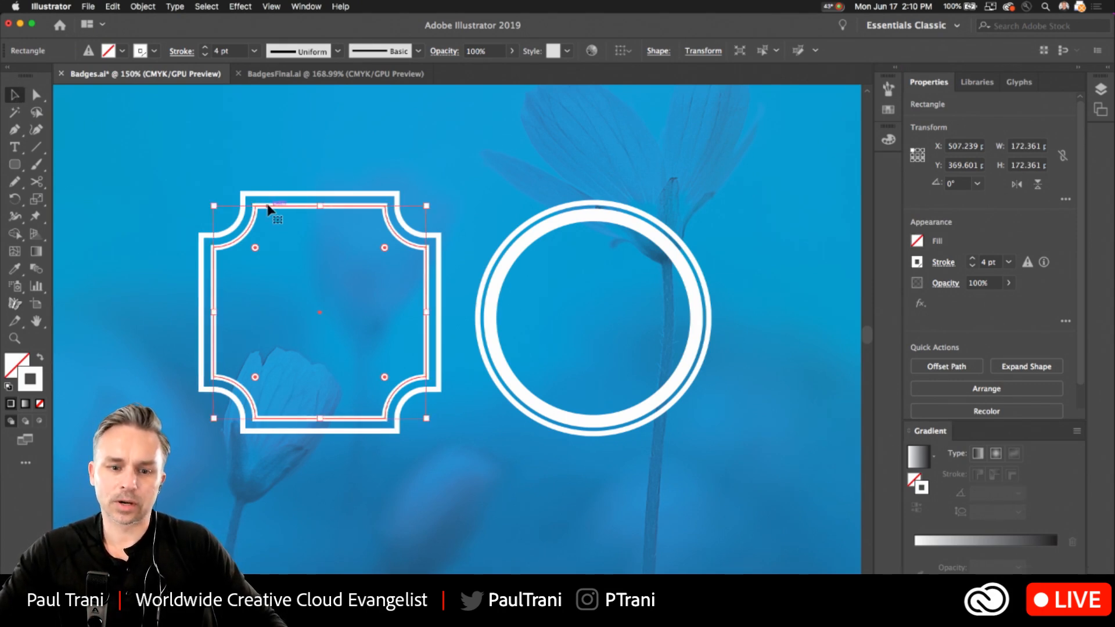
{"action": "key", "text": "super+shift+a"}
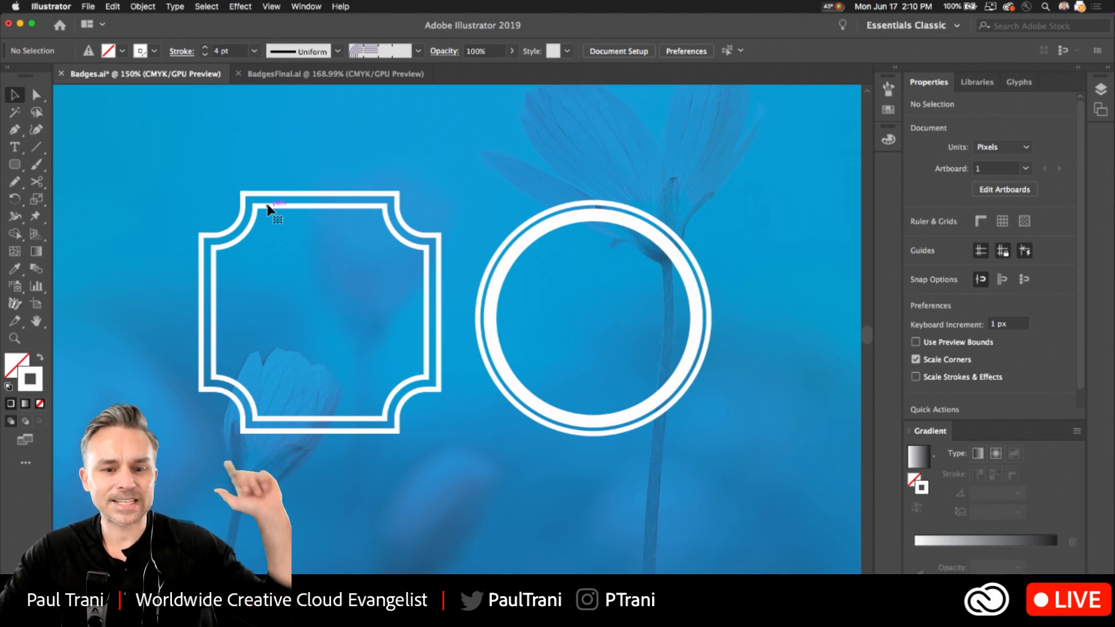
{"action": "left_click", "coordinate": [268, 208]}
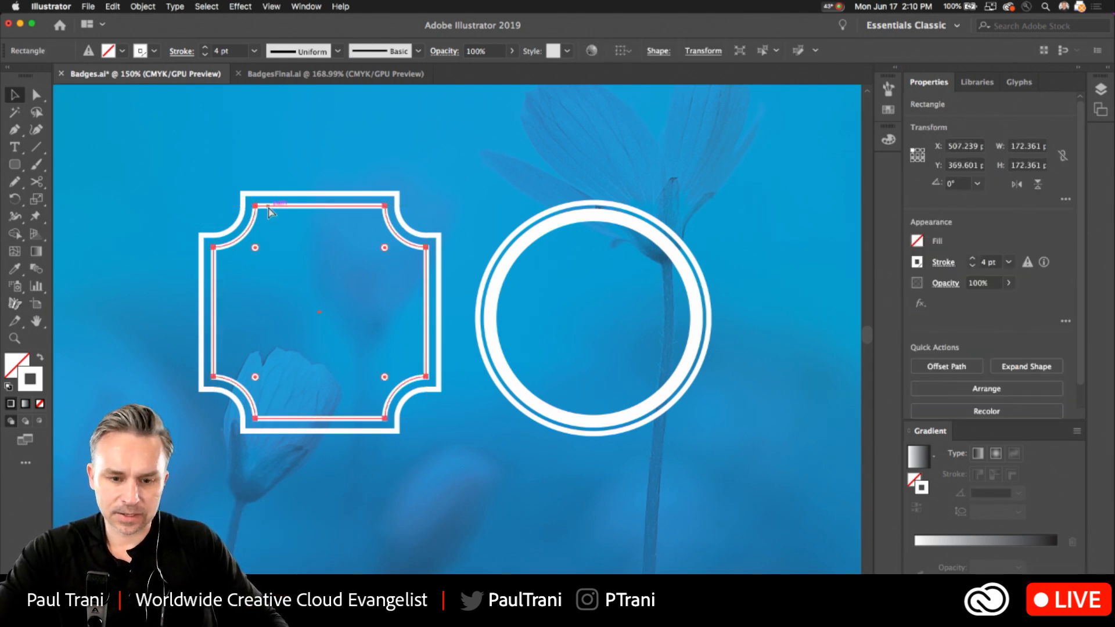
{"action": "left_click_drag", "start_coordinate": [269, 208], "coordinate": [403, 320], "text": "alt"}
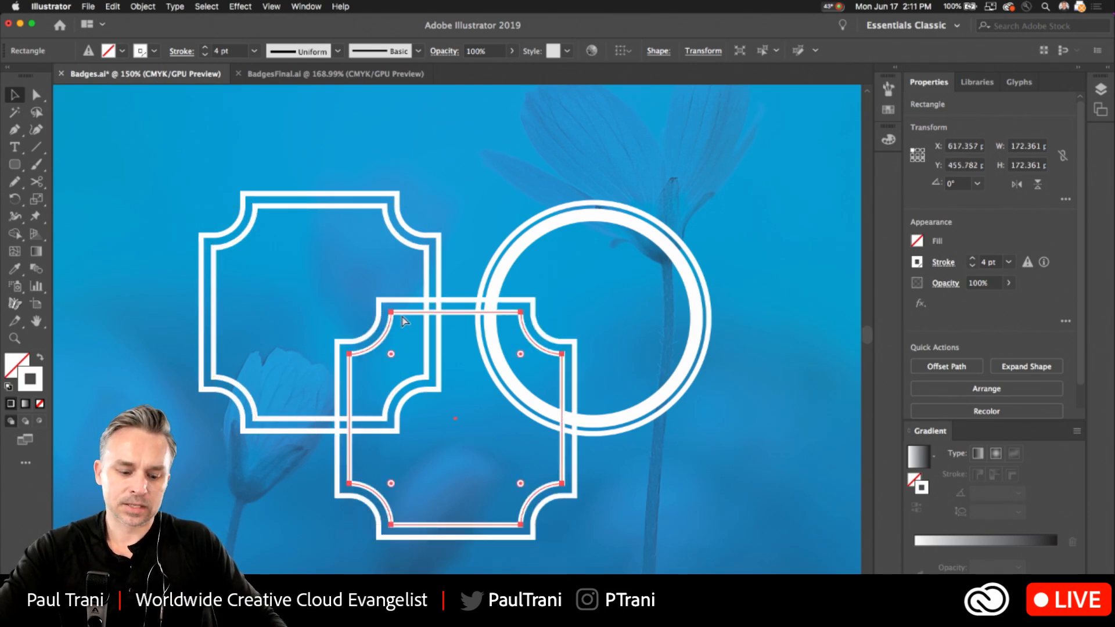
{"action": "key", "text": "super+z"}
{"action": "left_click", "coordinate": [402, 313]}
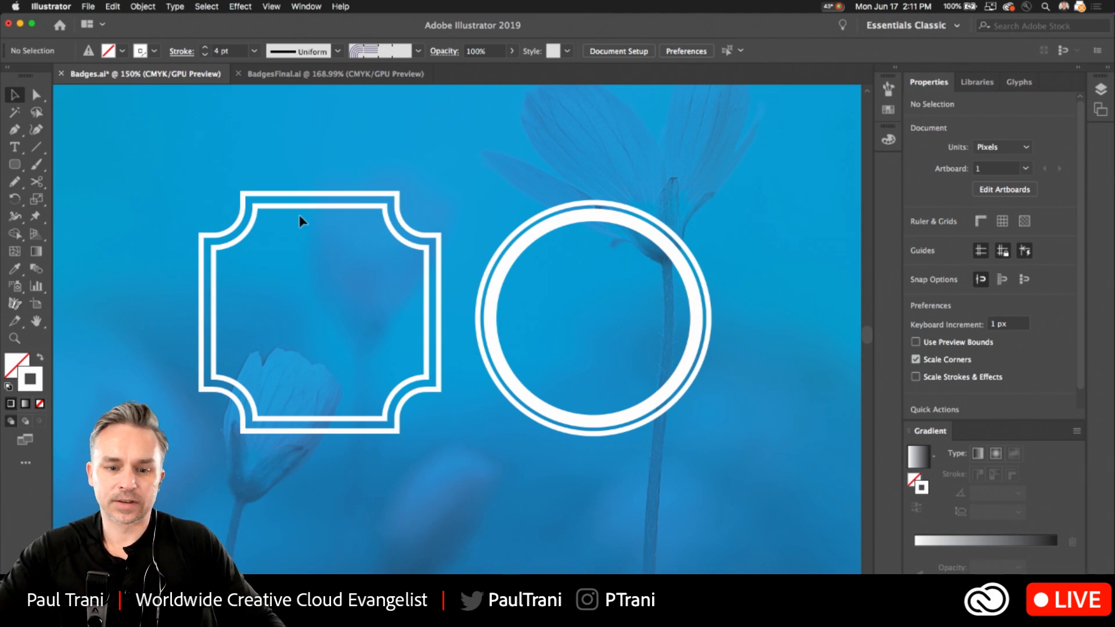
Thin the outer stroke of the circular frame to 2 pt.
{"action": "left_click", "coordinate": [558, 217]}
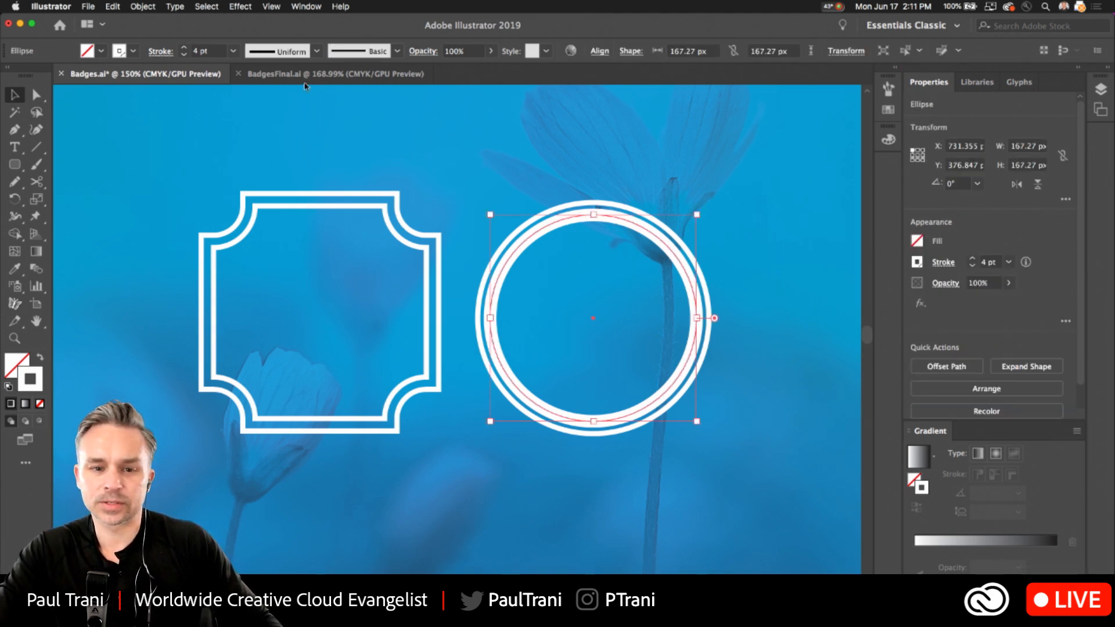
{"action": "left_click", "coordinate": [184, 56]}
{"action": "left_click", "coordinate": [184, 56]}
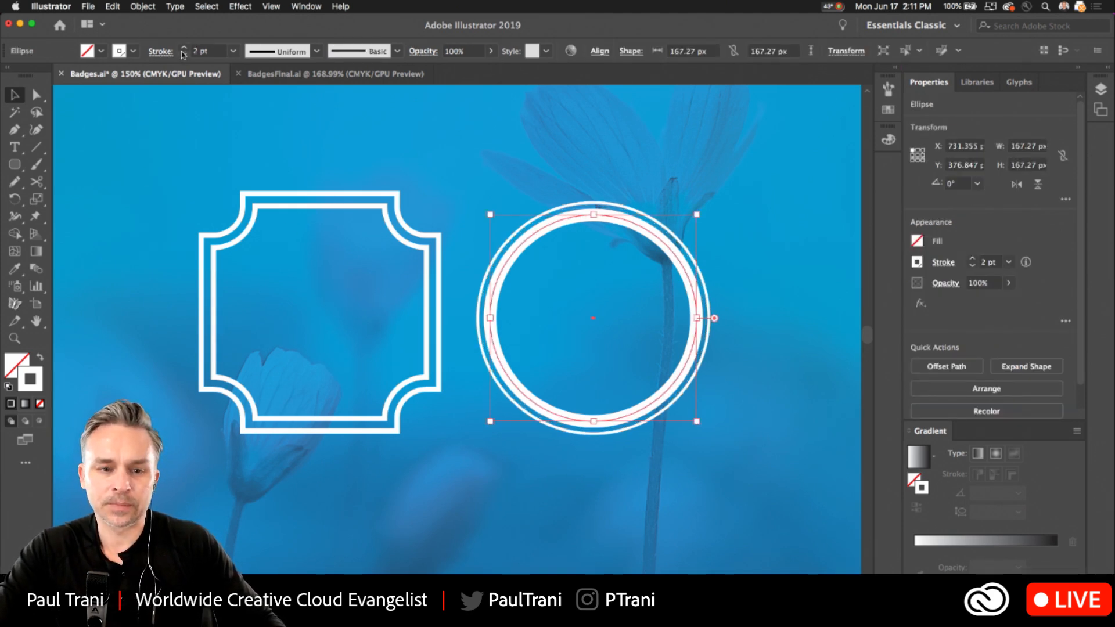
{"action": "left_click", "coordinate": [298, 129]}
Draw a 160 px rounded square in the empty area beside the circular frame, and move it farther from the circle.
{"action": "left_click_drag", "start_coordinate": [358, 187], "coordinate": [119, 164]}
{"action": "key", "text": "m"}
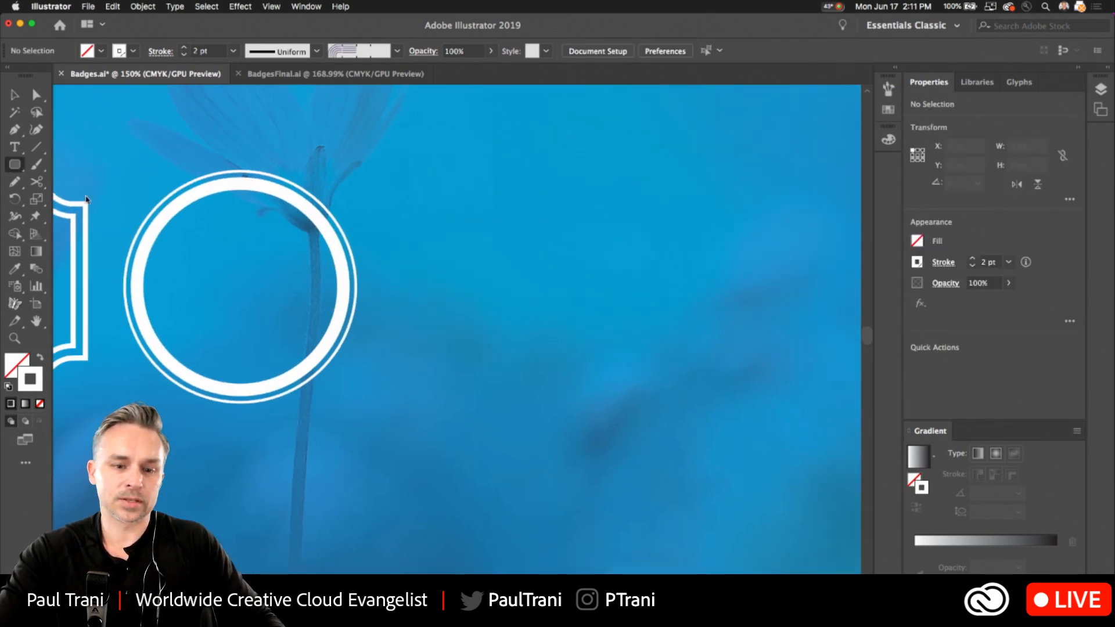
{"action": "left_click_drag", "start_coordinate": [483, 269], "coordinate": [582, 367]}
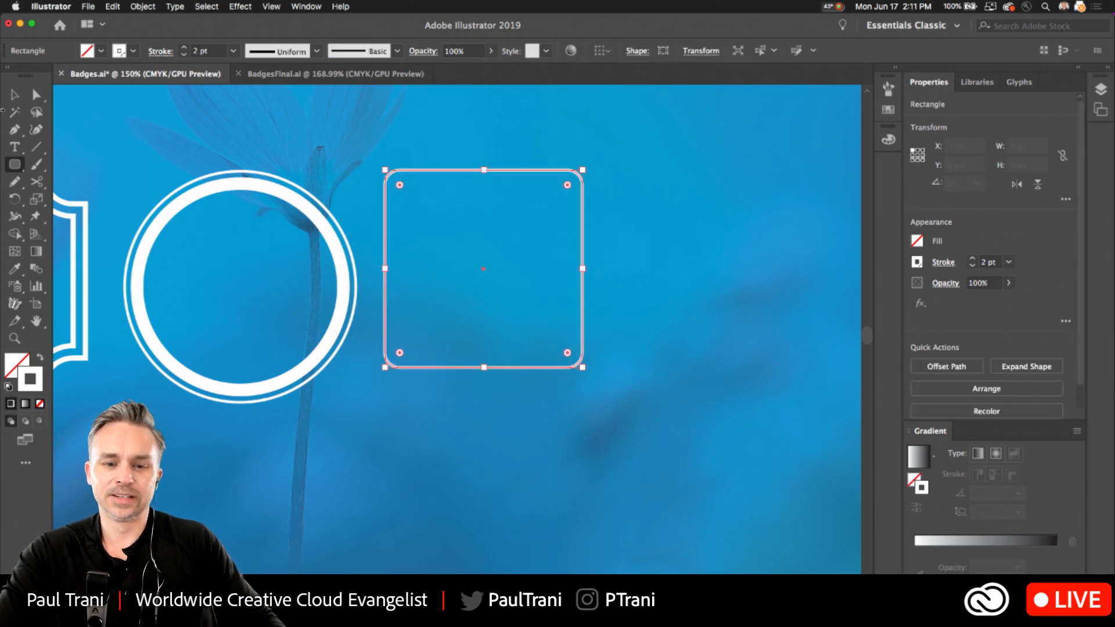
{"action": "key", "text": "v"}
{"action": "left_click_drag", "start_coordinate": [468, 170], "coordinate": [526, 189]}
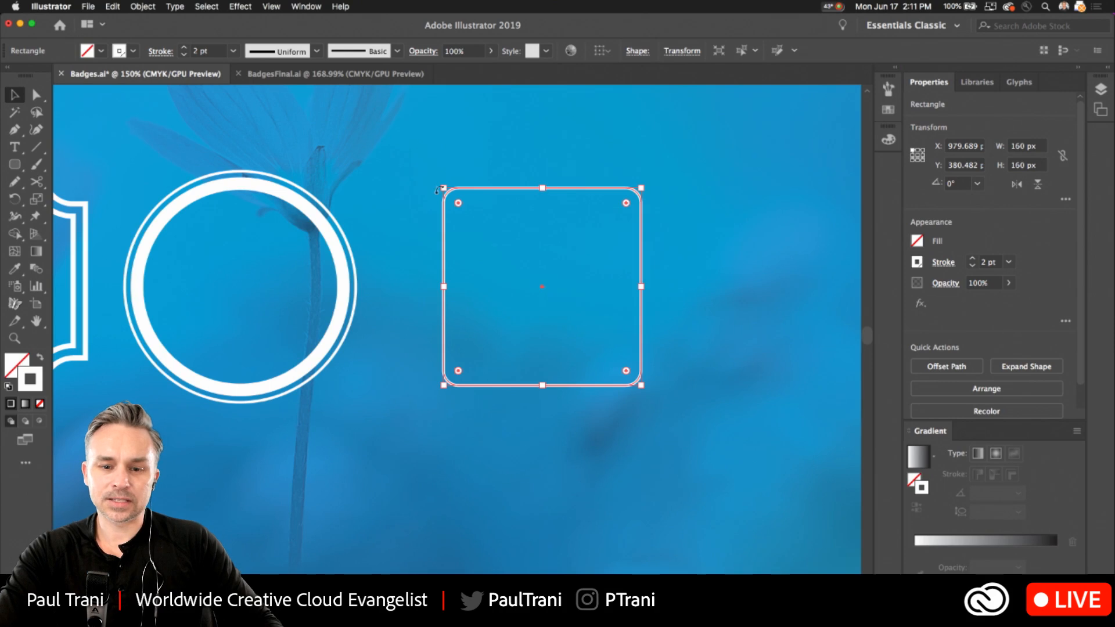
{"action": "left_click", "coordinate": [15, 199]}
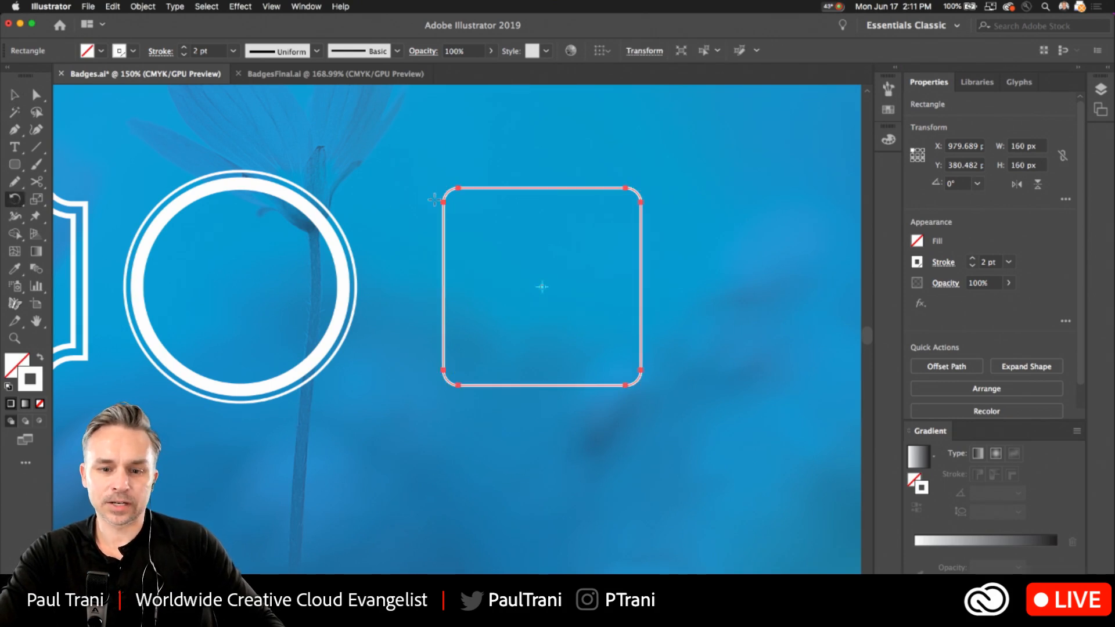
{"action": "double_click", "coordinate": [15, 199]}
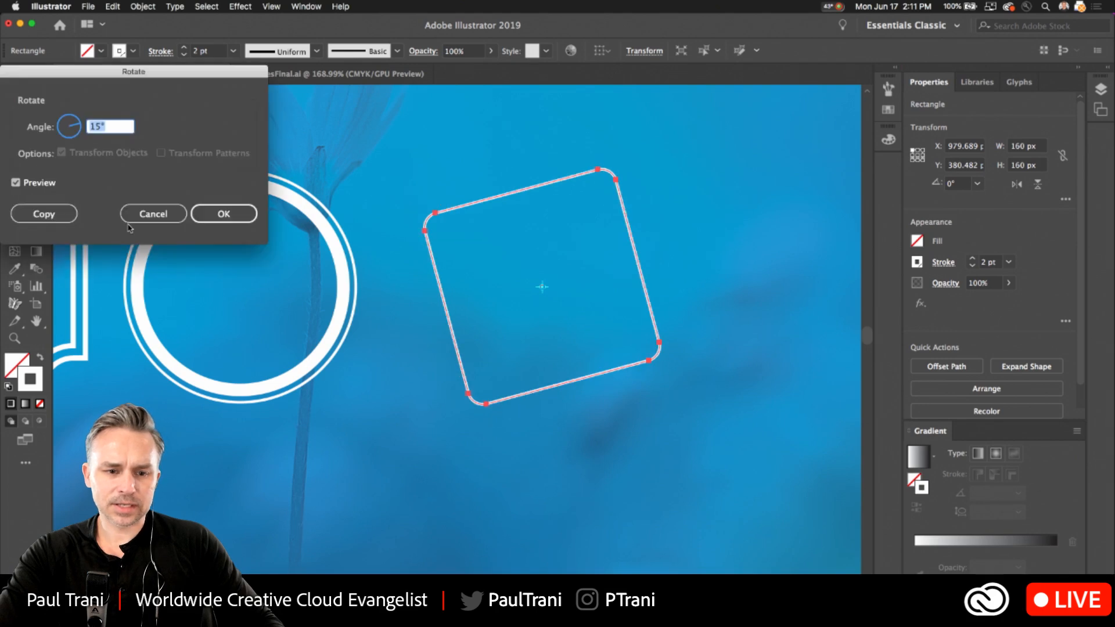
{"action": "left_click", "coordinate": [149, 211]}
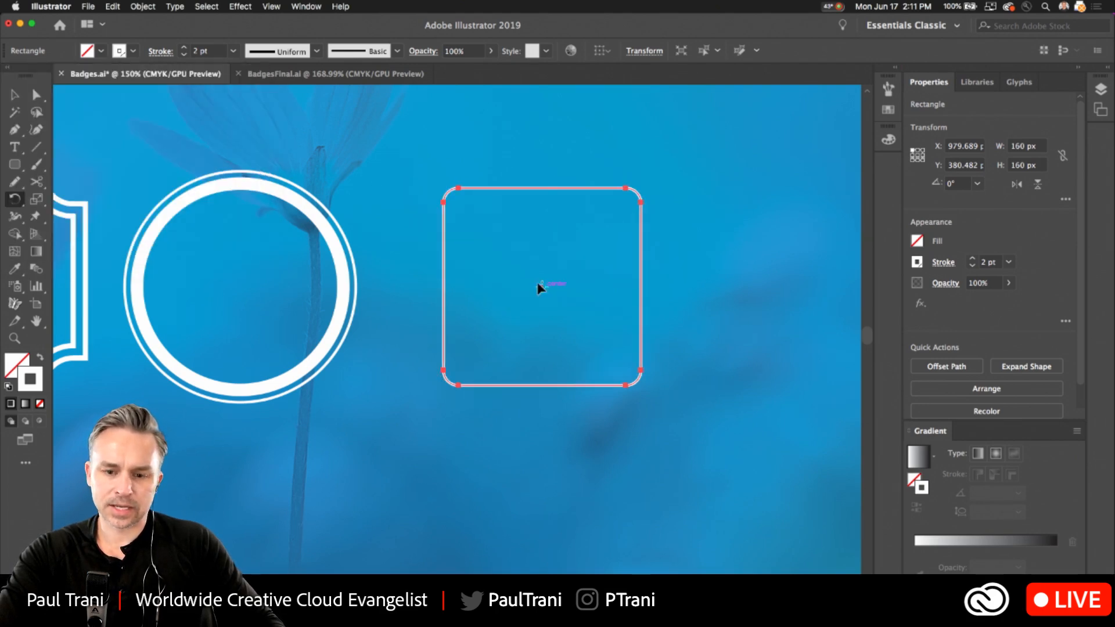
{"action": "left_click", "coordinate": [541, 285], "text": "alt"}
{"action": "left_click", "coordinate": [163, 219]}
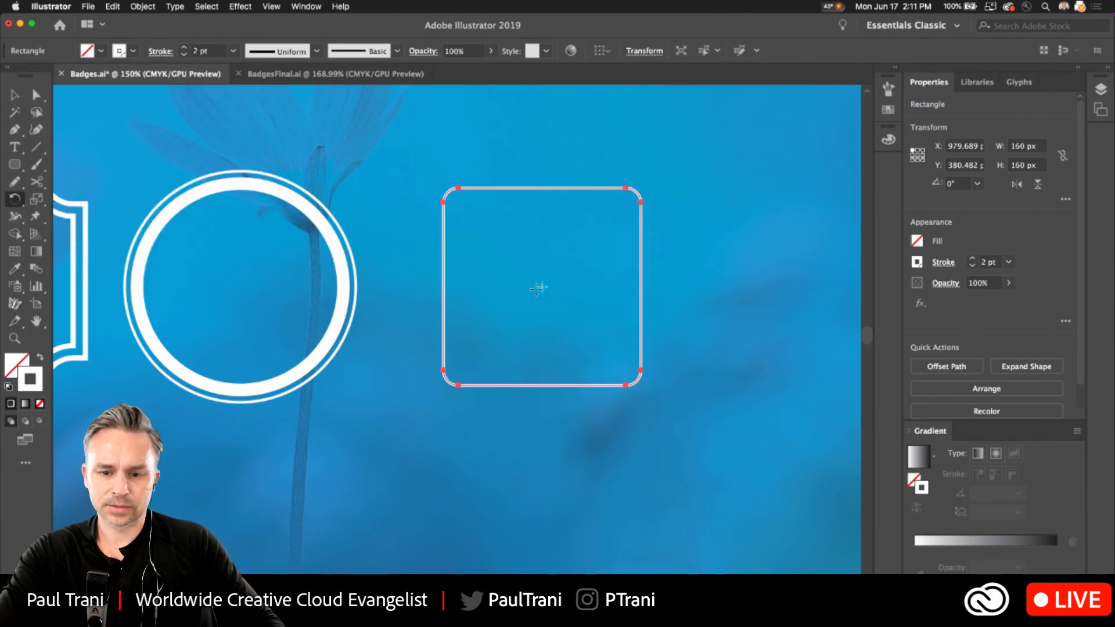
Create a copy of the rounded square rotated 15° around its centre.
{"action": "left_click", "coordinate": [13, 200]}
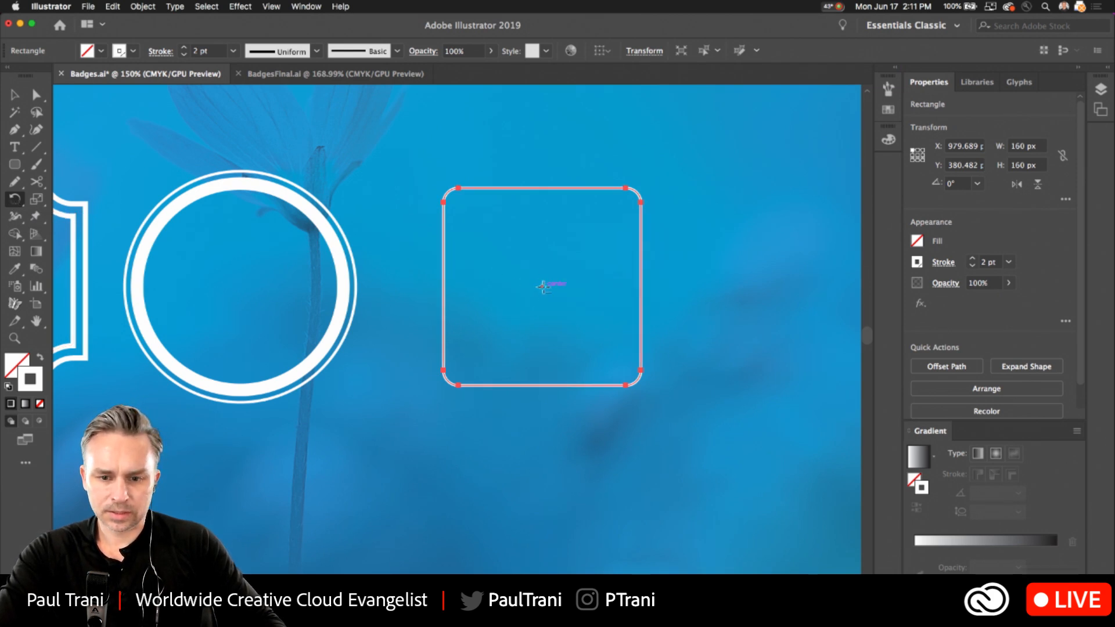
{"action": "left_click", "coordinate": [543, 287], "text": "alt"}
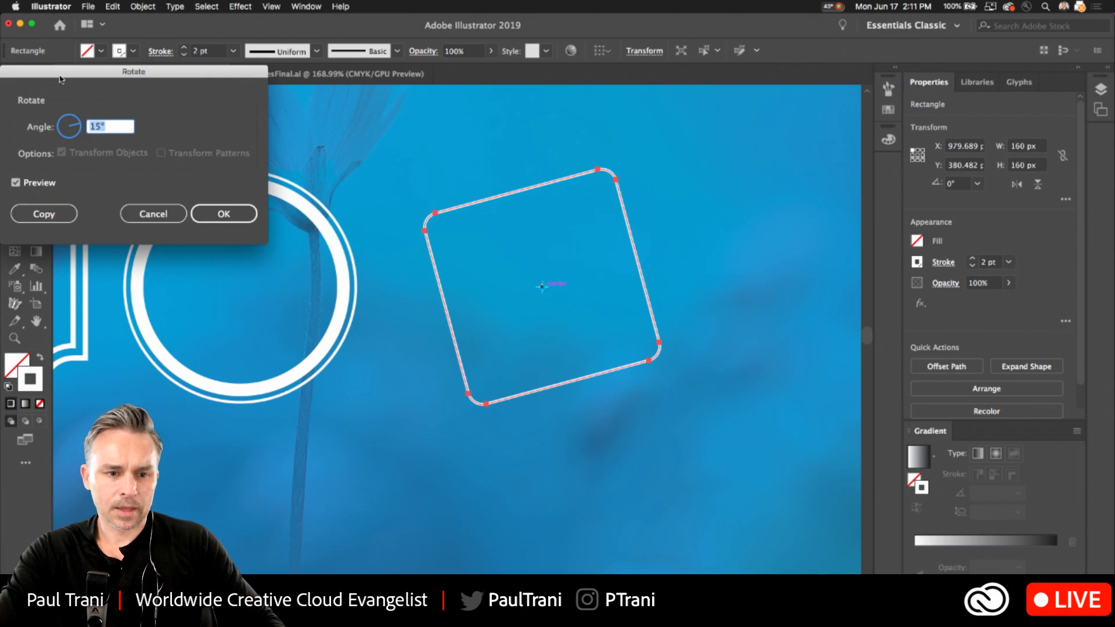
{"action": "left_click_drag", "start_coordinate": [59, 73], "coordinate": [545, 196]}
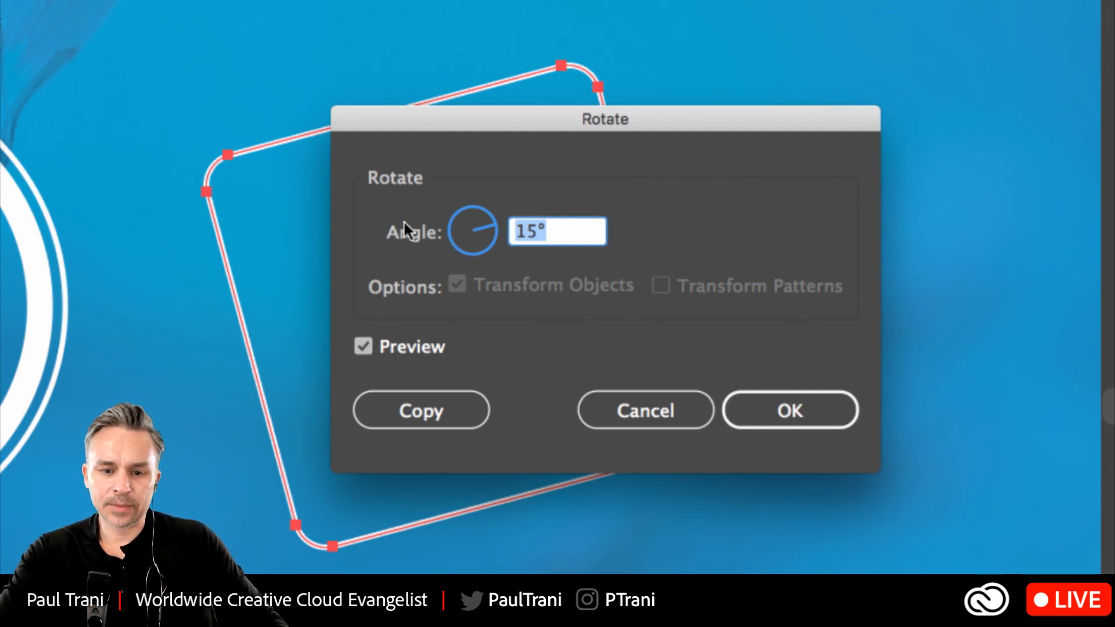
{"action": "type", "text": "10"}
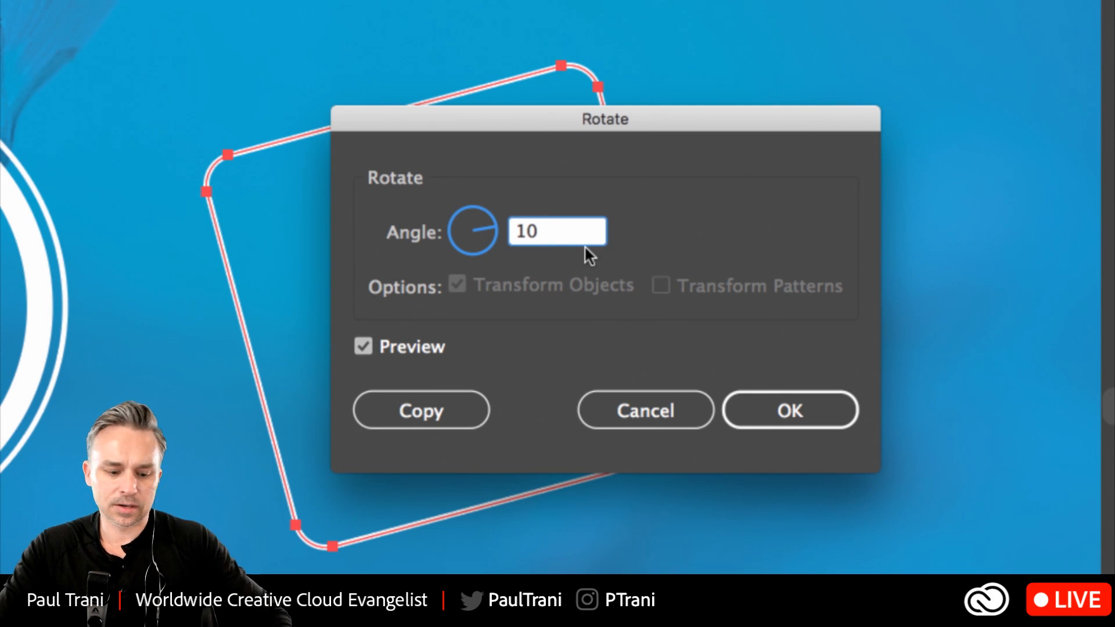
{"action": "key", "text": "Tab"}
{"action": "key", "text": "Tab"}
{"action": "key", "text": "Tab"}
{"action": "type", "text": "15"}
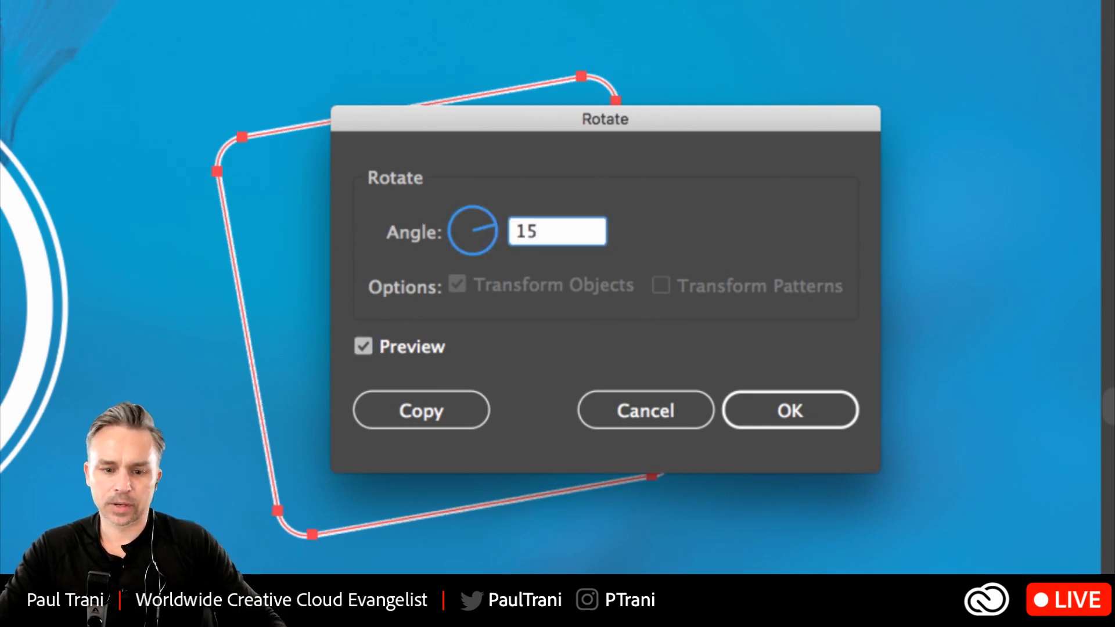
{"action": "key", "text": "Tab"}
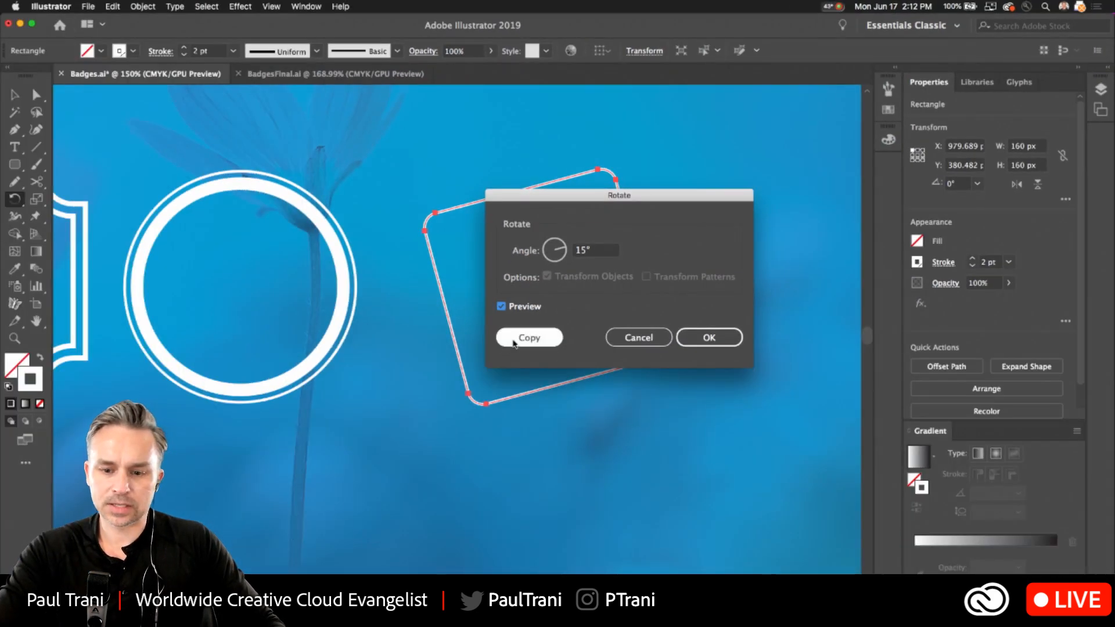
{"action": "left_click", "coordinate": [401, 413]}
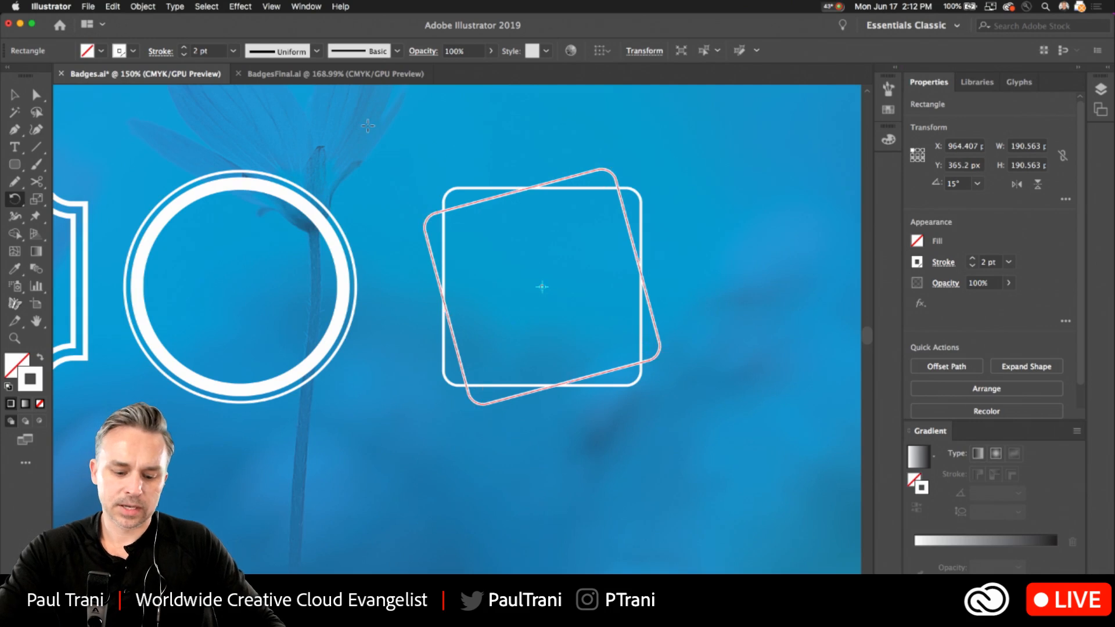
Repeat the 15° rotated copy four times to complete the interlaced ring, and select all of its squares.
{"action": "key", "text": "ctrl+d"}
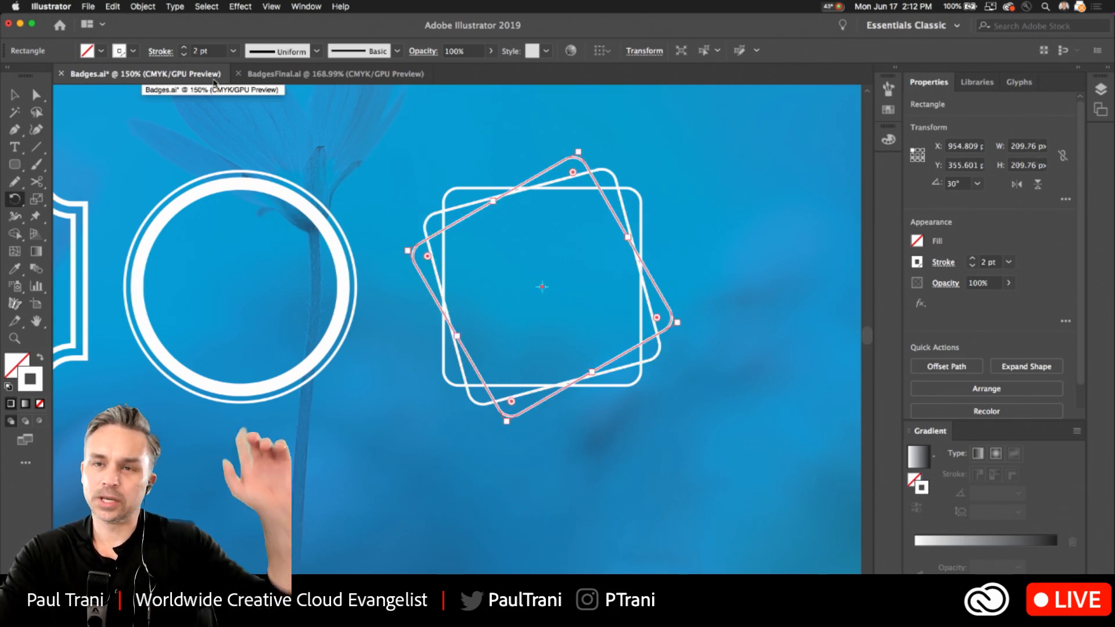
{"action": "key", "text": "ctrl+d"}
{"action": "key", "text": "ctrl+d"}
{"action": "key", "text": "ctrl+d"}
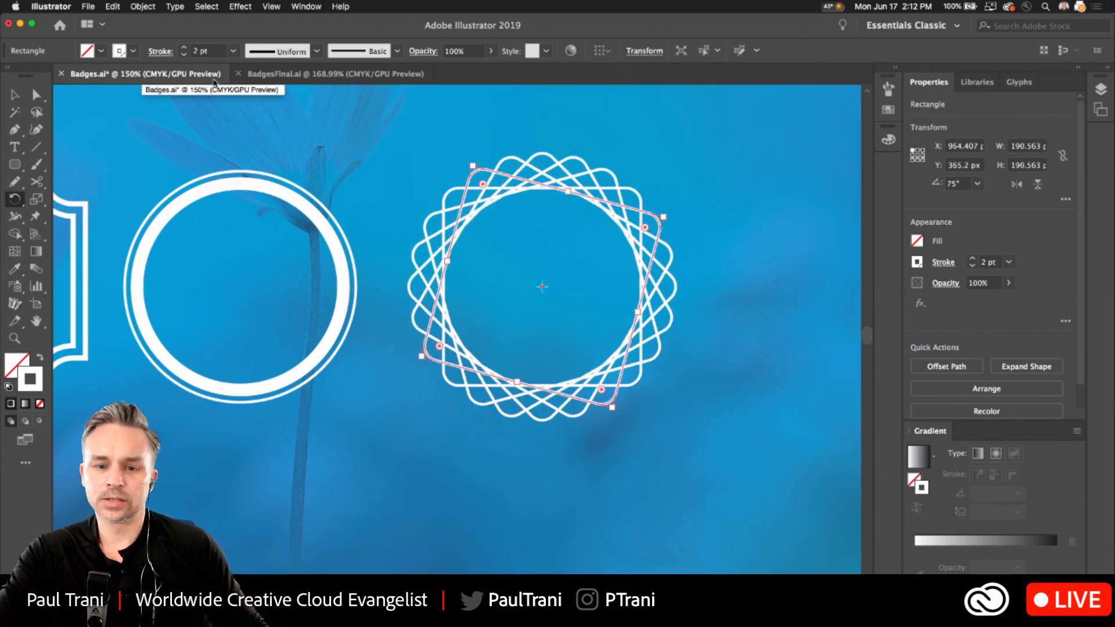
{"action": "left_click", "coordinate": [17, 93]}
{"action": "left_click_drag", "start_coordinate": [375, 174], "coordinate": [699, 474]}
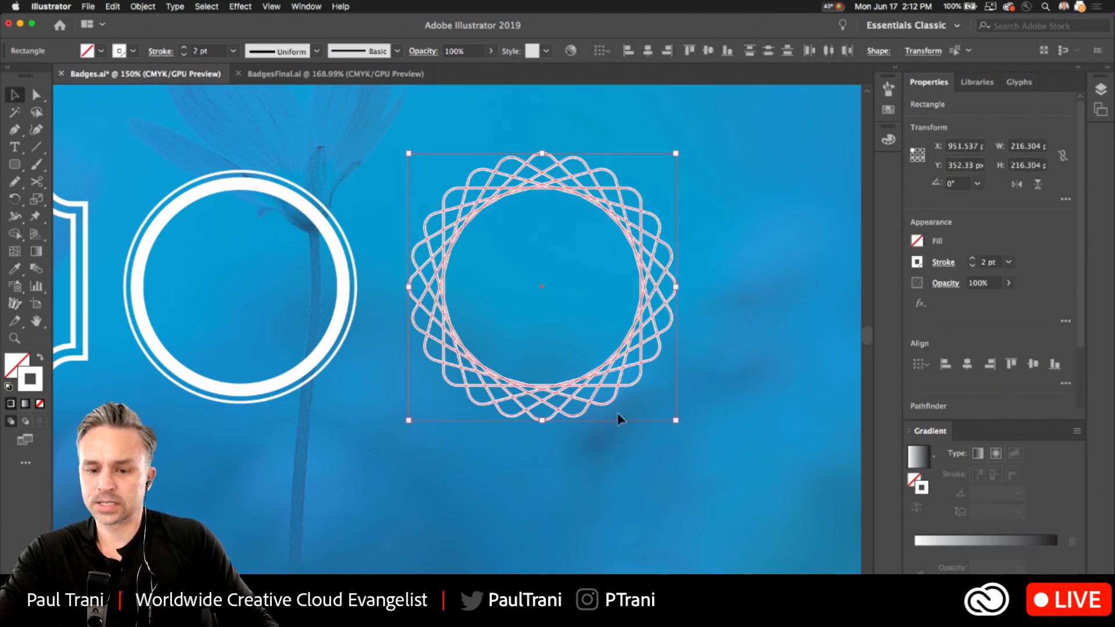
Move the selected interlaced ring farther from the circular frame and deselect it.
{"action": "left_click_drag", "start_coordinate": [608, 372], "coordinate": [770, 287]}
{"action": "left_click_drag", "start_coordinate": [548, 220], "coordinate": [617, 271]}
{"action": "left_click", "coordinate": [362, 400]}
{"action": "scroll", "coordinate": [348, 407], "scroll_direction": "left", "scroll_amount": 3}
{"action": "scroll", "coordinate": [348, 407], "scroll_direction": "up", "scroll_amount": 2}
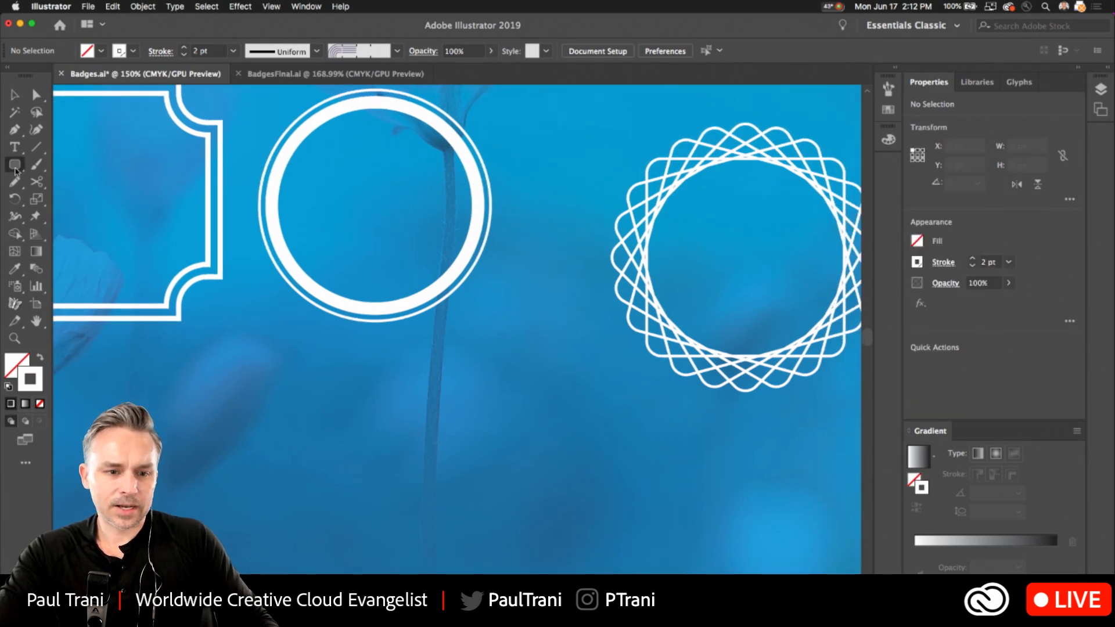
Draw a rounded square about 146 px wide in the empty area between the circular frame and the interlaced ring.
{"action": "left_click_drag", "start_coordinate": [16, 169], "coordinate": [44, 185]}
{"action": "left_click_drag", "start_coordinate": [443, 374], "coordinate": [579, 509]}
{"action": "key", "text": "v"}
Start a Transform effect on the new rounded square with preview enabled and a rotation angle of 15°.
{"action": "left_click", "coordinate": [219, 6]}
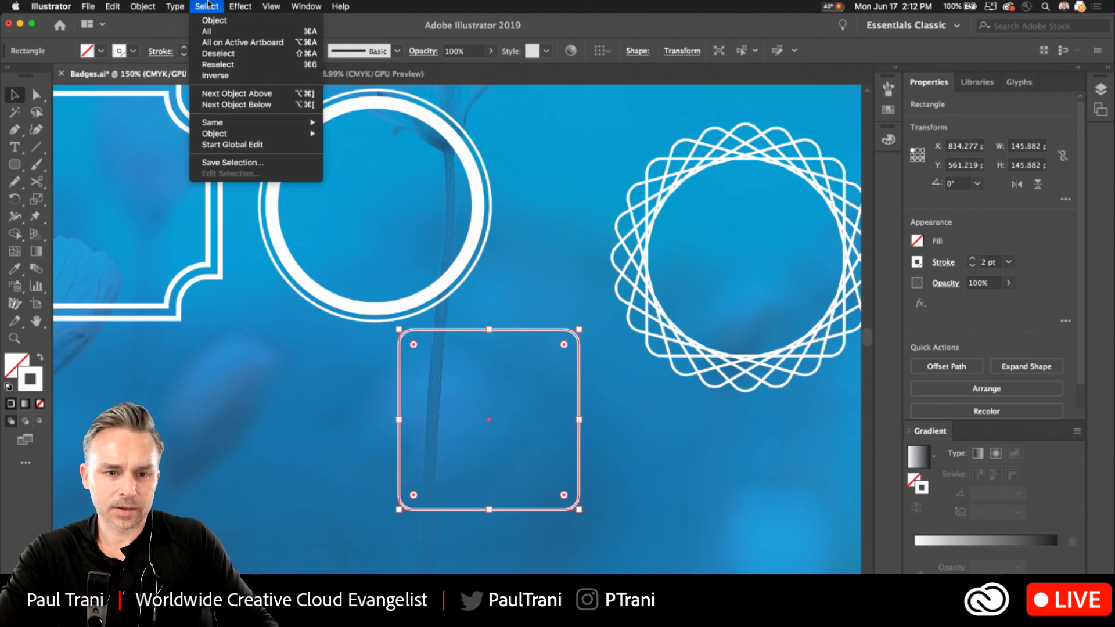
{"action": "mouse_move", "coordinate": [240, 6]}
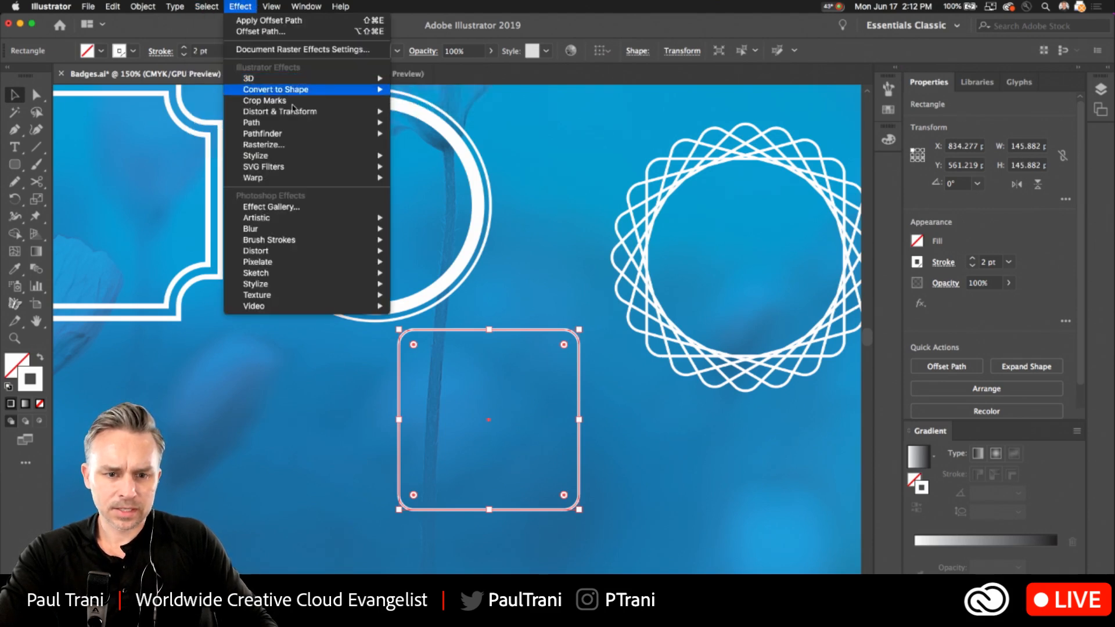
{"action": "mouse_move", "coordinate": [294, 111]}
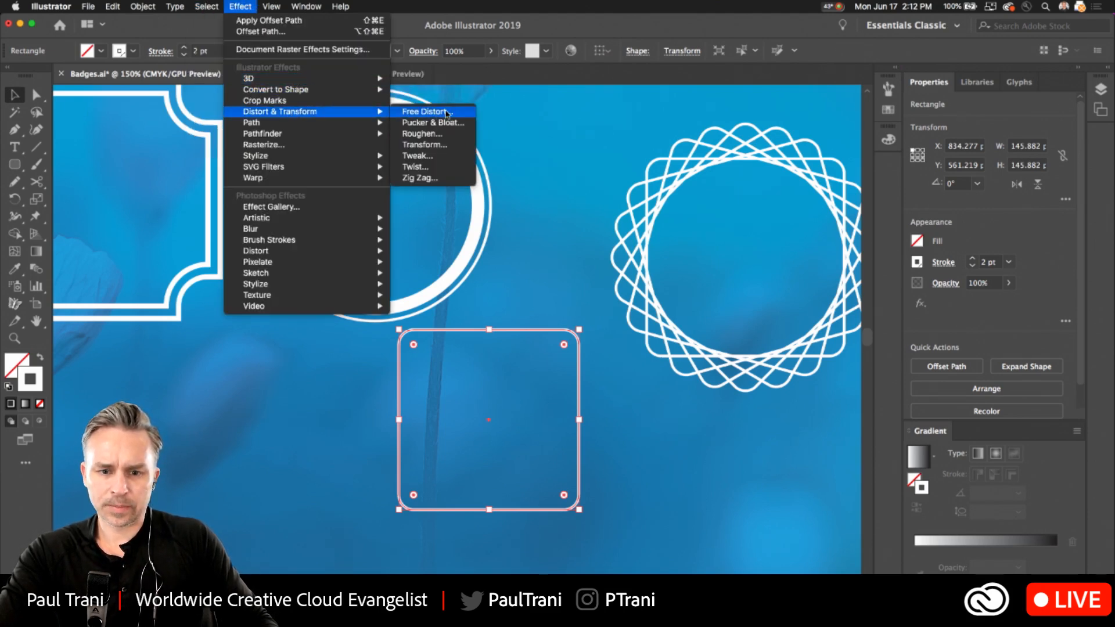
{"action": "left_click", "coordinate": [446, 145]}
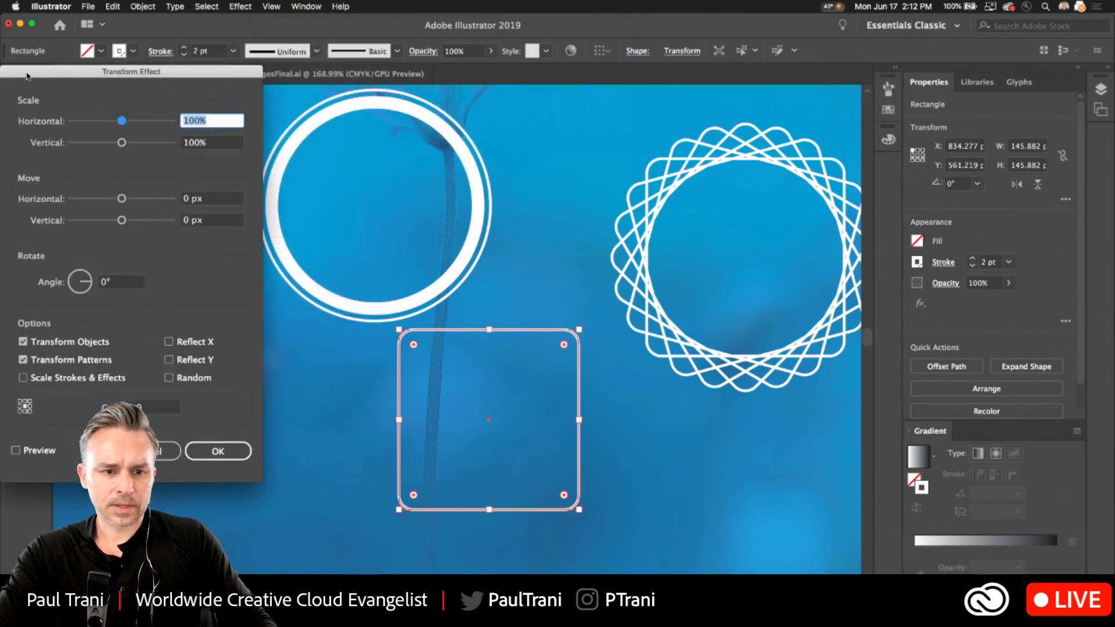
{"action": "left_click_drag", "start_coordinate": [26, 75], "coordinate": [618, 88]}
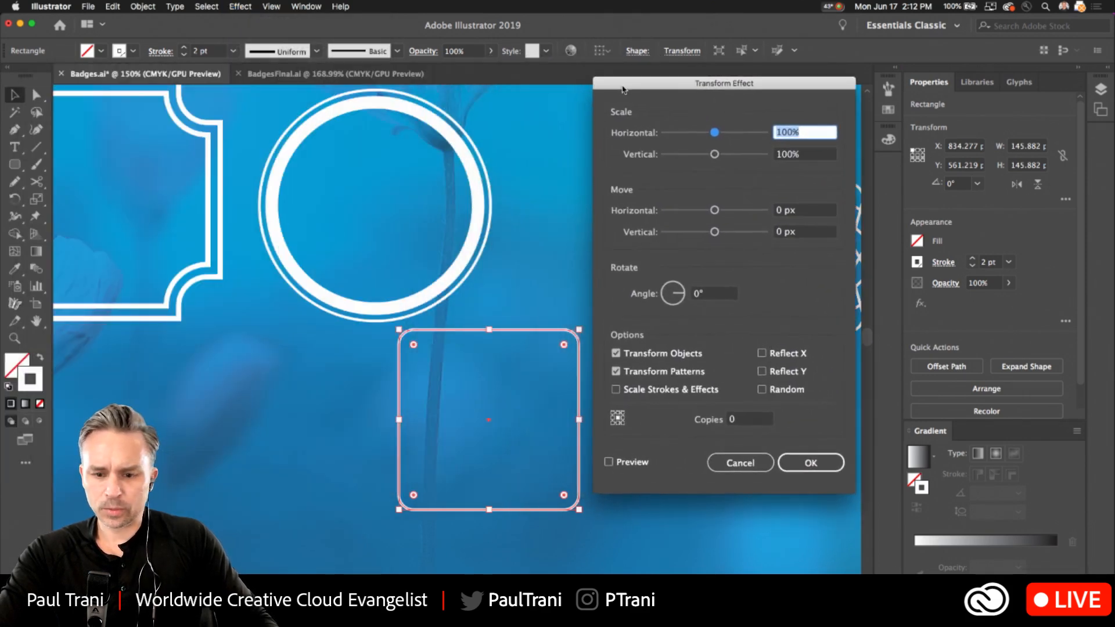
{"action": "left_click", "coordinate": [608, 462]}
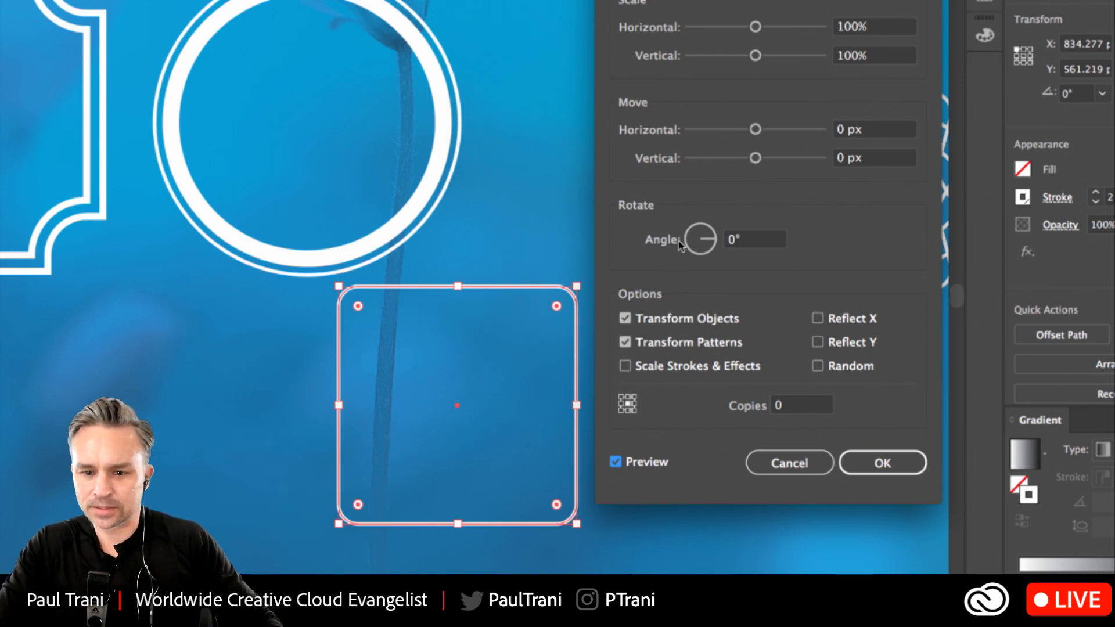
{"action": "left_click", "coordinate": [749, 240]}
{"action": "type", "text": "15"}
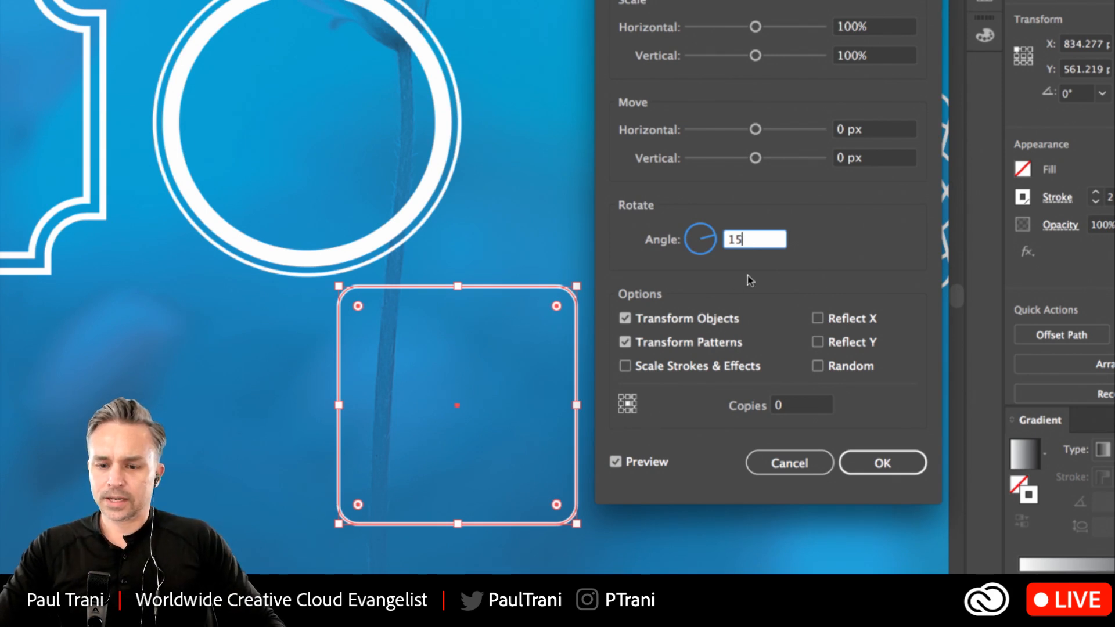
{"action": "key", "text": "Tab"}
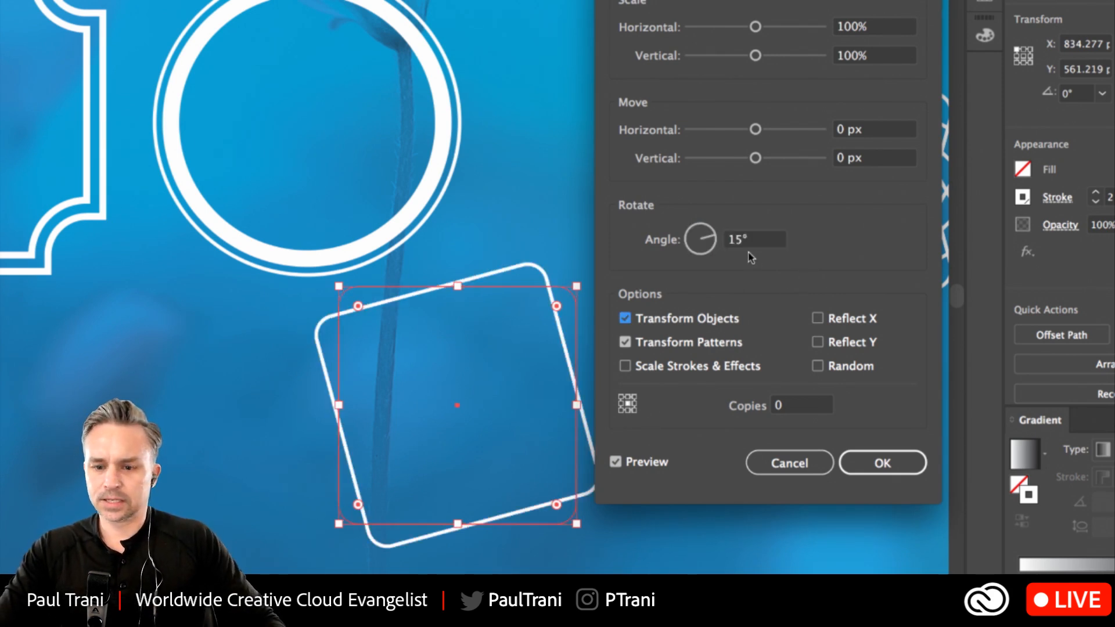
Set the Transform effect's number of copies to 180/15 and apply the effect.
{"action": "left_click", "coordinate": [801, 405]}
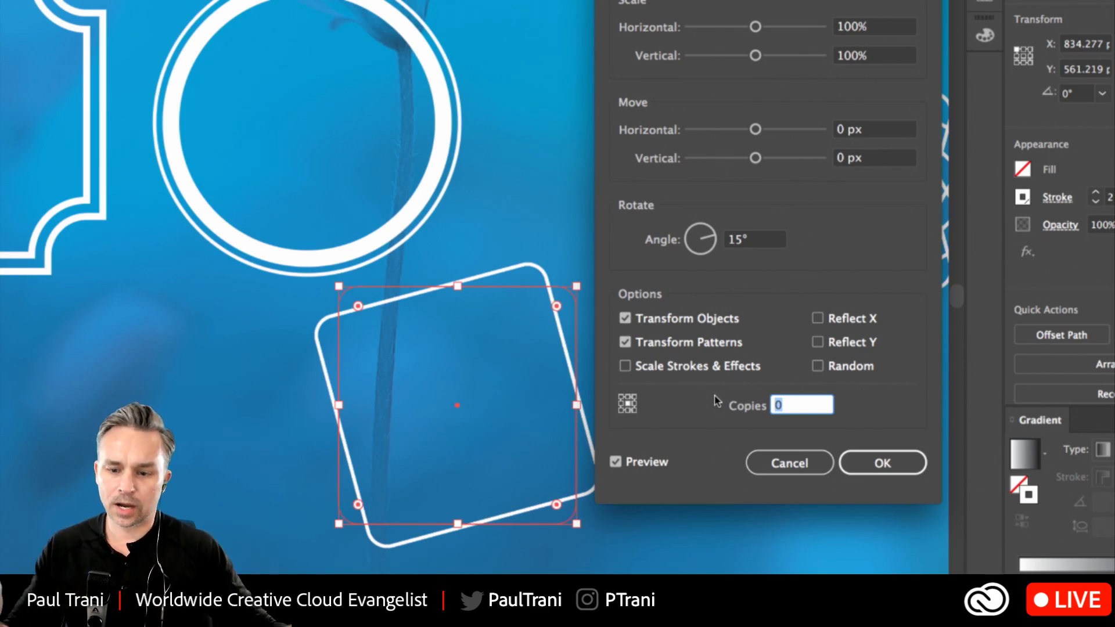
{"action": "type", "text": "18"}
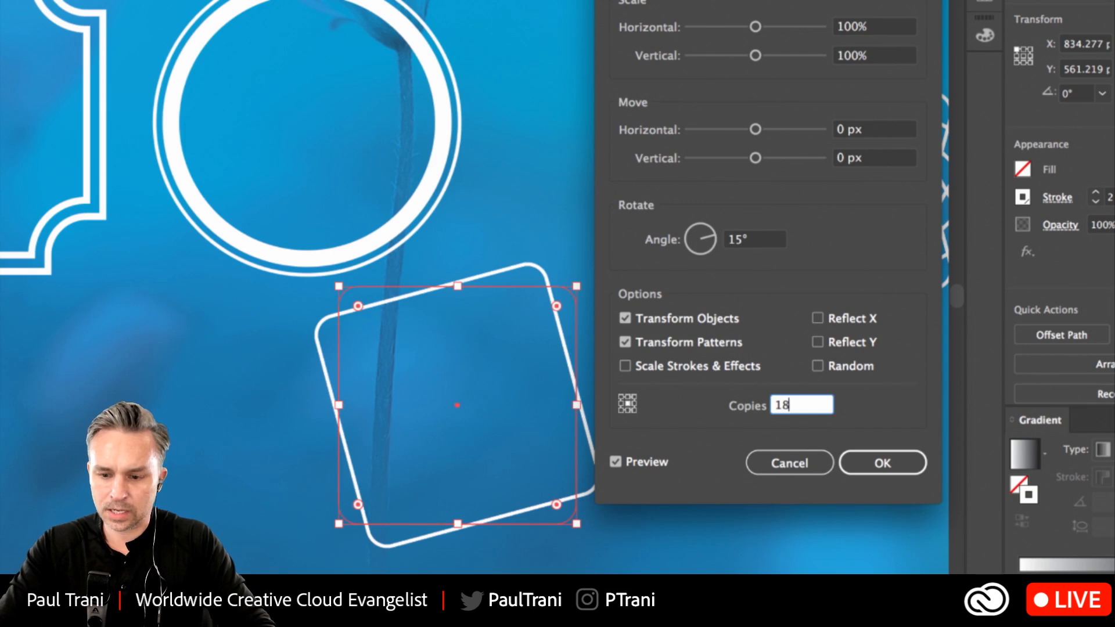
{"action": "type", "text": "0/15"}
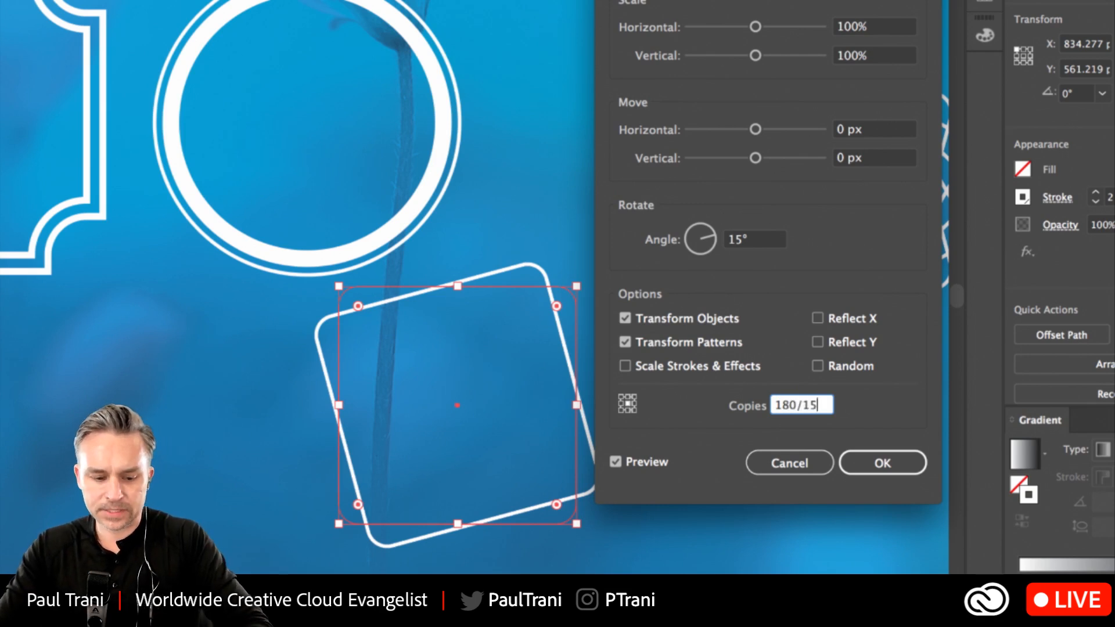
{"action": "key", "text": "Tab"}
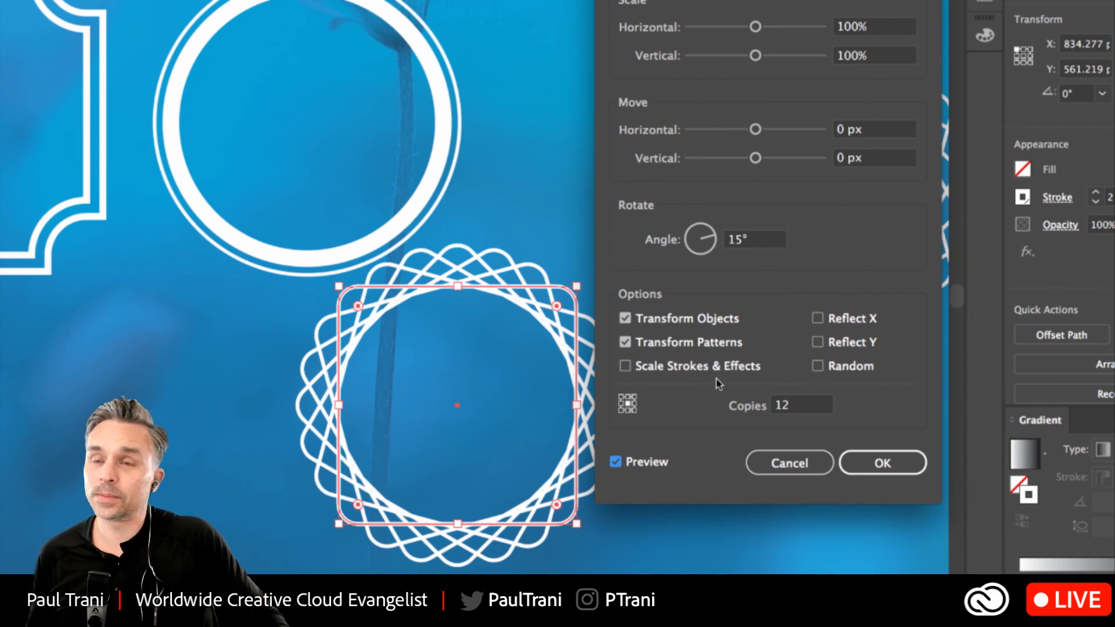
{"action": "double_click", "coordinate": [799, 406]}
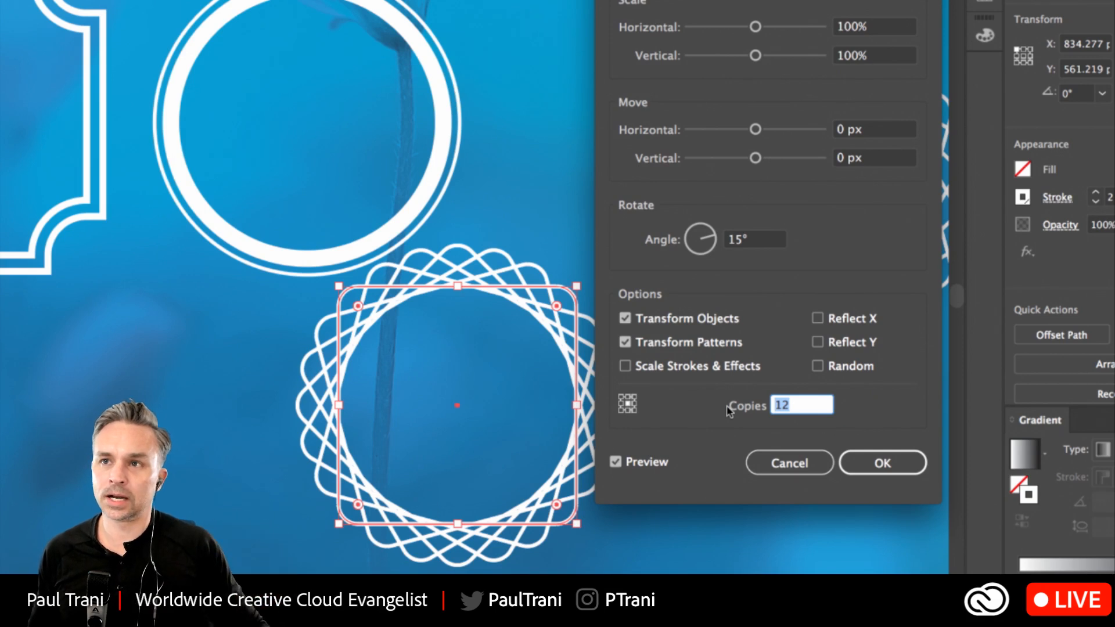
{"action": "type", "text": "180"}
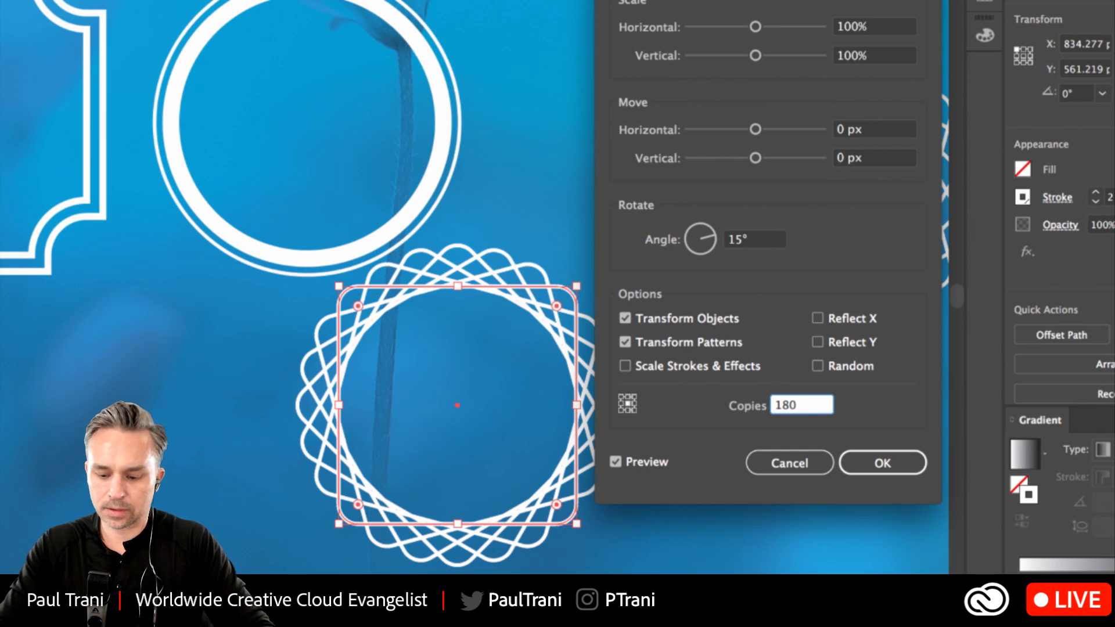
{"action": "type", "text": "/15"}
{"action": "key", "text": "Tab"}
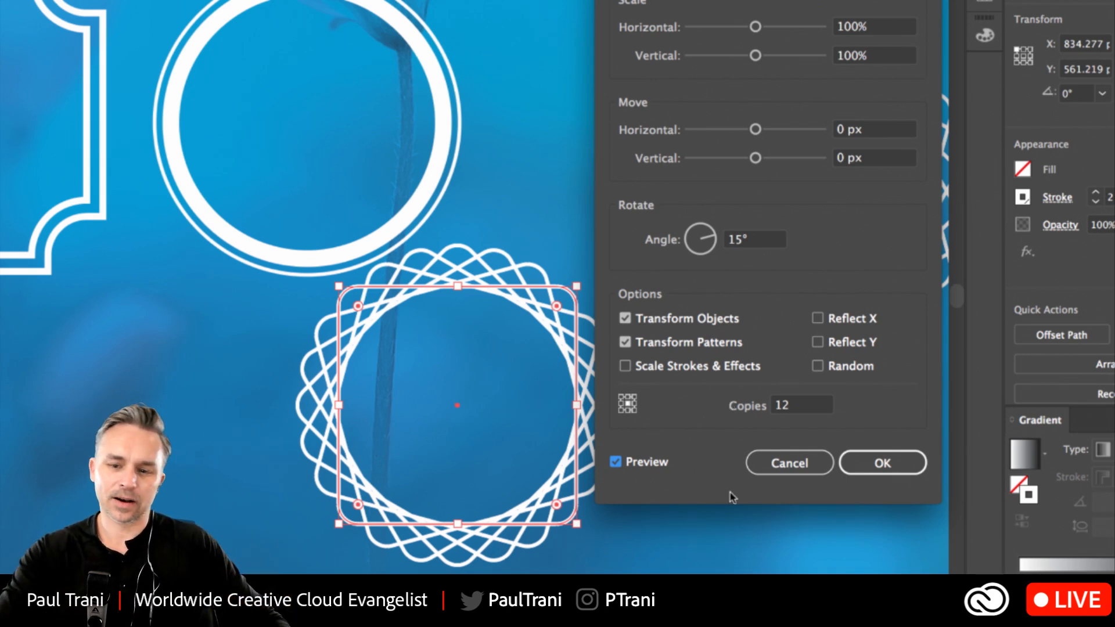
{"action": "left_click", "coordinate": [869, 463]}
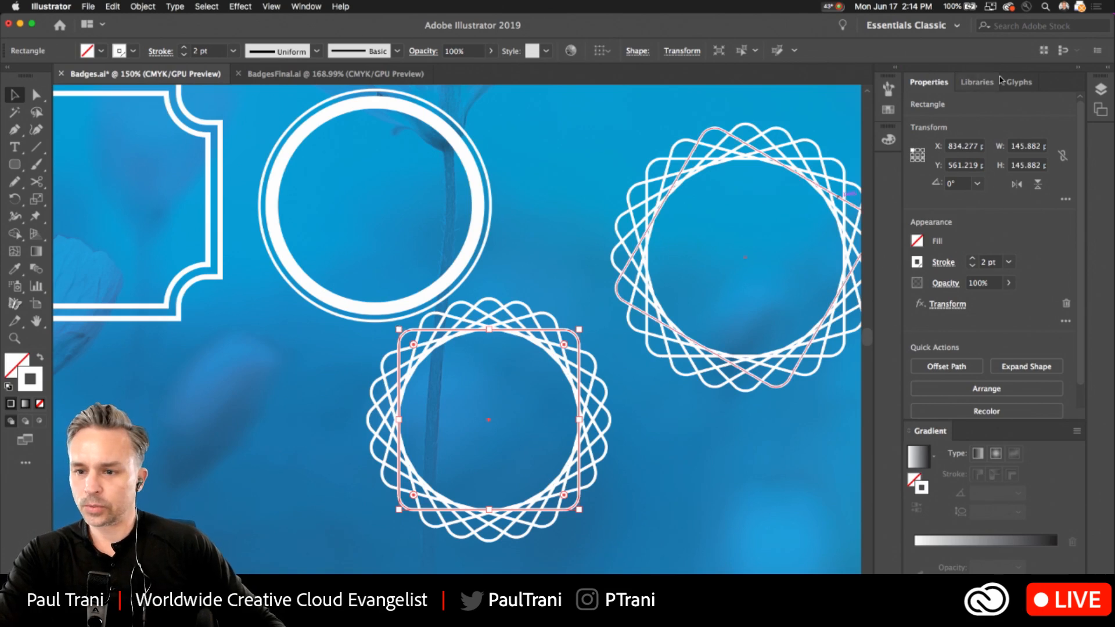
Examine the appearance attributes of the square with the Transform effect, and put away the Appearance and Gradient panels.
{"action": "left_click", "coordinate": [306, 7]}
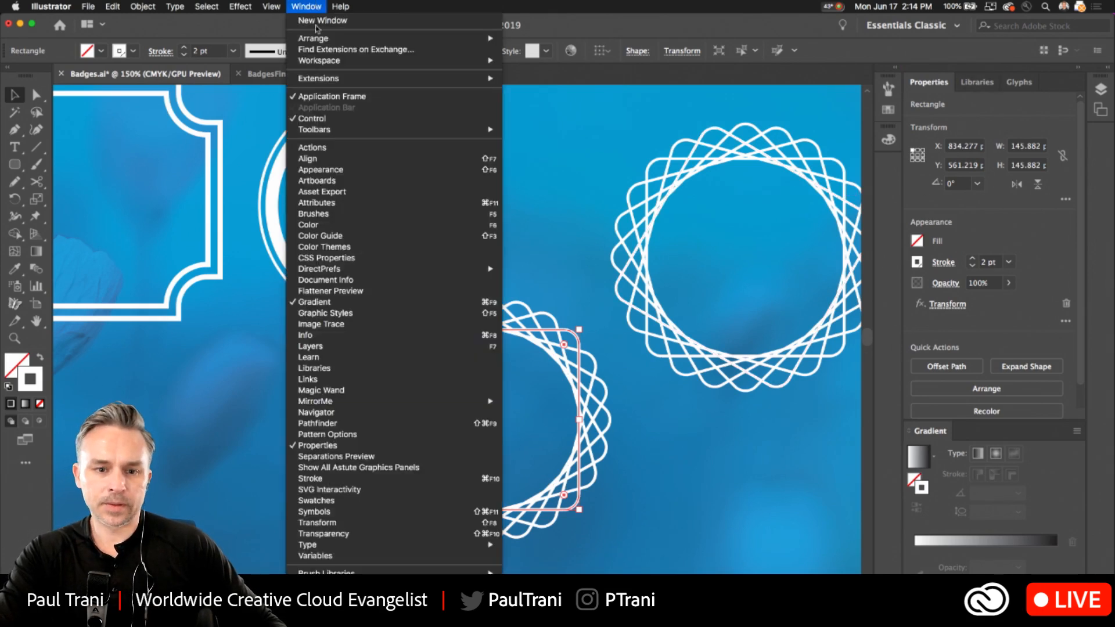
{"action": "left_click", "coordinate": [368, 170]}
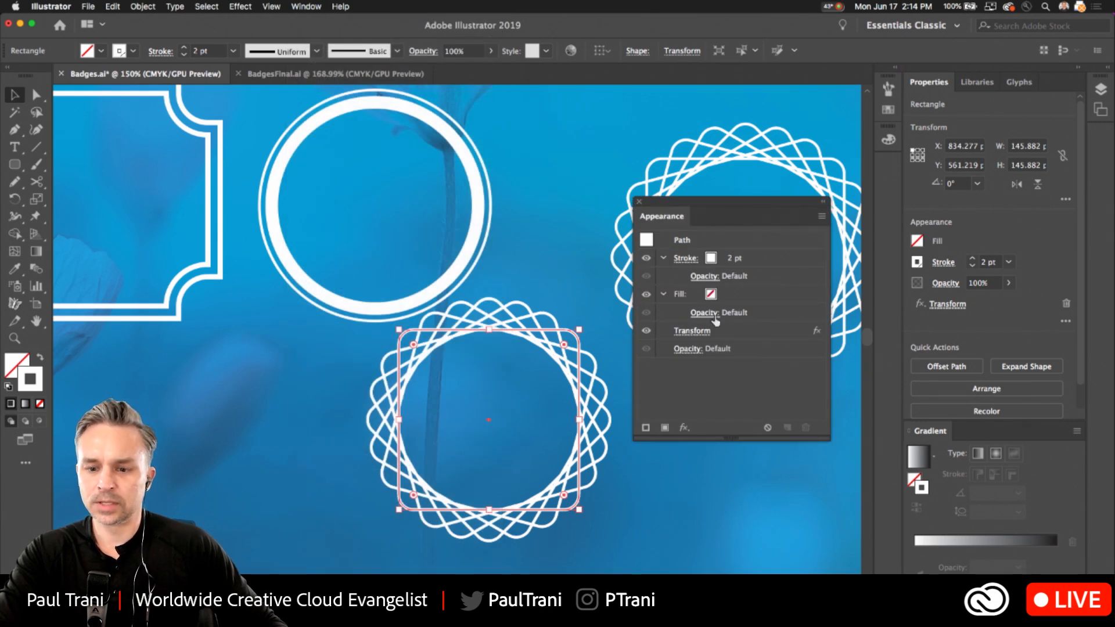
{"action": "left_click", "coordinate": [639, 202]}
{"action": "double_click", "coordinate": [1000, 431]}
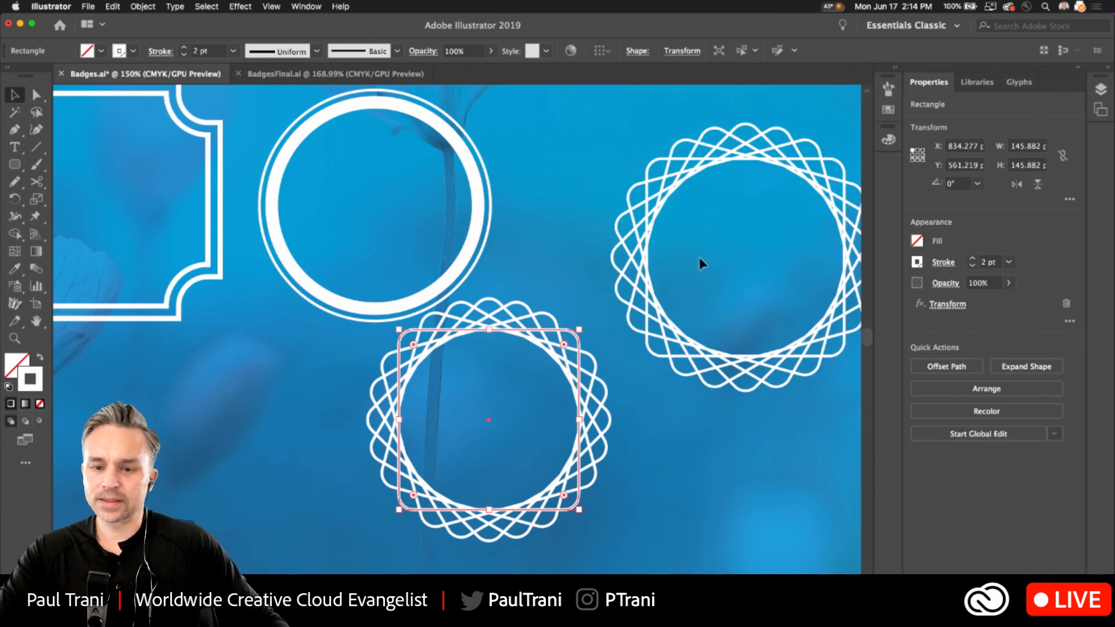
Increase the corner radius of the effect-based ring's source square to about 16 px.
{"action": "left_click", "coordinate": [685, 277]}
{"action": "scroll", "coordinate": [665, 166], "scroll_direction": "up", "scroll_amount": 5}
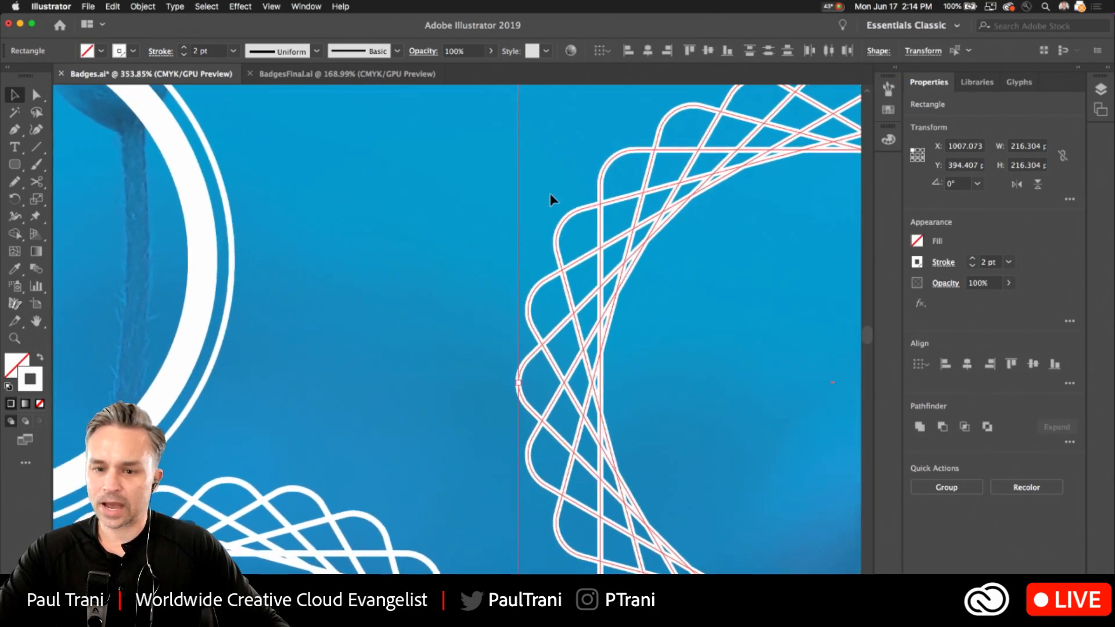
{"action": "scroll", "coordinate": [554, 196], "scroll_direction": "down", "scroll_amount": 5}
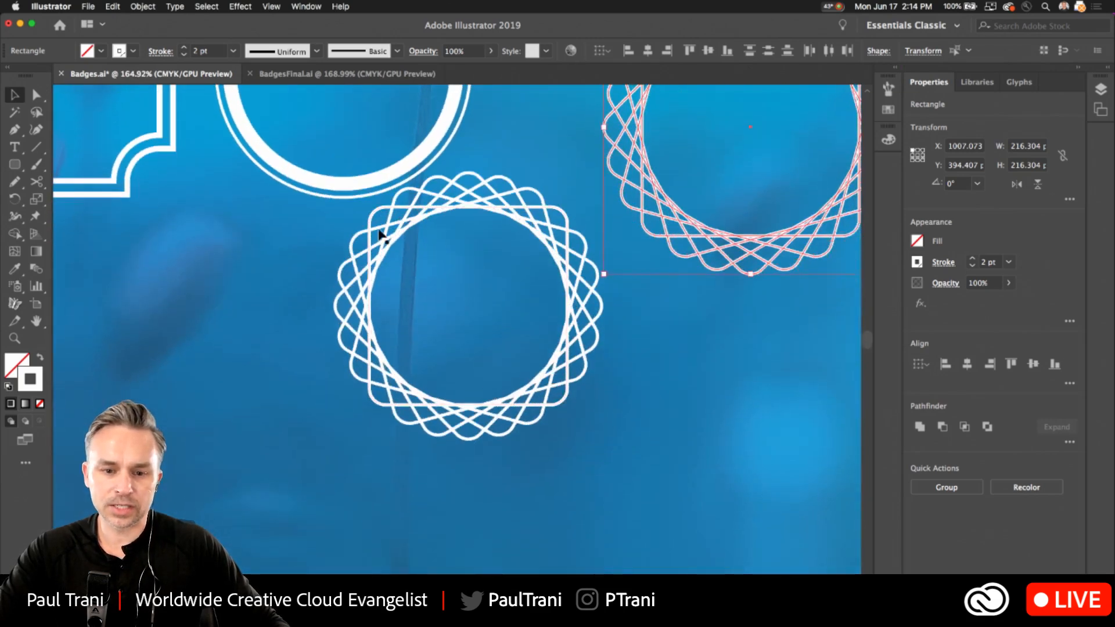
{"action": "left_click", "coordinate": [382, 232]}
{"action": "key", "text": "a"}
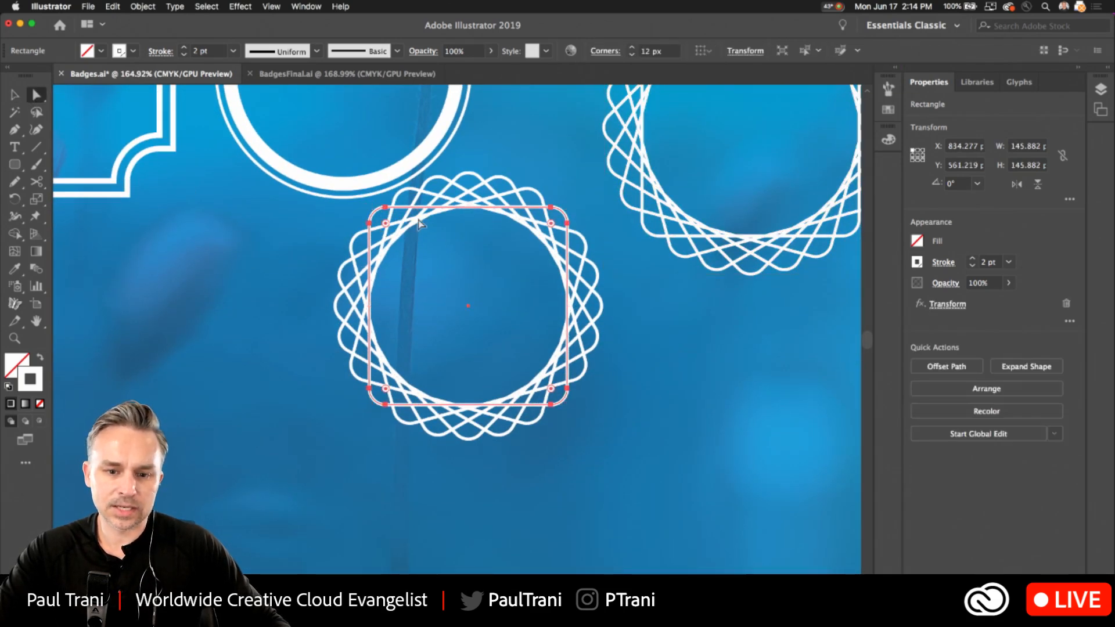
{"action": "left_click_drag", "start_coordinate": [386, 223], "coordinate": [393, 232]}
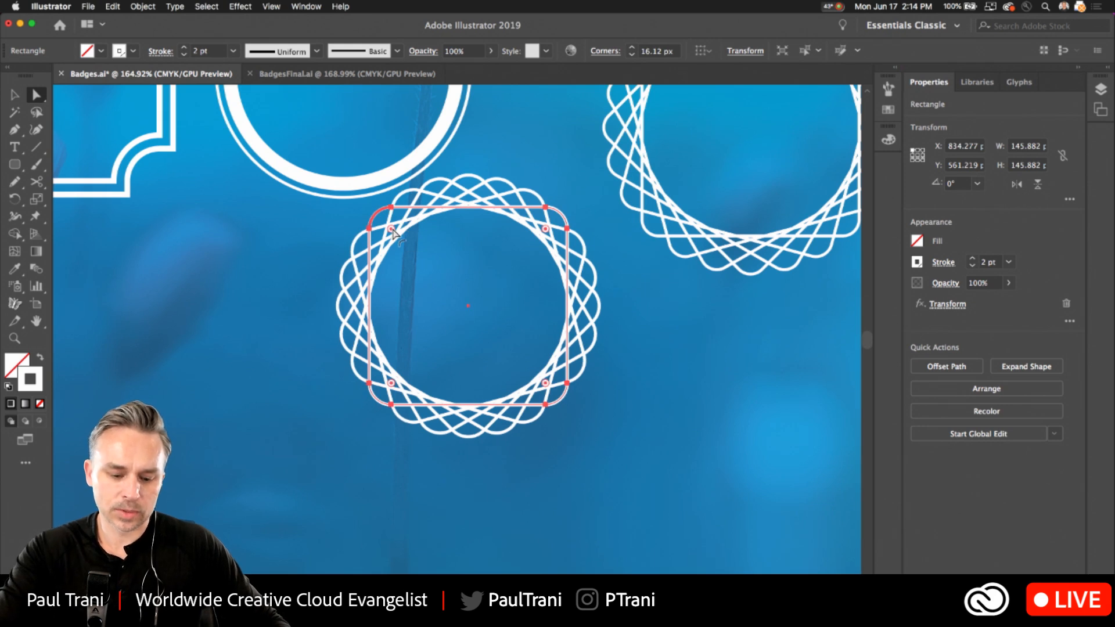
Try the corner styles on the ring's source square and set its corners to inverted round.
{"action": "left_click", "coordinate": [393, 233], "text": "alt"}
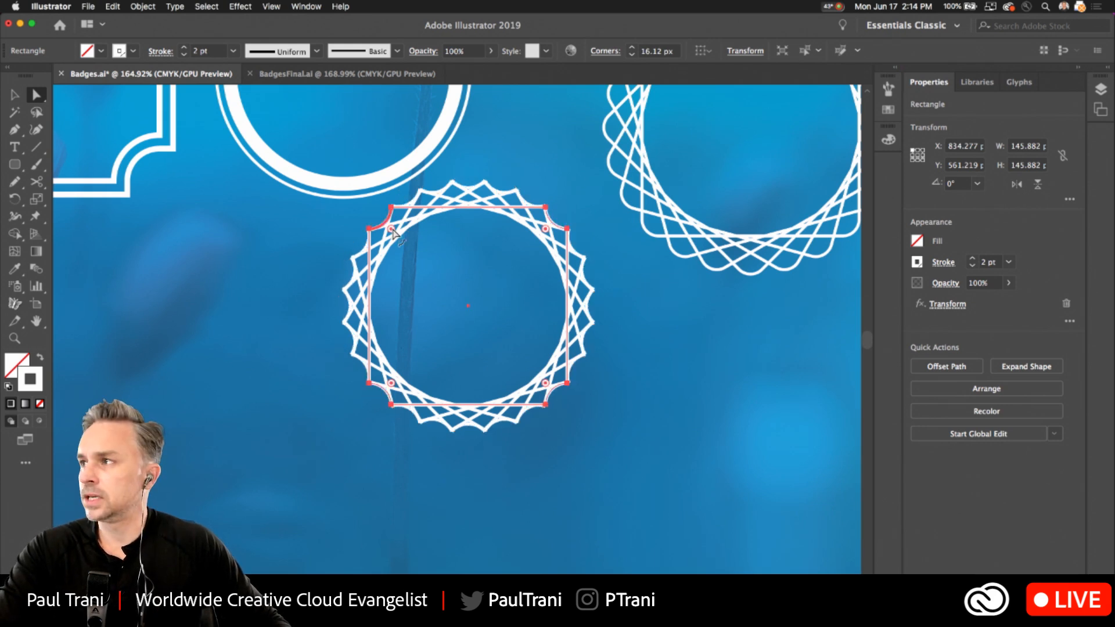
{"action": "mouse_move", "coordinate": [393, 232]}
{"action": "left_mouse_down"}
{"action": "mouse_move", "coordinate": [391, 223]}
{"action": "mouse_move", "coordinate": [404, 238]}
{"action": "mouse_move", "coordinate": [387, 220]}
{"action": "mouse_move", "coordinate": [395, 232]}
{"action": "left_mouse_up"}
{"action": "left_click", "coordinate": [387, 223], "text": "alt"}
{"action": "left_click", "coordinate": [387, 223], "text": "alt"}
{"action": "key", "text": "v"}
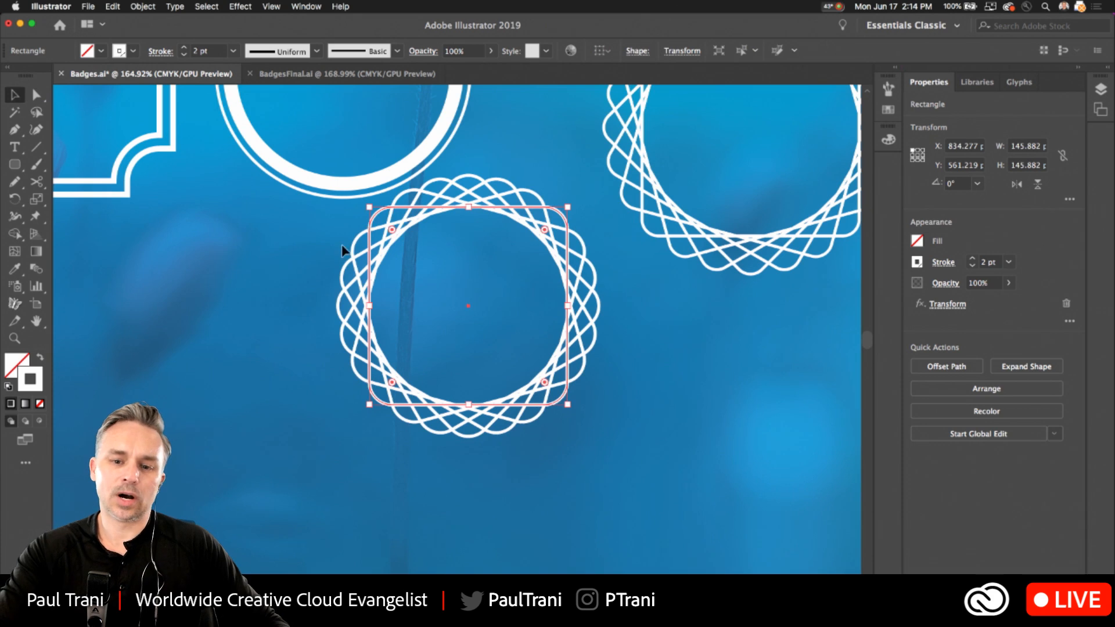
{"action": "left_click", "coordinate": [392, 230], "text": "alt"}
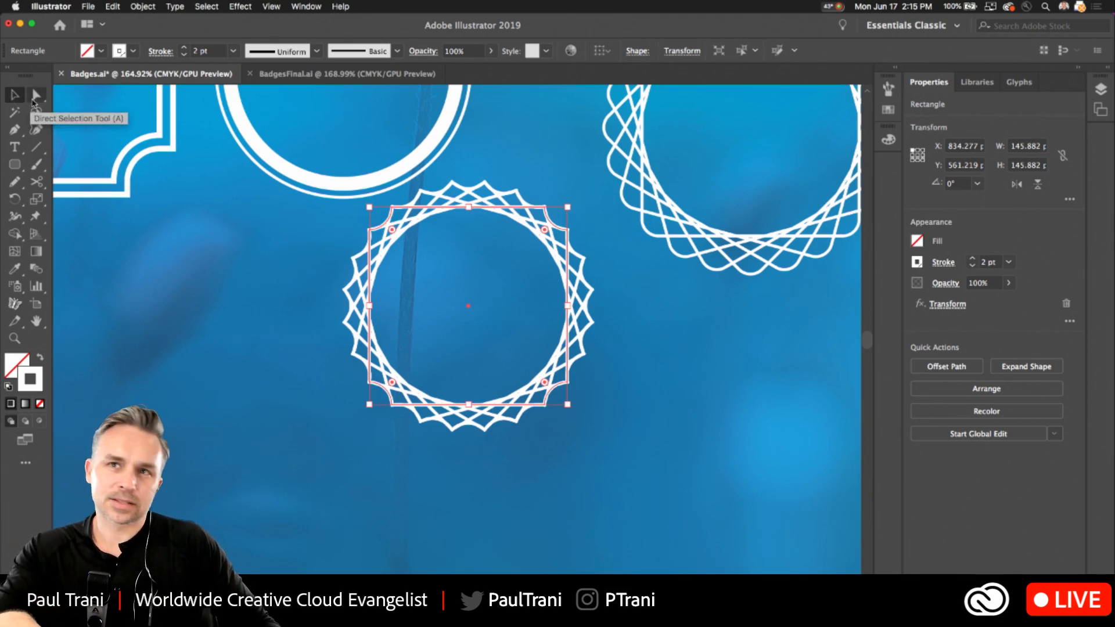
Move the ring with inverted corners beneath the larger interlaced ring, about 150 px across and 110 px down.
{"action": "left_click", "coordinate": [223, 281]}
{"action": "left_click", "coordinate": [449, 403]}
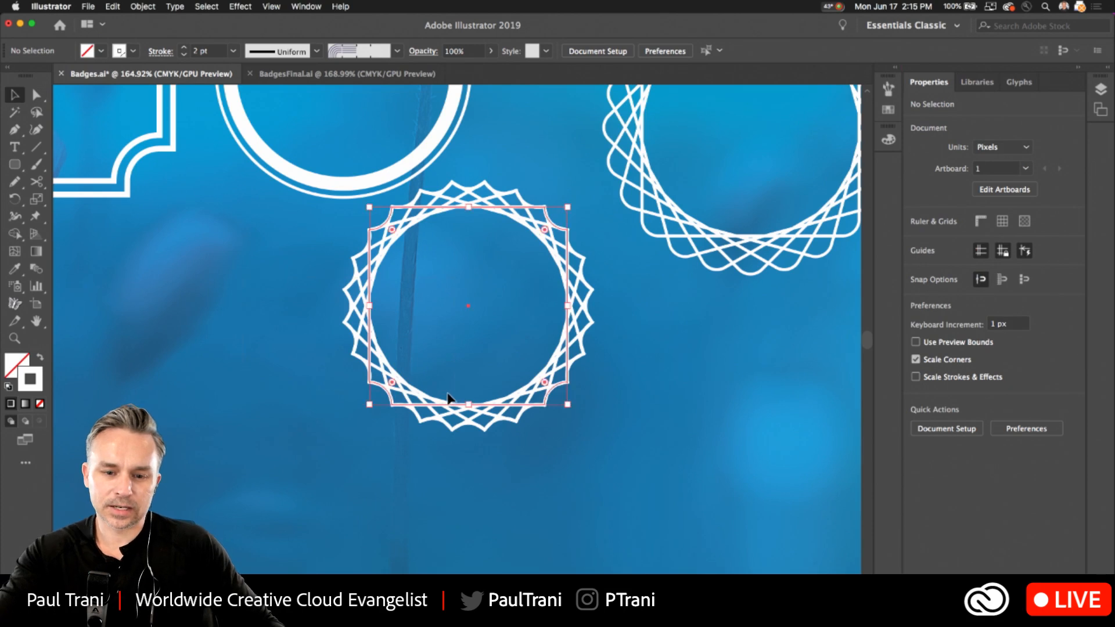
{"action": "scroll", "coordinate": [369, 351], "scroll_direction": "down", "scroll_amount": 1}
{"action": "scroll", "coordinate": [303, 335], "scroll_direction": "down", "scroll_amount": 3}
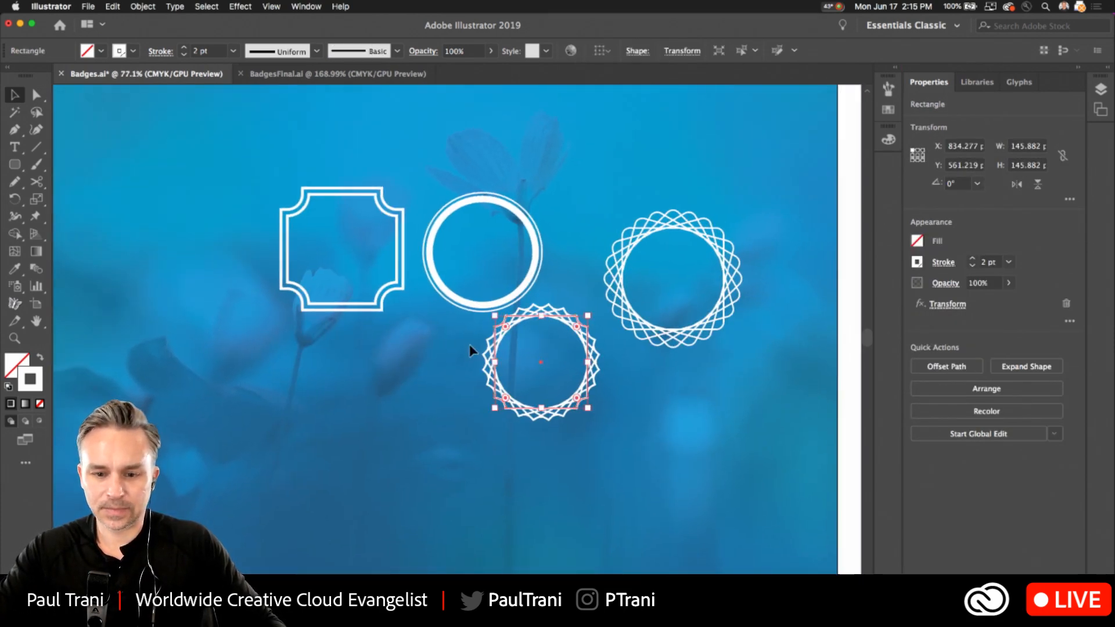
{"action": "left_click_drag", "start_coordinate": [499, 344], "coordinate": [594, 414]}
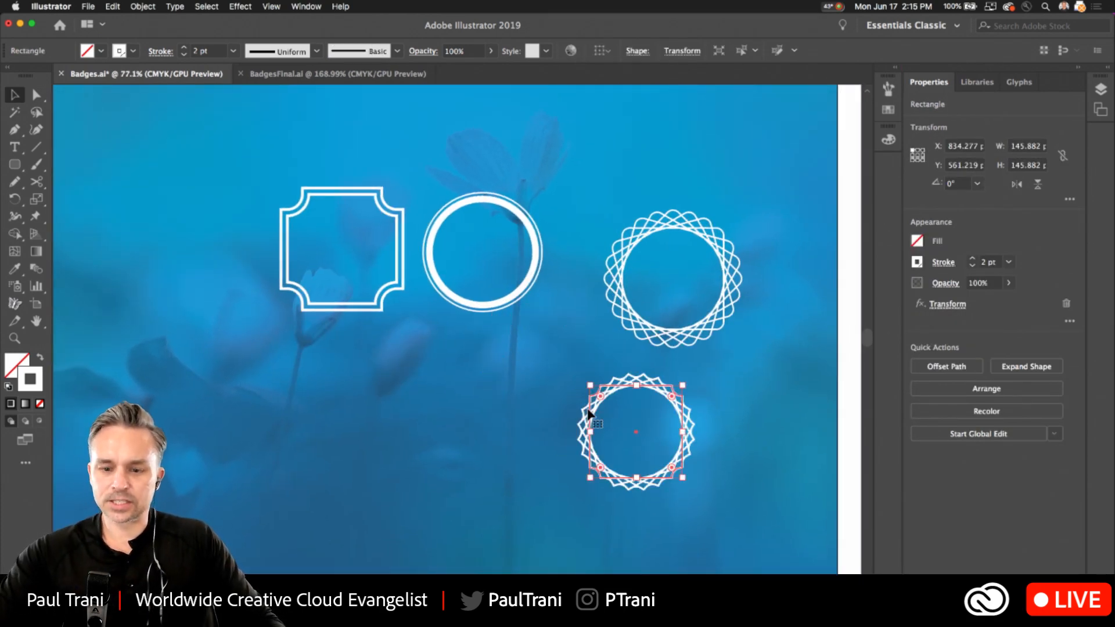
{"action": "left_click", "coordinate": [611, 224]}
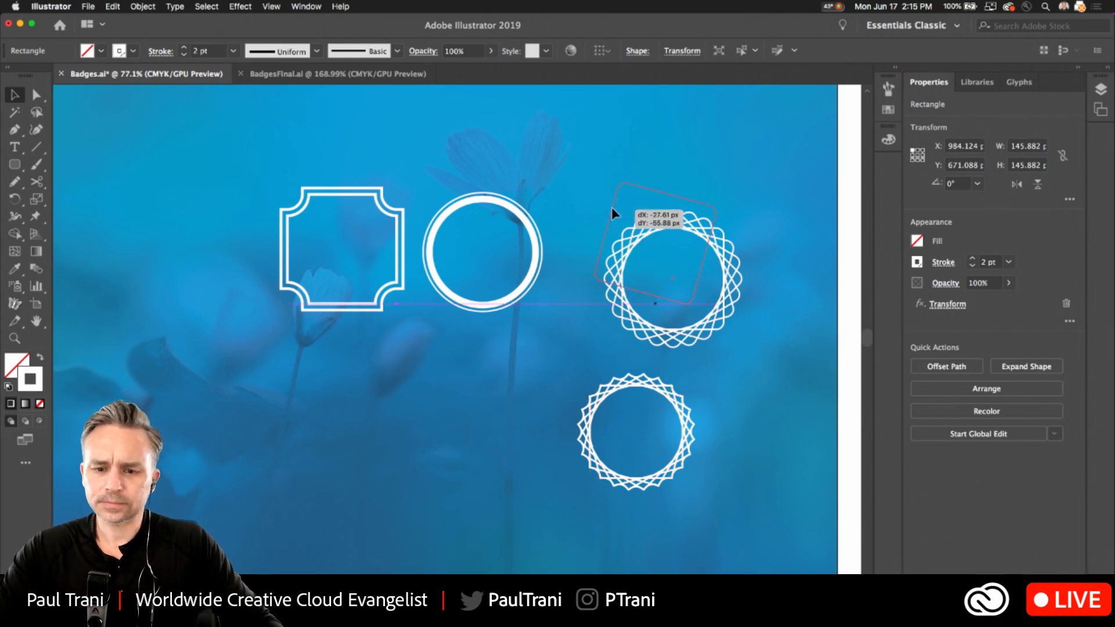
{"action": "left_click", "coordinate": [612, 211]}
{"action": "left_click", "coordinate": [550, 152]}
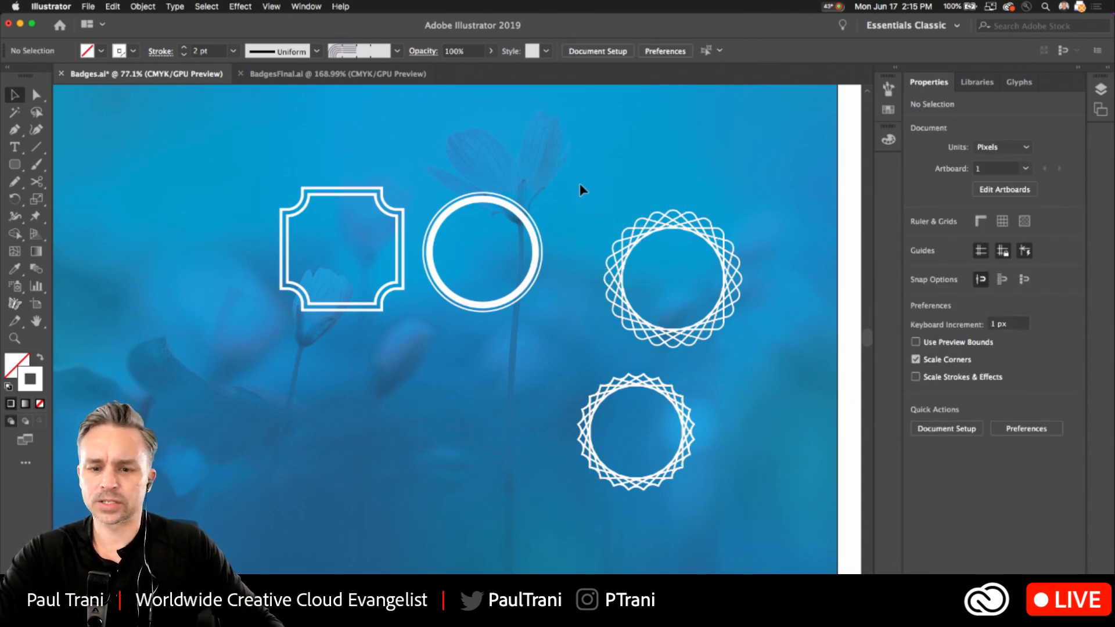
Move the larger interlaced ring slightly up and toward the circular frame, and deselect it.
{"action": "left_click", "coordinate": [704, 317]}
{"action": "left_click_drag", "start_coordinate": [704, 317], "coordinate": [691, 302]}
{"action": "left_click", "coordinate": [465, 373]}
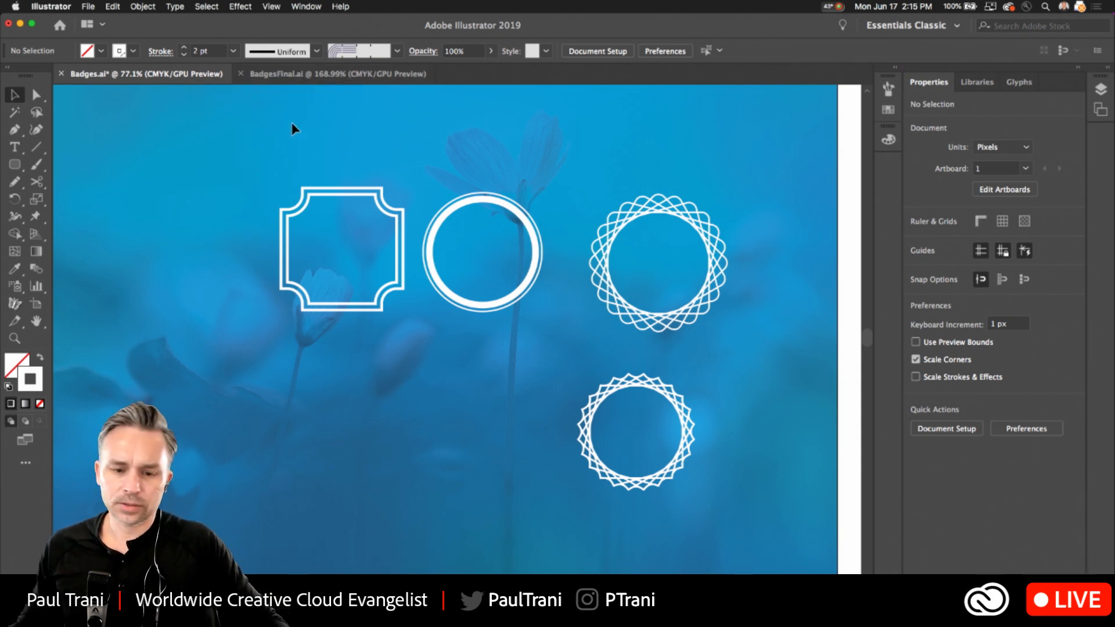
Draw a circle about 217 px in diameter in the empty area below the square and circular frames.
{"action": "scroll", "coordinate": [353, 407], "scroll_direction": "up", "scroll_amount": 5}
{"action": "left_click_drag", "start_coordinate": [288, 339], "coordinate": [272, 361]}
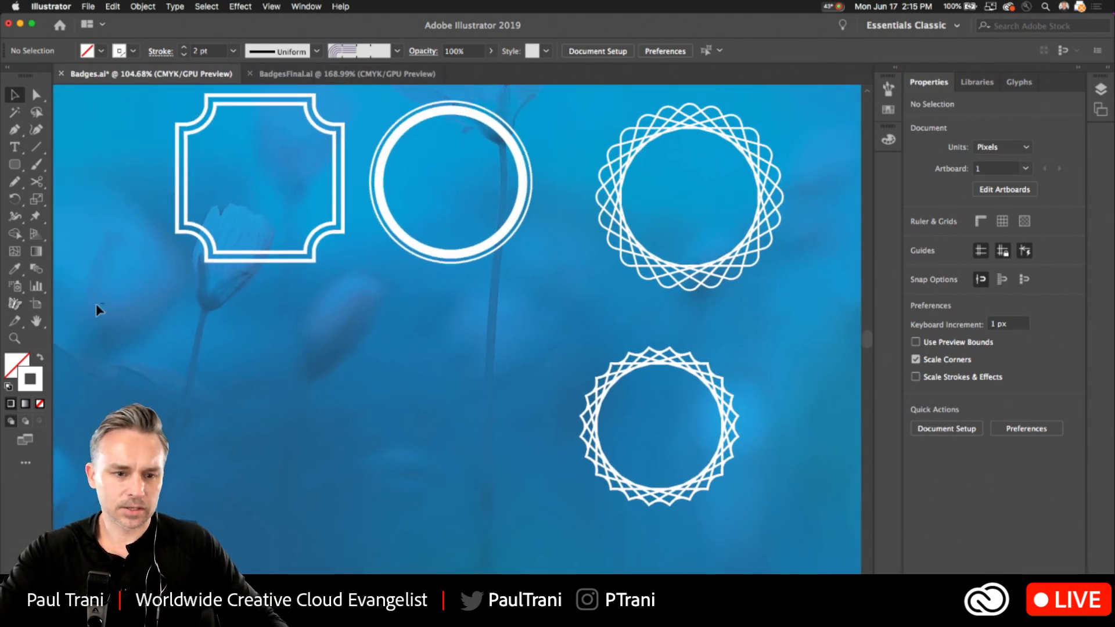
{"action": "left_click", "coordinate": [13, 167]}
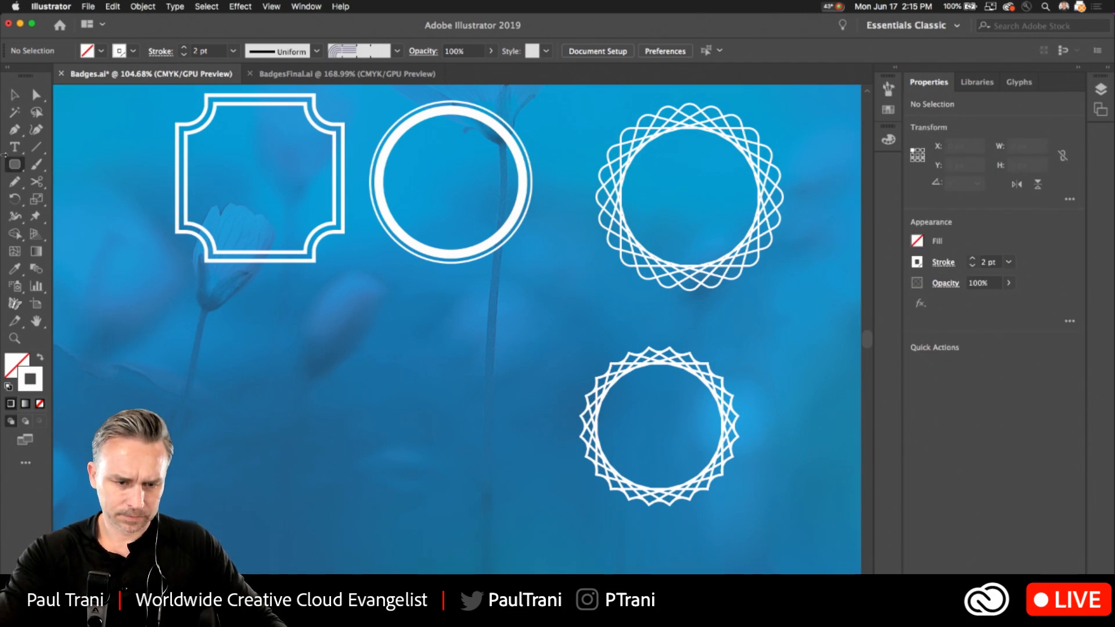
{"action": "left_click", "coordinate": [10, 167]}
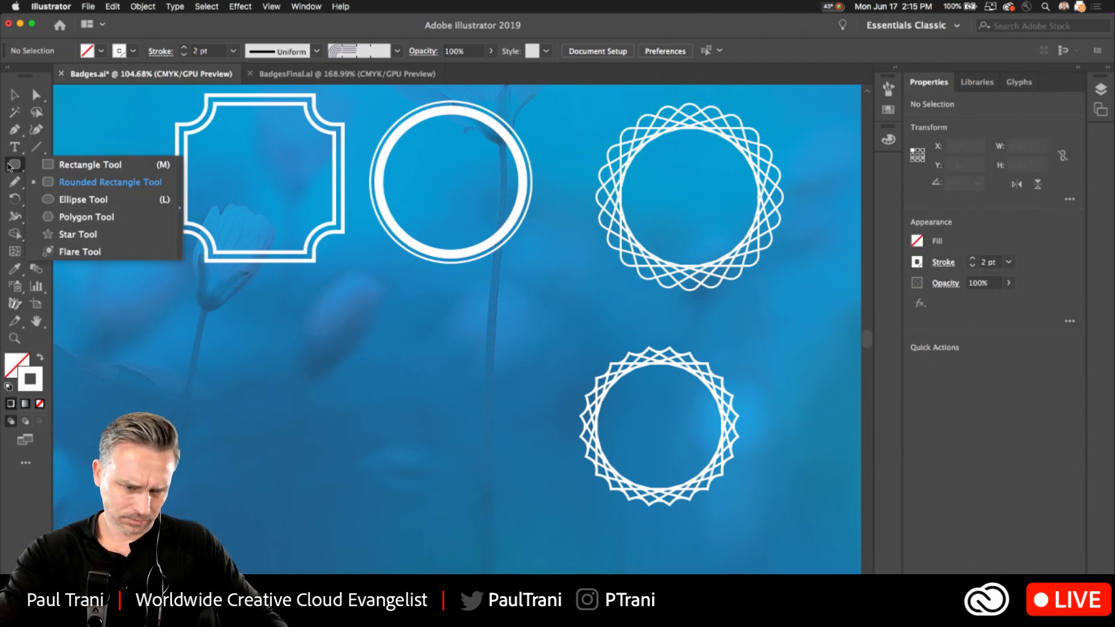
{"action": "left_click", "coordinate": [85, 198]}
{"action": "left_click_drag", "start_coordinate": [348, 432], "coordinate": [442, 524]}
{"action": "left_click_drag", "start_coordinate": [221, 474], "coordinate": [264, 374]}
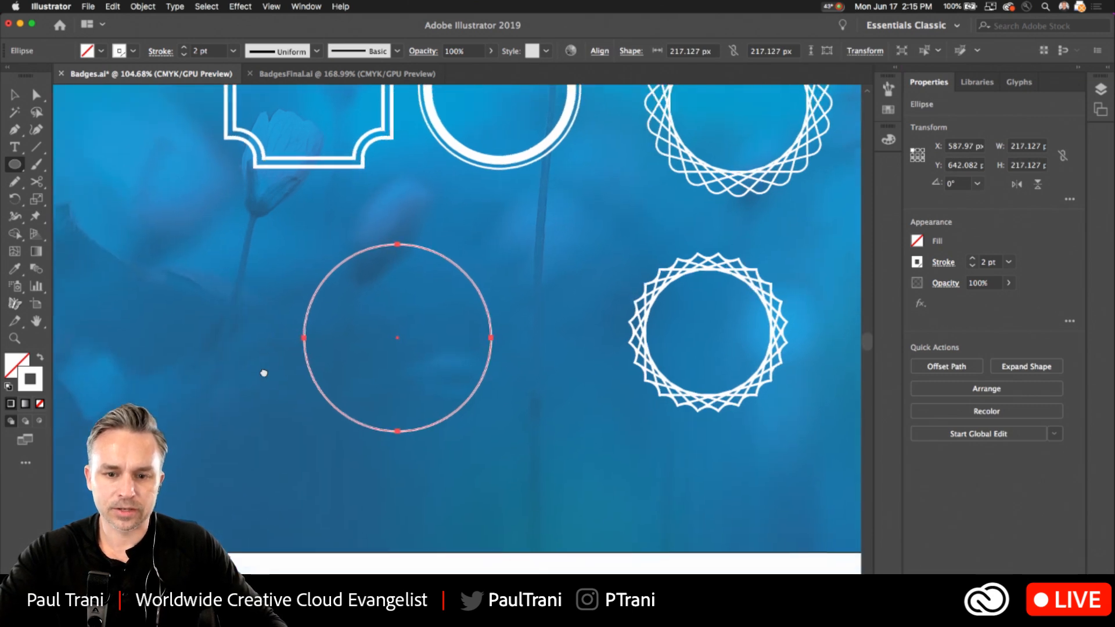
{"action": "scroll", "coordinate": [264, 373], "scroll_direction": "up", "scroll_amount": 5}
{"action": "left_click_drag", "start_coordinate": [275, 288], "coordinate": [222, 303]}
{"action": "key", "text": "v"}
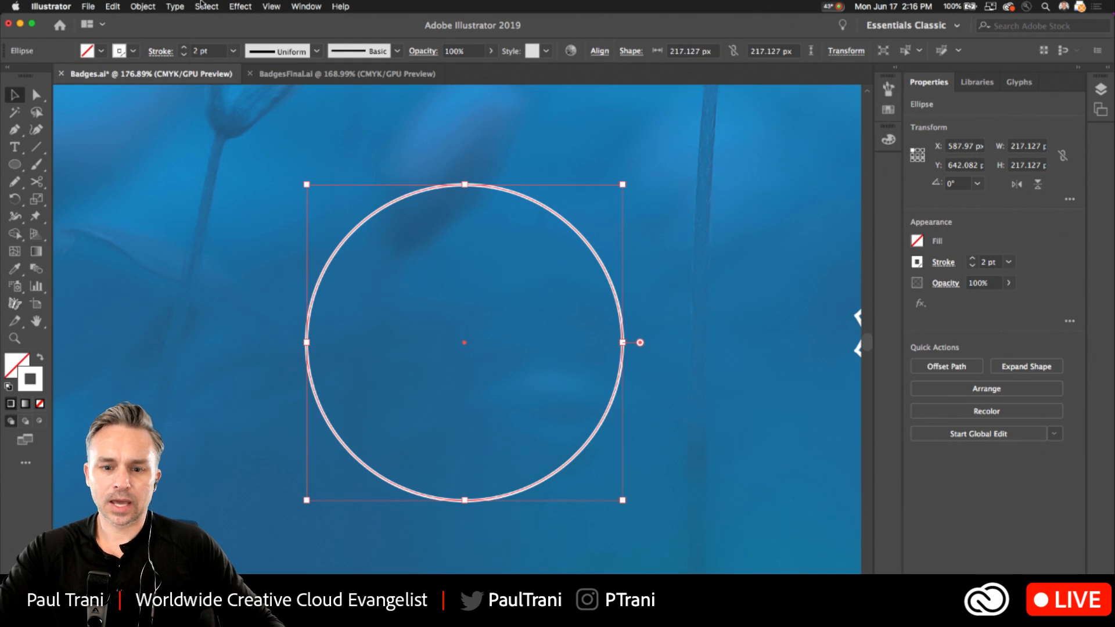
{"action": "scroll", "coordinate": [473, 201], "scroll_direction": "up", "scroll_amount": 2}
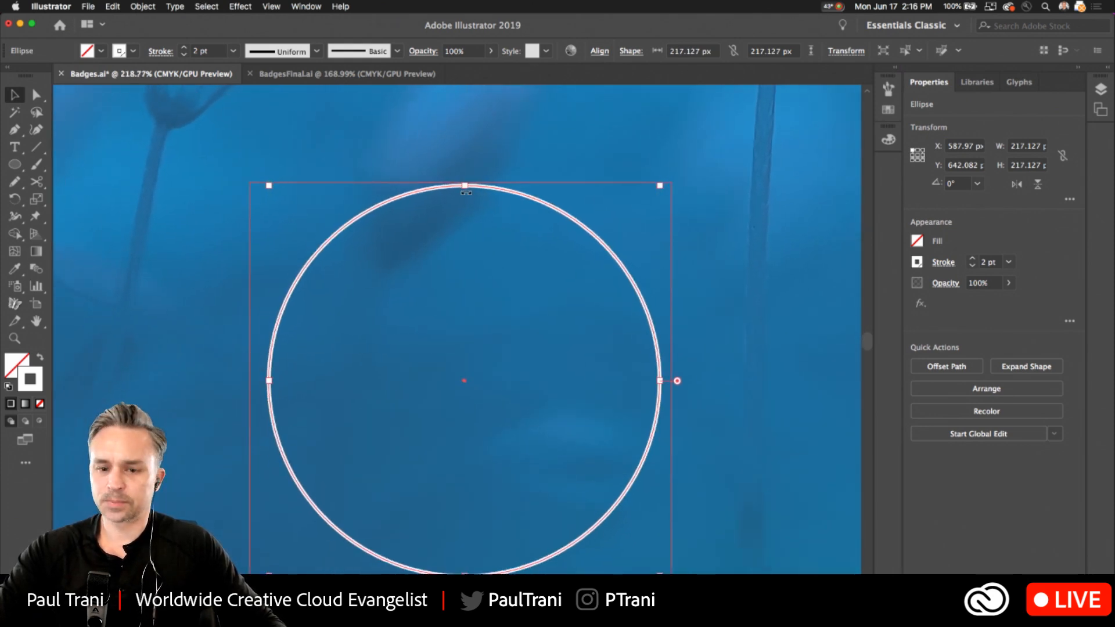
Examine the scalloped edges of the JG and Astoria badges in BadgesFinal.ai, and return to Badges.ai.
{"action": "left_click", "coordinate": [298, 75]}
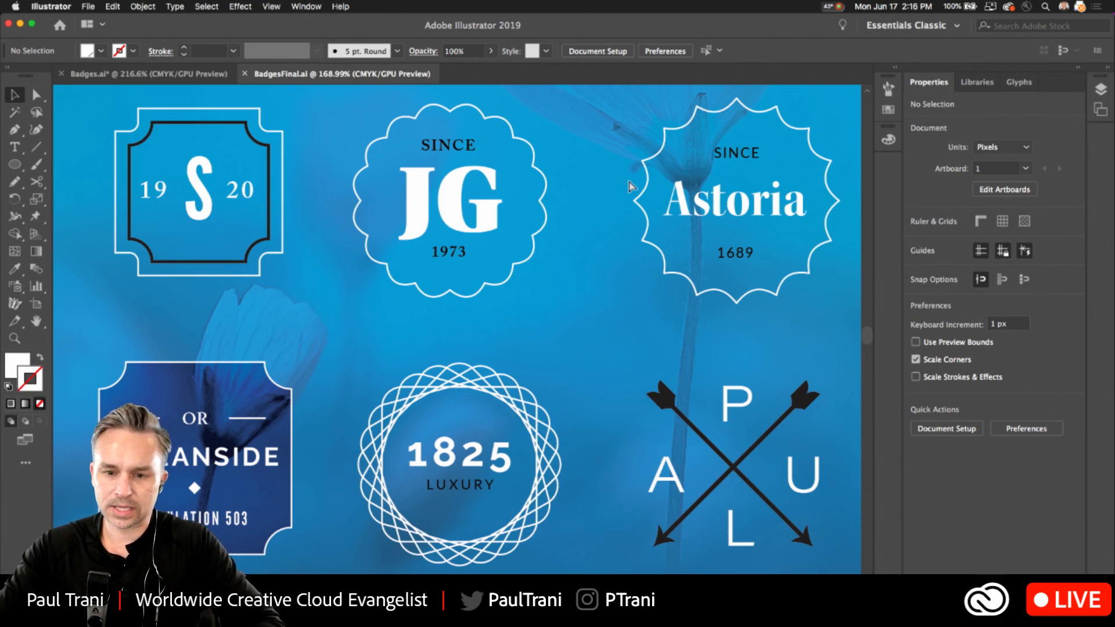
{"action": "key", "text": "super+plus"}
{"action": "key", "text": "super+plus"}
{"action": "left_click_drag", "start_coordinate": [604, 182], "coordinate": [343, 423]}
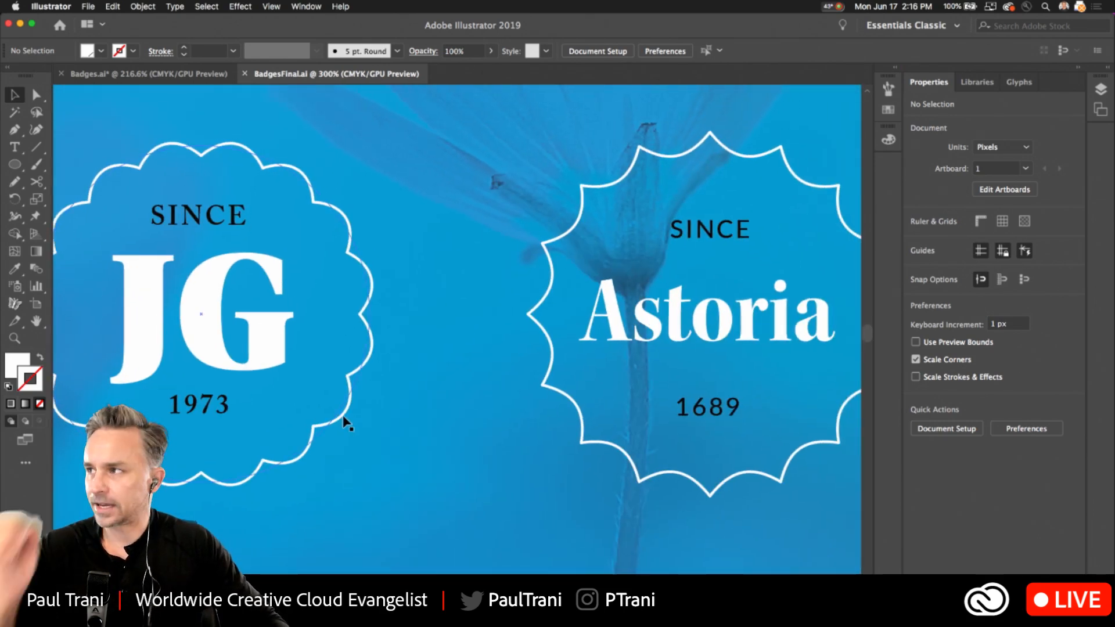
{"action": "left_click", "coordinate": [148, 74]}
{"action": "scroll", "coordinate": [317, 164], "scroll_direction": "down", "scroll_amount": 2}
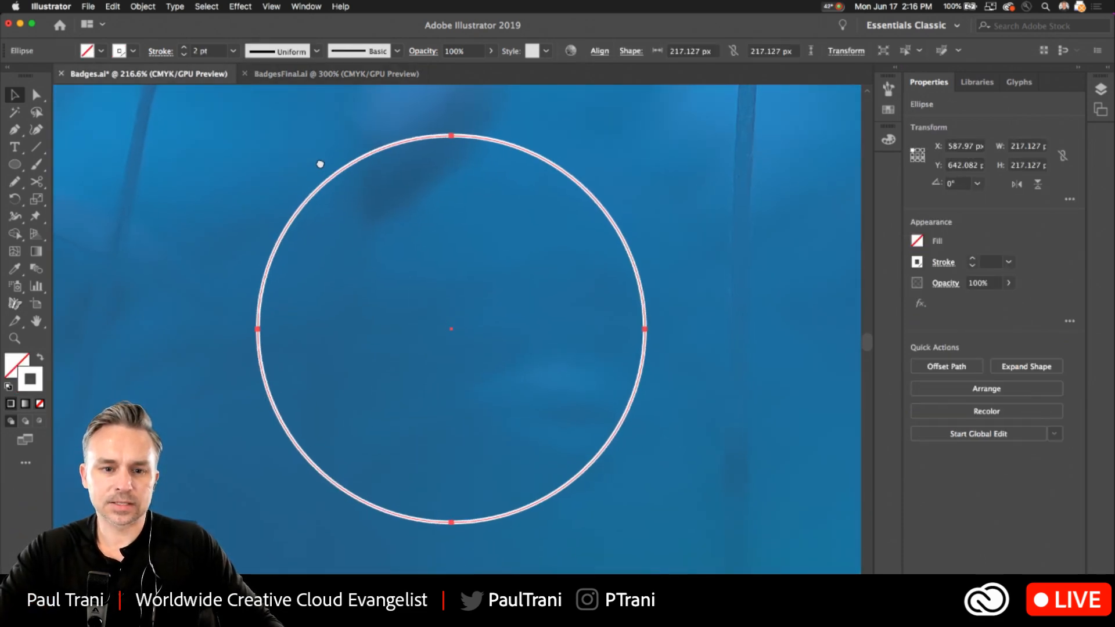
Start a Pucker & Bloat effect on the new circle with the preview on and the dialog beside the shape.
{"action": "left_click", "coordinate": [232, 6]}
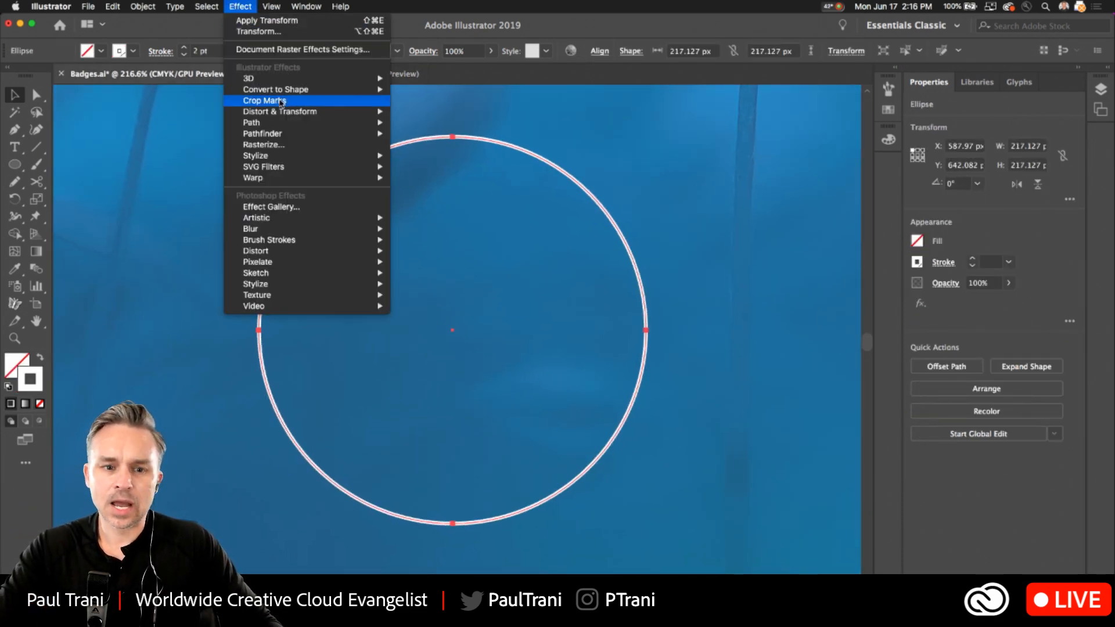
{"action": "mouse_move", "coordinate": [283, 114]}
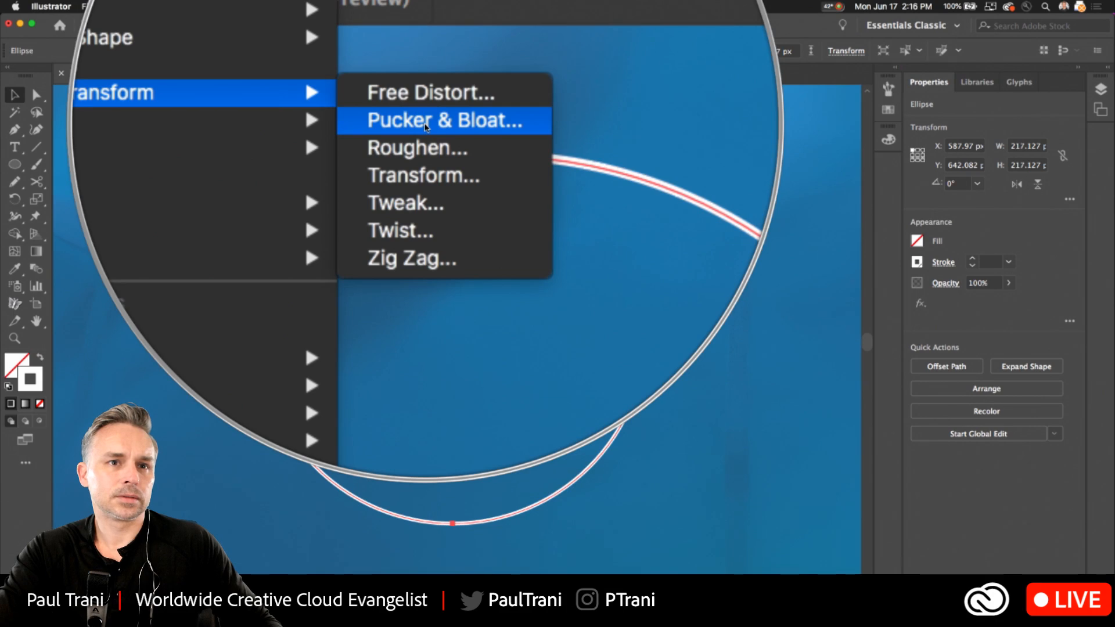
{"action": "left_click", "coordinate": [425, 123]}
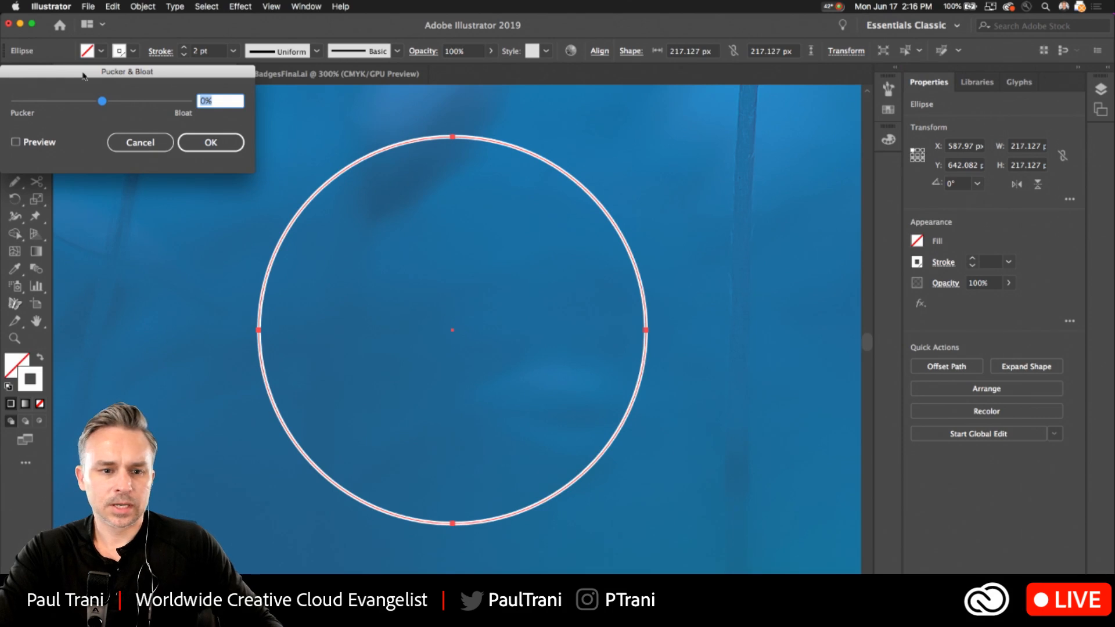
{"action": "left_click_drag", "start_coordinate": [83, 74], "coordinate": [673, 194]}
{"action": "left_click", "coordinate": [629, 268]}
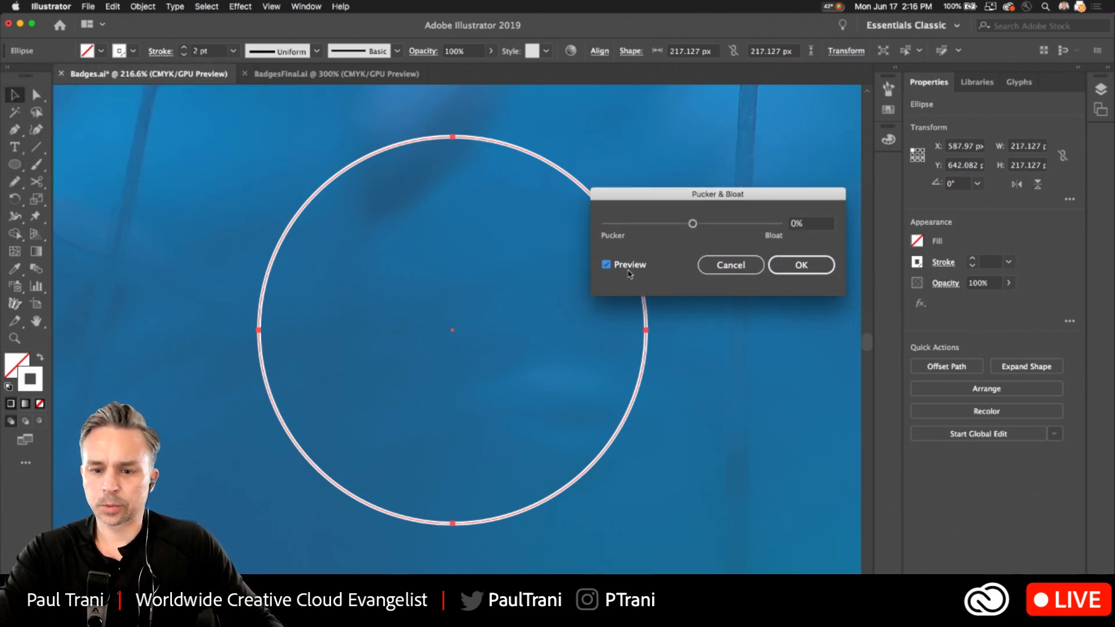
Try pucker amounts of -22% and -53% and a bloat of 32% on the circle.
{"action": "left_click", "coordinate": [683, 224]}
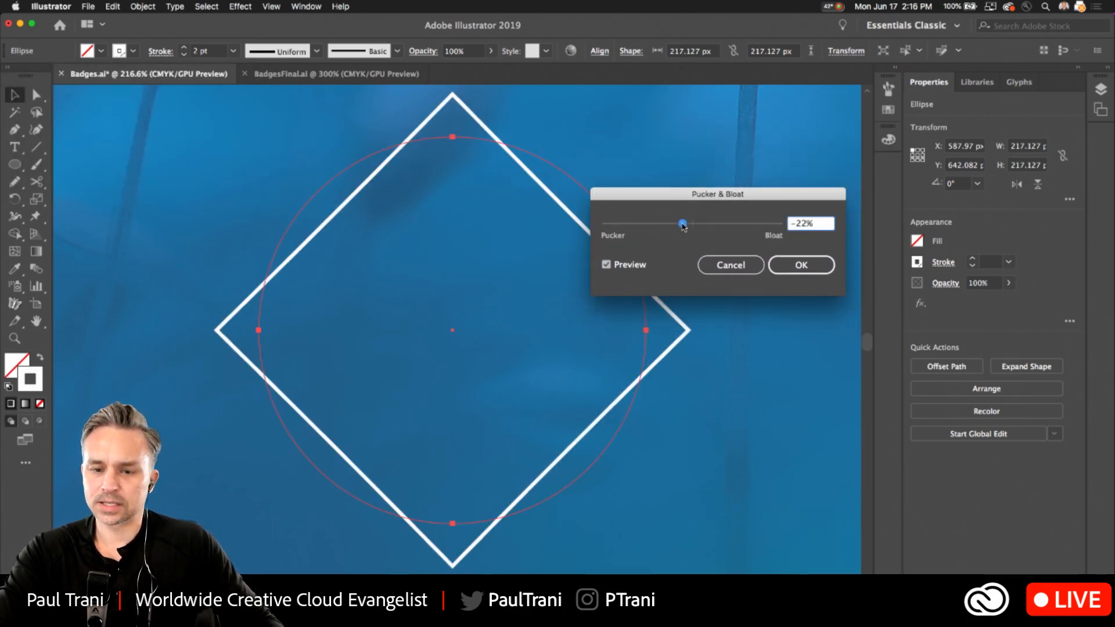
{"action": "left_click_drag", "start_coordinate": [681, 224], "coordinate": [670, 224]}
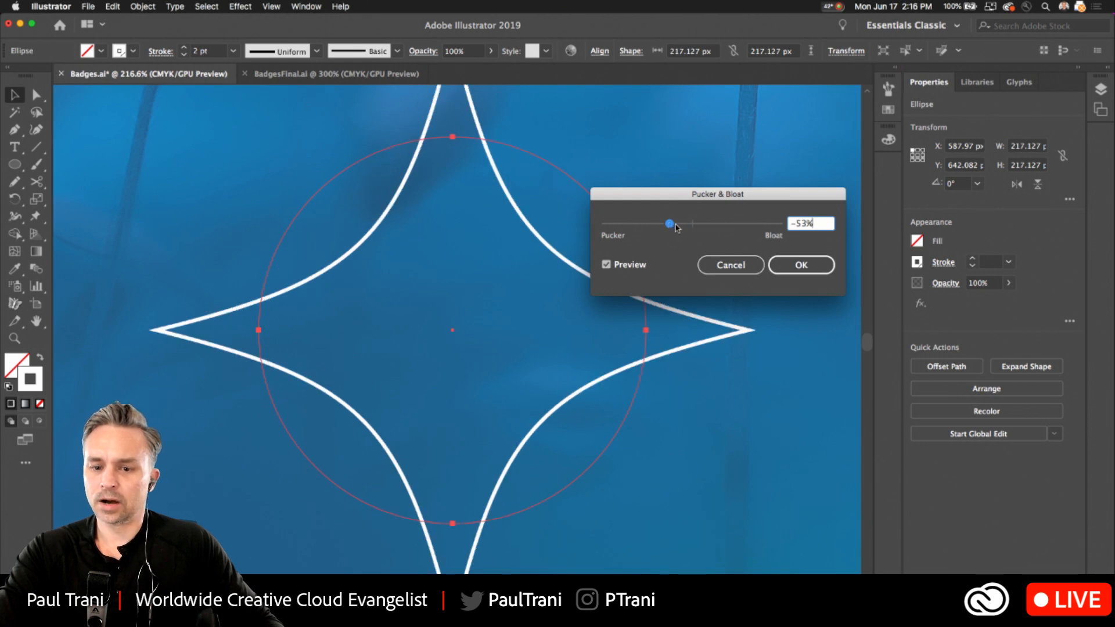
{"action": "left_click", "coordinate": [706, 224]}
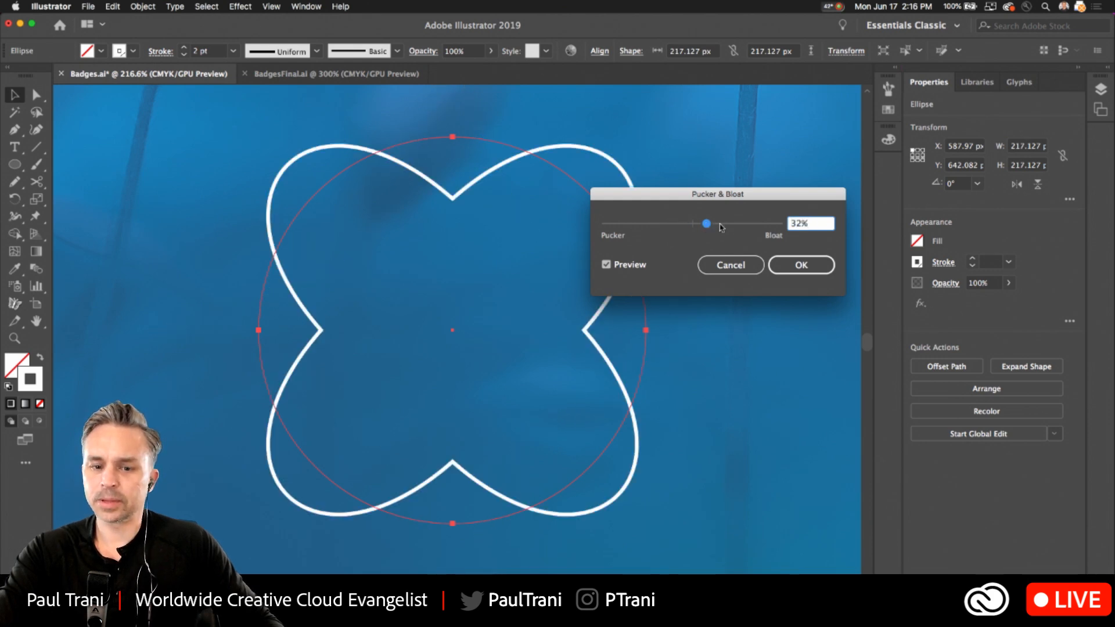
{"action": "left_click", "coordinate": [721, 225]}
Set the circle's bloat to 16%, inspect the dents at its anchor points, and apply the effect.
{"action": "left_click", "coordinate": [701, 230]}
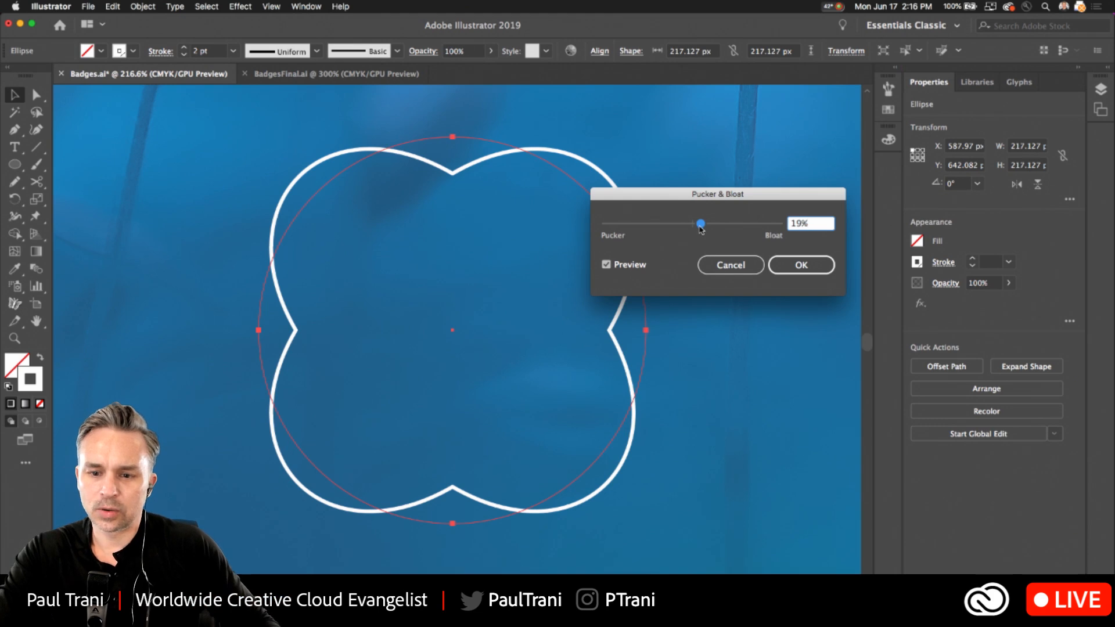
{"action": "left_click_drag", "start_coordinate": [700, 225], "coordinate": [699, 227]}
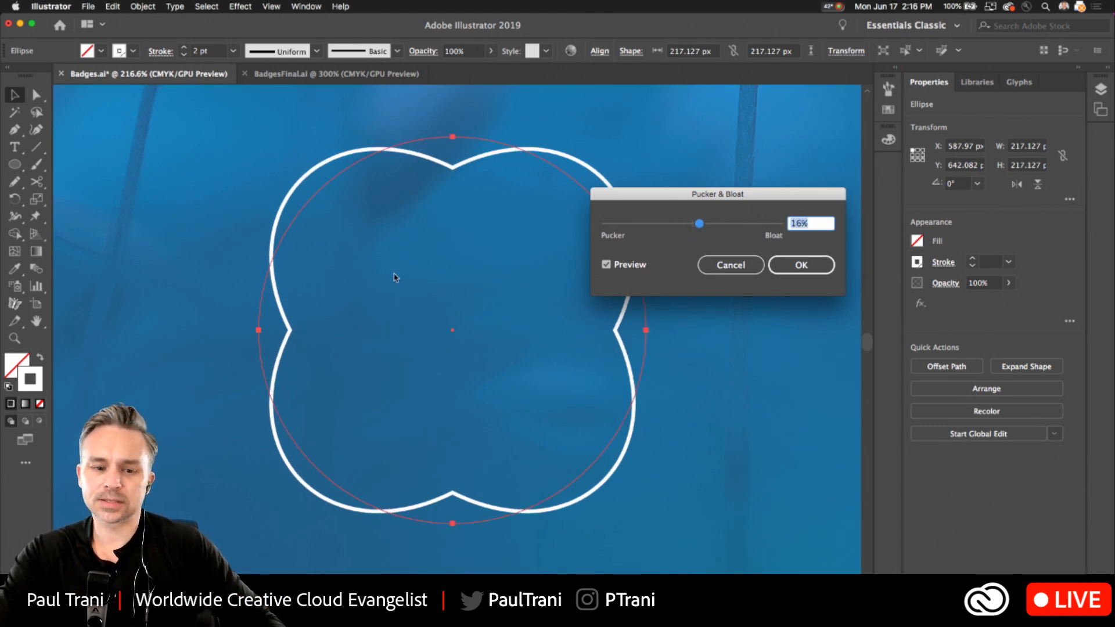
{"action": "key", "text": "super+alt+8"}
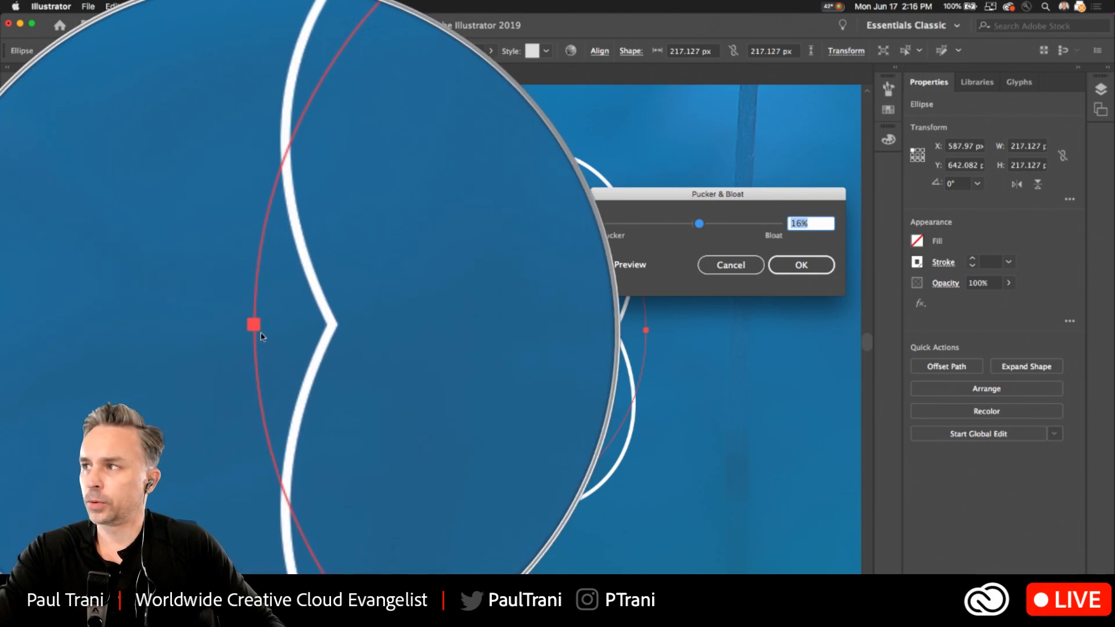
{"action": "key", "text": "super+alt+8"}
{"action": "key", "text": "super+alt+8"}
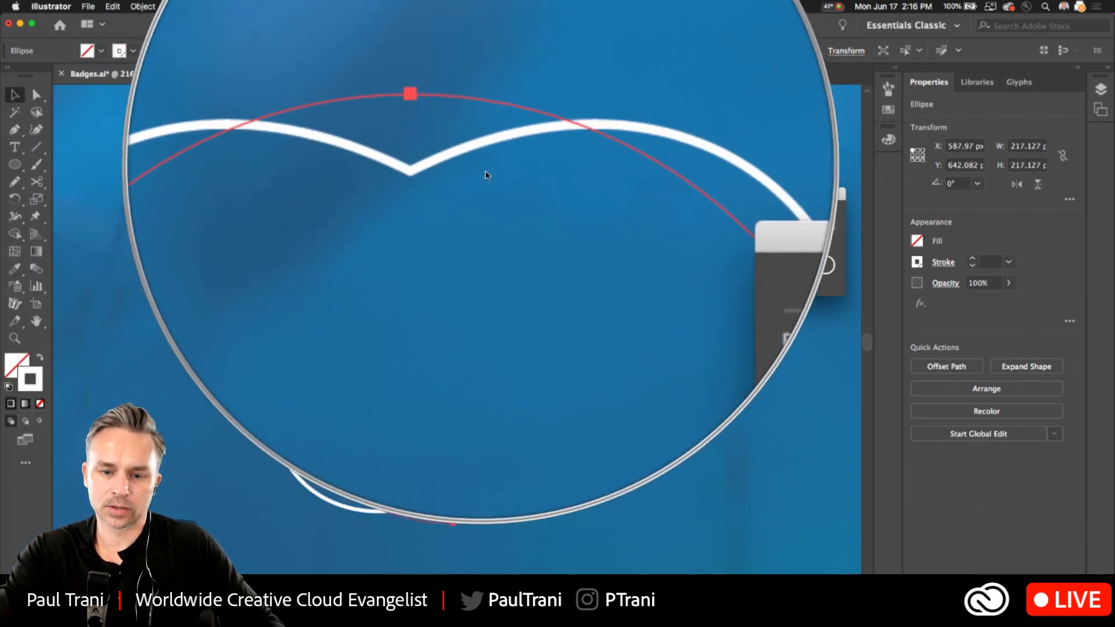
{"action": "key", "text": "super+alt+8"}
{"action": "key", "text": "super+alt+8"}
{"action": "key", "text": "super+alt+8"}
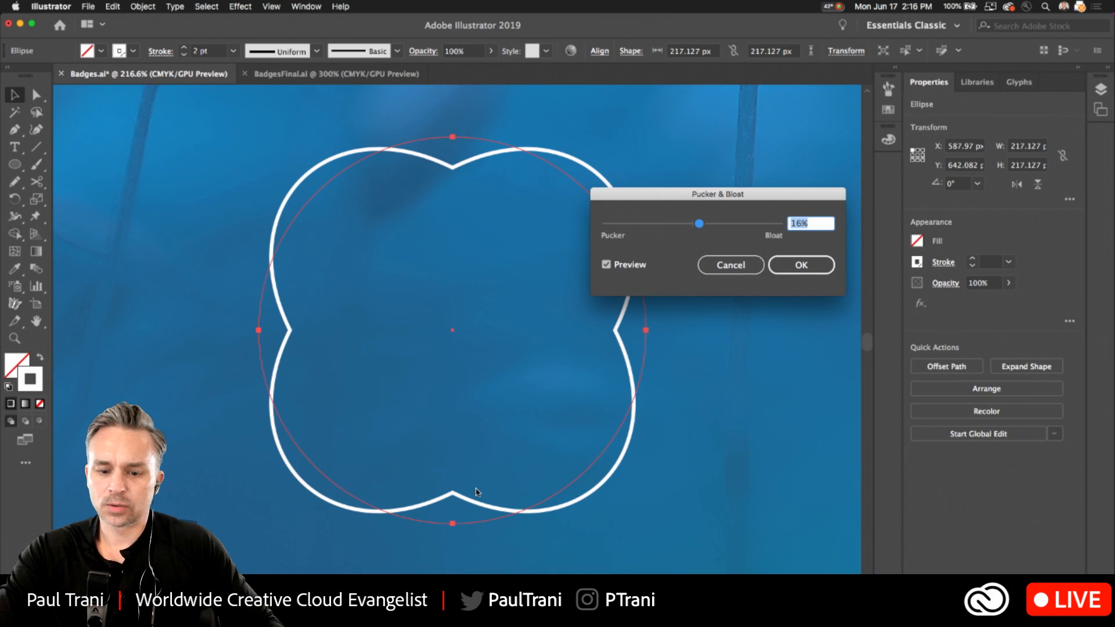
{"action": "key", "text": "super+alt+8"}
{"action": "key", "text": "super+alt+8"}
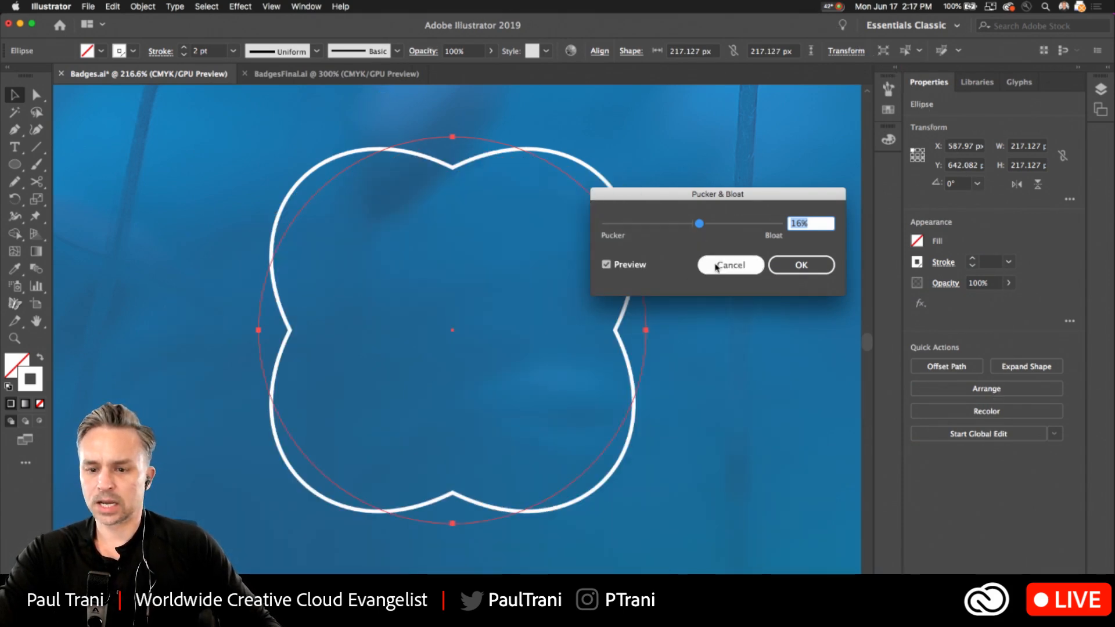
{"action": "left_click", "coordinate": [791, 267]}
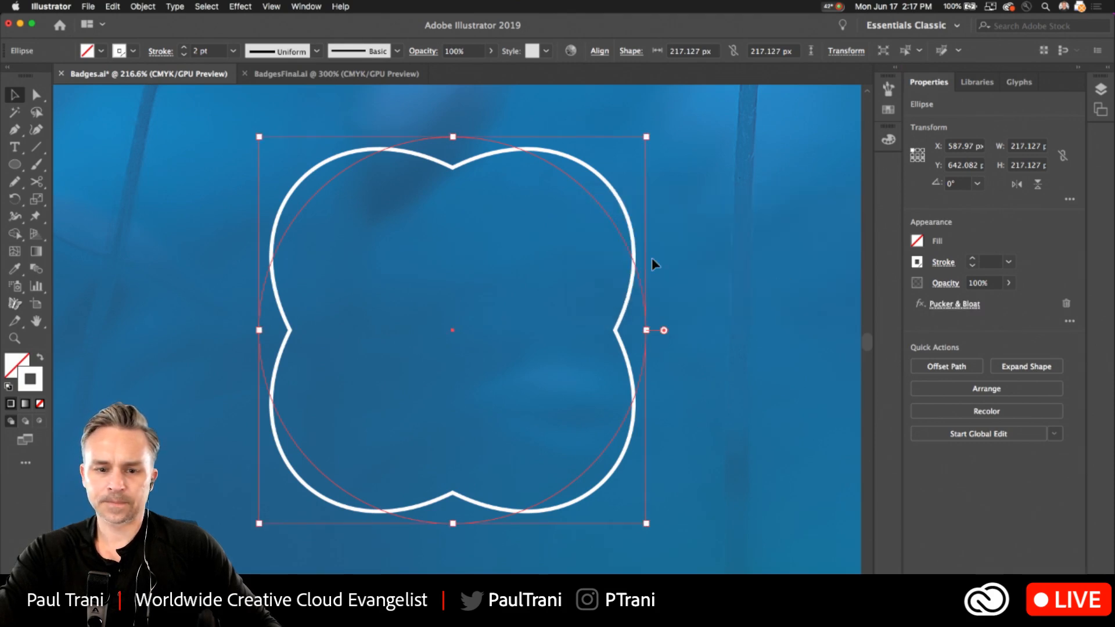
Add anchor points to the bloated circle three times to multiply its scallops.
{"action": "left_click", "coordinate": [143, 7]}
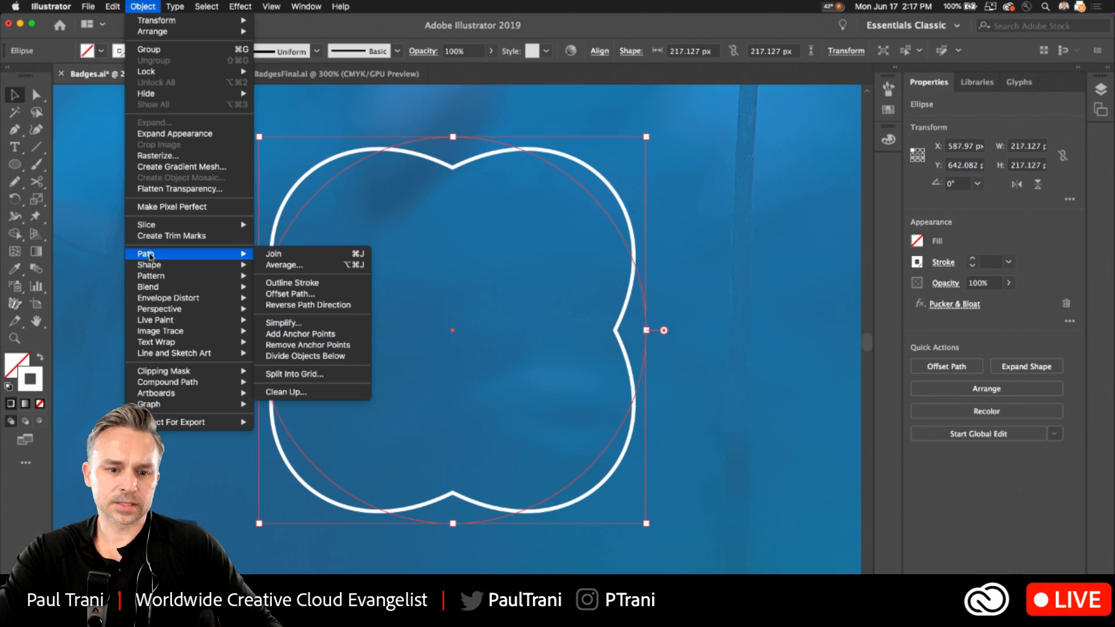
{"action": "mouse_move", "coordinate": [238, 254]}
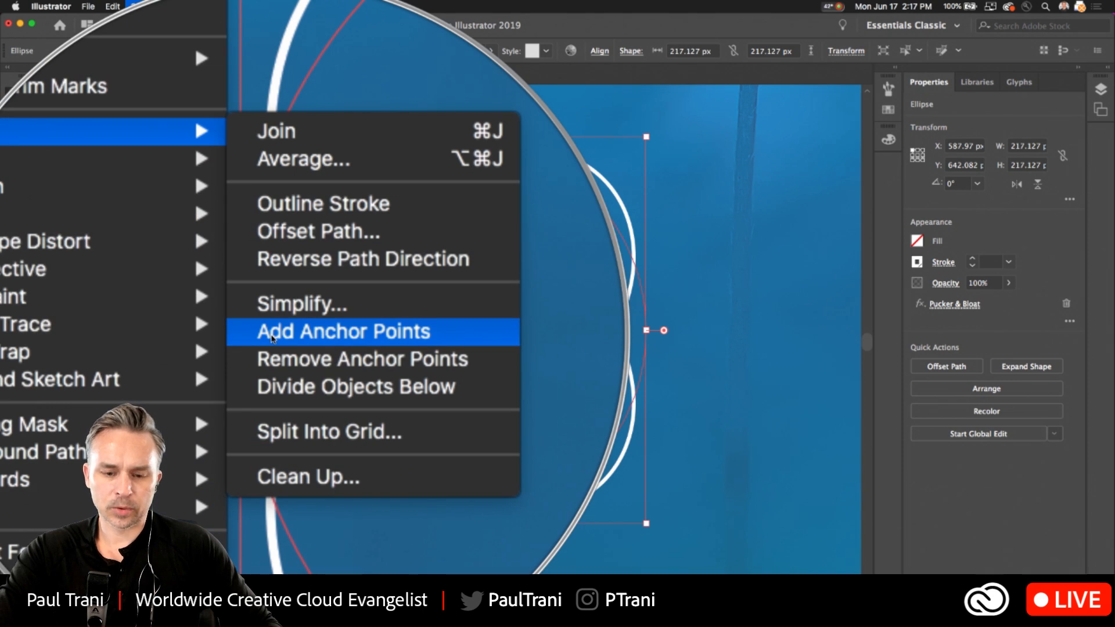
{"action": "left_click", "coordinate": [271, 337]}
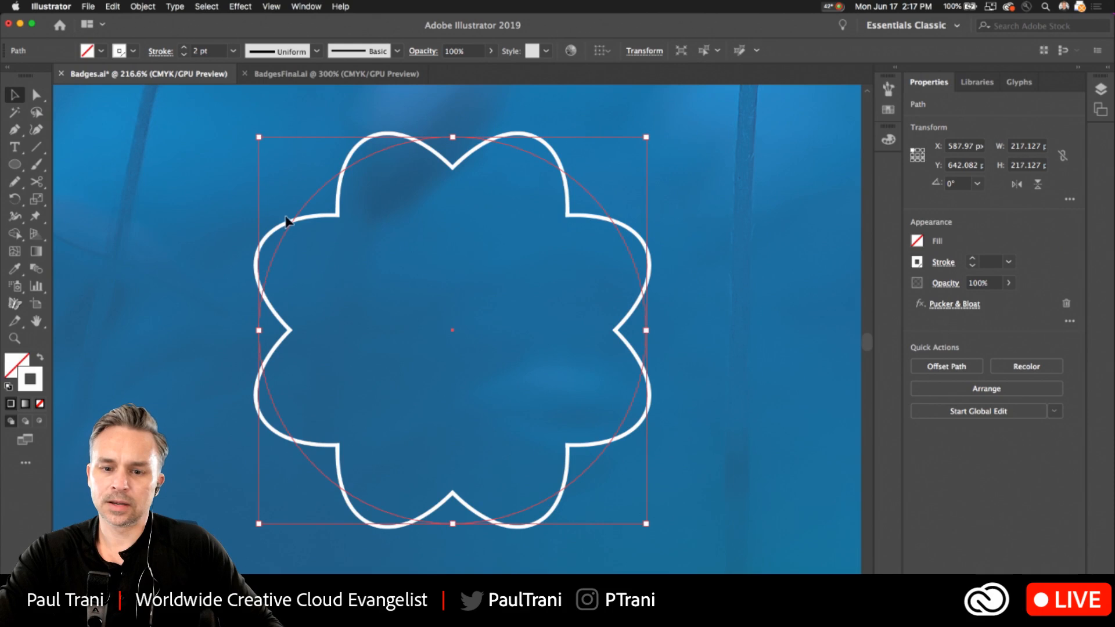
{"action": "left_click", "coordinate": [143, 6]}
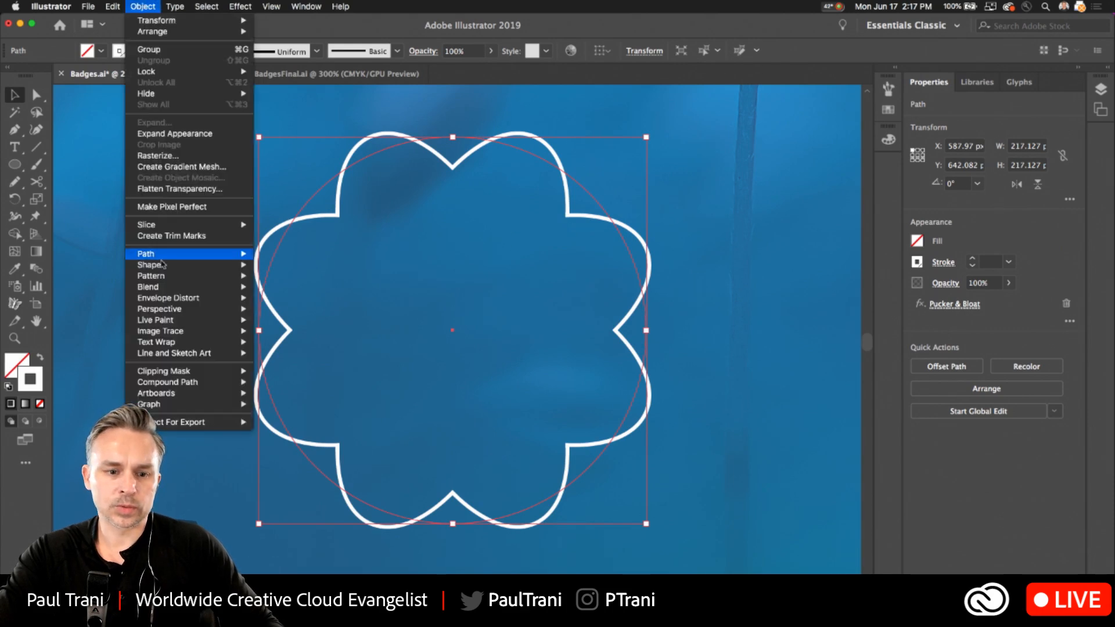
{"action": "mouse_move", "coordinate": [232, 253]}
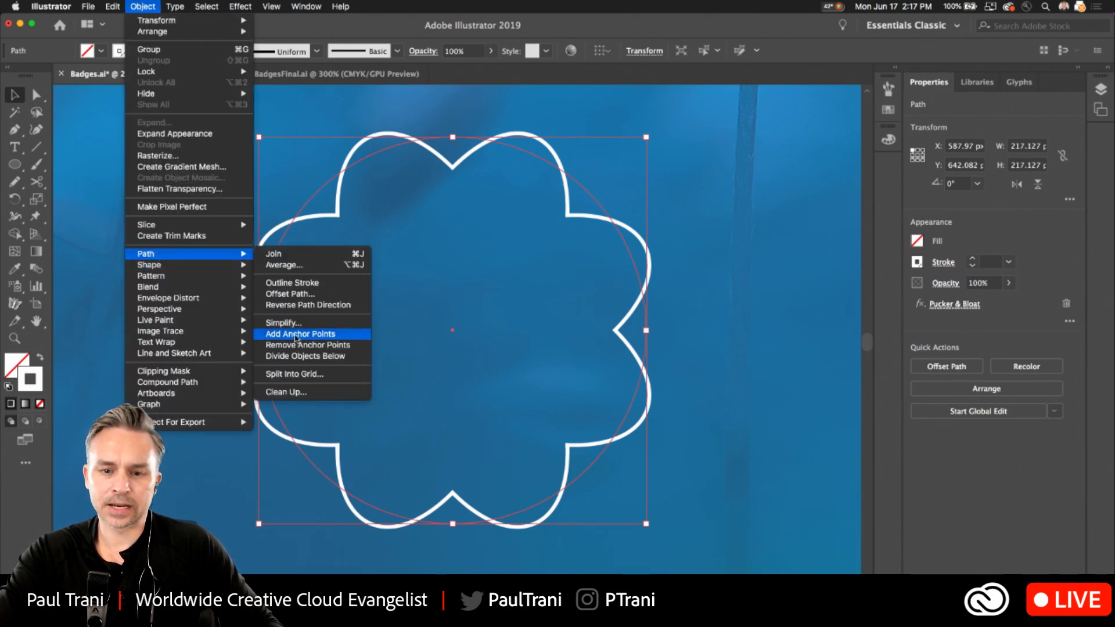
{"action": "left_click", "coordinate": [296, 335]}
{"action": "left_click", "coordinate": [142, 7]}
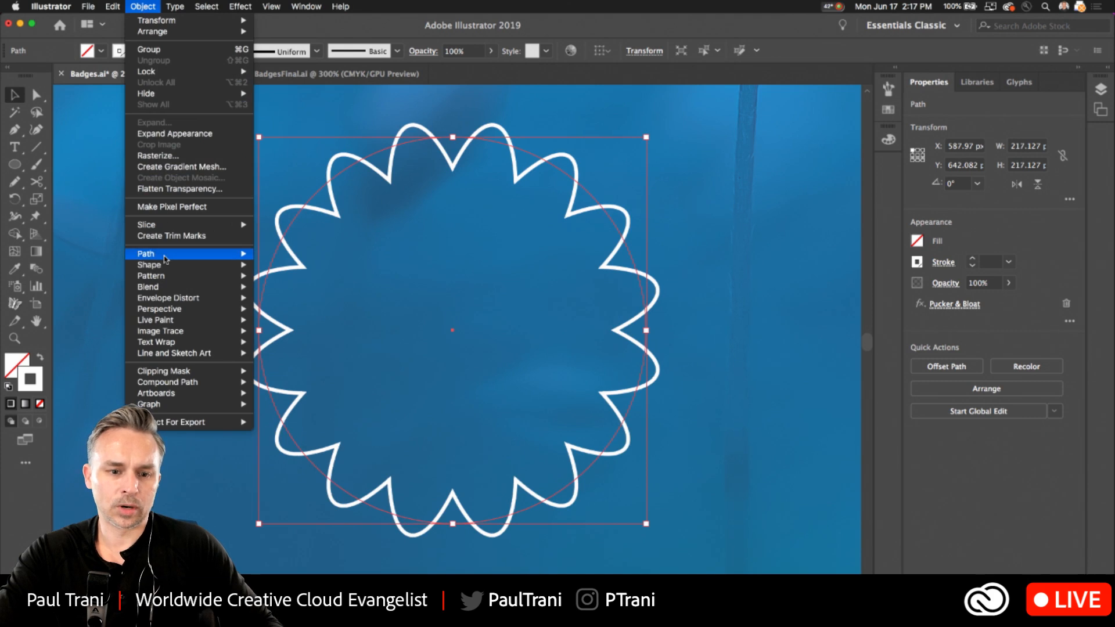
{"action": "mouse_move", "coordinate": [165, 255]}
{"action": "left_click", "coordinate": [292, 333]}
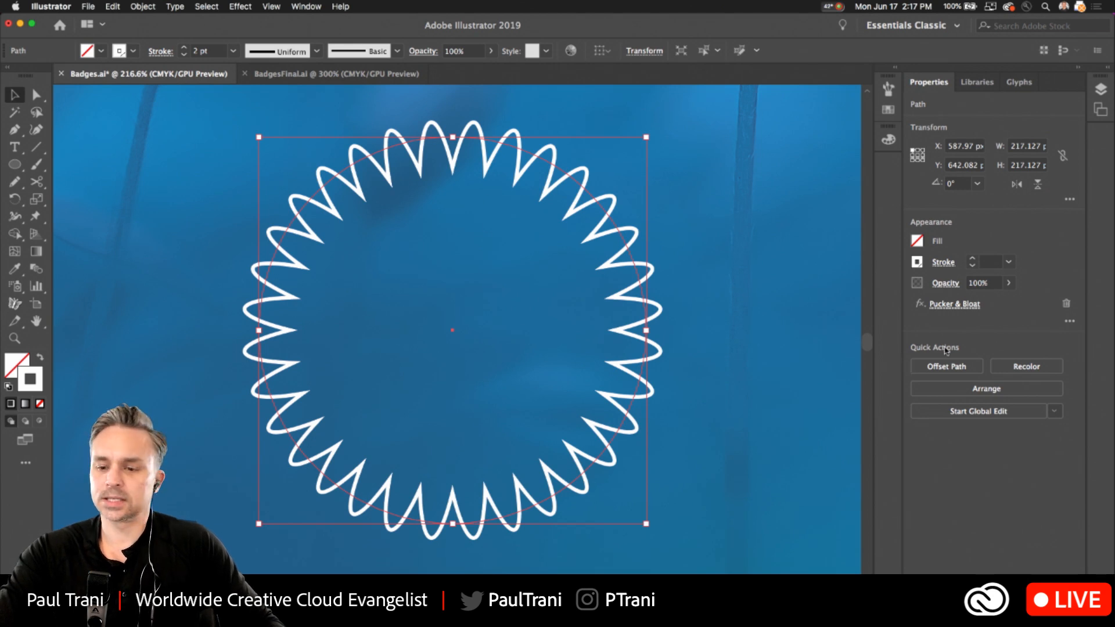
Reduce the scalloped circle's Pucker & Bloat amount to 8%.
{"action": "left_click", "coordinate": [956, 305]}
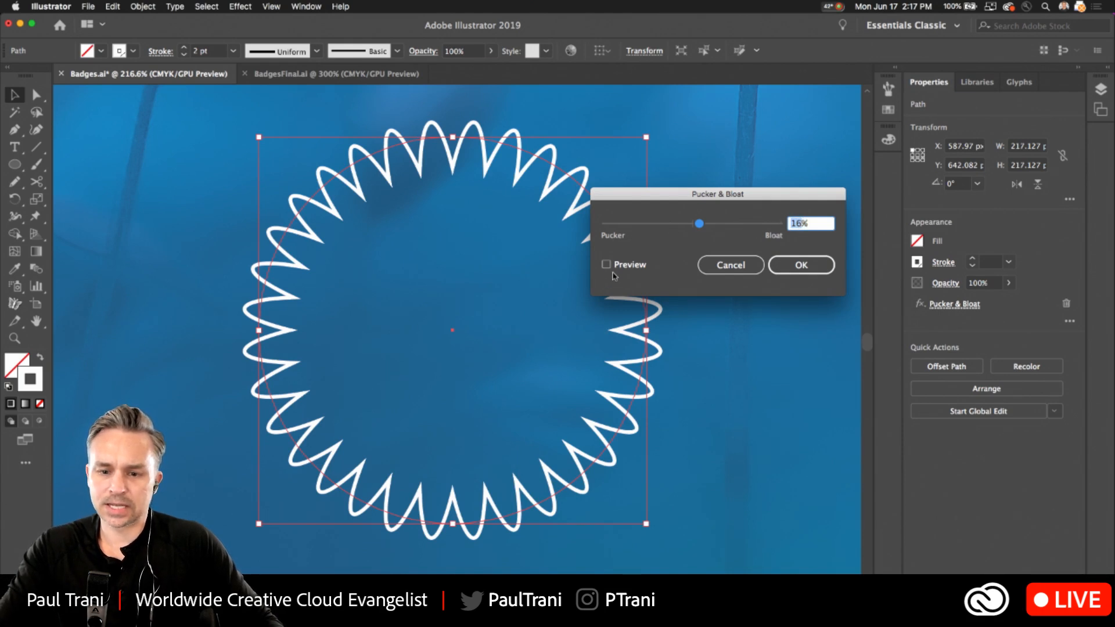
{"action": "left_click", "coordinate": [607, 265]}
{"action": "left_click", "coordinate": [799, 226]}
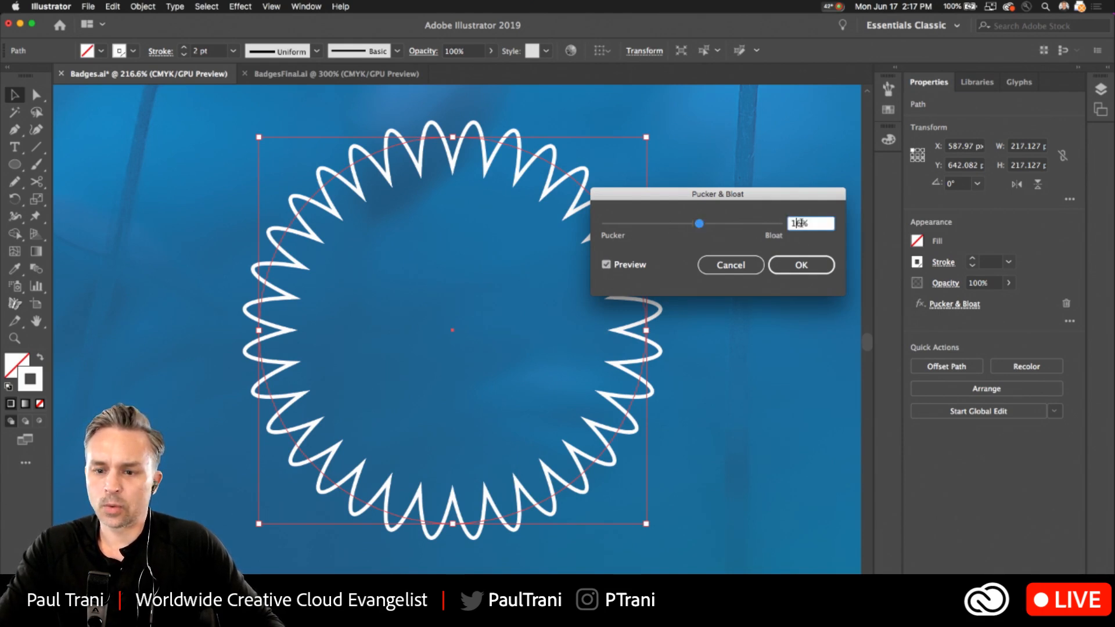
{"action": "type", "text": "8"}
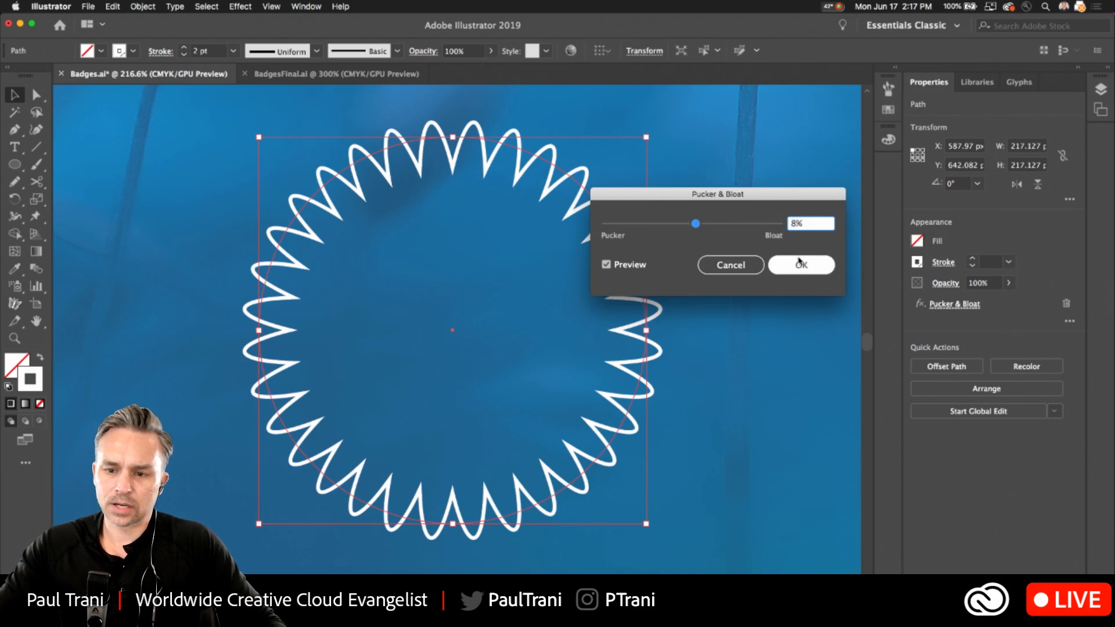
{"action": "left_click", "coordinate": [801, 263]}
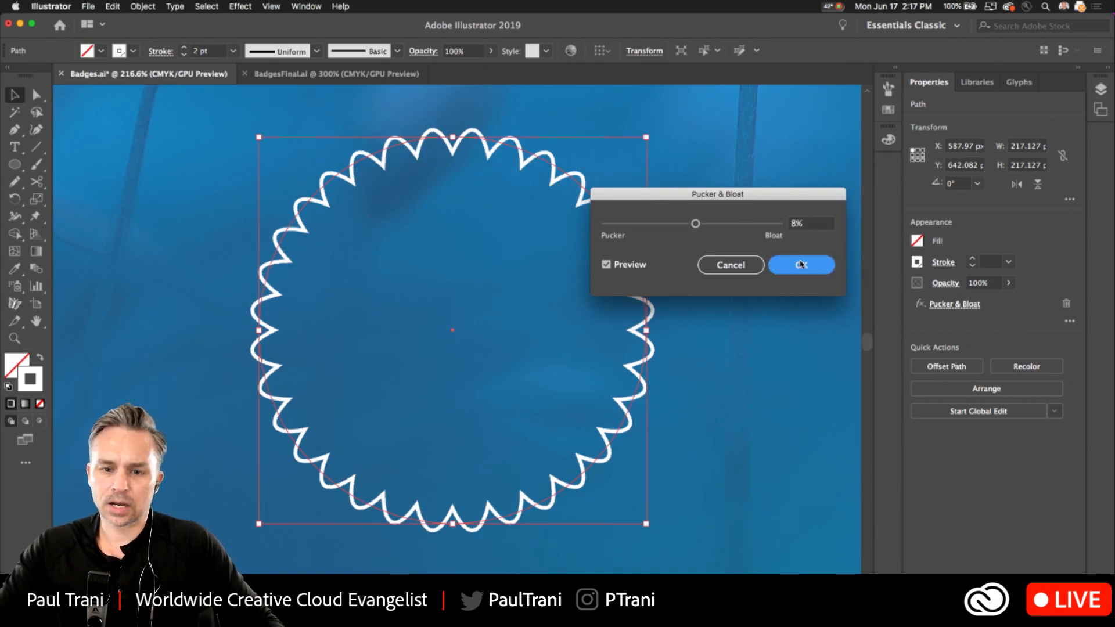
Give the scalloped circle's stroke round joins and round caps.
{"action": "left_click", "coordinate": [942, 264]}
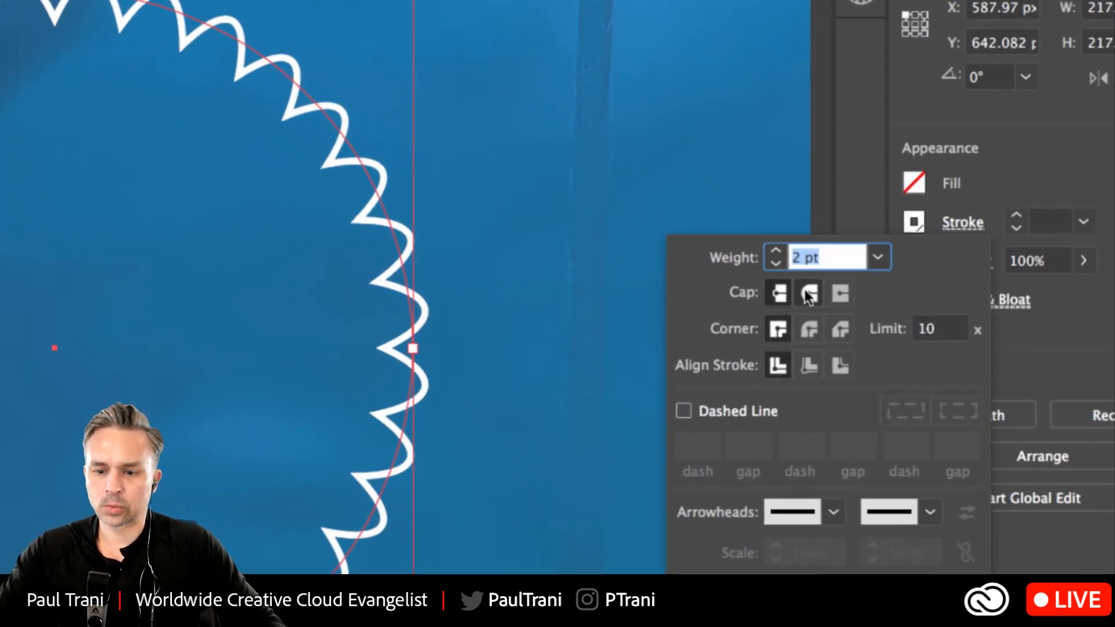
{"action": "left_click", "coordinate": [810, 330]}
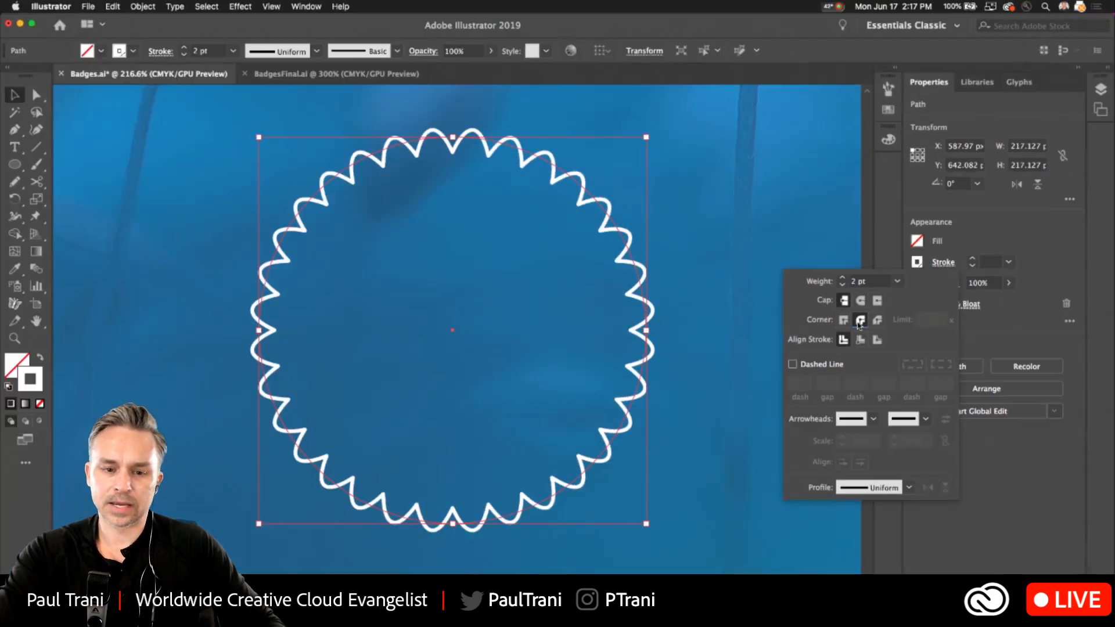
{"action": "left_click", "coordinate": [860, 306]}
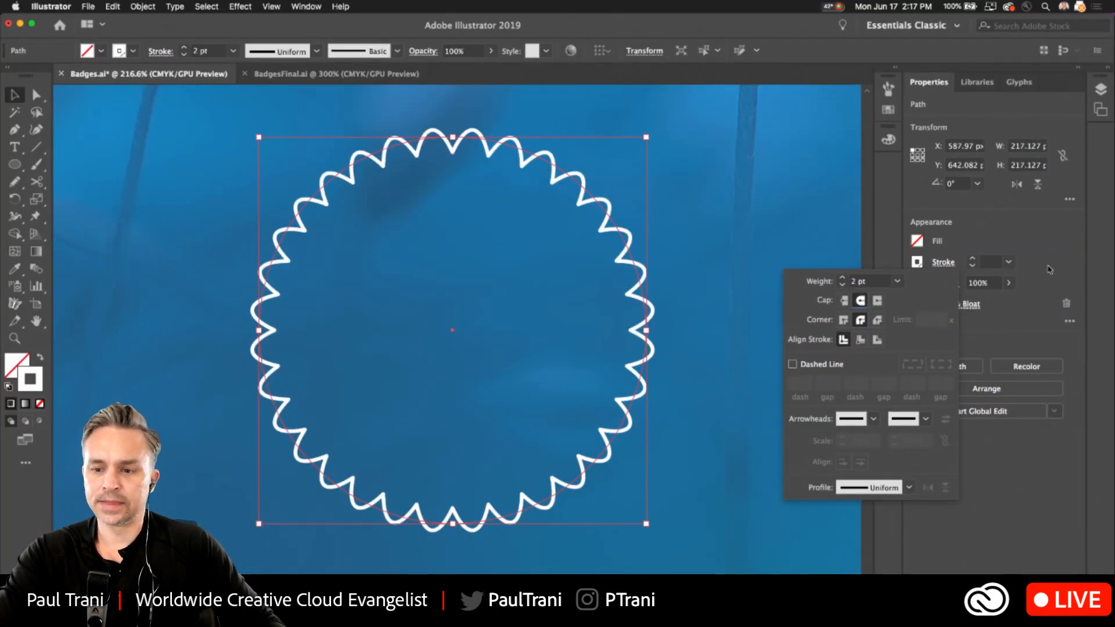
Try to remove the scalloped circle's anchor points.
{"action": "left_click", "coordinate": [176, 6]}
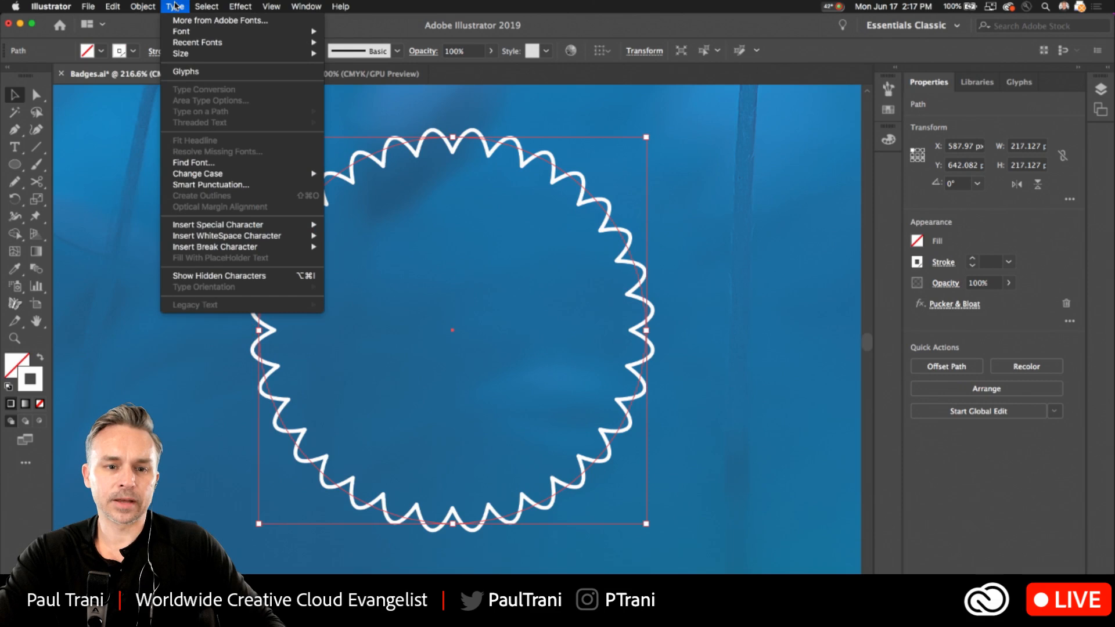
{"action": "mouse_move", "coordinate": [142, 6]}
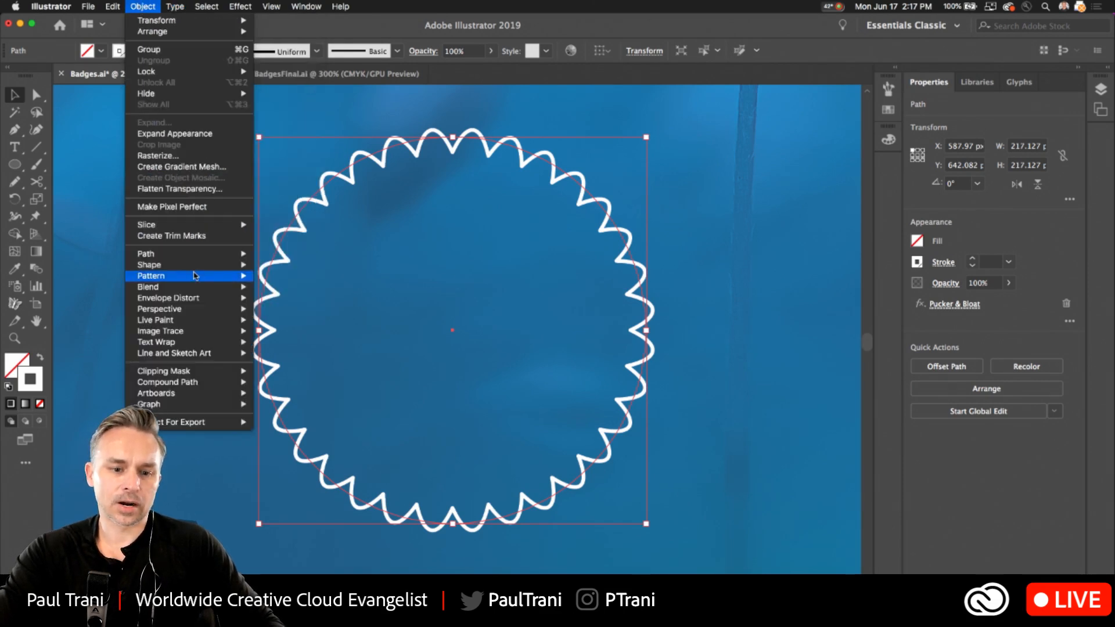
{"action": "mouse_move", "coordinate": [187, 256]}
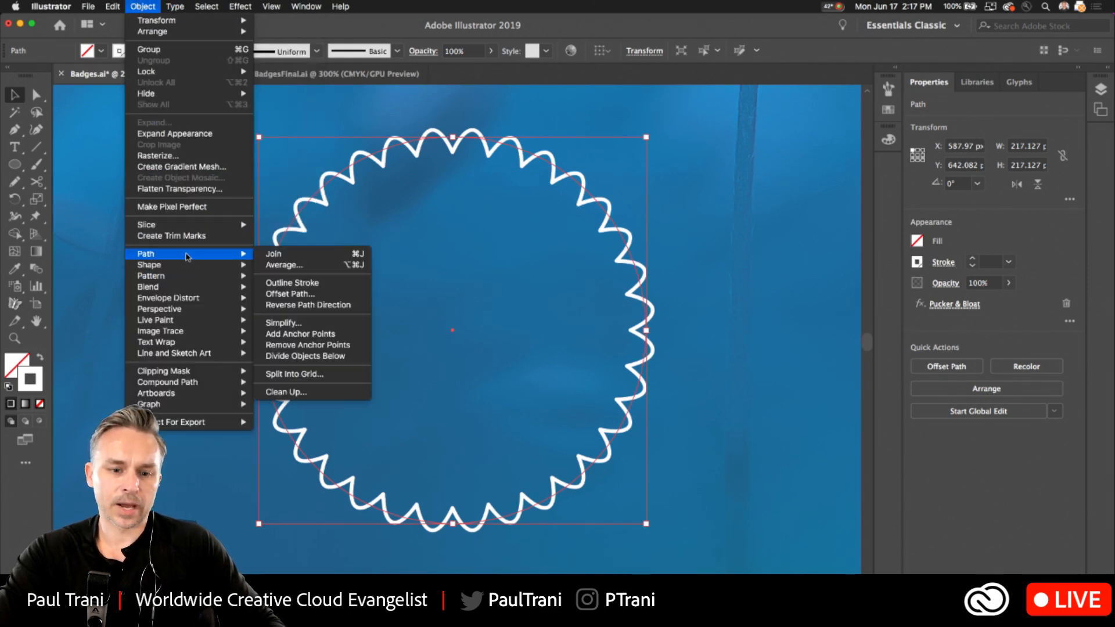
{"action": "left_click", "coordinate": [308, 345]}
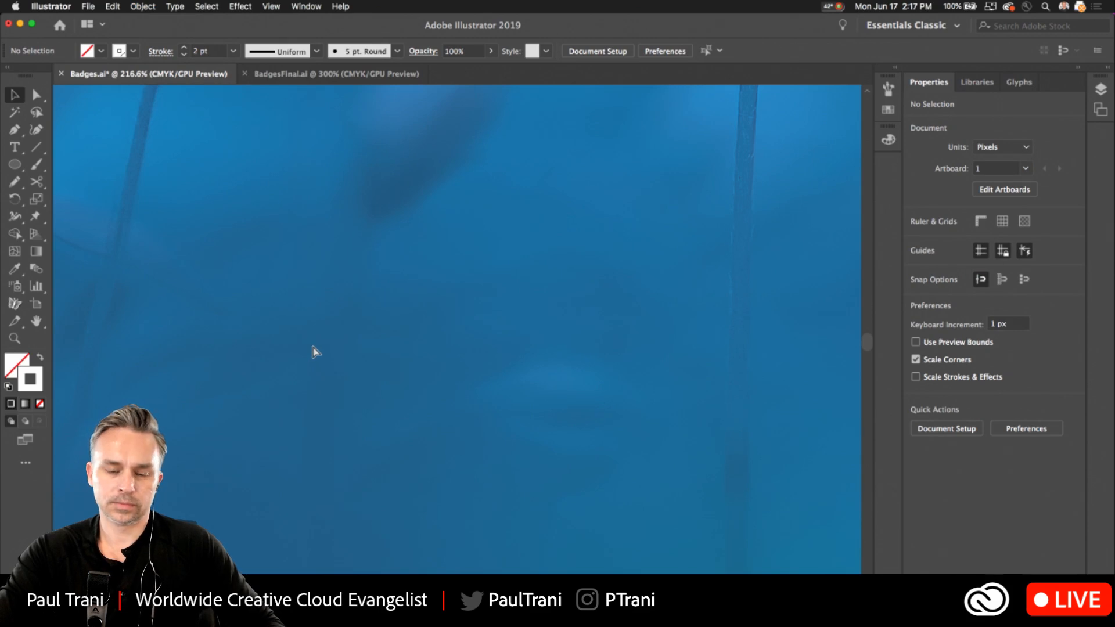
{"action": "key", "text": "ctrl+z"}
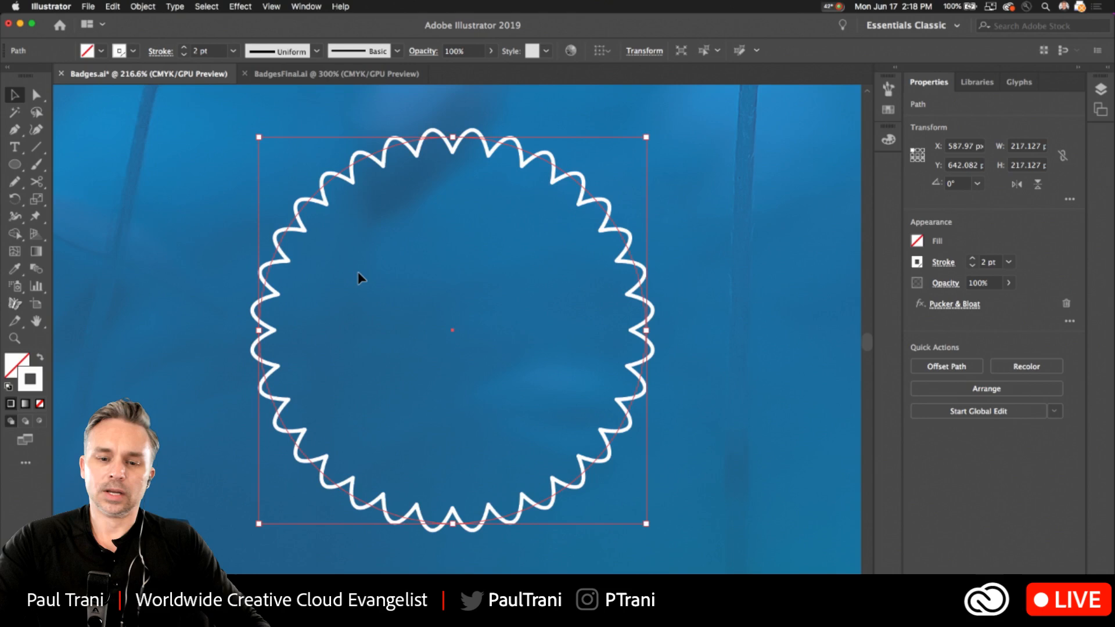
Duplicate the scalloped circle and place the copy level with the original on its left, at about X 322 px.
{"action": "scroll", "coordinate": [360, 277], "scroll_direction": "down", "scroll_amount": 2}
{"action": "scroll", "coordinate": [381, 253], "scroll_direction": "up", "scroll_amount": 3}
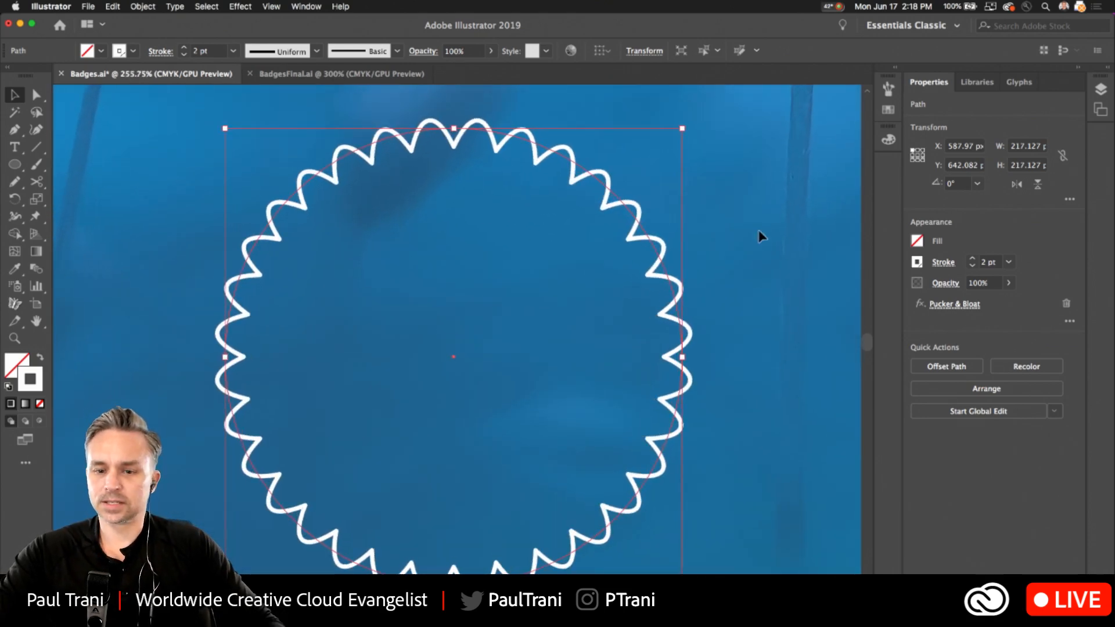
{"action": "scroll", "coordinate": [370, 262], "scroll_direction": "down", "scroll_amount": 3}
{"action": "scroll", "coordinate": [368, 241], "scroll_direction": "left", "scroll_amount": 5}
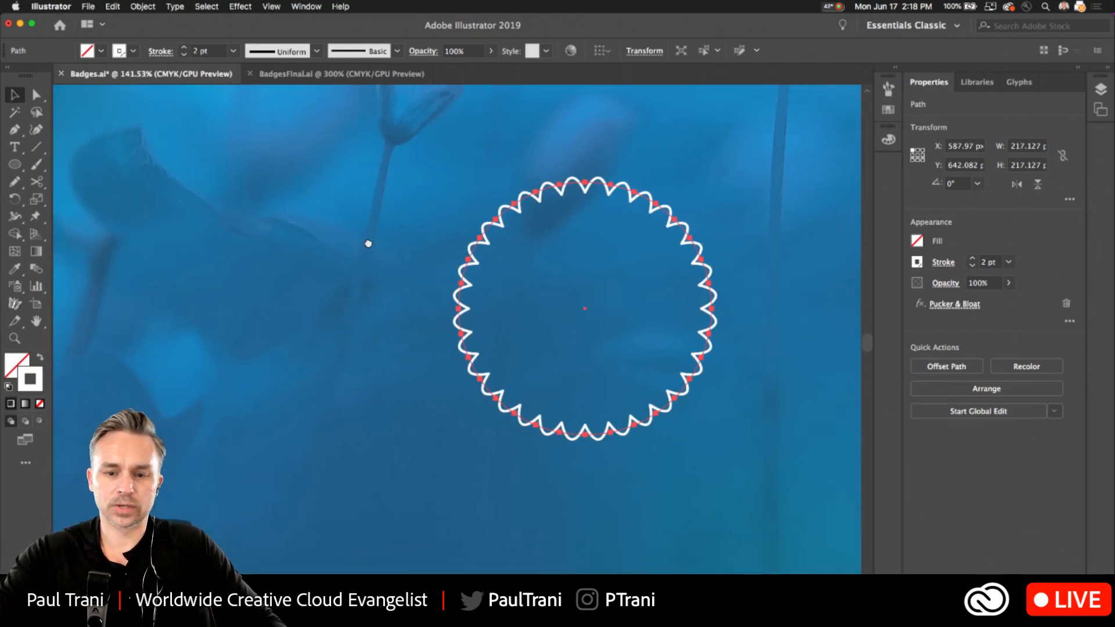
{"action": "left_click", "coordinate": [104, 212]}
{"action": "mouse_move", "coordinate": [516, 218]}
{"action": "left_mouse_down"}
{"action": "mouse_move", "coordinate": [169, 235]}
{"action": "mouse_move", "coordinate": [205, 239]}
{"action": "left_mouse_up"}
{"action": "left_click_drag", "start_coordinate": [92, 204], "coordinate": [160, 212]}
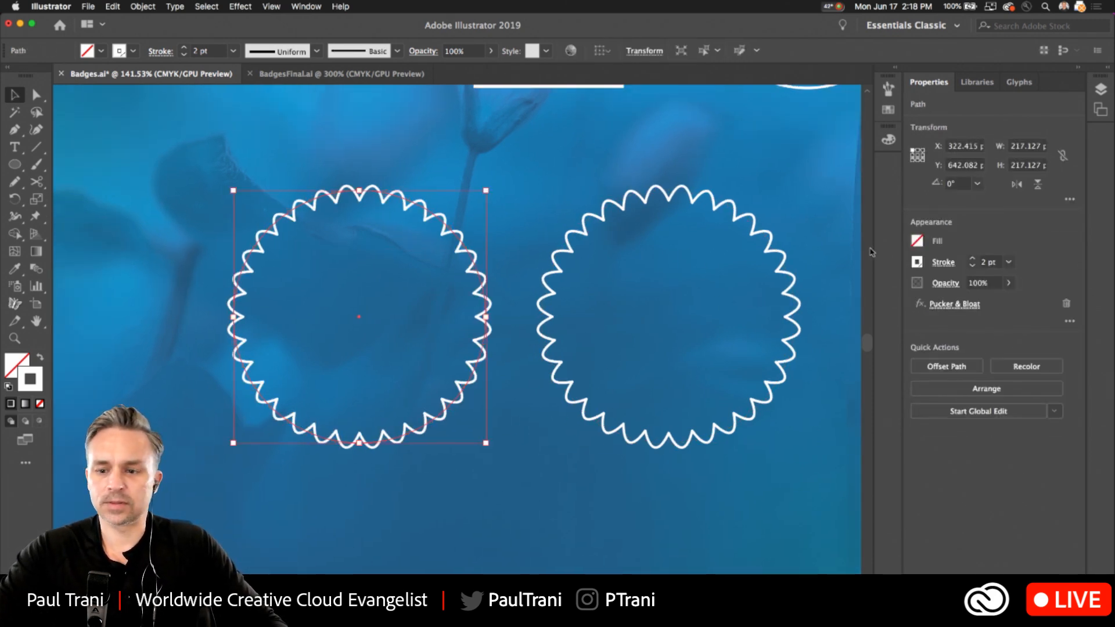
Change the copied circle's Pucker & Bloat amount to -6% with preview on, apply it, and deselect.
{"action": "left_click", "coordinate": [956, 305]}
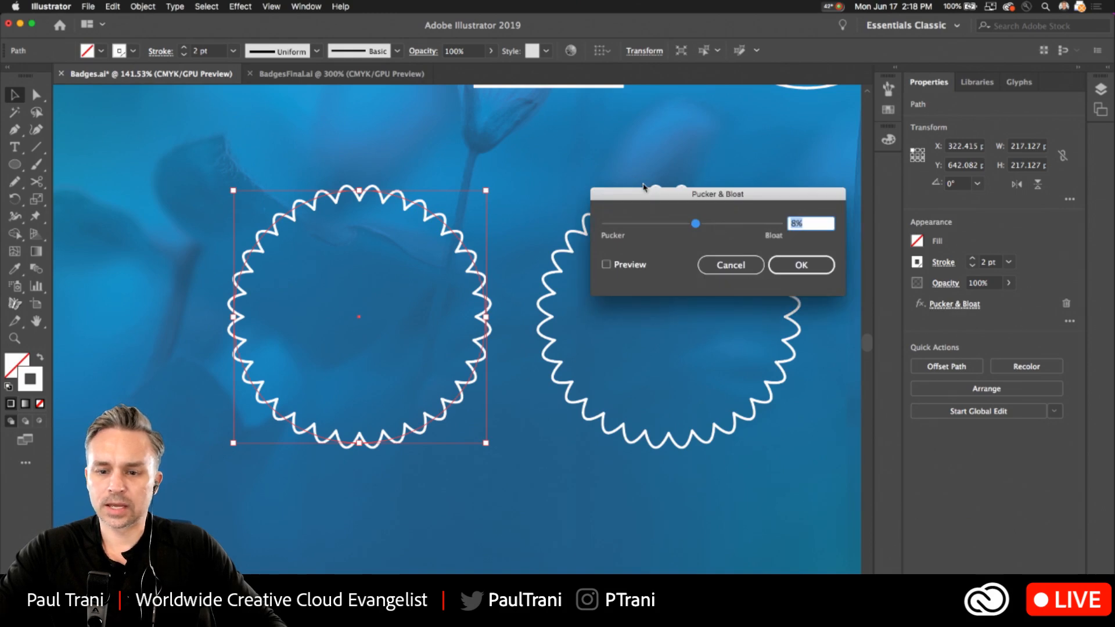
{"action": "left_click_drag", "start_coordinate": [694, 193], "coordinate": [588, 189]}
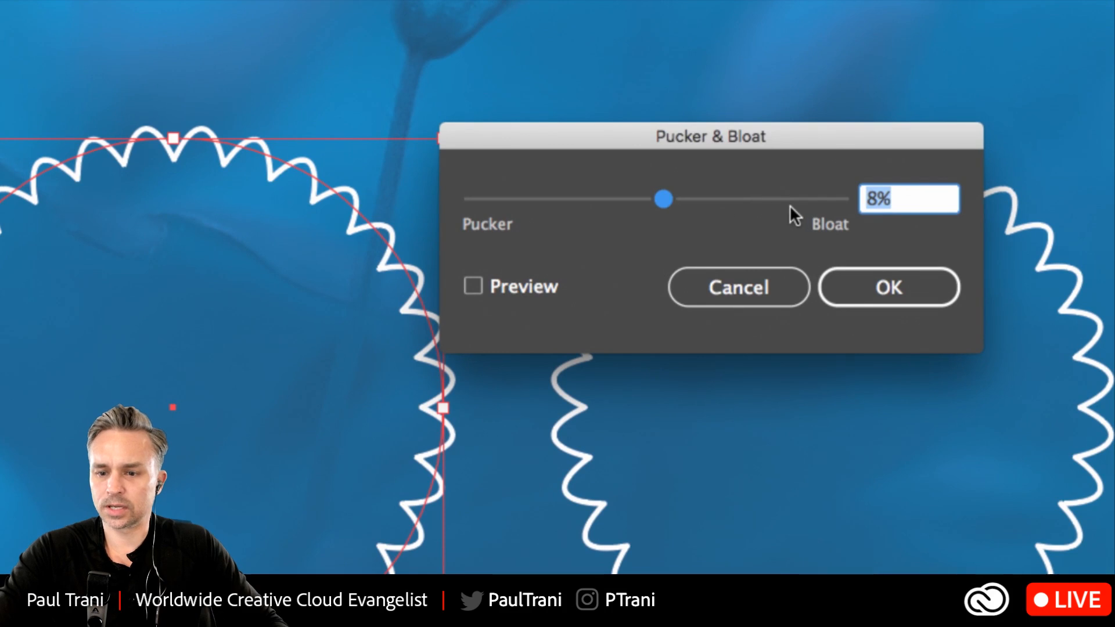
{"action": "left_click_drag", "start_coordinate": [642, 194], "coordinate": [650, 194]}
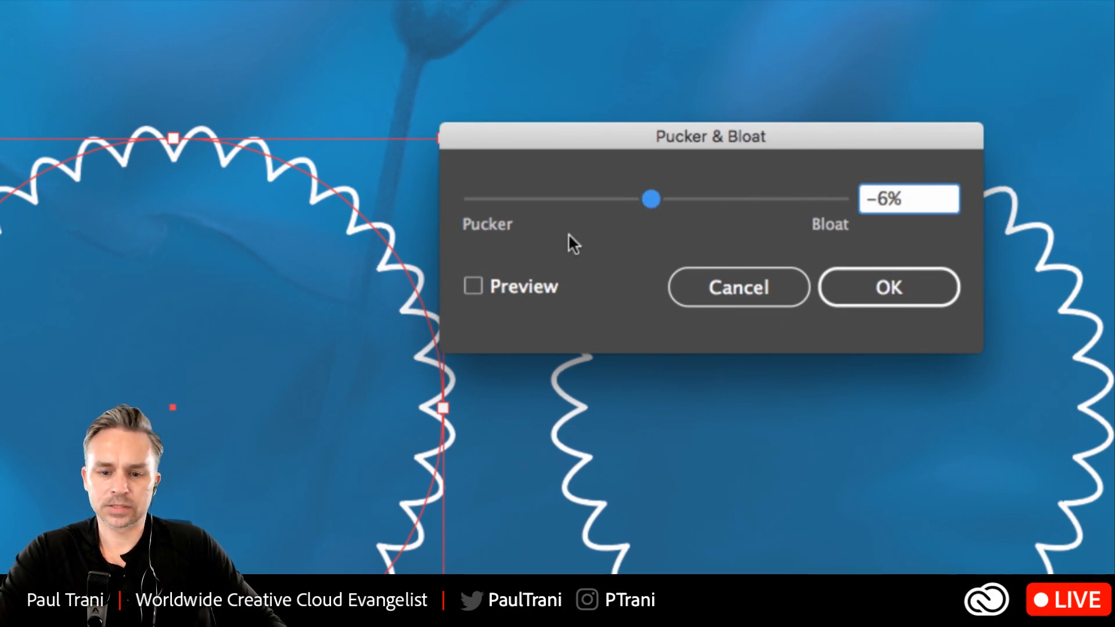
{"action": "left_click", "coordinate": [496, 286]}
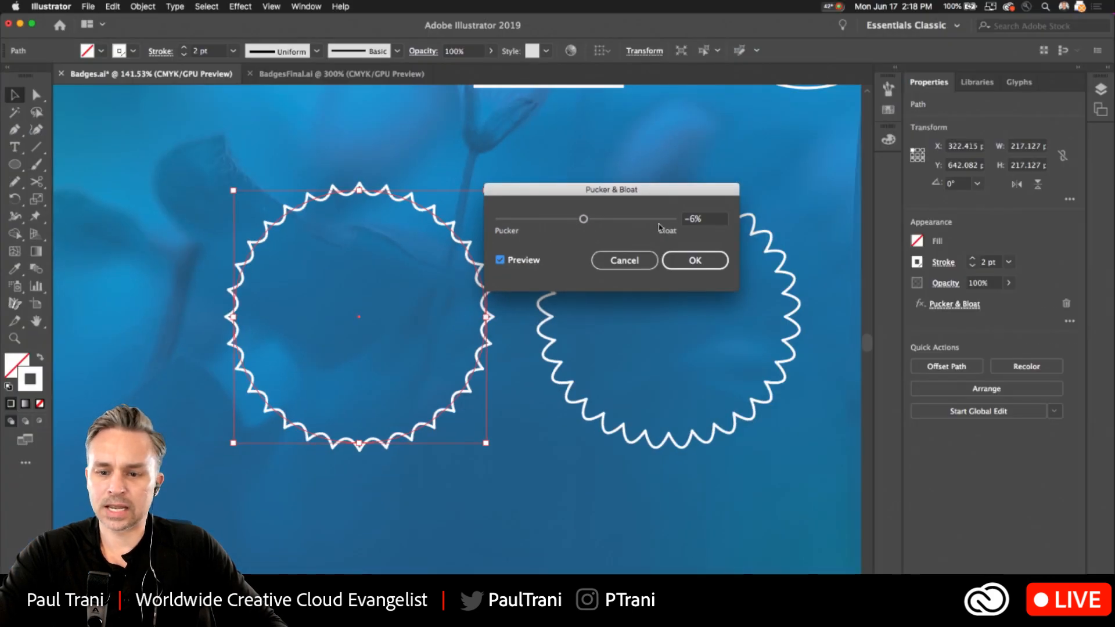
{"action": "left_click", "coordinate": [695, 261]}
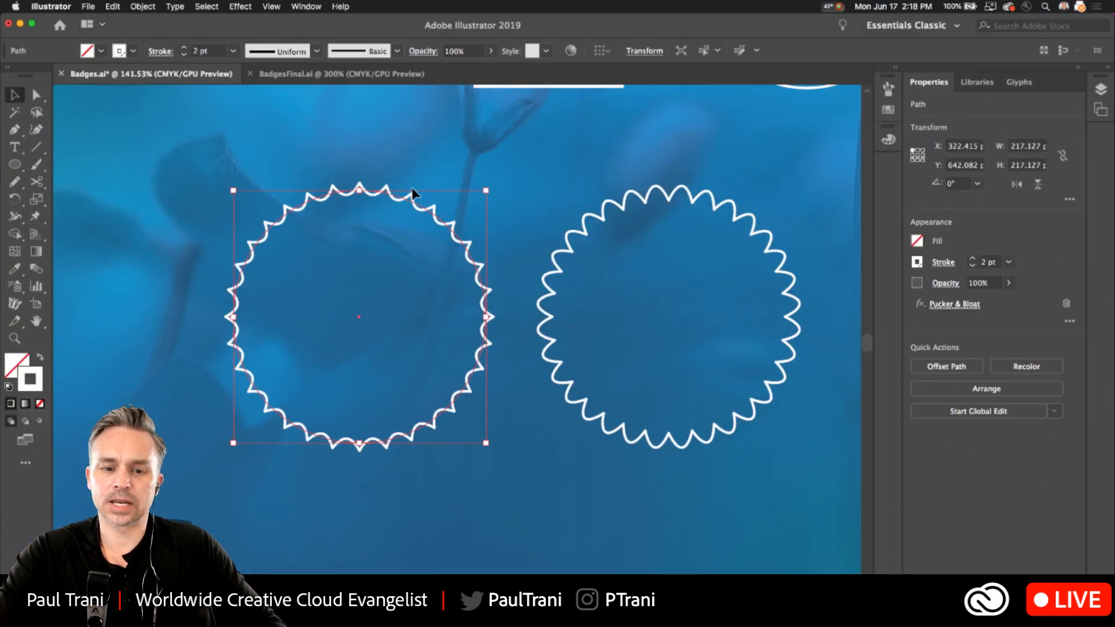
{"action": "left_click", "coordinate": [318, 143]}
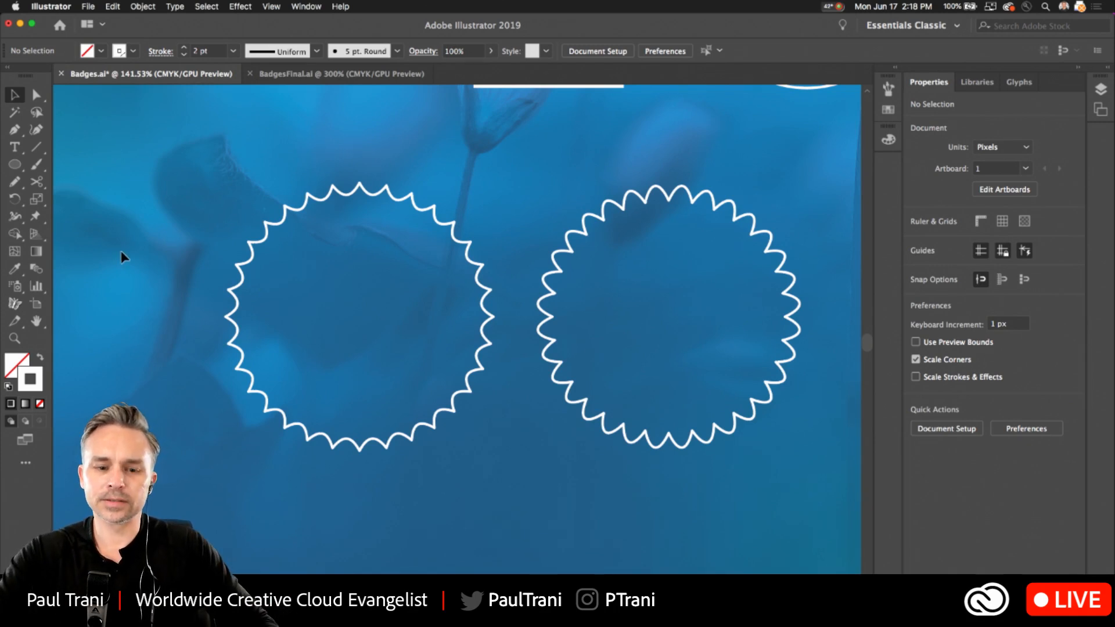
Select the three frames in the top row and move them up and slightly right on the artboard.
{"action": "left_click_drag", "start_coordinate": [175, 257], "coordinate": [174, 203]}
{"action": "left_click_drag", "start_coordinate": [572, 341], "coordinate": [462, 524]}
{"action": "scroll", "coordinate": [463, 524], "scroll_direction": "down", "scroll_amount": 5}
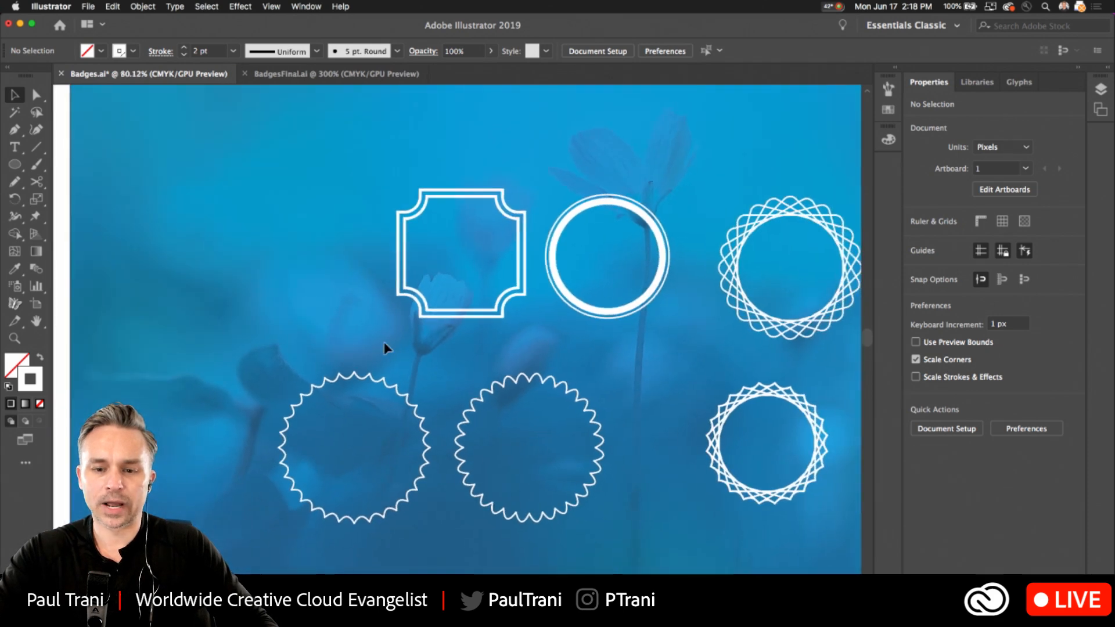
{"action": "left_click_drag", "start_coordinate": [307, 219], "coordinate": [219, 235]}
{"action": "left_click_drag", "start_coordinate": [797, 270], "coordinate": [732, 269]}
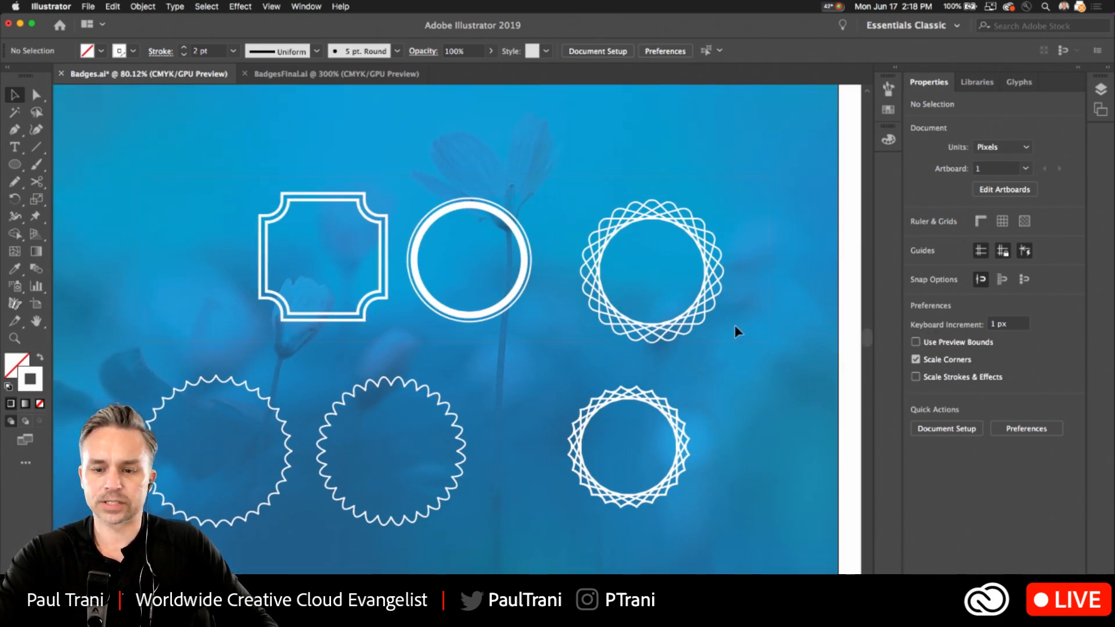
{"action": "left_click_drag", "start_coordinate": [735, 326], "coordinate": [360, 255]}
{"action": "left_click_drag", "start_coordinate": [597, 254], "coordinate": [675, 170]}
{"action": "left_click", "coordinate": [664, 244]}
{"action": "left_click", "coordinate": [747, 197]}
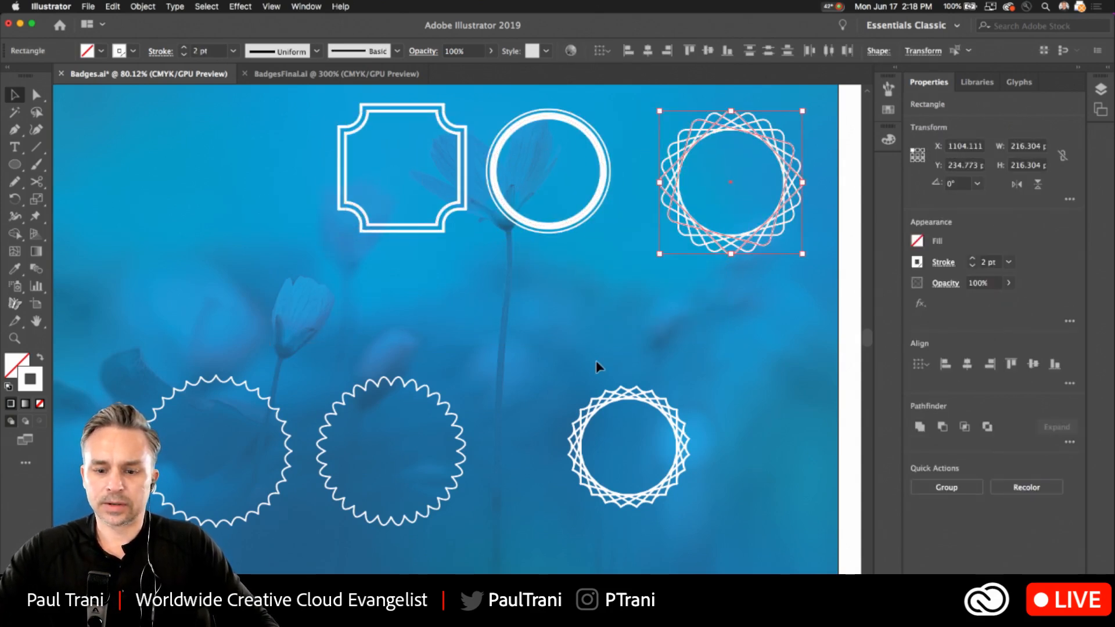
{"action": "left_click", "coordinate": [645, 200]}
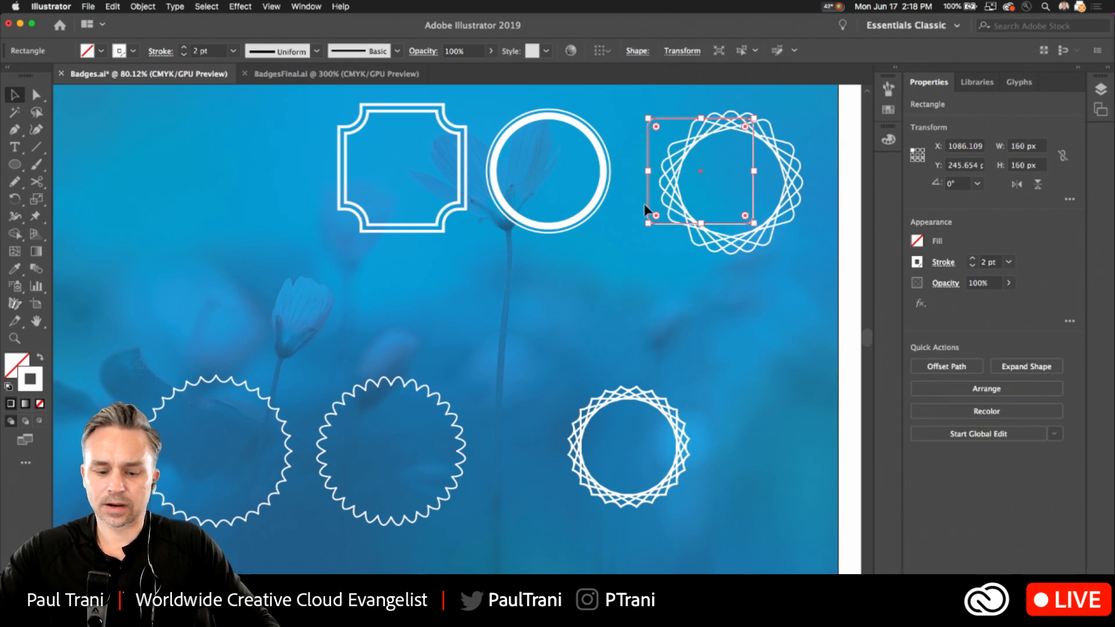
{"action": "key", "text": "z"}
{"action": "left_click", "coordinate": [14, 94]}
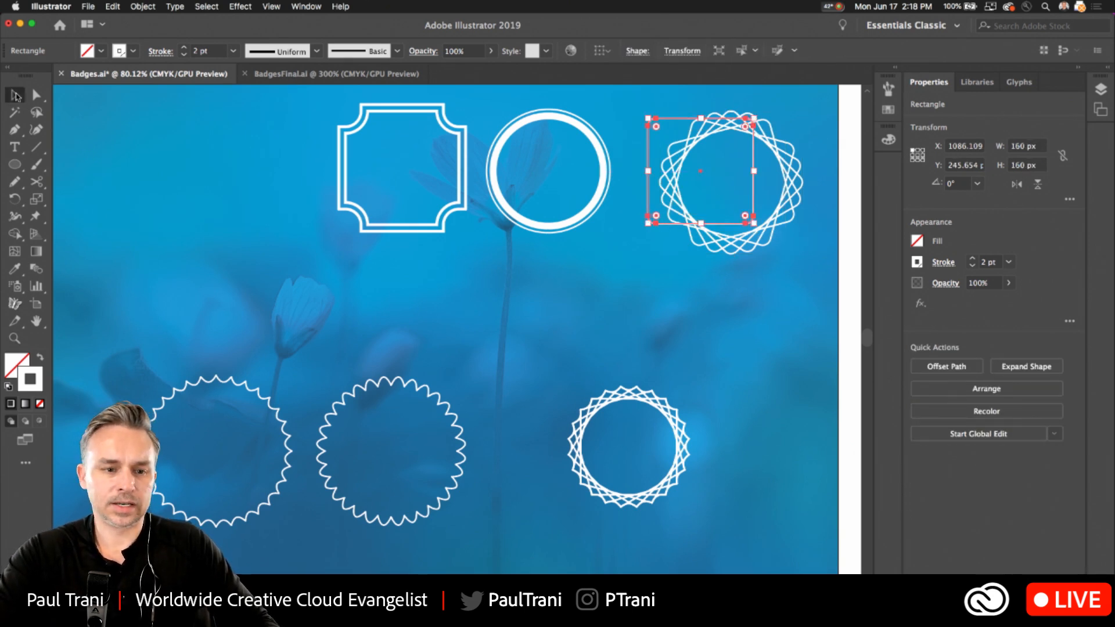
{"action": "key", "text": "super+z"}
Move the upper interlaced ring's selected squares slightly up and left, to about X 1079 px and Y 228 px.
{"action": "left_click", "coordinate": [785, 173]}
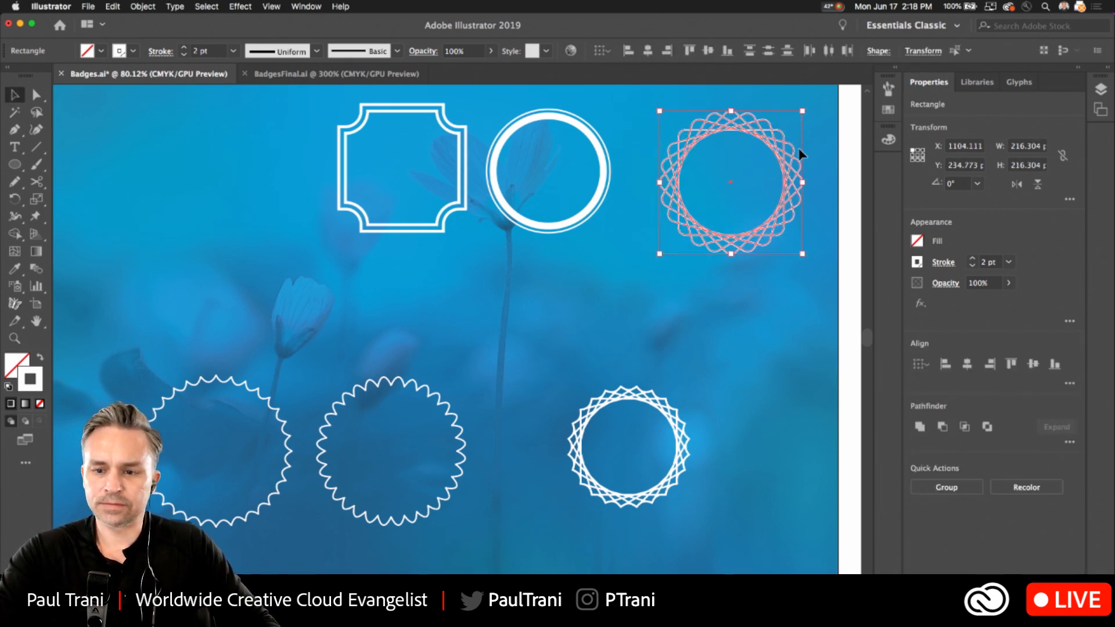
{"action": "left_click_drag", "start_coordinate": [747, 137], "coordinate": [730, 133]}
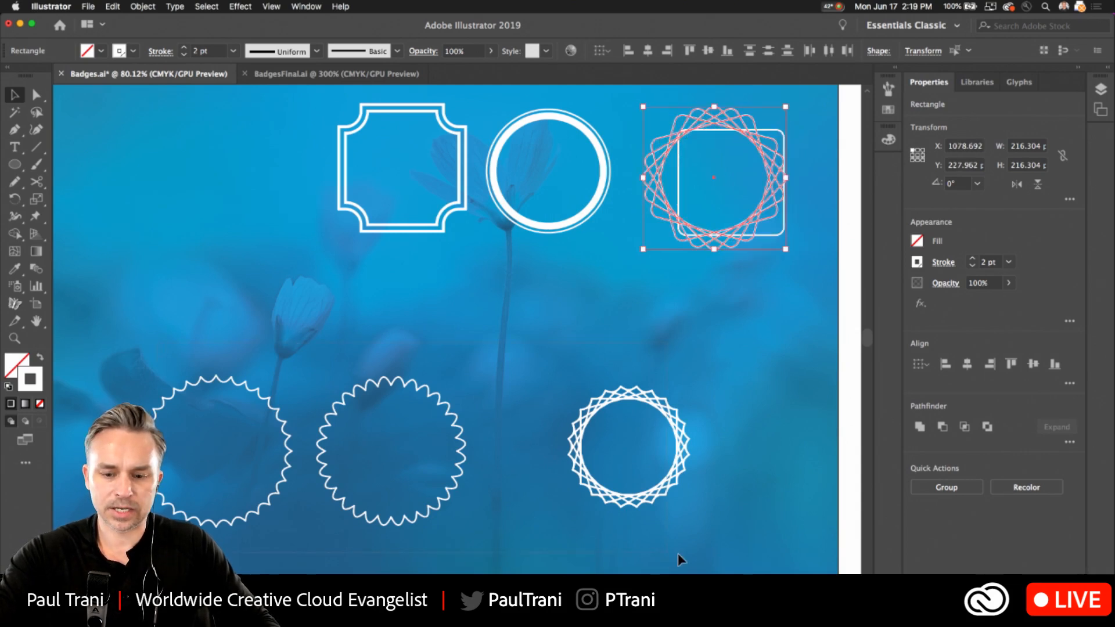
Scale the three lower-row frames down to about 636 by 171 px overall and move them up closer to the top row.
{"action": "left_click_drag", "start_coordinate": [678, 552], "coordinate": [174, 406]}
{"action": "left_click_drag", "start_coordinate": [688, 525], "coordinate": [563, 492]}
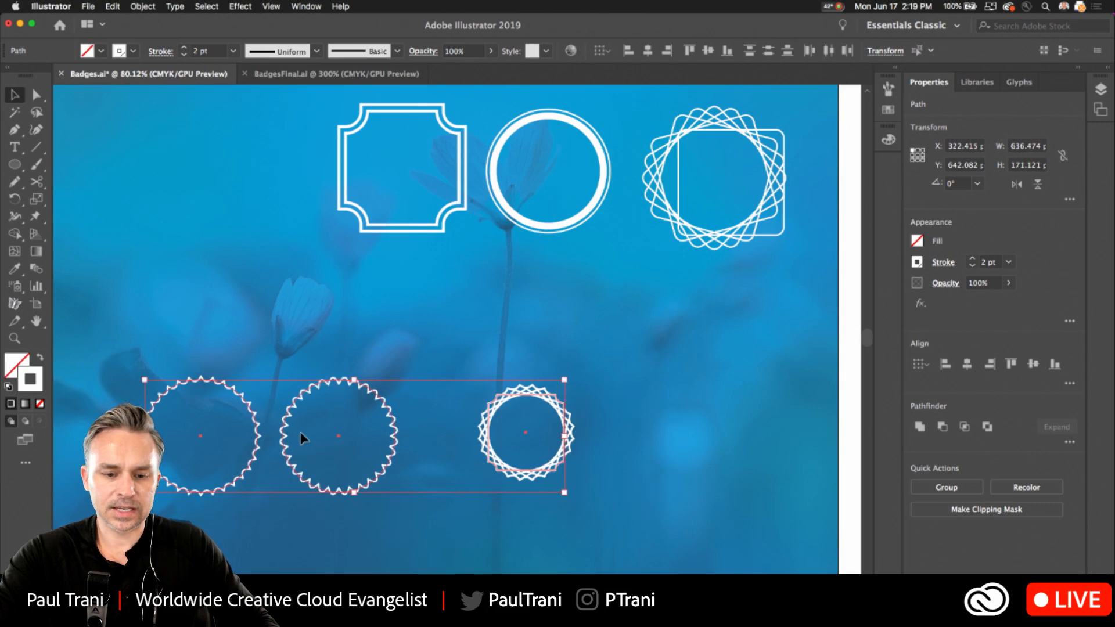
{"action": "left_click_drag", "start_coordinate": [293, 422], "coordinate": [307, 313]}
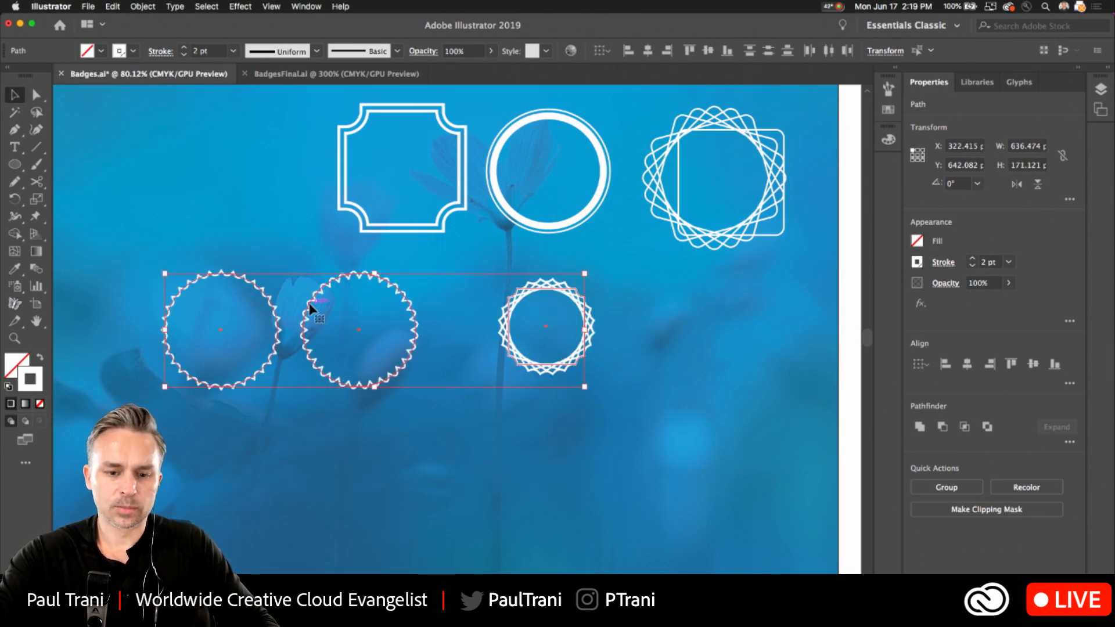
{"action": "left_click", "coordinate": [401, 501]}
Draw a 45° diagonal line about 154 px wide and high below the frames, and cross it with a 90° rotated copy.
{"action": "scroll", "coordinate": [433, 516], "scroll_direction": "up", "scroll_amount": 3}
{"action": "scroll", "coordinate": [433, 516], "scroll_direction": "up", "scroll_amount": 1}
{"action": "left_click", "coordinate": [36, 147]}
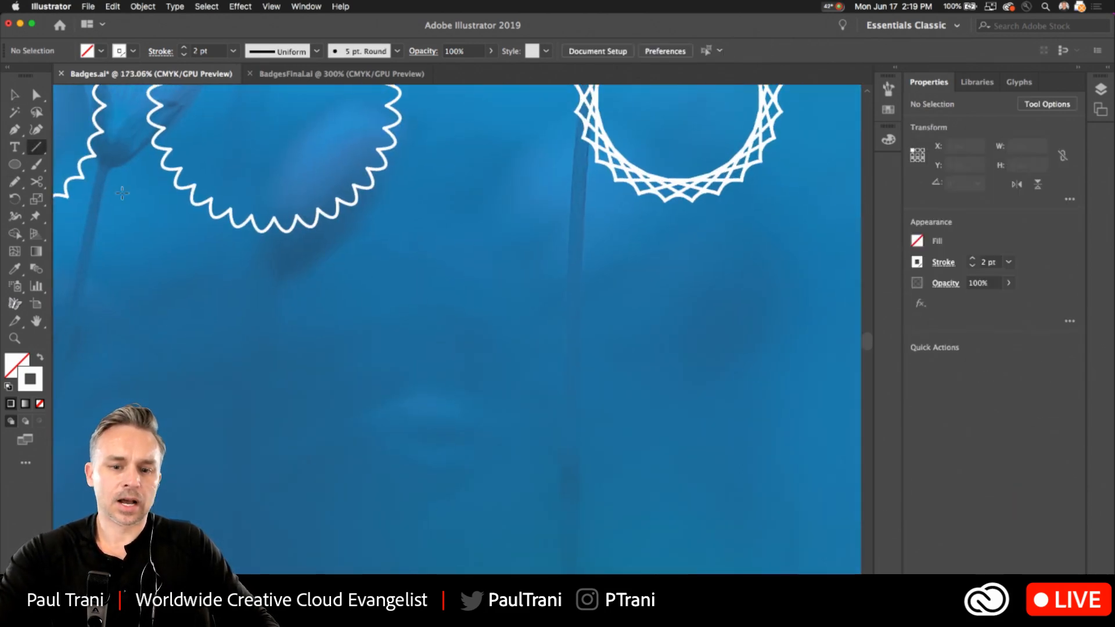
{"action": "mouse_move", "coordinate": [454, 254]}
{"action": "left_mouse_down"}
{"action": "mouse_move", "coordinate": [649, 479]}
{"action": "mouse_move", "coordinate": [673, 473]}
{"action": "left_mouse_up"}
{"action": "key", "text": "v"}
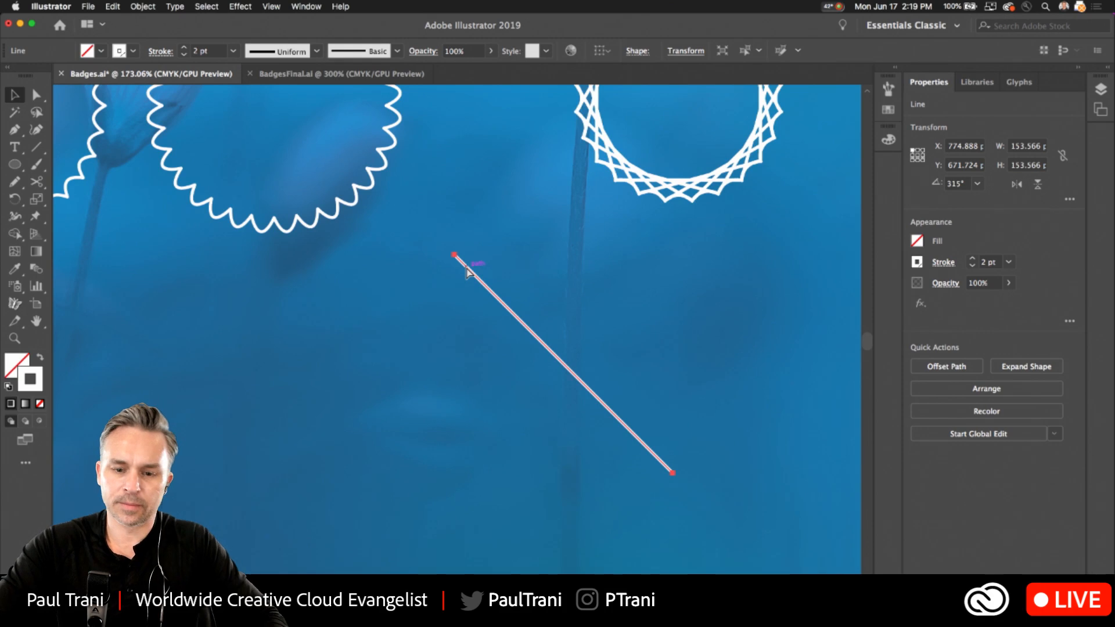
{"action": "left_click_drag", "start_coordinate": [459, 259], "coordinate": [781, 260]}
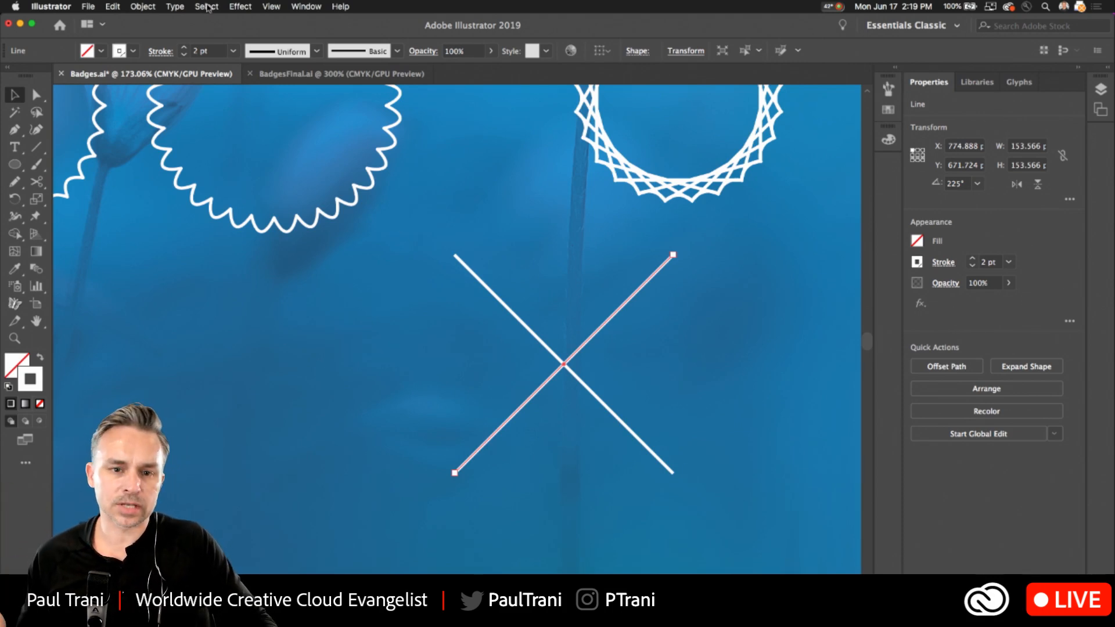
Open the Arrows_Standard brush library for the crossed lines.
{"action": "left_click", "coordinate": [272, 6]}
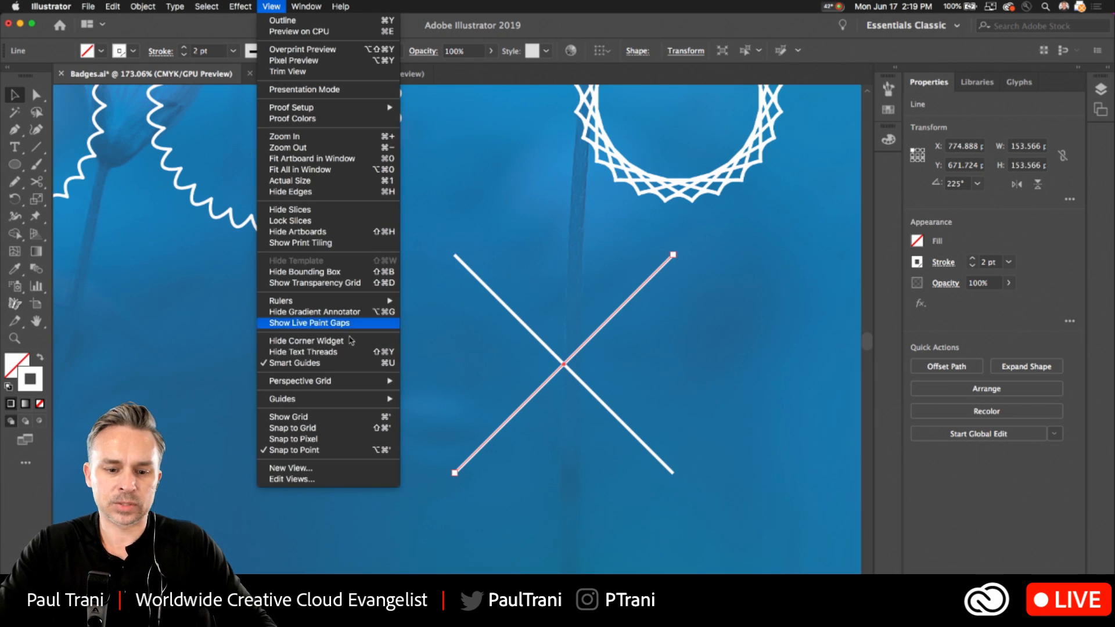
{"action": "mouse_move", "coordinate": [306, 7]}
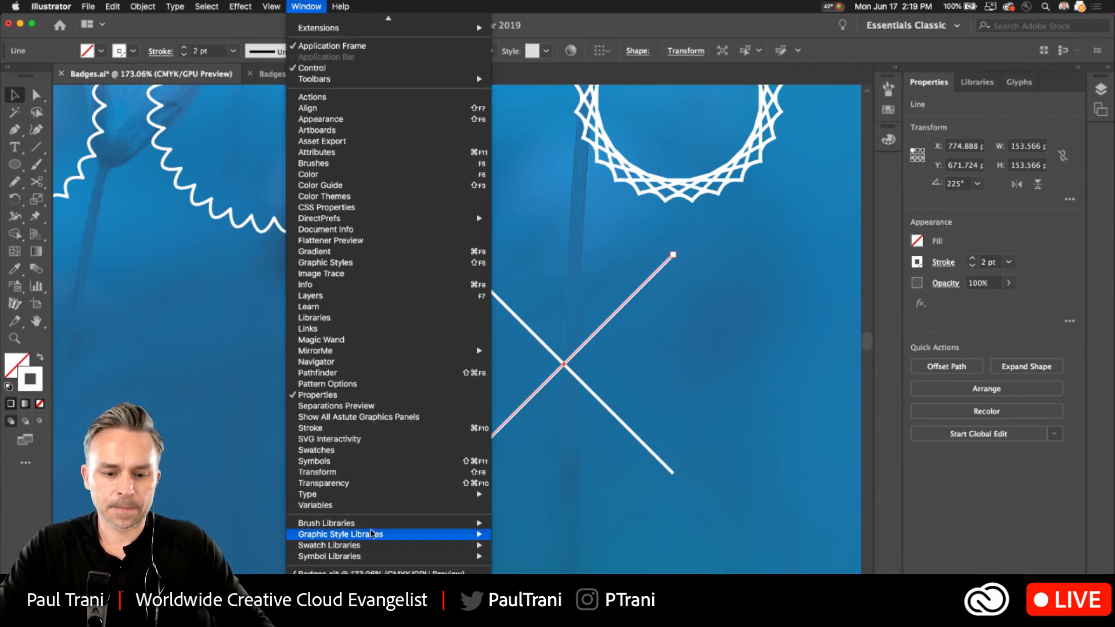
{"action": "mouse_move", "coordinate": [372, 526]}
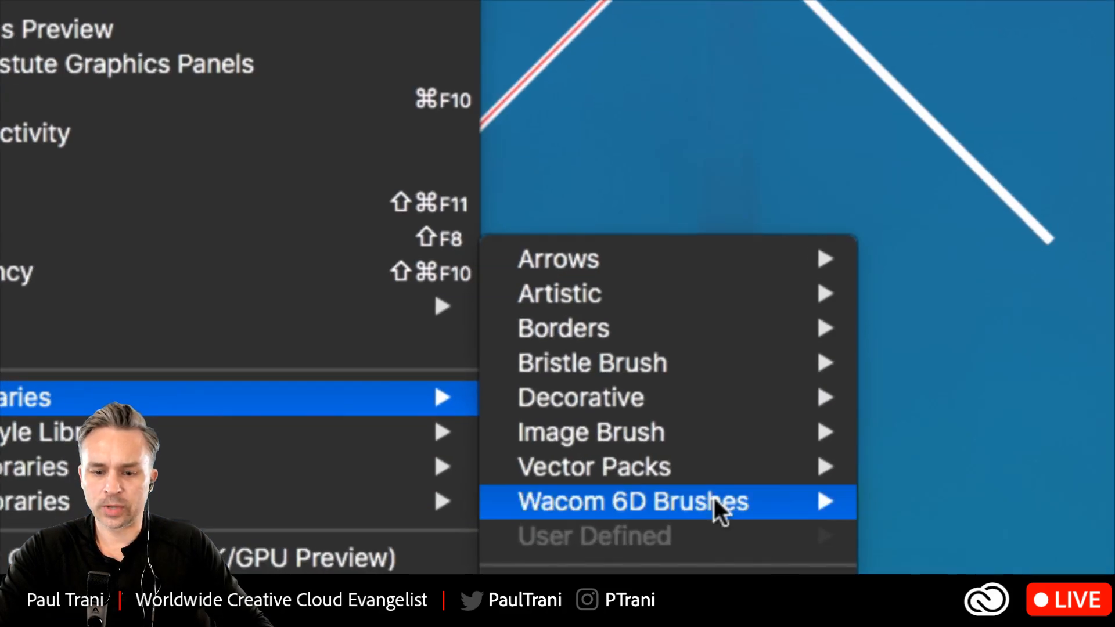
{"action": "mouse_move", "coordinate": [736, 490]}
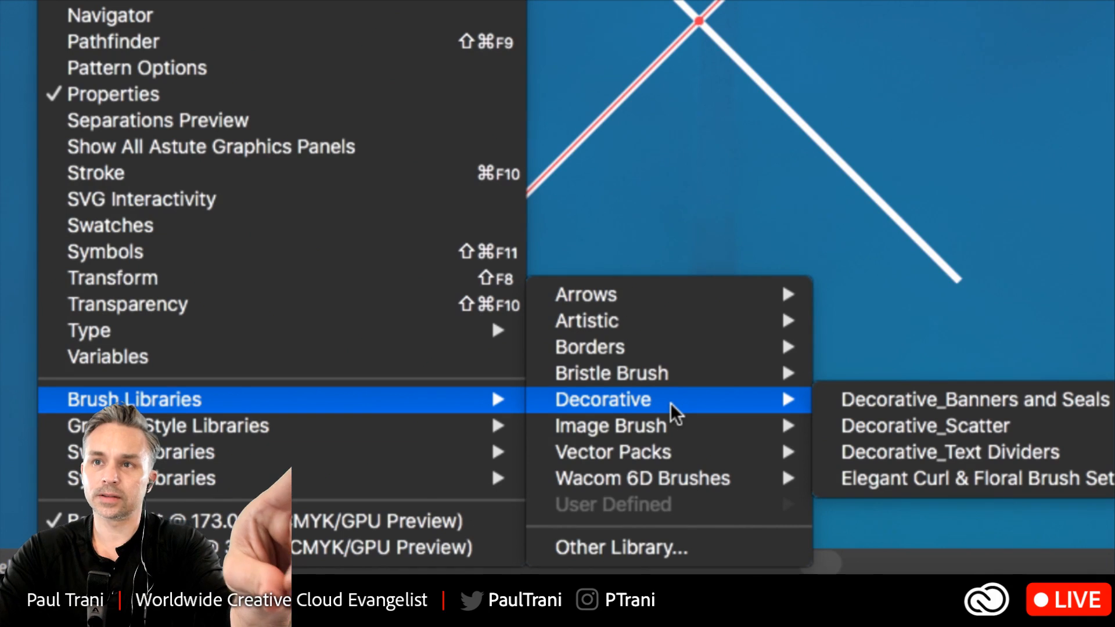
{"action": "mouse_move", "coordinate": [609, 290]}
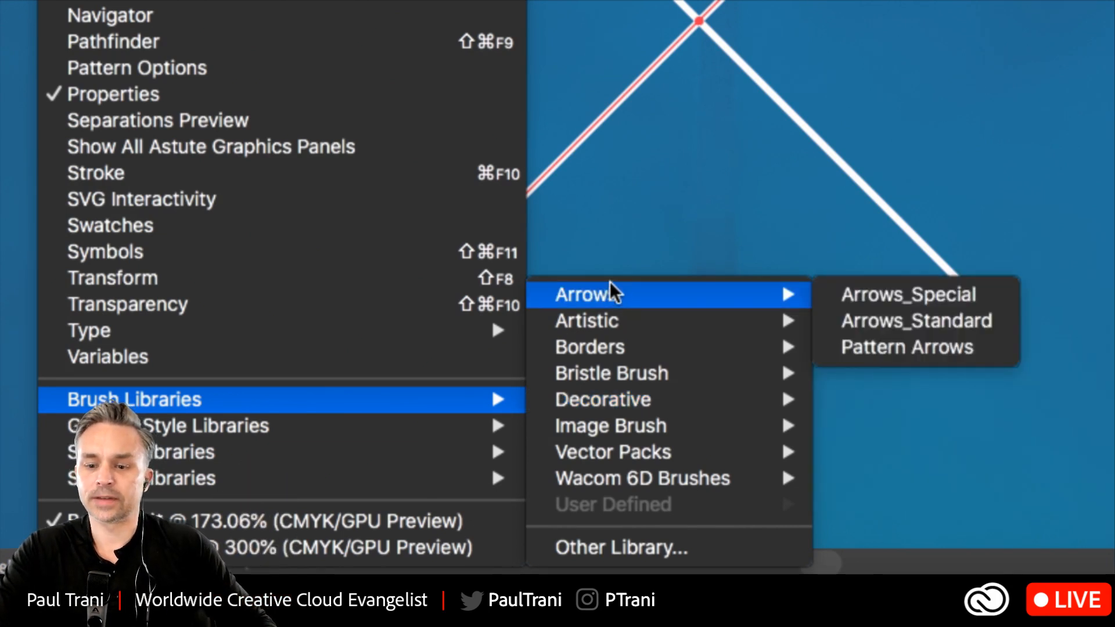
{"action": "left_click", "coordinate": [888, 322]}
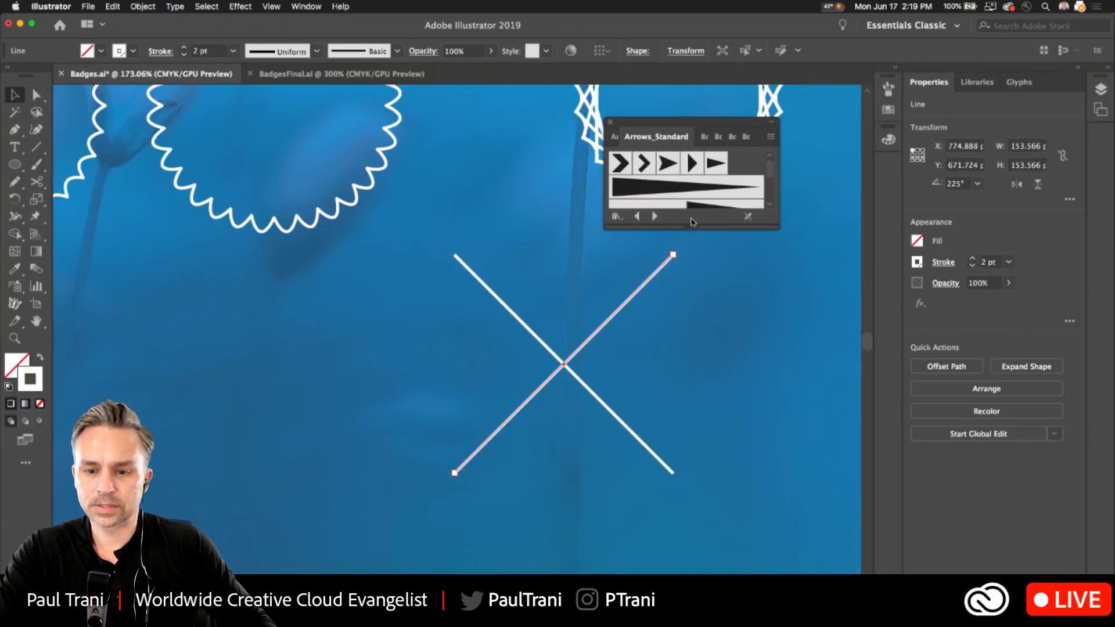
Make the Arrows_Standard brush library taller, move it off the crossed lines, and select both lines.
{"action": "left_click_drag", "start_coordinate": [693, 224], "coordinate": [693, 467]}
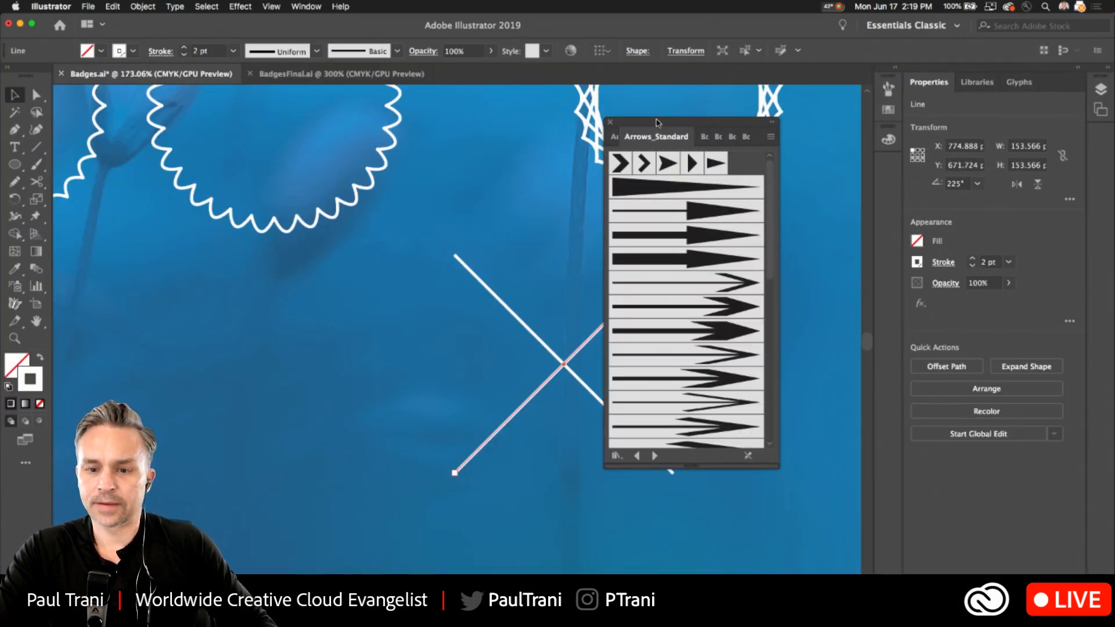
{"action": "left_click_drag", "start_coordinate": [658, 122], "coordinate": [793, 156]}
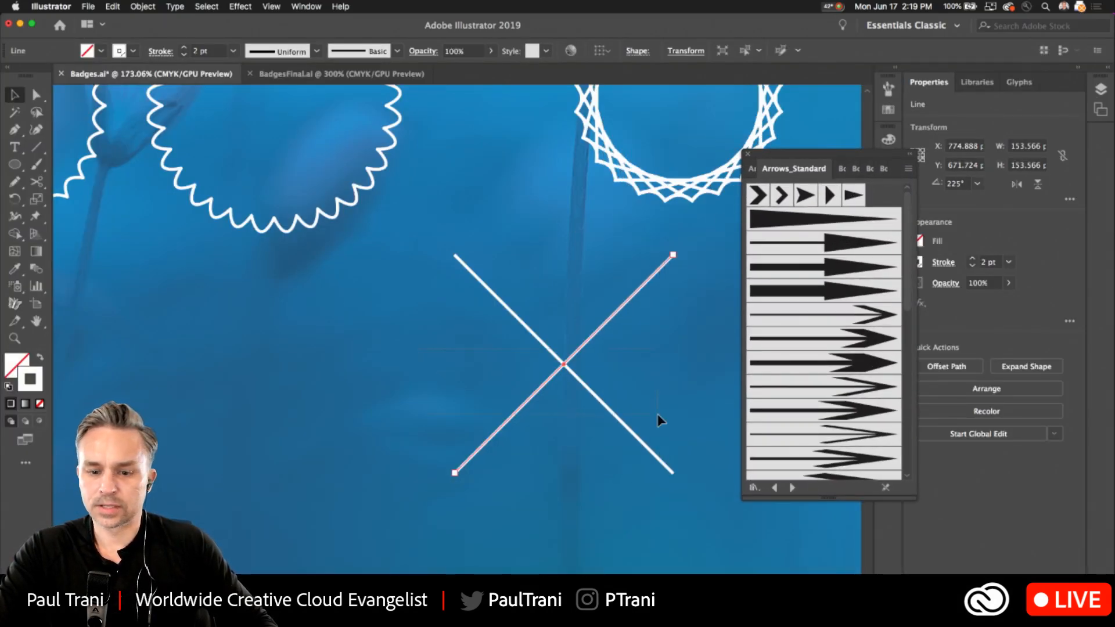
{"action": "key", "text": "super+a"}
Try several Arrows_Standard brushes on the crossed lines, including a thin open arrow and a swept-back barbed arrow.
{"action": "left_click", "coordinate": [793, 387]}
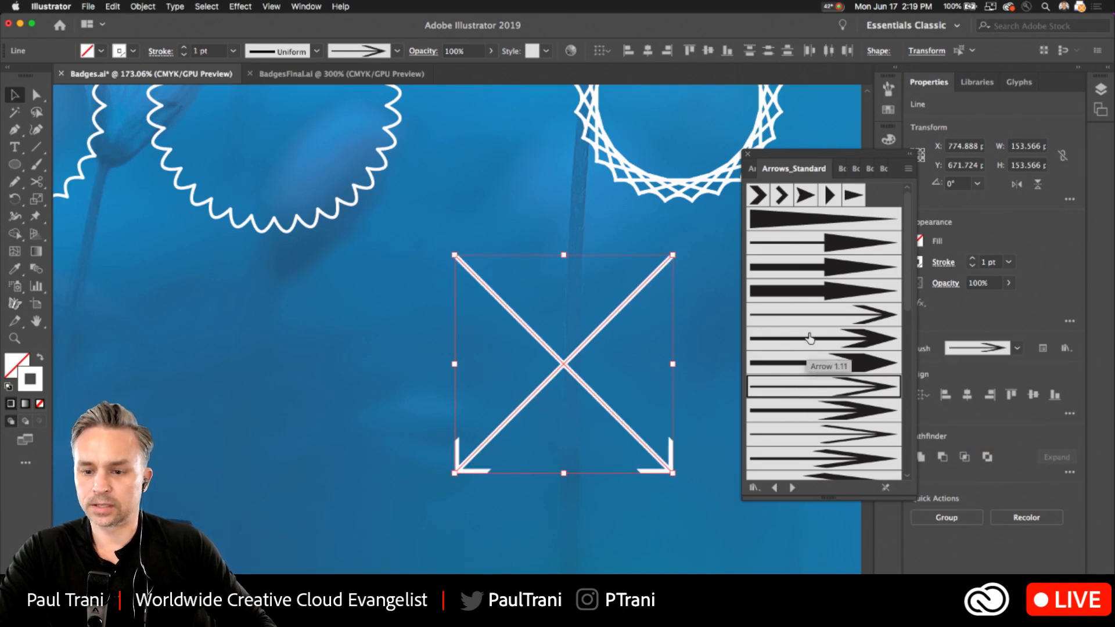
{"action": "scroll", "coordinate": [810, 336], "scroll_direction": "down", "scroll_amount": 10}
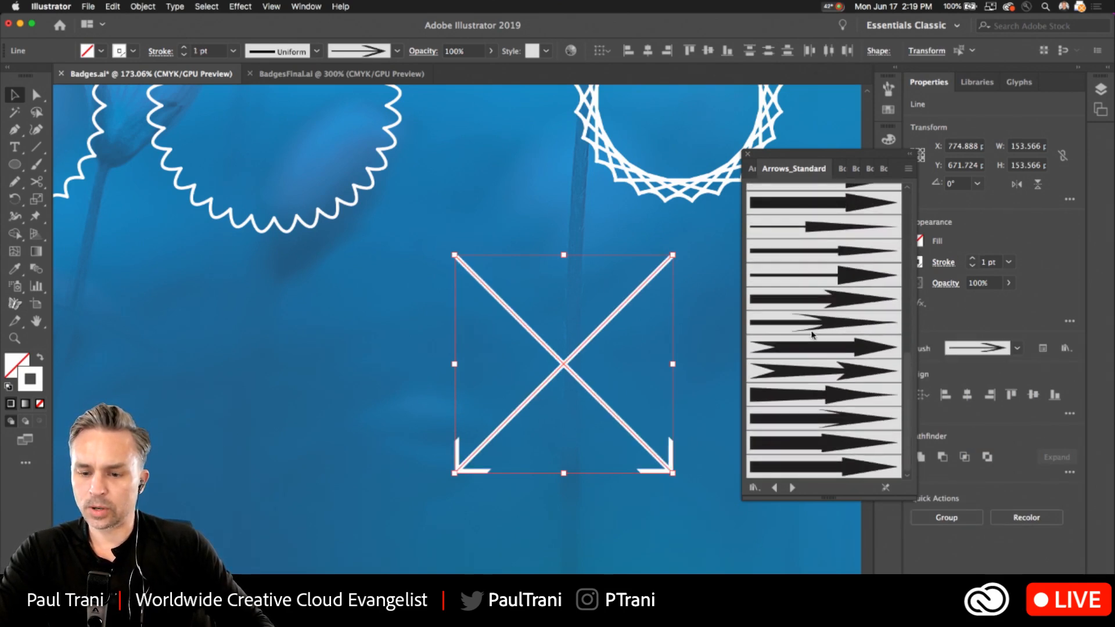
{"action": "left_click", "coordinate": [805, 354]}
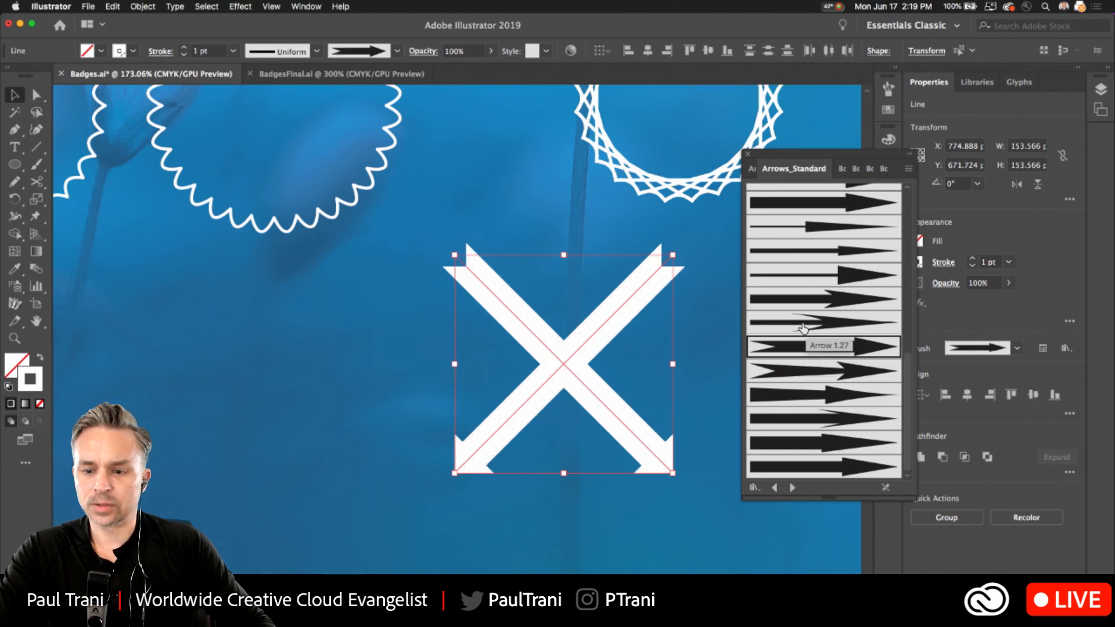
{"action": "left_click", "coordinate": [803, 323]}
Apply the fourth Arrows_Special brush, with outlined feathers and arrowhead, to both crossed lines and set their stroke to 0.75 pt.
{"action": "left_click", "coordinate": [272, 6]}
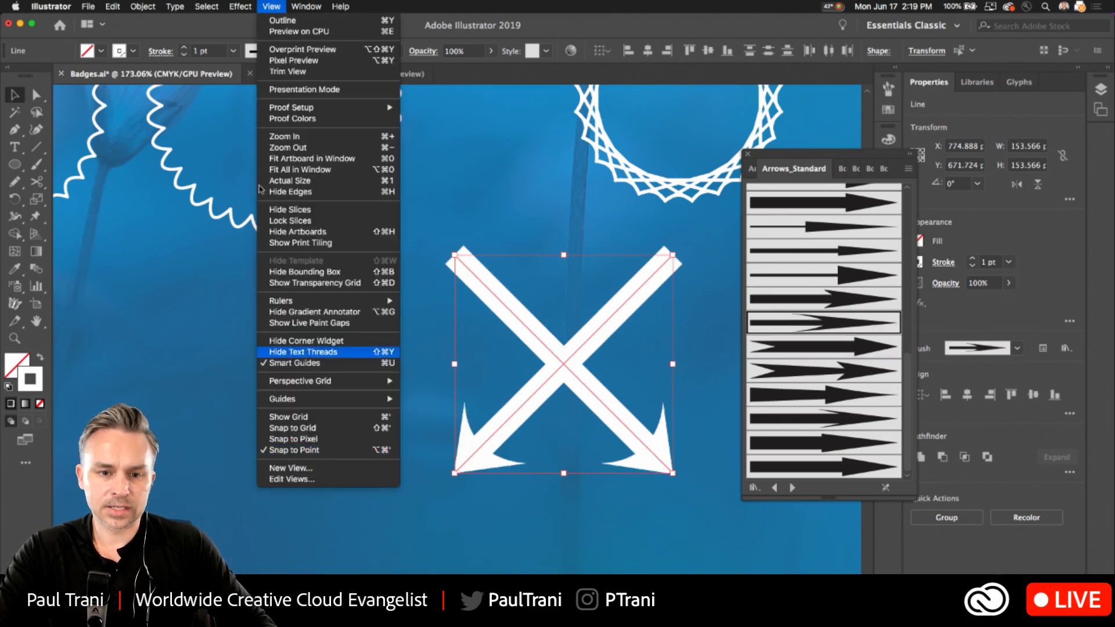
{"action": "mouse_move", "coordinate": [306, 6]}
{"action": "scroll", "coordinate": [388, 348], "scroll_direction": "down", "scroll_amount": 2}
{"action": "scroll", "coordinate": [389, 522], "scroll_direction": "down", "scroll_amount": 1}
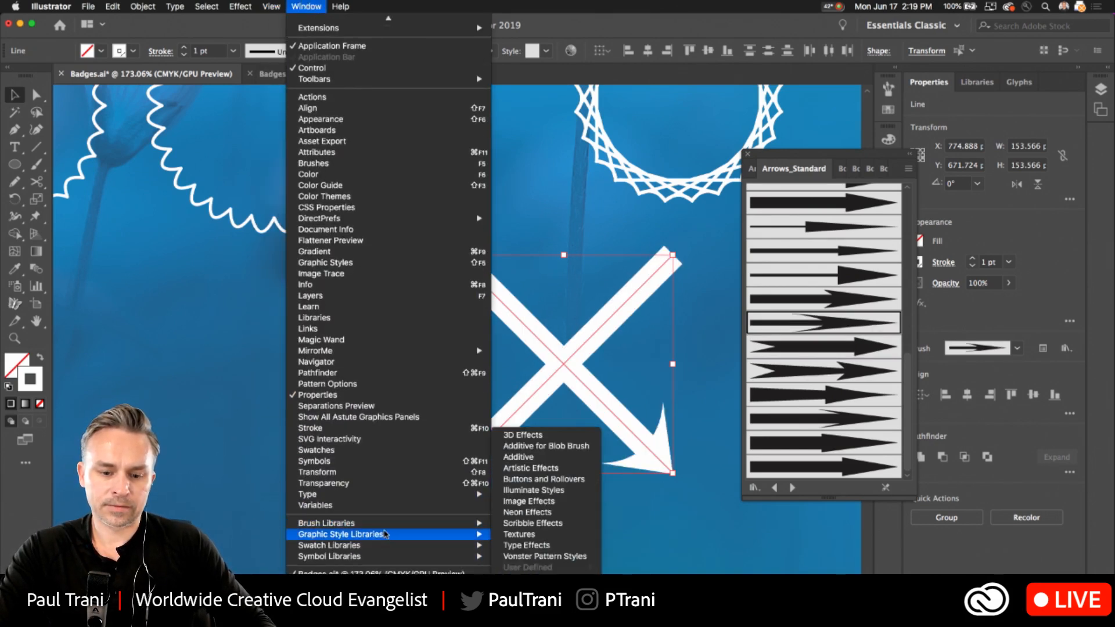
{"action": "mouse_move", "coordinate": [385, 547]}
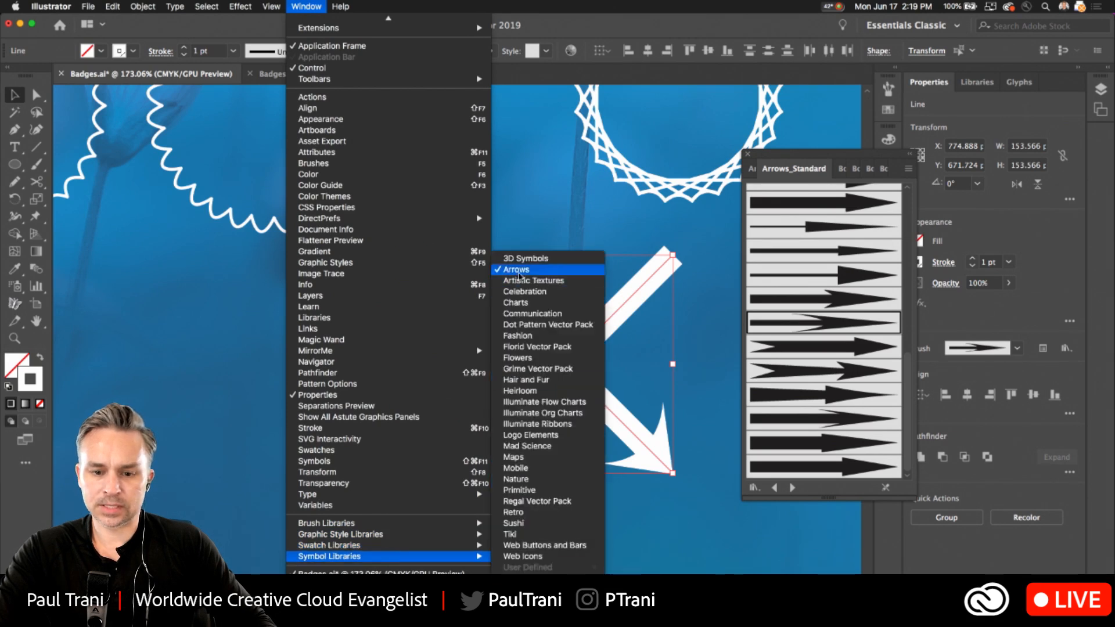
{"action": "mouse_move", "coordinate": [371, 524]}
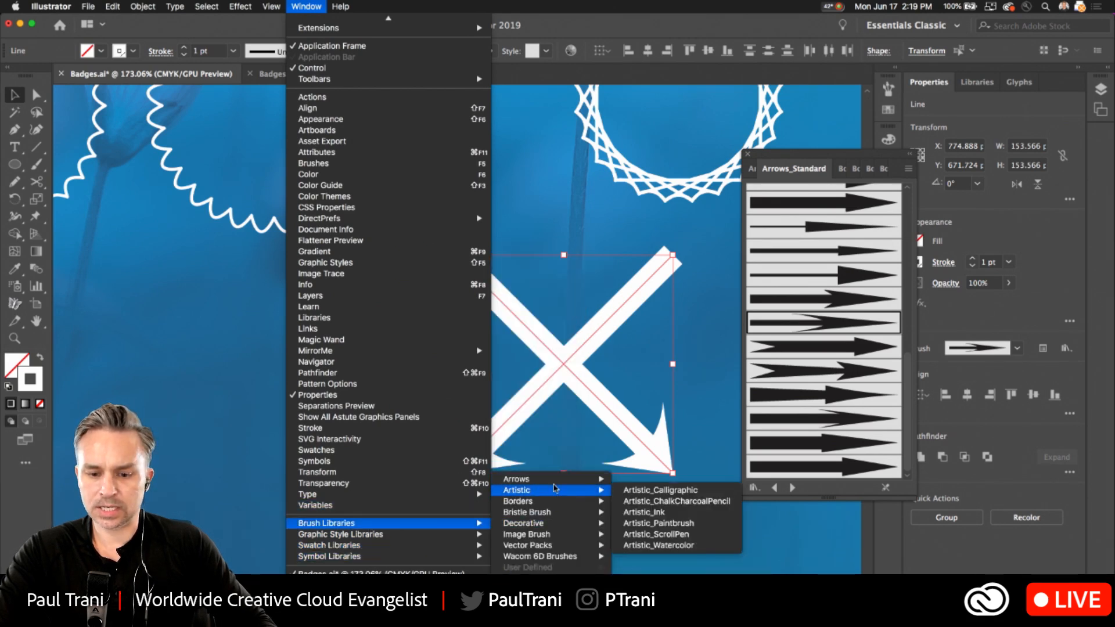
{"action": "mouse_move", "coordinate": [569, 480]}
{"action": "left_click", "coordinate": [649, 480]}
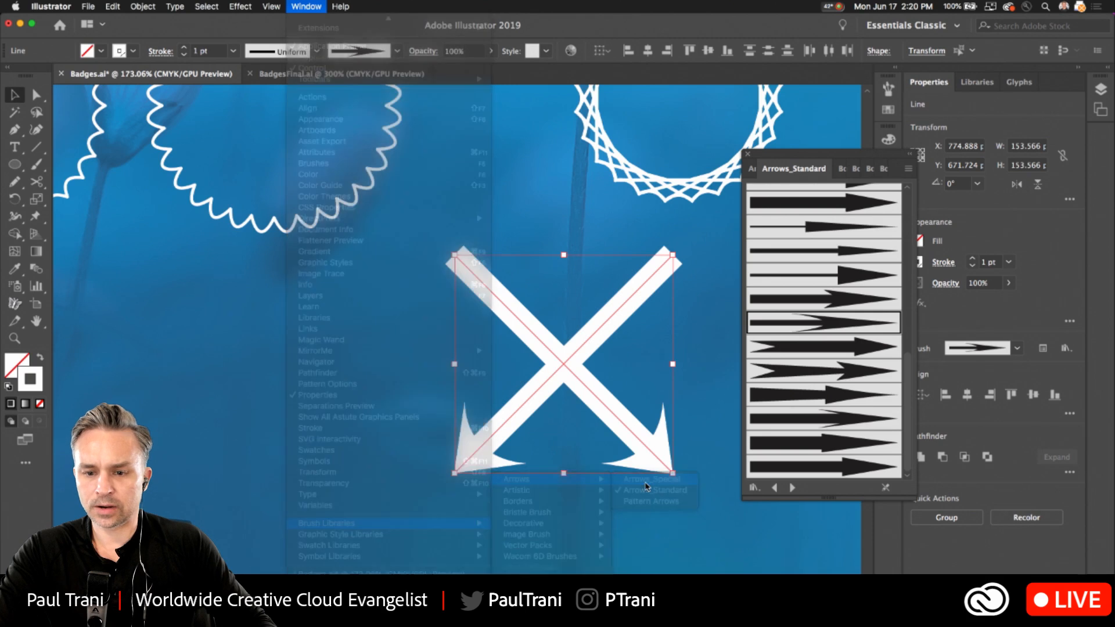
{"action": "left_click", "coordinate": [817, 270]}
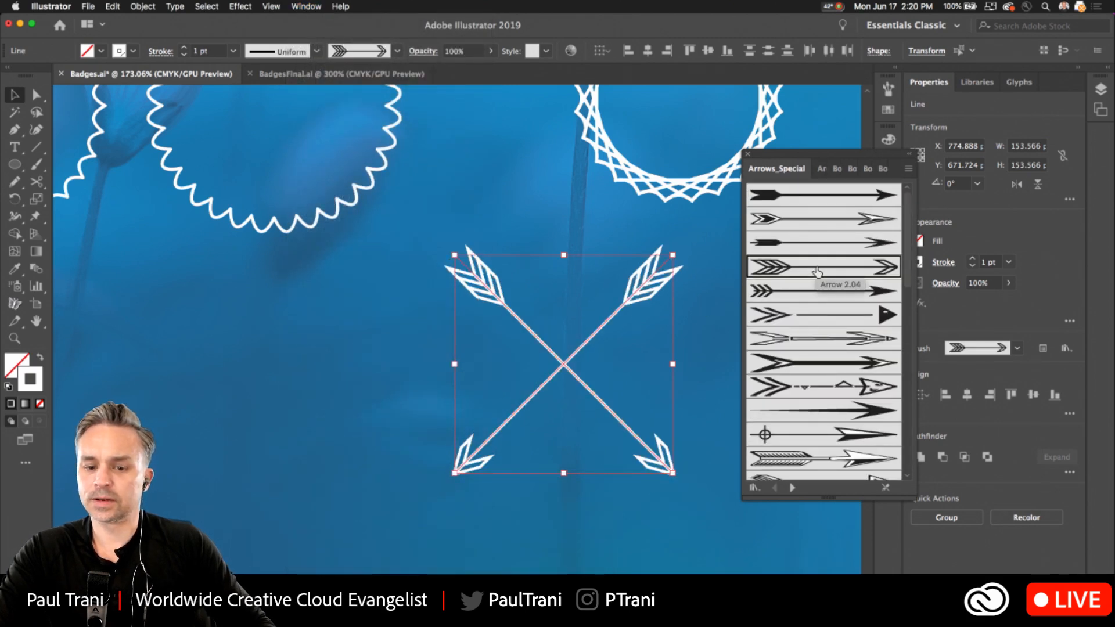
{"action": "left_click", "coordinate": [184, 53]}
{"action": "left_click", "coordinate": [336, 421]}
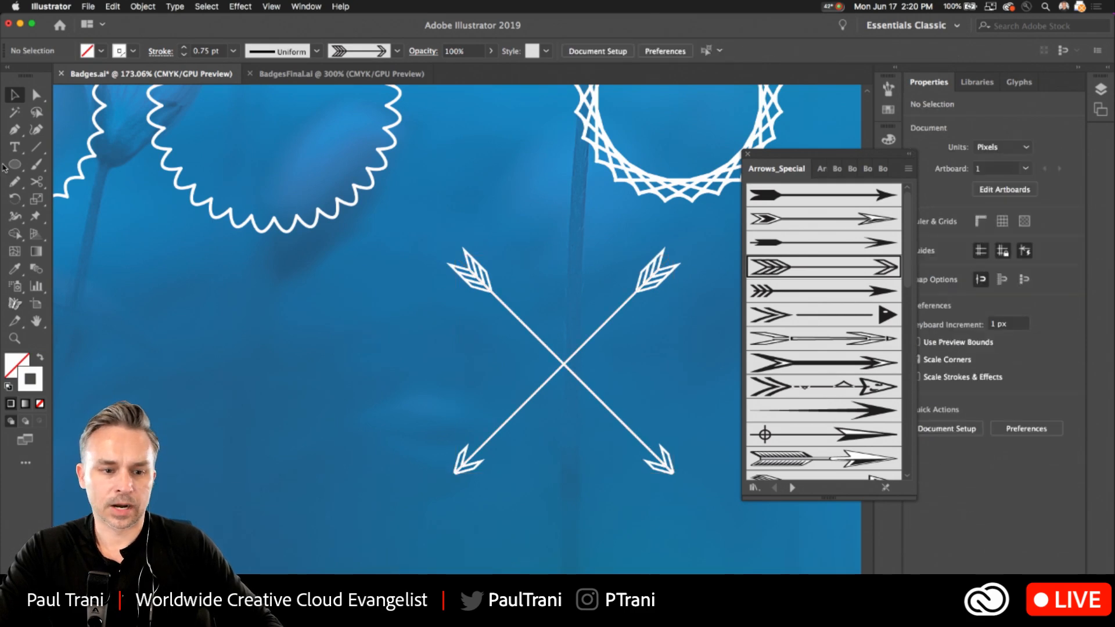
Add a point-text letter "N" to the left of the crossed arrows.
{"action": "left_click", "coordinate": [15, 147]}
{"action": "left_click", "coordinate": [384, 361]}
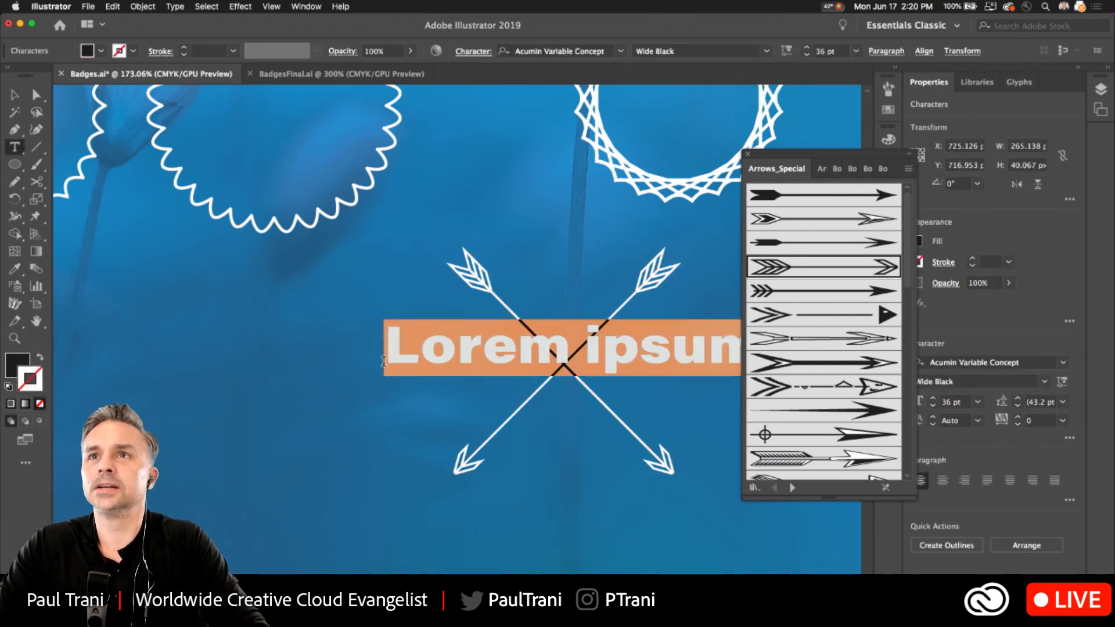
{"action": "type", "text": "n"}
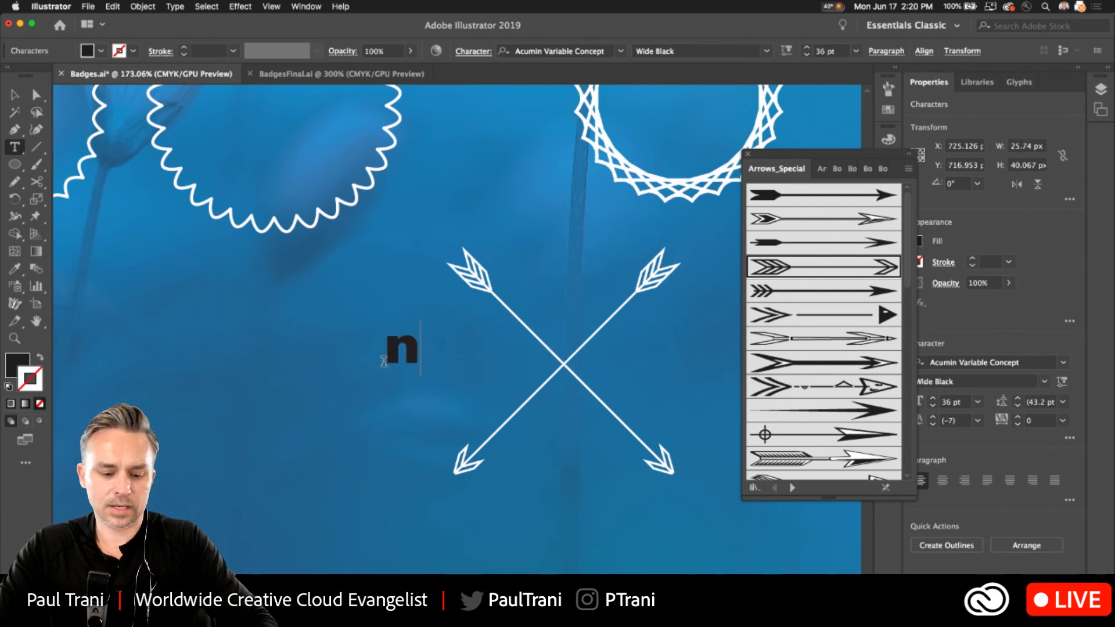
{"action": "key", "text": "BackSpace"}
{"action": "type", "text": "N"}
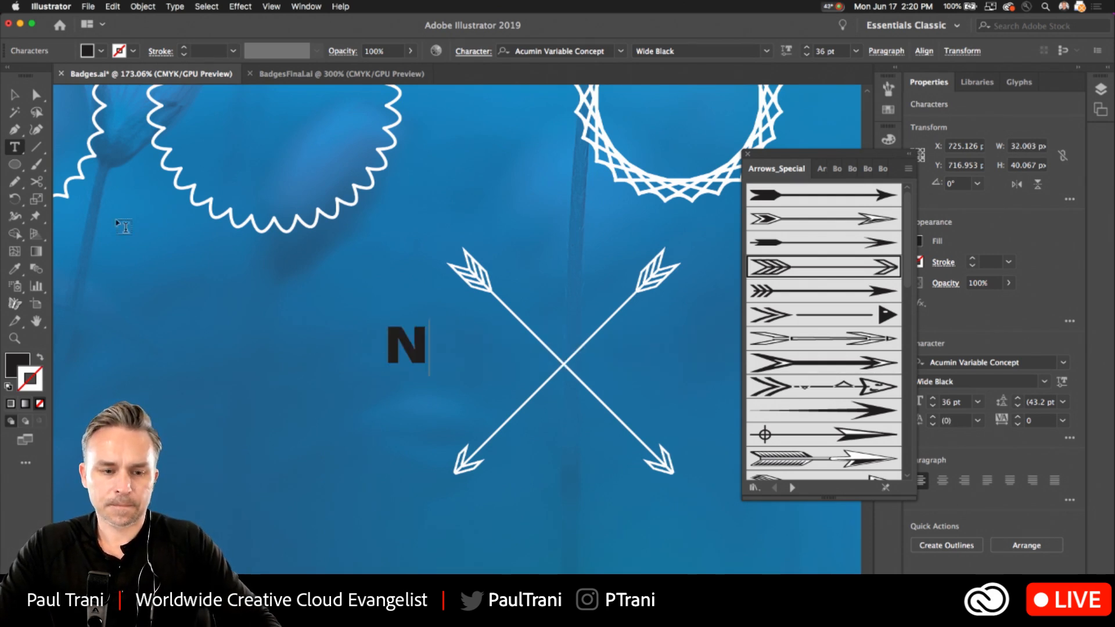
{"action": "left_click", "coordinate": [14, 94]}
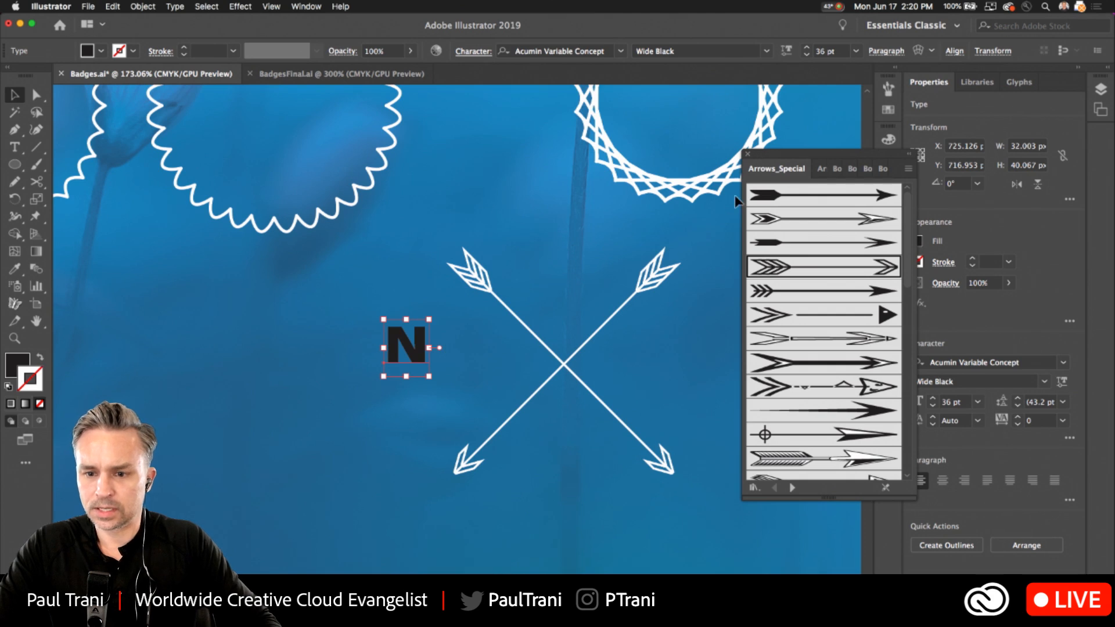
Move the arrow brush library lower and thin the N's variable font weight to 356.
{"action": "mouse_move", "coordinate": [769, 158]}
{"action": "left_mouse_down"}
{"action": "mouse_move", "coordinate": [684, 387]}
{"action": "mouse_move", "coordinate": [691, 398]}
{"action": "left_mouse_up"}
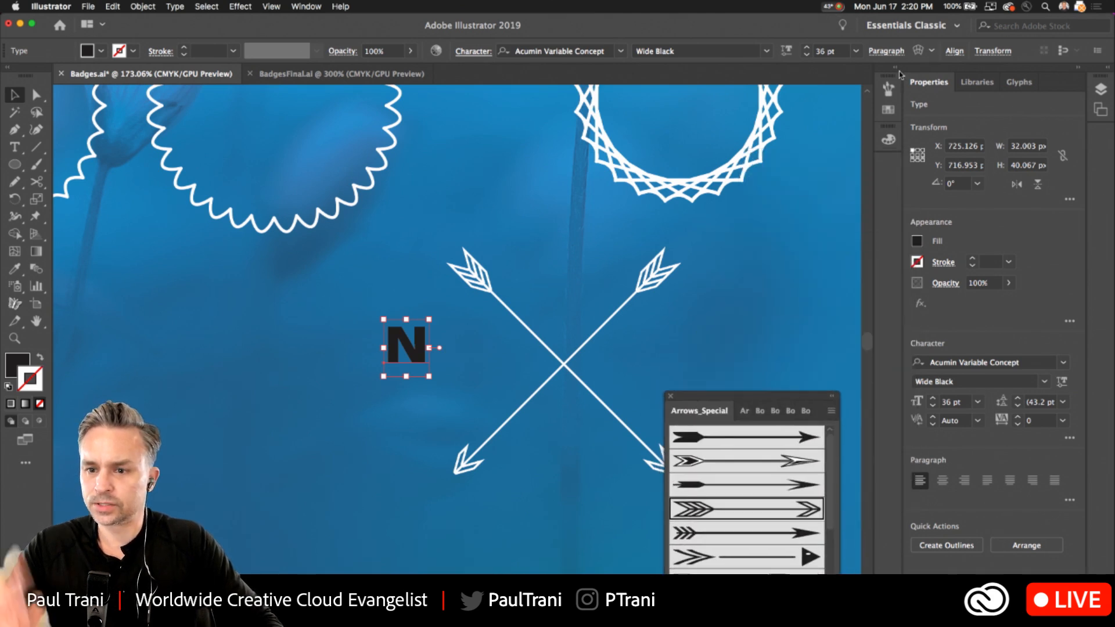
{"action": "left_click", "coordinate": [895, 71]}
{"action": "left_click", "coordinate": [895, 71]}
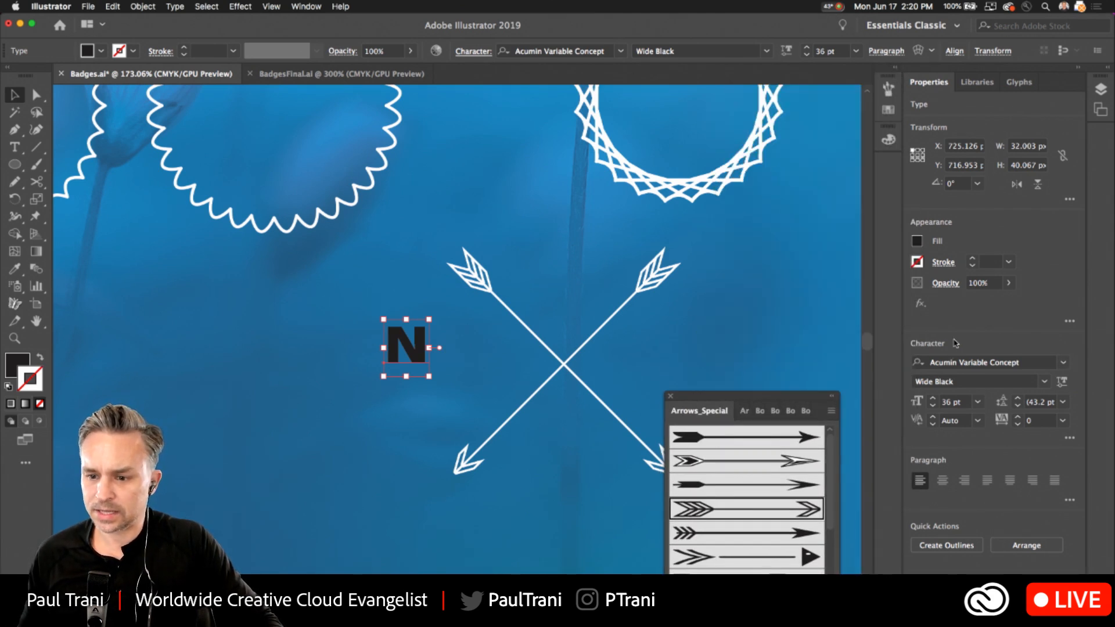
{"action": "left_click", "coordinate": [1061, 381]}
{"action": "left_click_drag", "start_coordinate": [952, 427], "coordinate": [940, 428]}
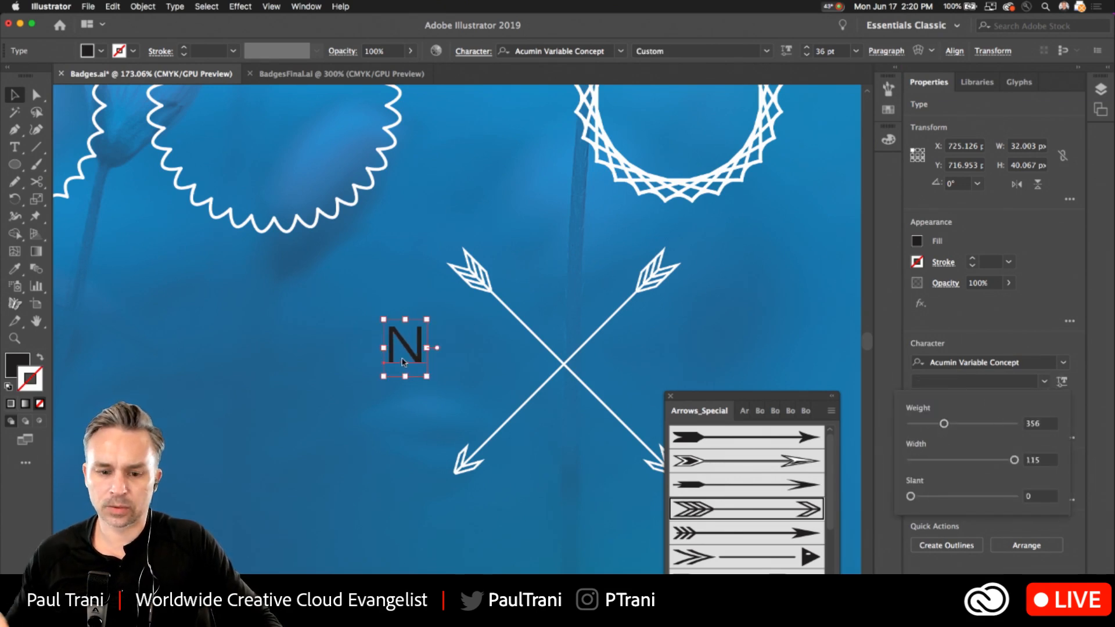
Try a 2 pt stroke on both crossed arrows and return it to 0.75 pt.
{"action": "left_click", "coordinate": [615, 415]}
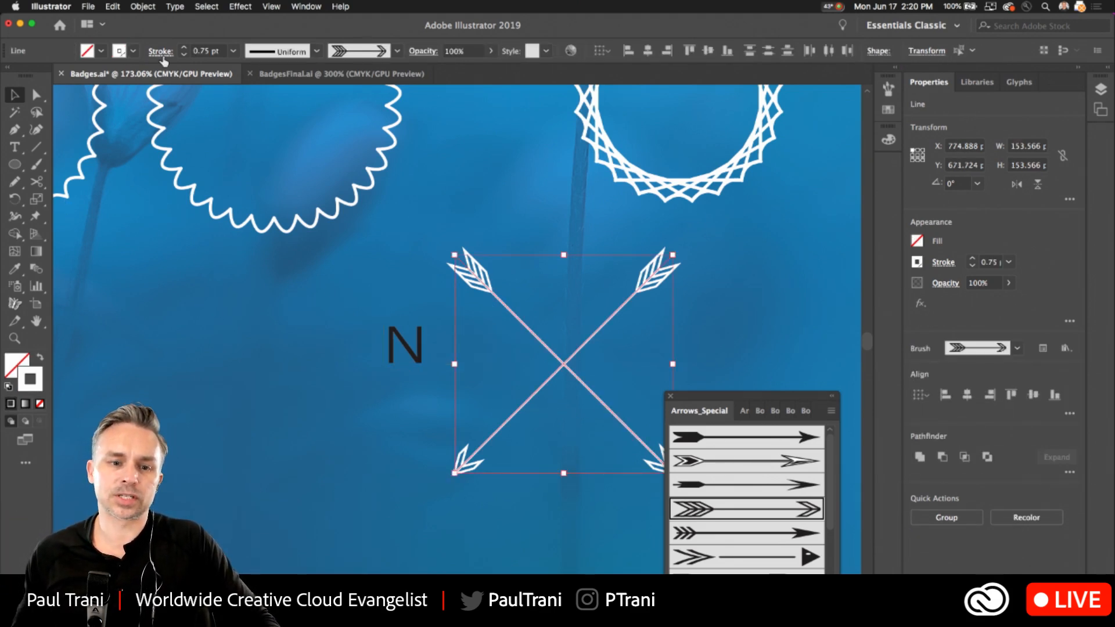
{"action": "left_click", "coordinate": [184, 48]}
{"action": "left_click", "coordinate": [183, 49]}
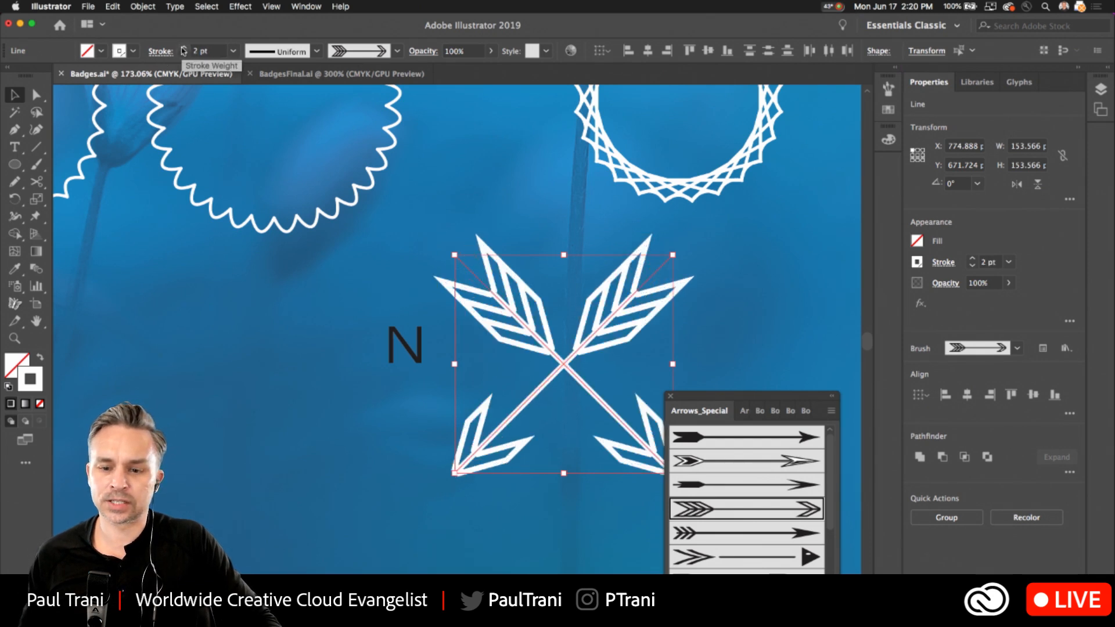
{"action": "left_click", "coordinate": [184, 48]}
{"action": "left_click", "coordinate": [184, 54]}
{"action": "left_click", "coordinate": [184, 54]}
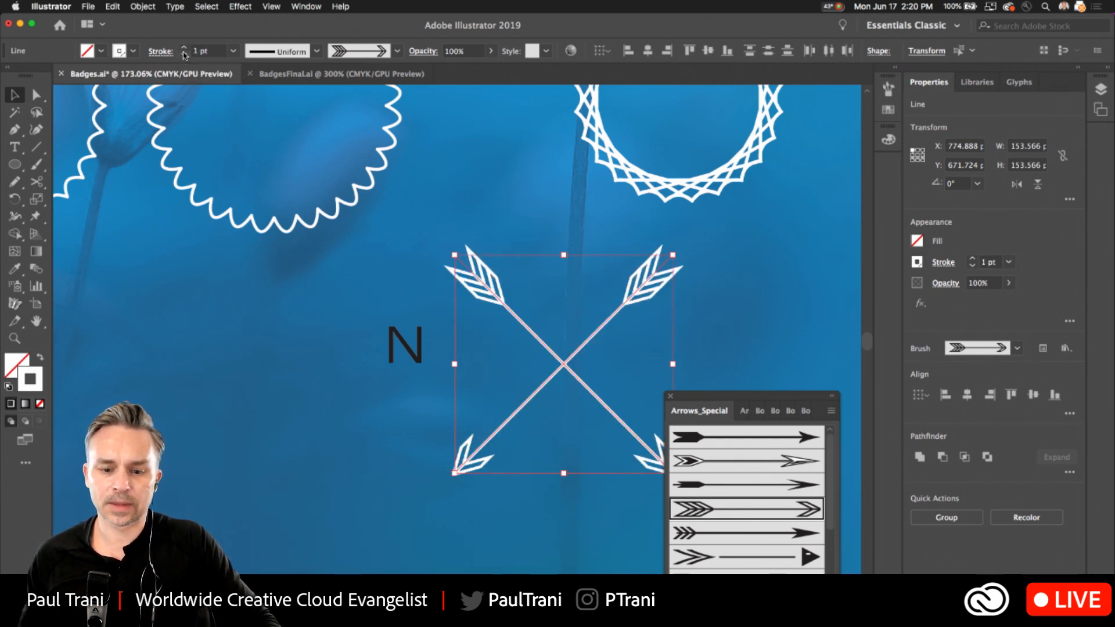
{"action": "left_click", "coordinate": [184, 54]}
Color the strokes of both crossed arrows black.
{"action": "left_click", "coordinate": [134, 51]}
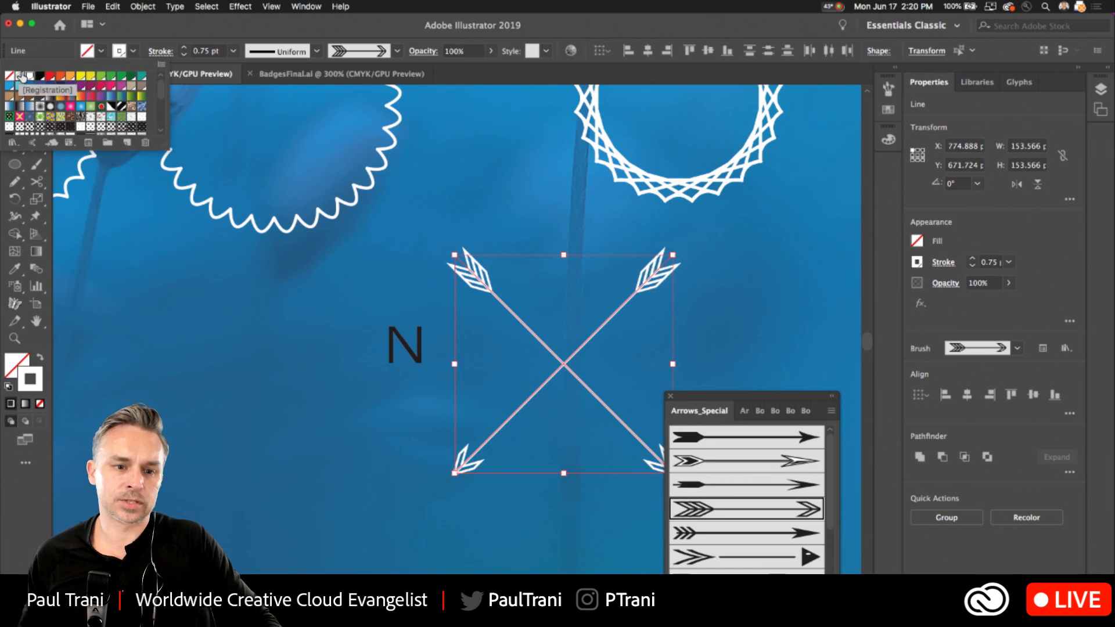
{"action": "left_click", "coordinate": [39, 75]}
{"action": "left_click", "coordinate": [403, 344]}
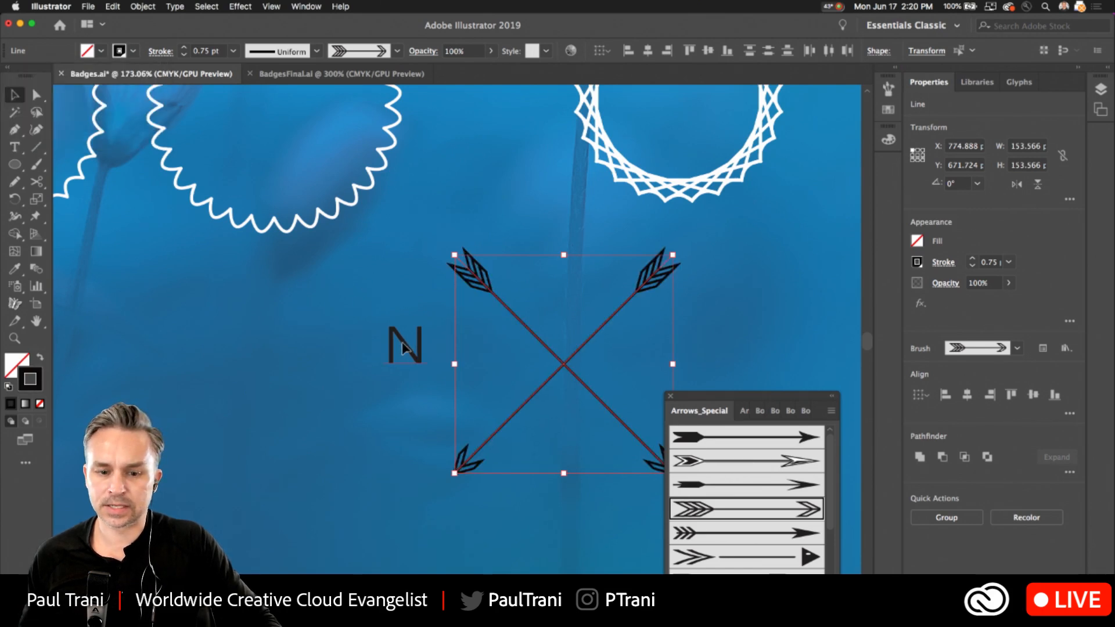
Fill the letter N with white.
{"action": "left_click", "coordinate": [403, 346]}
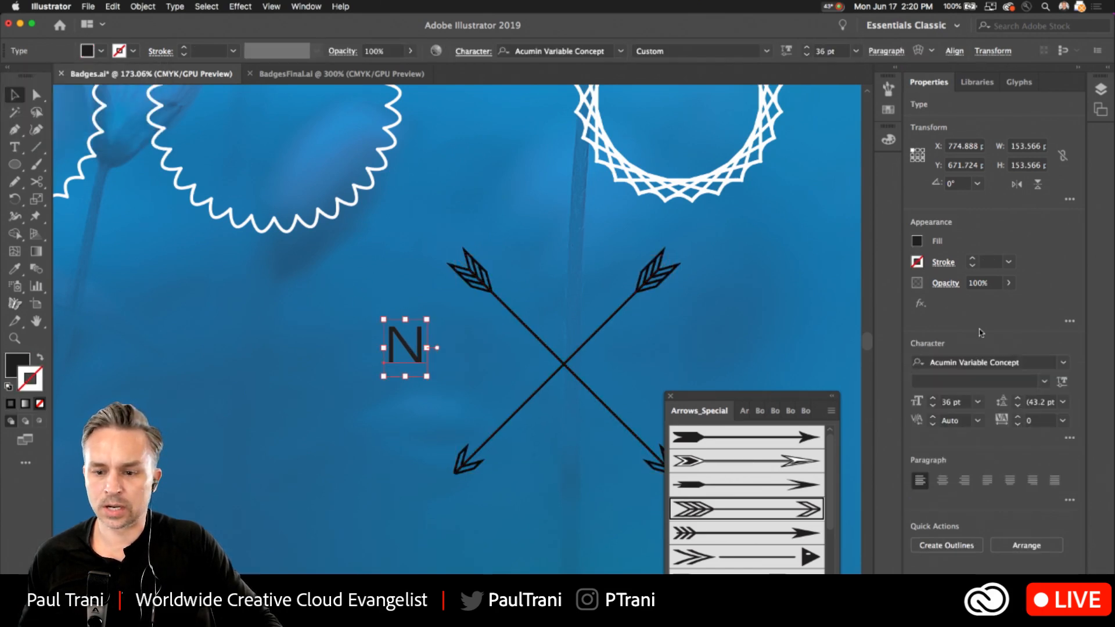
{"action": "left_click", "coordinate": [917, 241]}
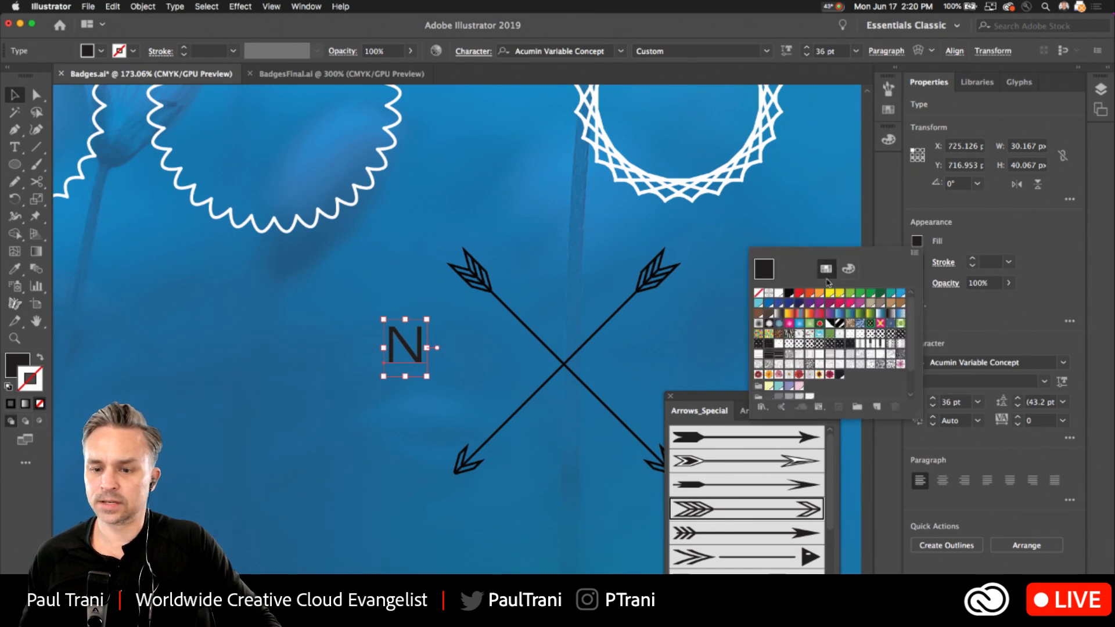
{"action": "left_click", "coordinate": [778, 294]}
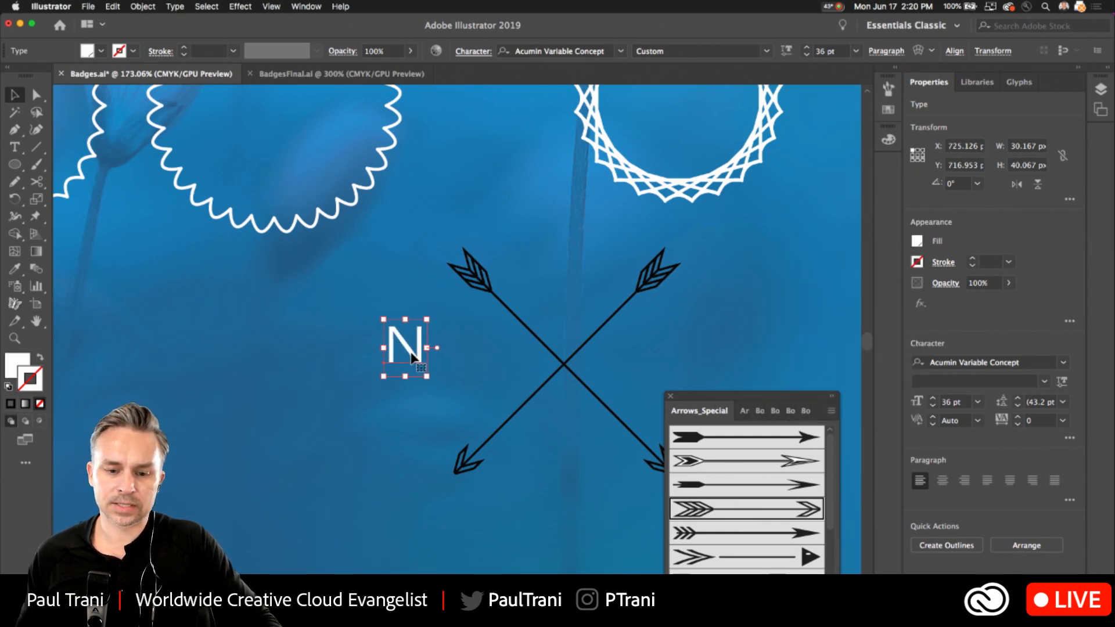
Arrange the N and three copies of it in the upper, lower, left and right gaps of the crossed arrows.
{"action": "left_click_drag", "start_coordinate": [411, 357], "coordinate": [469, 374]}
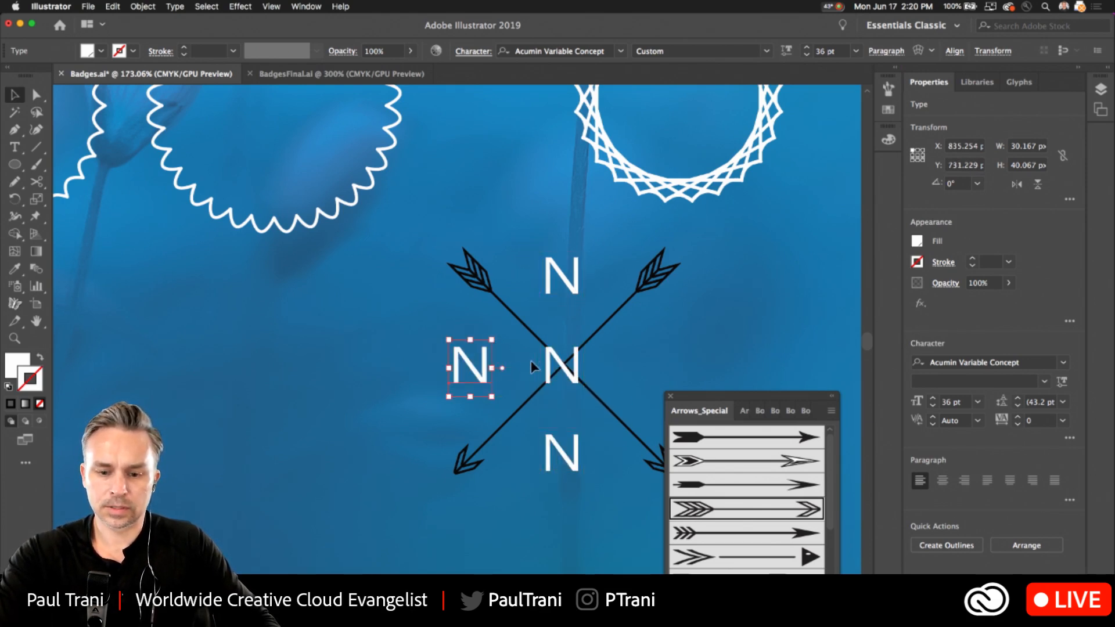
{"action": "left_click_drag", "start_coordinate": [550, 367], "coordinate": [666, 366]}
{"action": "left_click_drag", "start_coordinate": [652, 360], "coordinate": [653, 361]}
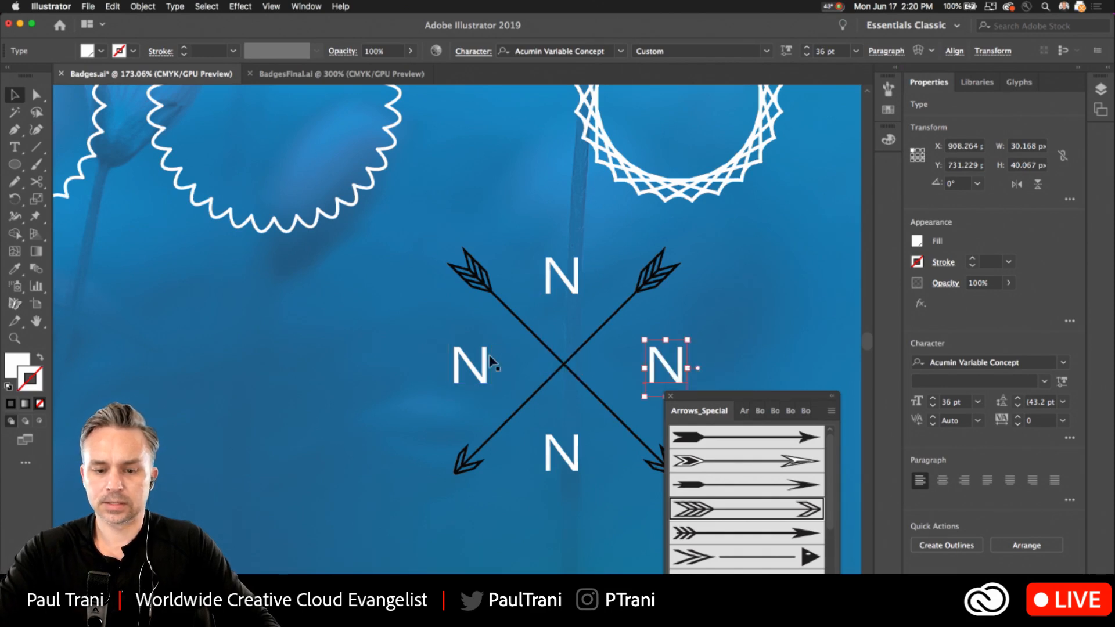
Open the N in the left gap of the arrows for text editing and clear its letter.
{"action": "double_click", "coordinate": [476, 368]}
{"action": "left_click_drag", "start_coordinate": [478, 366], "coordinate": [381, 346]}
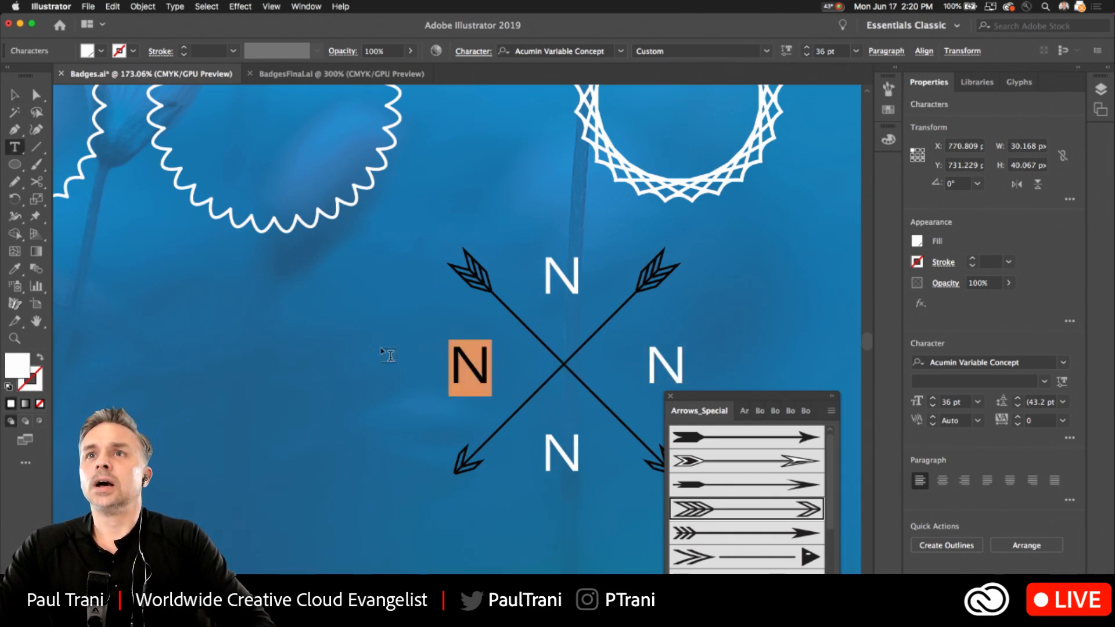
{"action": "type", "text": "U"}
{"action": "key", "text": "BackSpace"}
{"action": "type", "text": "u"}
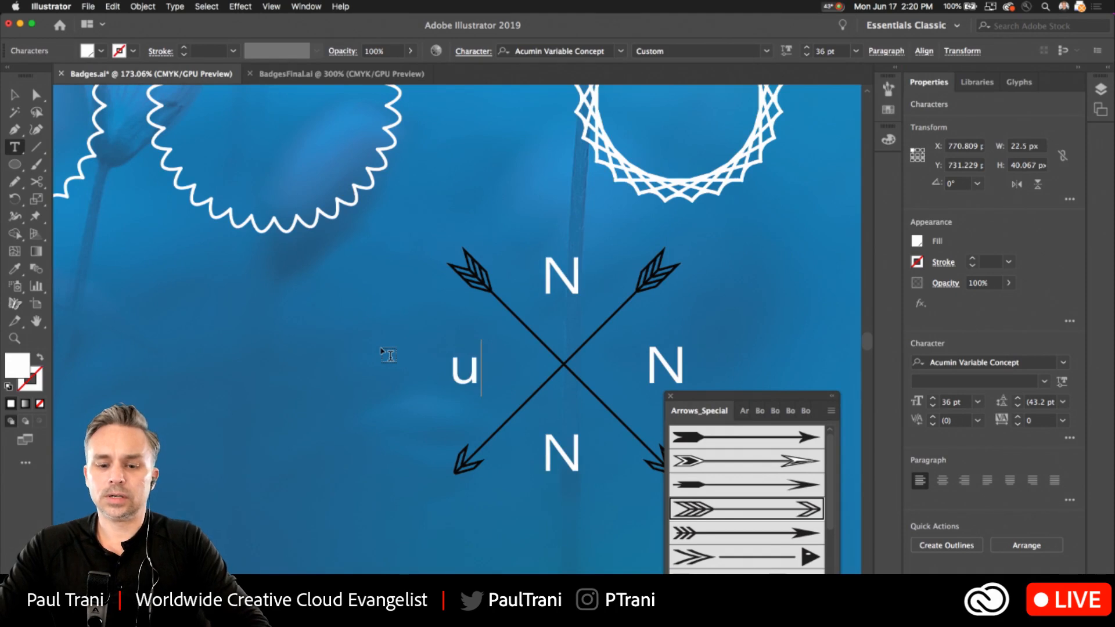
{"action": "key", "text": "BackSpace"}
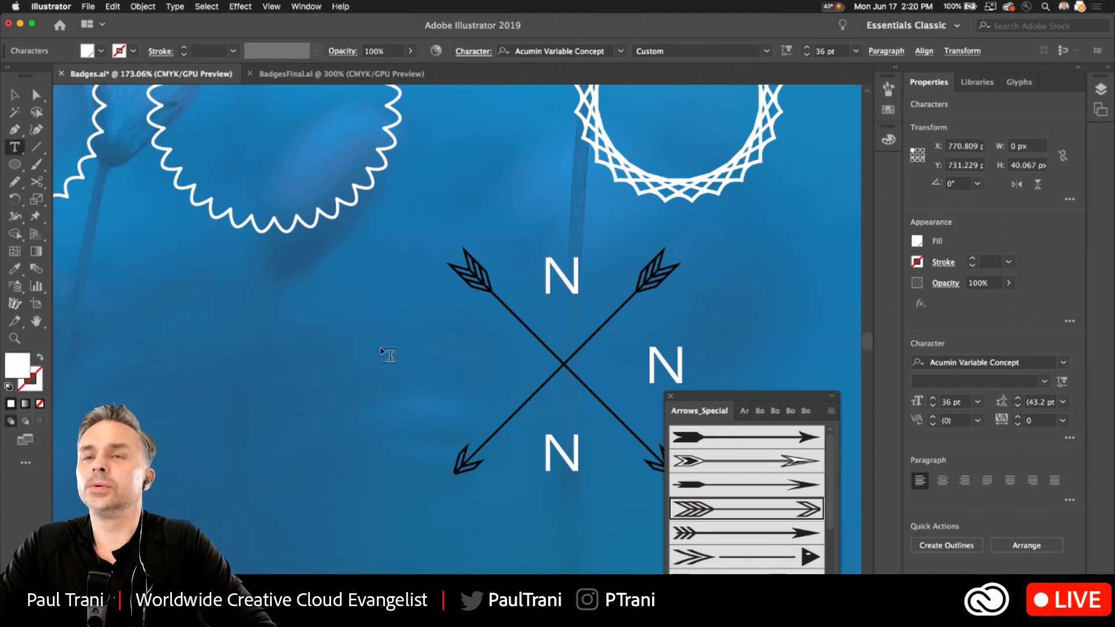
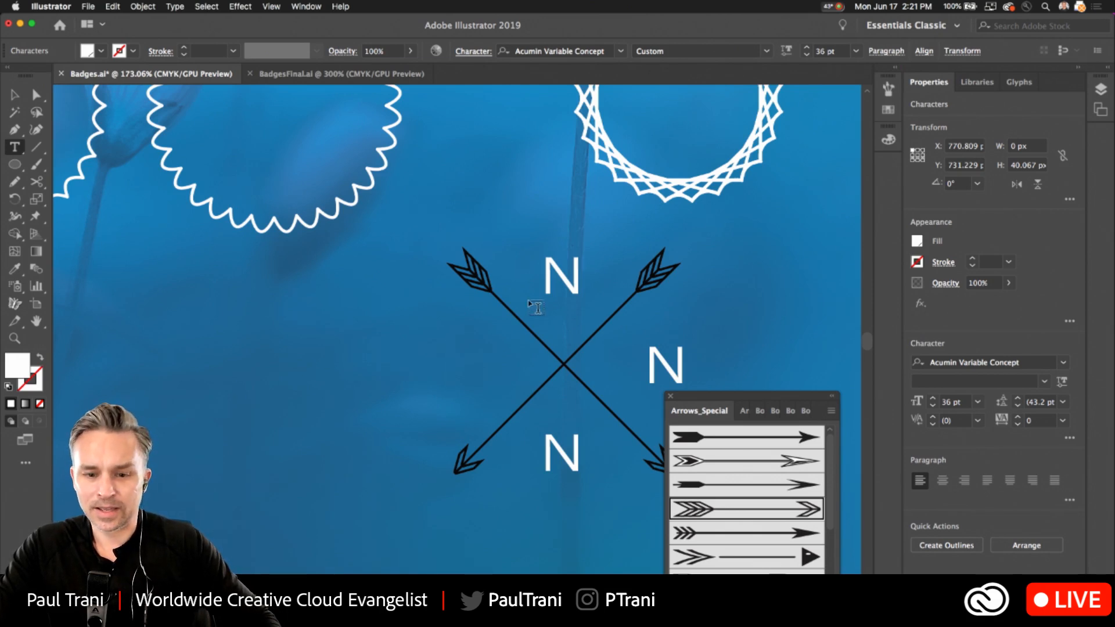
{"action": "double_click", "coordinate": [562, 270]}
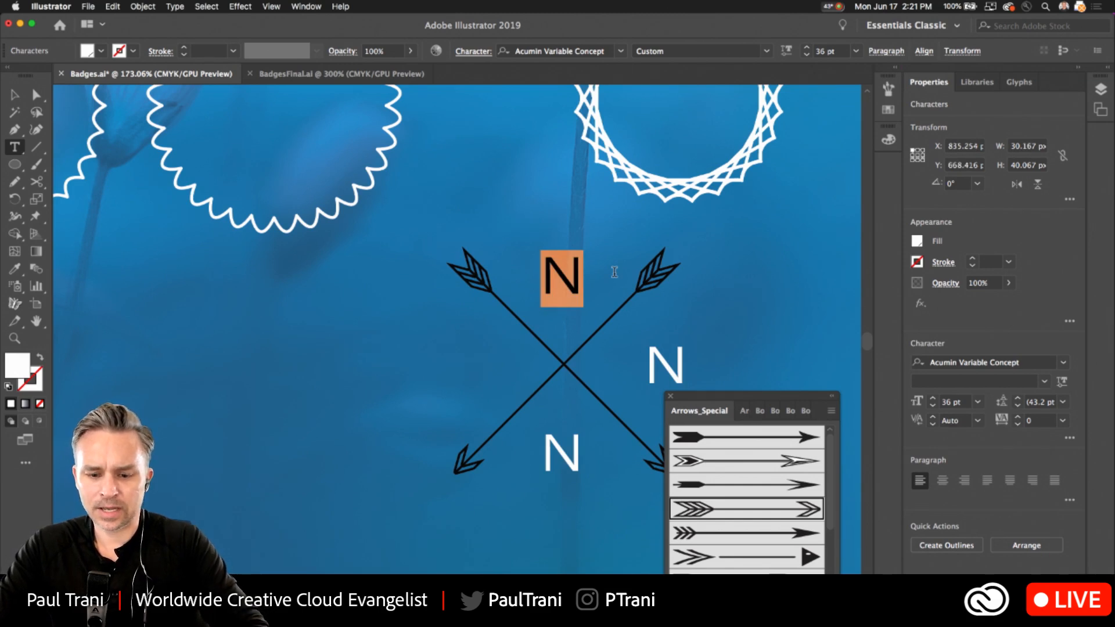
{"action": "type", "text": "m"}
{"action": "key", "text": "BackSpace"}
{"action": "type", "text": "M"}
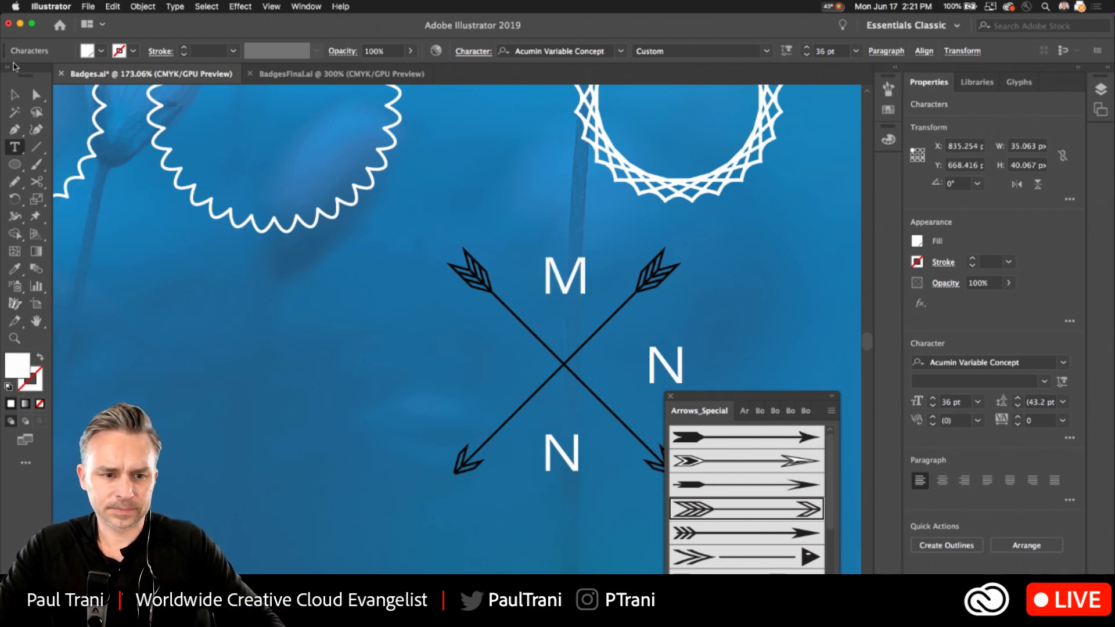
{"action": "left_click", "coordinate": [14, 94]}
{"action": "key", "text": "super+z"}
{"action": "key", "text": "super+z"}
{"action": "key", "text": "super+z"}
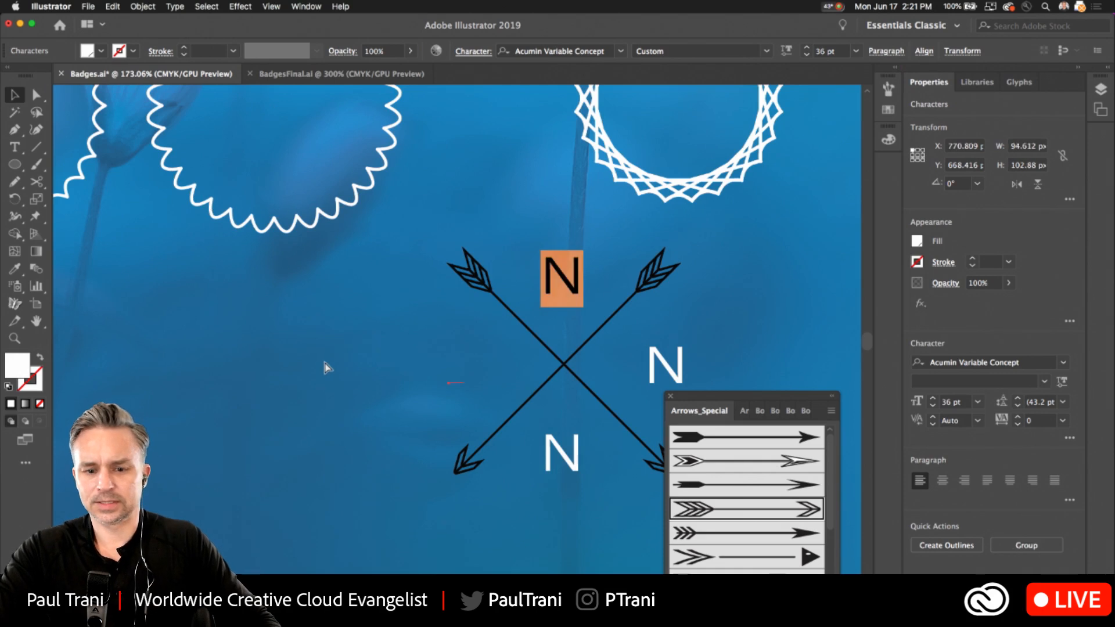
{"action": "key", "text": "super+z"}
Replace the letters in the left, upper and right gaps of the crossed arrows with A, M and R.
{"action": "double_click", "coordinate": [463, 381]}
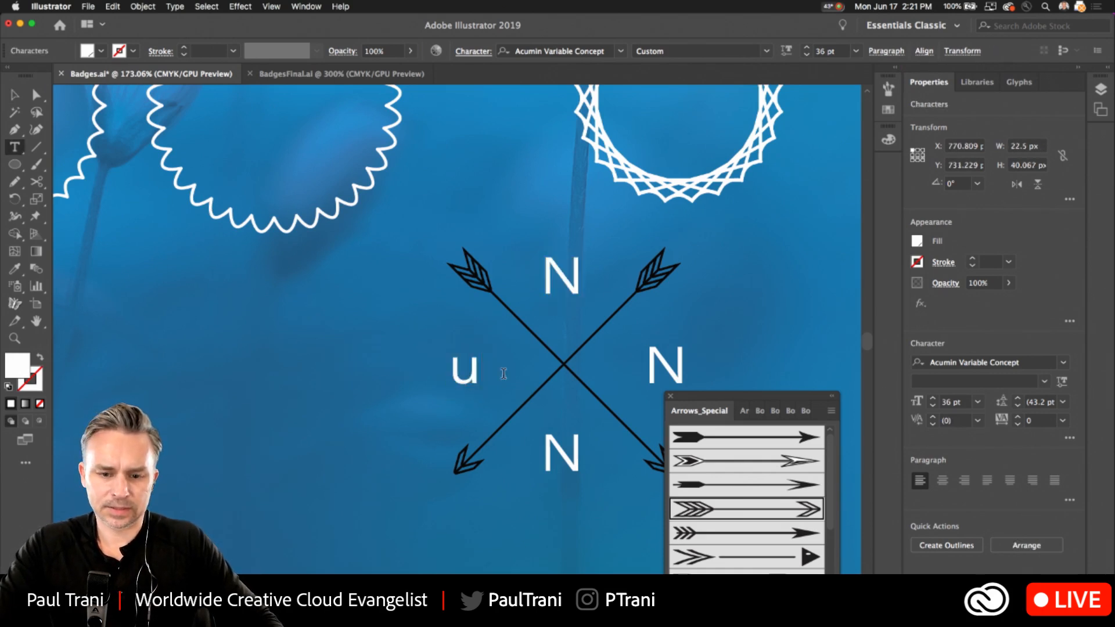
{"action": "key", "text": "super+a"}
{"action": "type", "text": "A"}
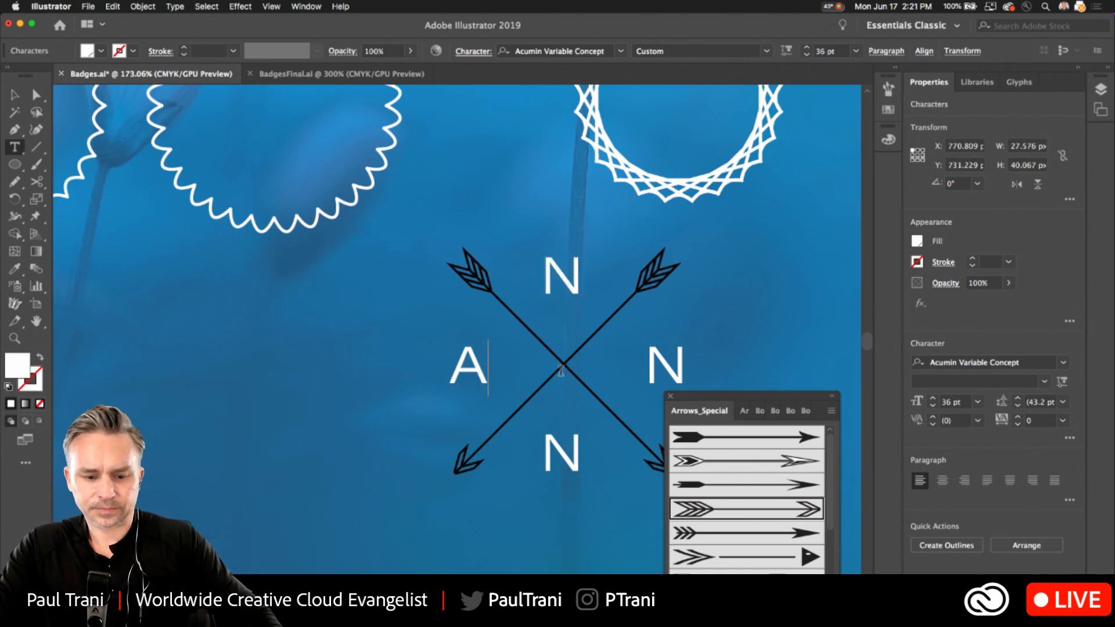
{"action": "double_click", "coordinate": [543, 268]}
{"action": "type", "text": "M"}
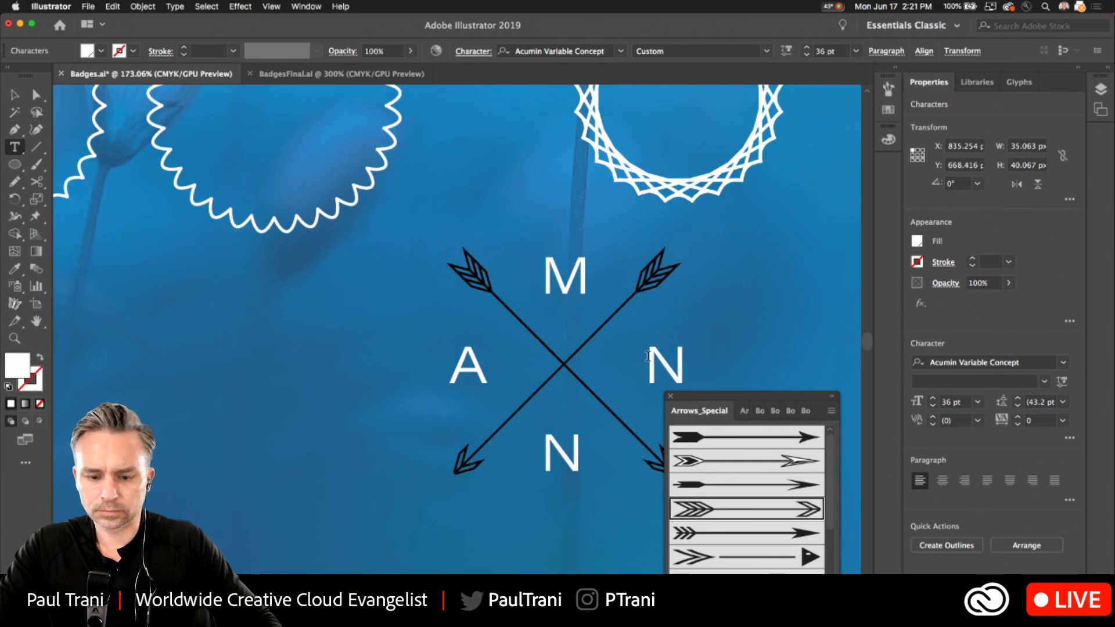
{"action": "double_click", "coordinate": [648, 356]}
{"action": "type", "text": "R"}
{"action": "key", "text": "super+shift+a"}
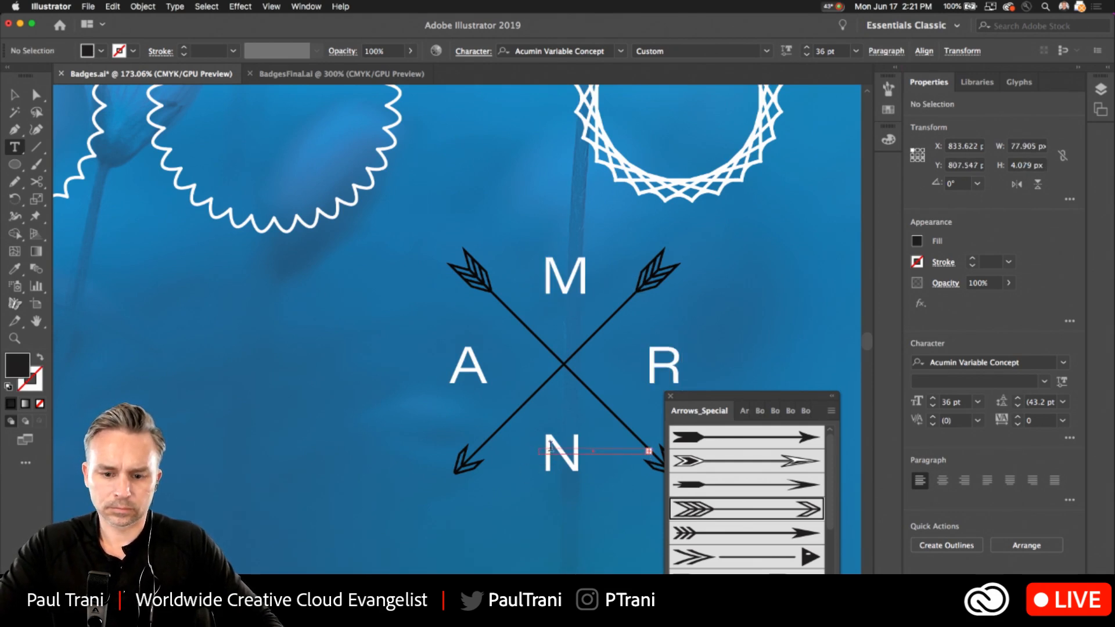
Replace the letter in the lower gap of the crossed arrows with C and close the Arrows_Special brush library.
{"action": "key", "text": "v"}
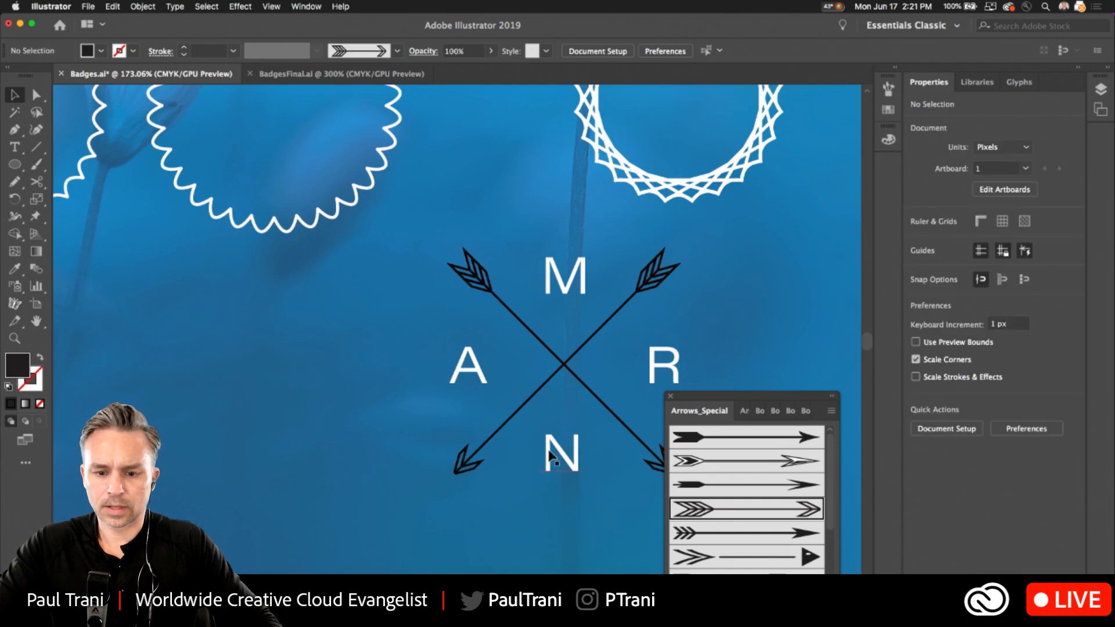
{"action": "left_click", "coordinate": [551, 456]}
{"action": "double_click", "coordinate": [550, 456]}
{"action": "double_click", "coordinate": [543, 451]}
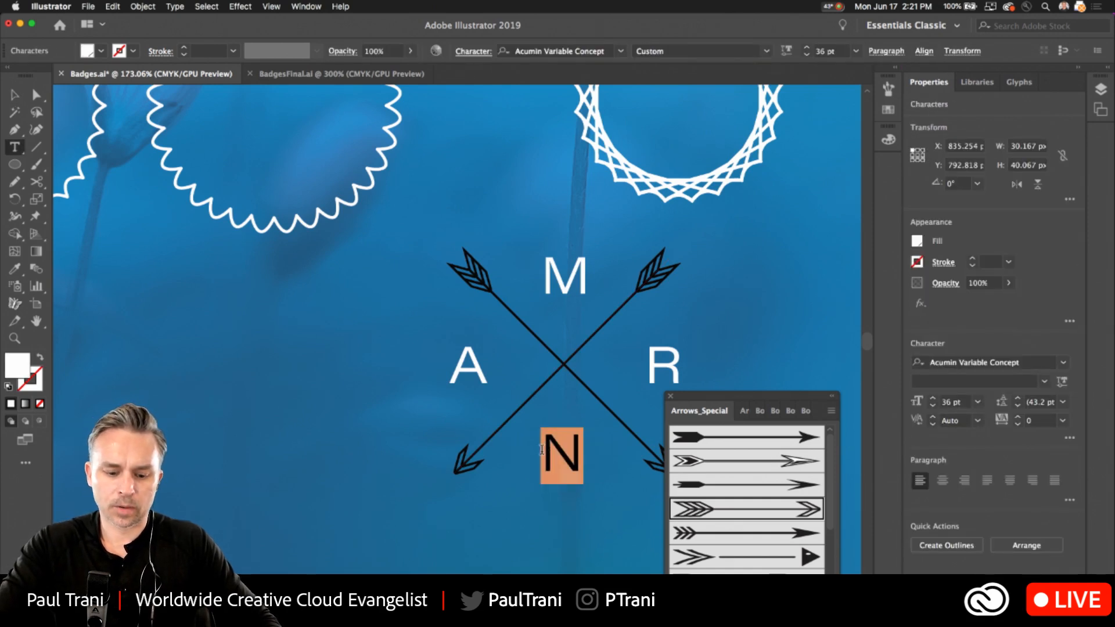
{"action": "type", "text": "C"}
{"action": "key", "text": "Escape"}
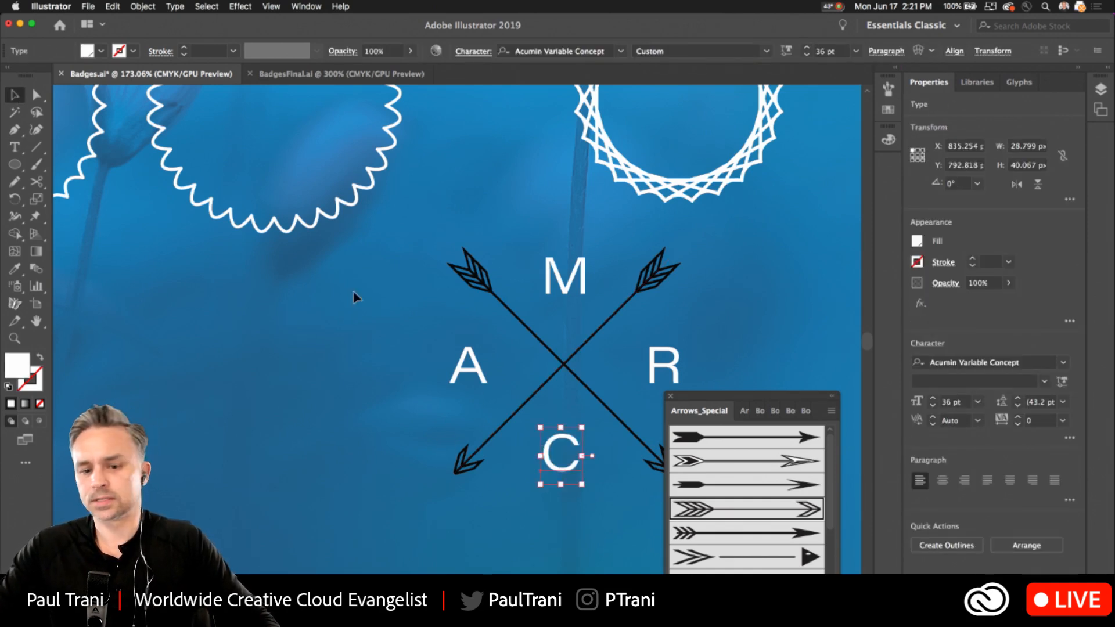
{"action": "left_click", "coordinate": [669, 395]}
{"action": "left_click", "coordinate": [279, 369]}
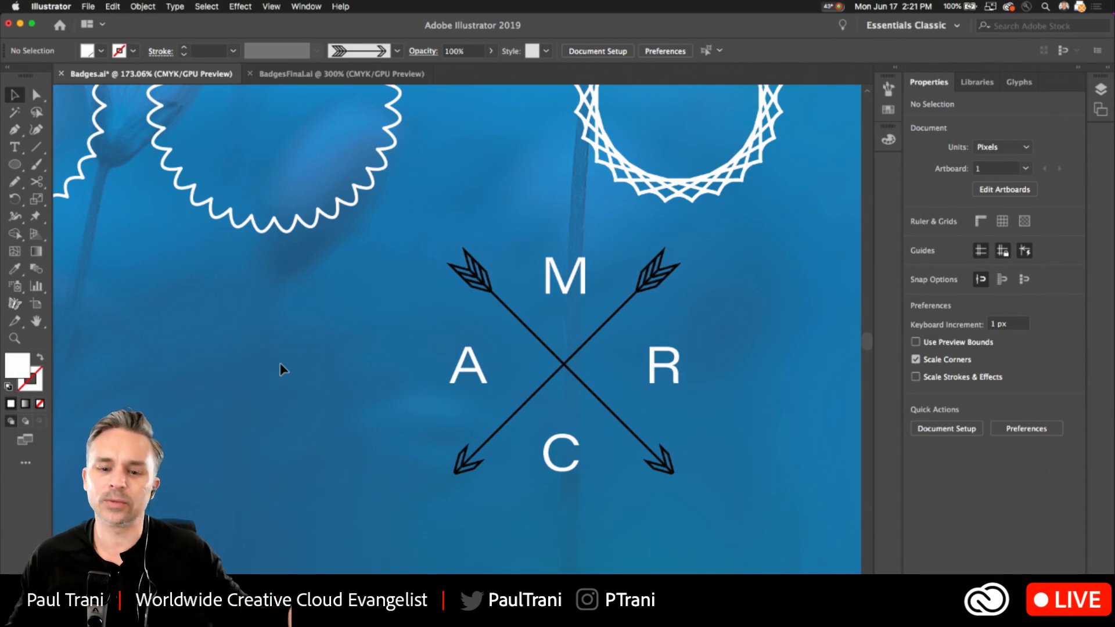
Add a text object with the person's first name inside the second scalloped circle, with only the initial capitalized.
{"action": "left_click_drag", "start_coordinate": [181, 350], "coordinate": [247, 432]}
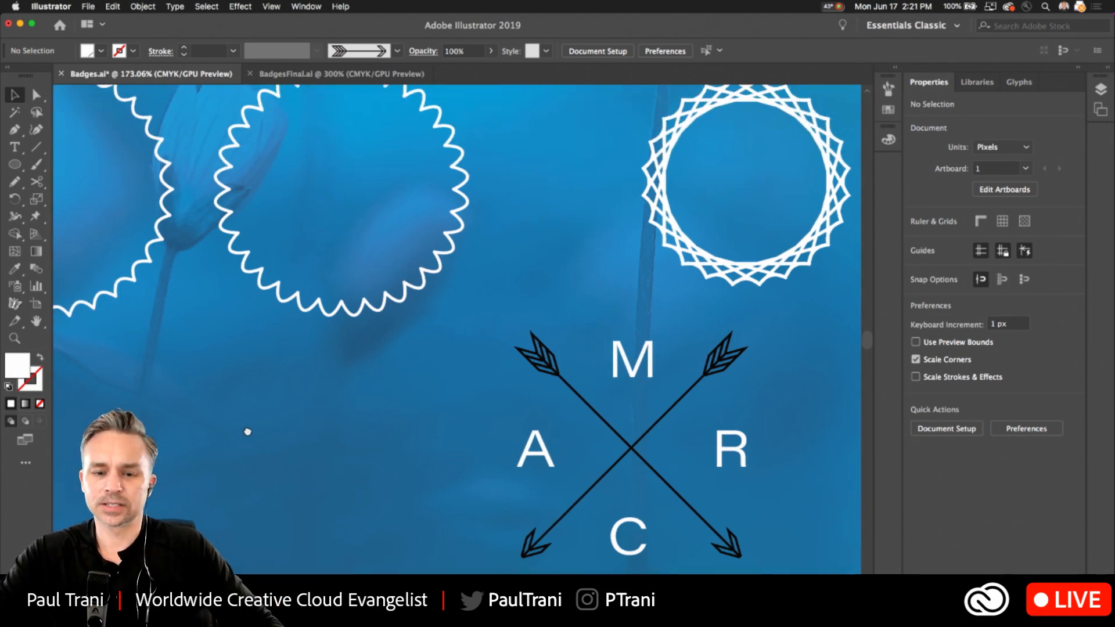
{"action": "left_click_drag", "start_coordinate": [182, 327], "coordinate": [238, 393]}
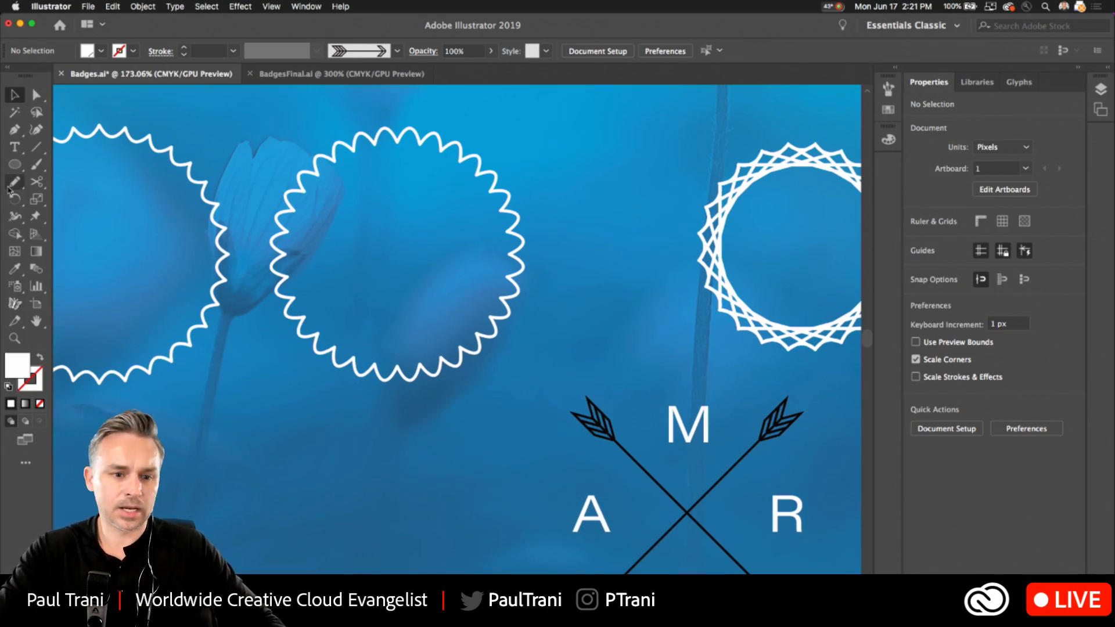
{"action": "left_click", "coordinate": [14, 147]}
{"action": "left_click", "coordinate": [341, 254]}
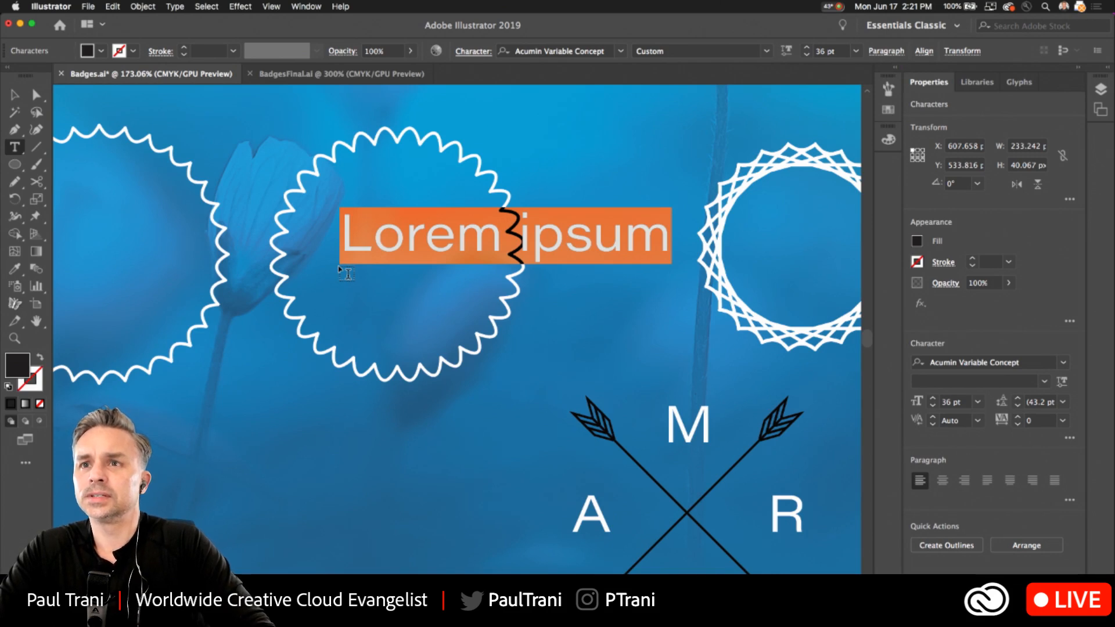
{"action": "type", "text": "NAI"}
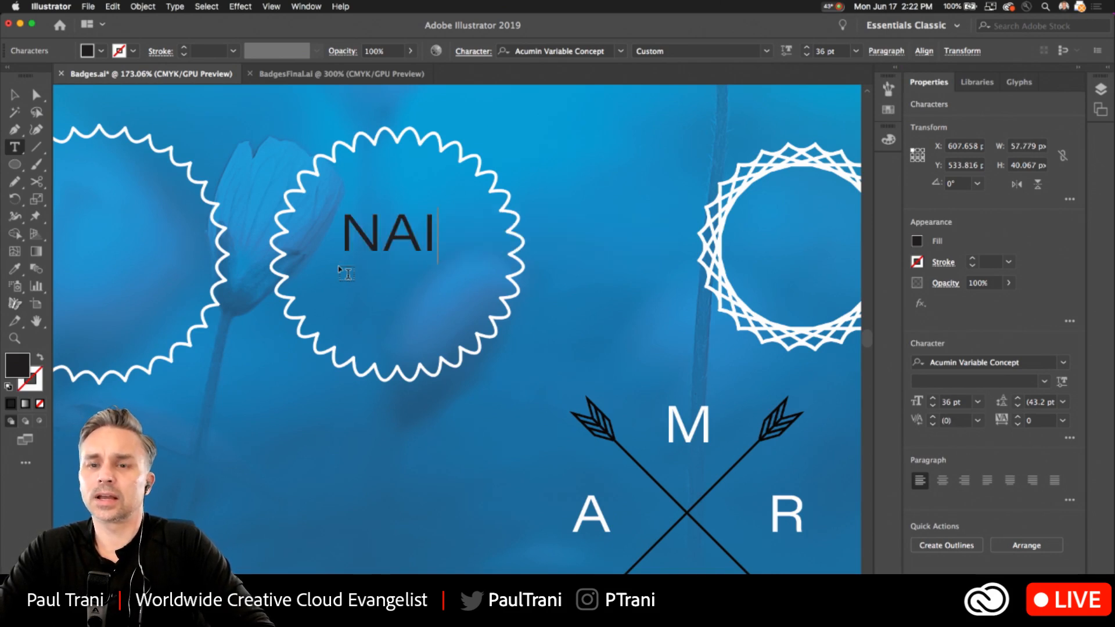
{"action": "type", "text": "M"}
{"action": "left_click_drag", "start_coordinate": [386, 237], "coordinate": [603, 256]}
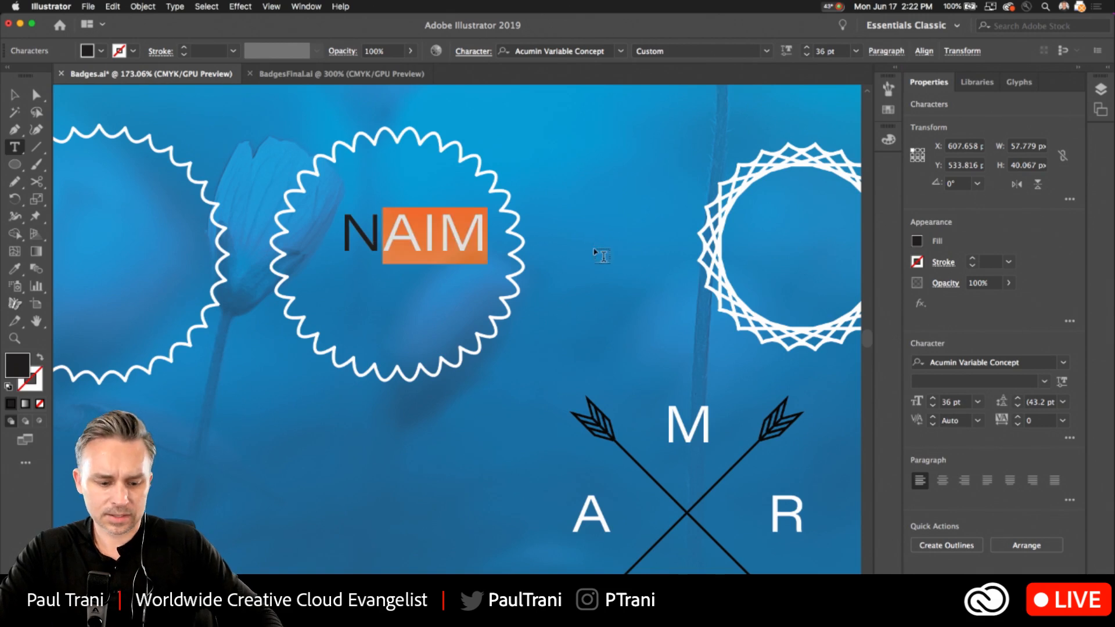
{"action": "type", "text": "aim"}
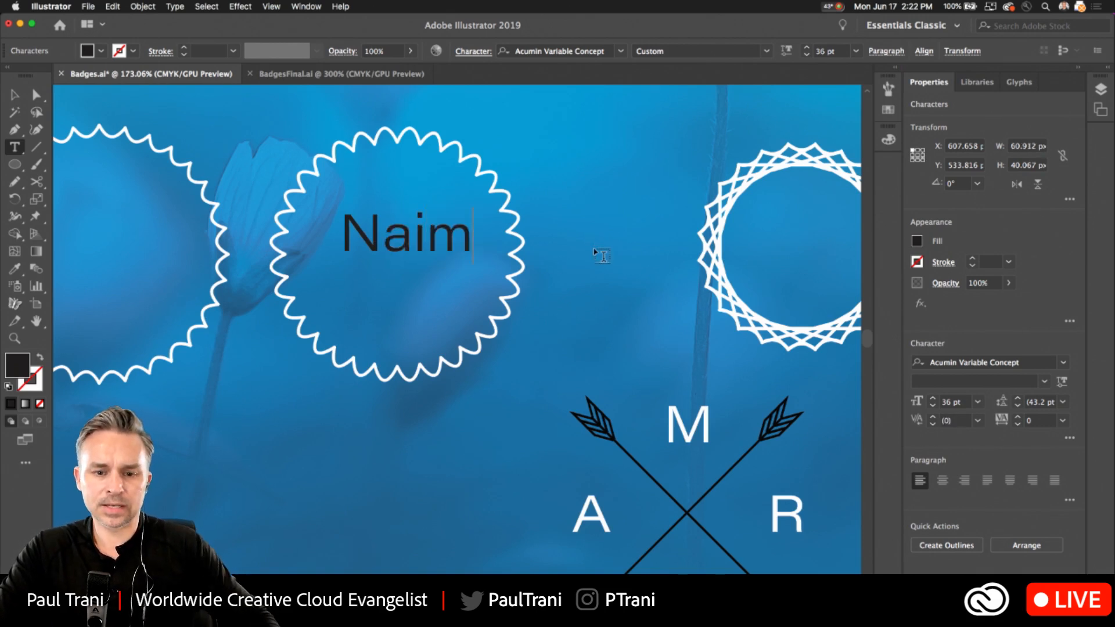
{"action": "key", "text": "Escape"}
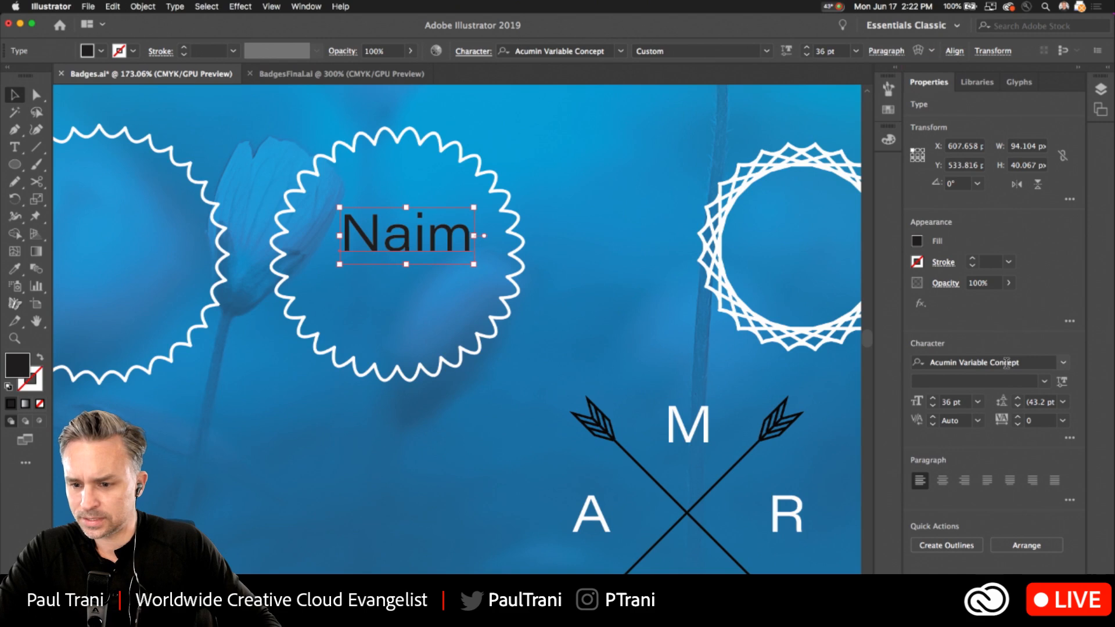
Set the name text in Kepler Std Black Semicondensed and scale it up to about 46 pt.
{"action": "left_click", "coordinate": [1010, 362]}
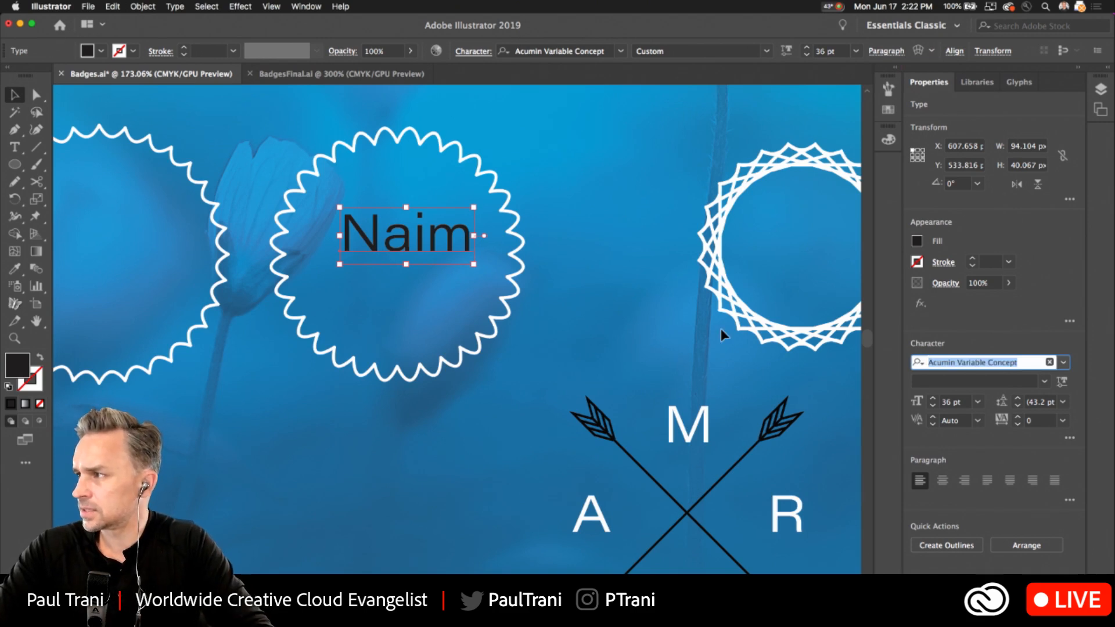
{"action": "type", "text": "kep"}
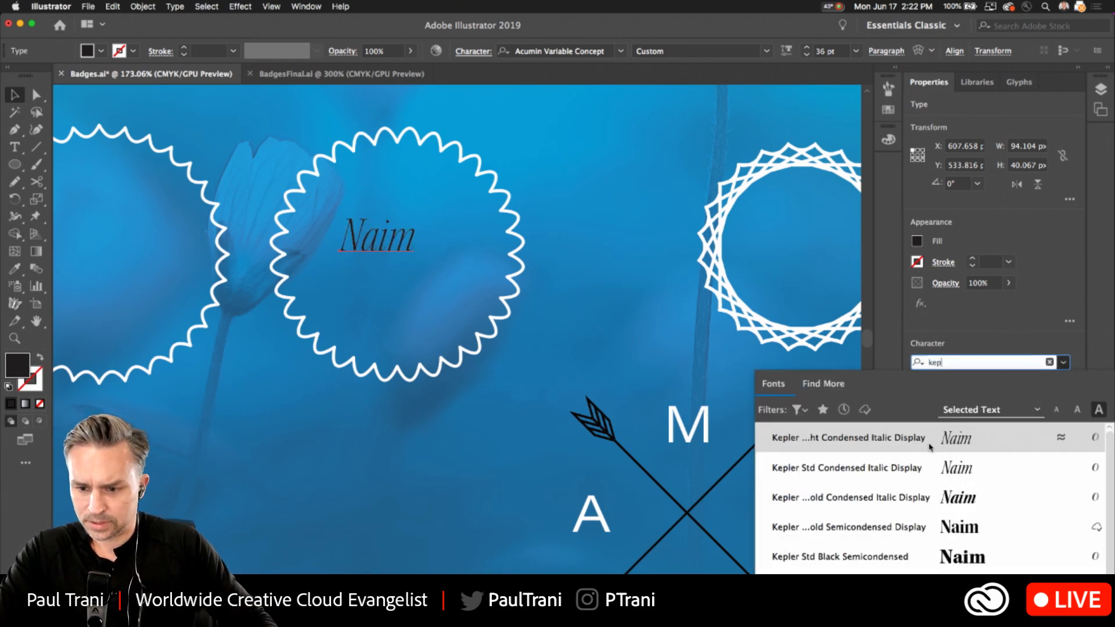
{"action": "left_click", "coordinate": [940, 558]}
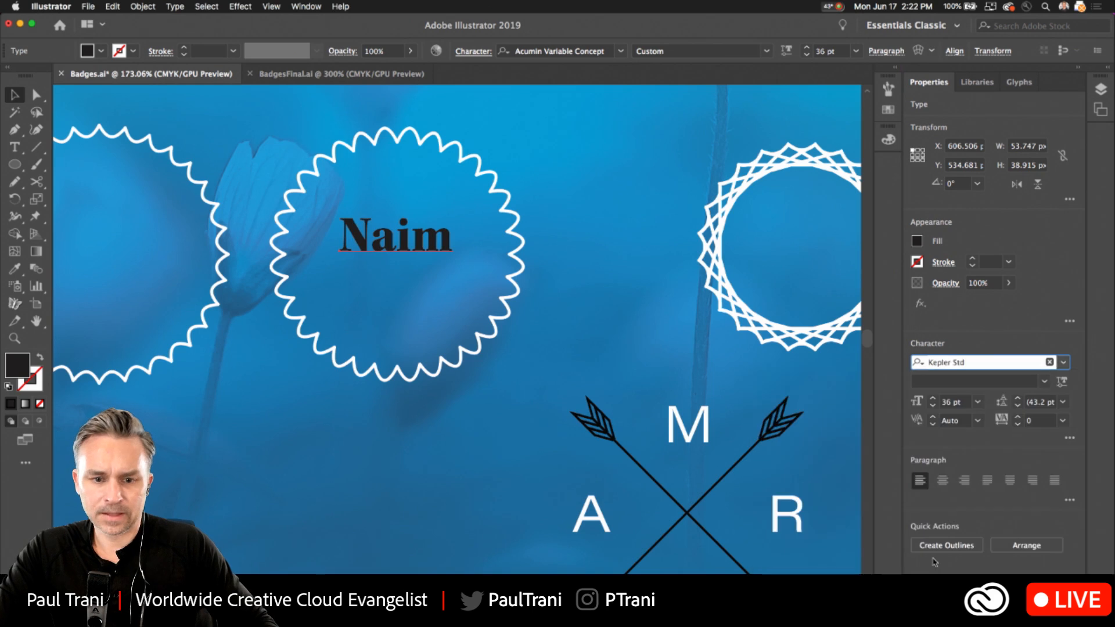
{"action": "left_click_drag", "start_coordinate": [438, 262], "coordinate": [470, 278]}
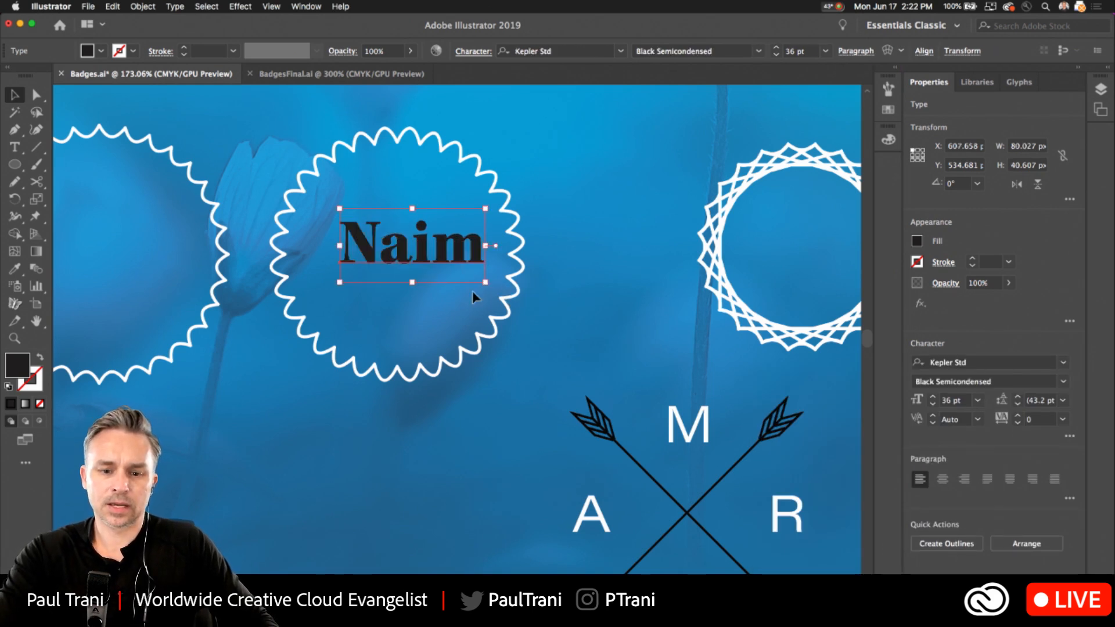
Duplicate the name text directly above itself and set the copy's font to Lato Regular.
{"action": "left_click_drag", "start_coordinate": [401, 257], "coordinate": [388, 195]}
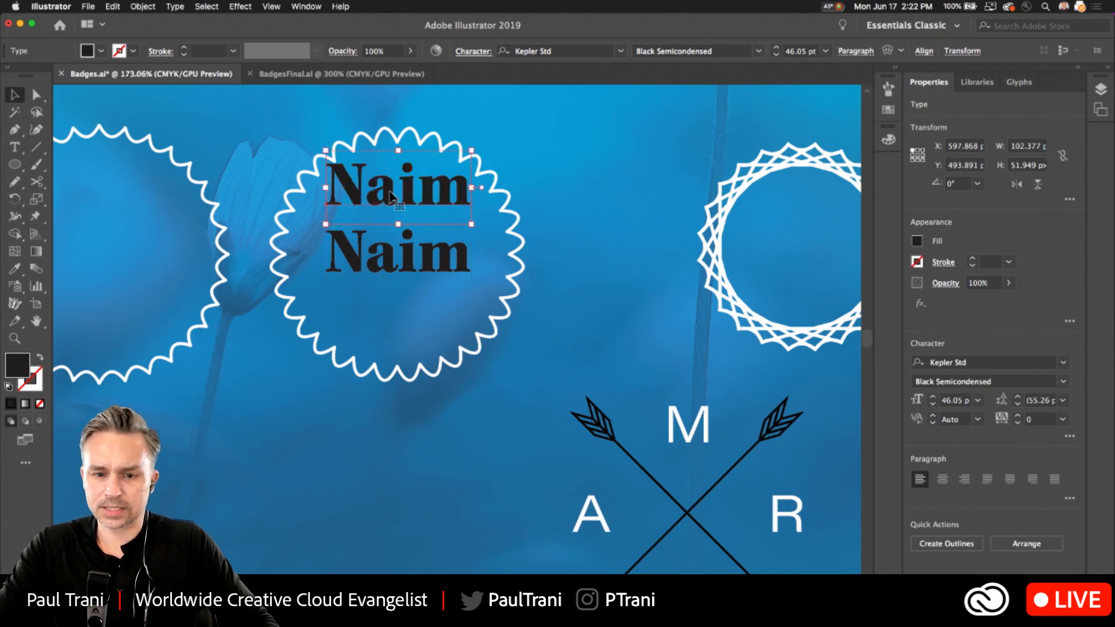
{"action": "double_click", "coordinate": [389, 188]}
{"action": "double_click", "coordinate": [389, 187]}
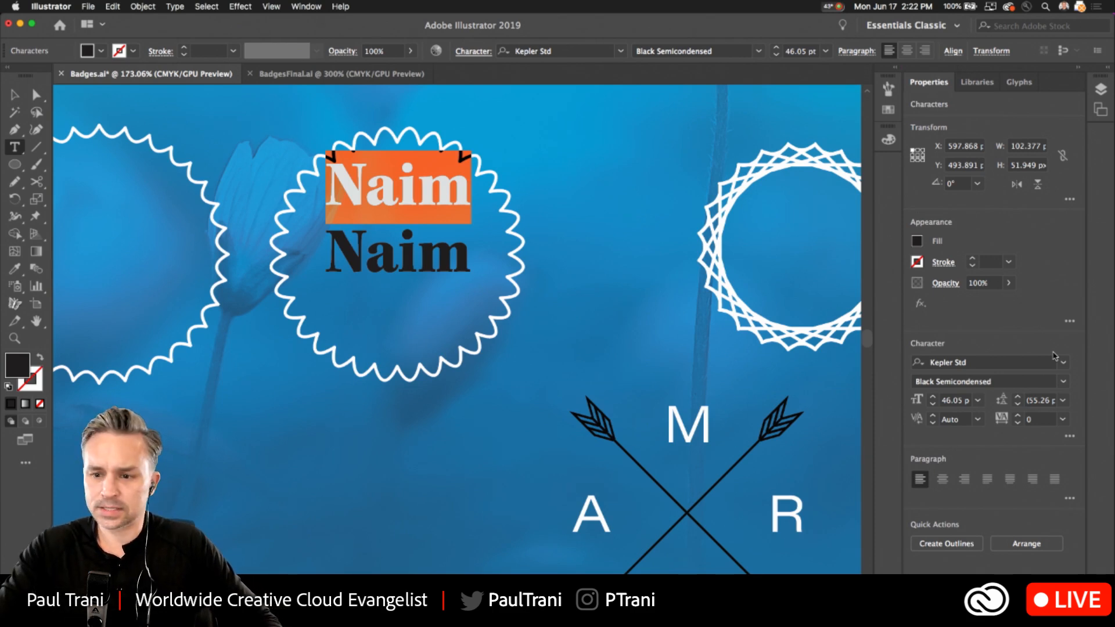
{"action": "left_click", "coordinate": [981, 362]}
{"action": "type", "text": "lato"}
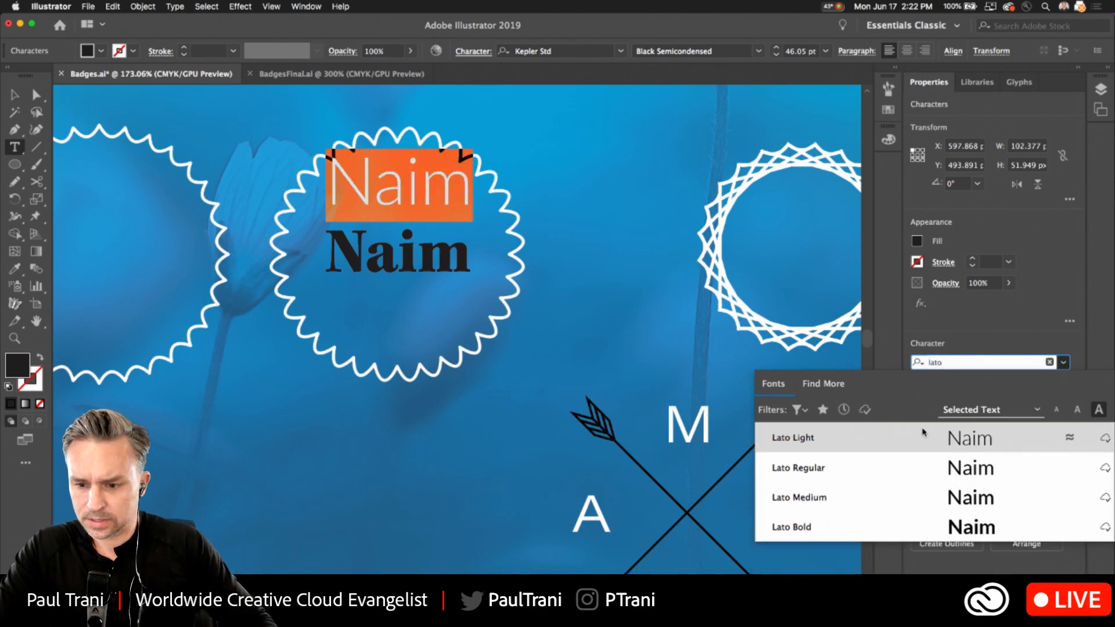
{"action": "left_click", "coordinate": [918, 471]}
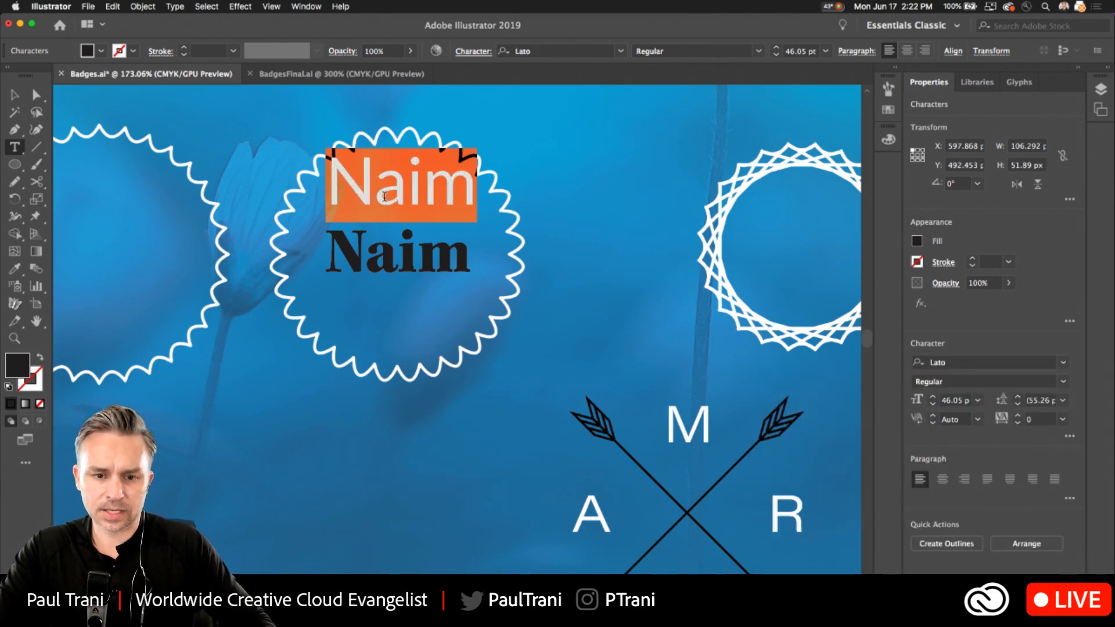
Change the upper copy's text to SINCE and set its font size to 12 pt.
{"action": "type", "text": "SINCE"}
{"action": "key", "text": "super+a"}
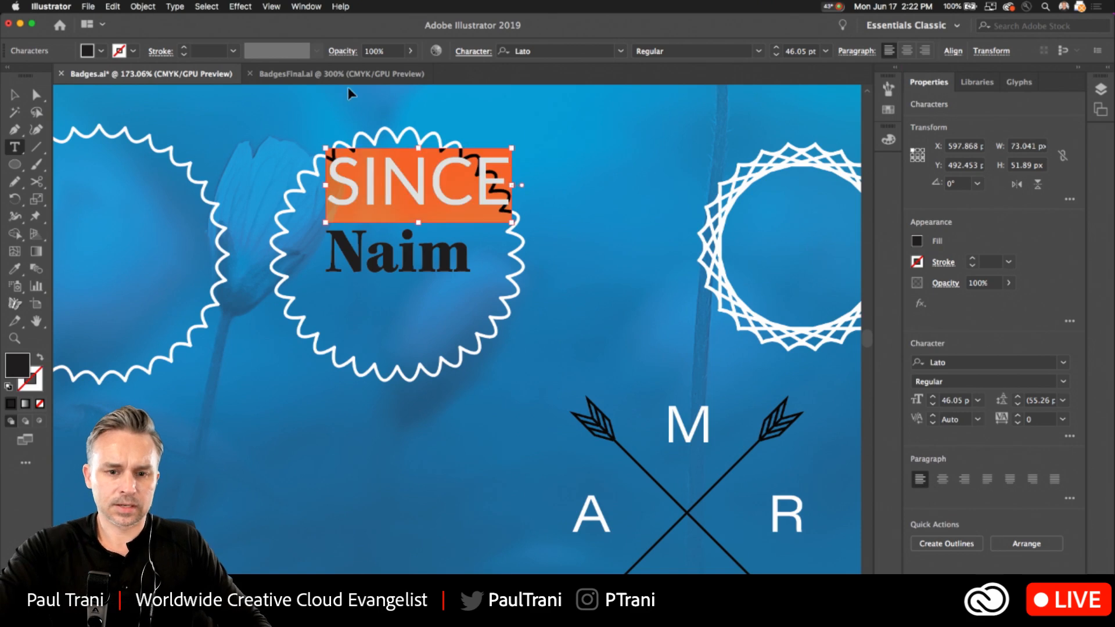
{"action": "left_click", "coordinate": [776, 56]}
{"action": "left_click", "coordinate": [776, 56]}
{"action": "left_click", "coordinate": [826, 51]}
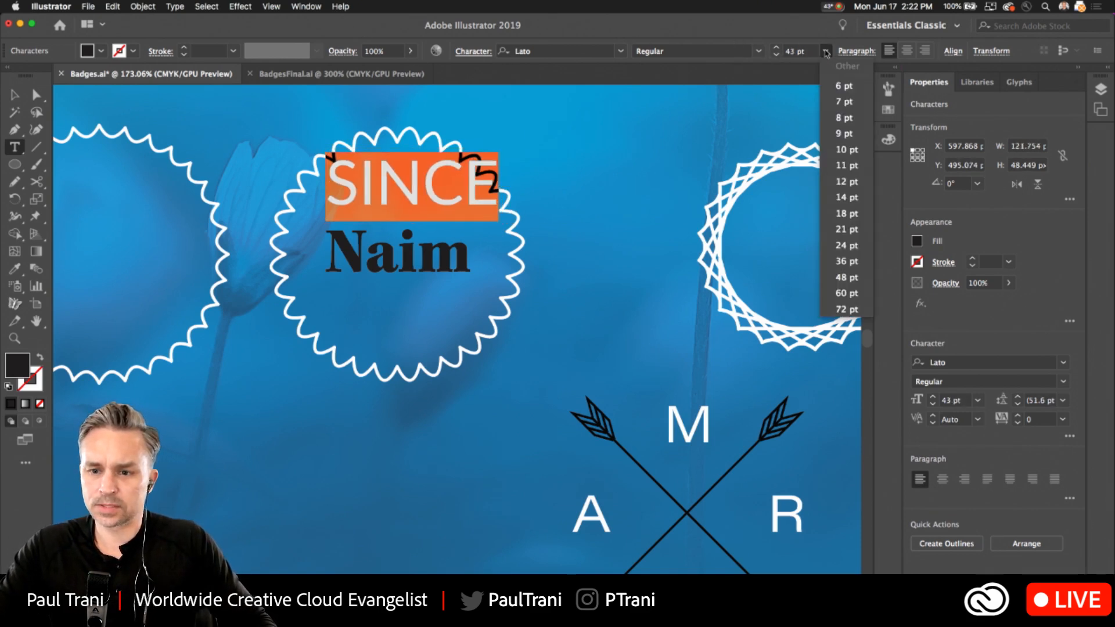
{"action": "left_click", "coordinate": [843, 181]}
{"action": "key", "text": "Escape"}
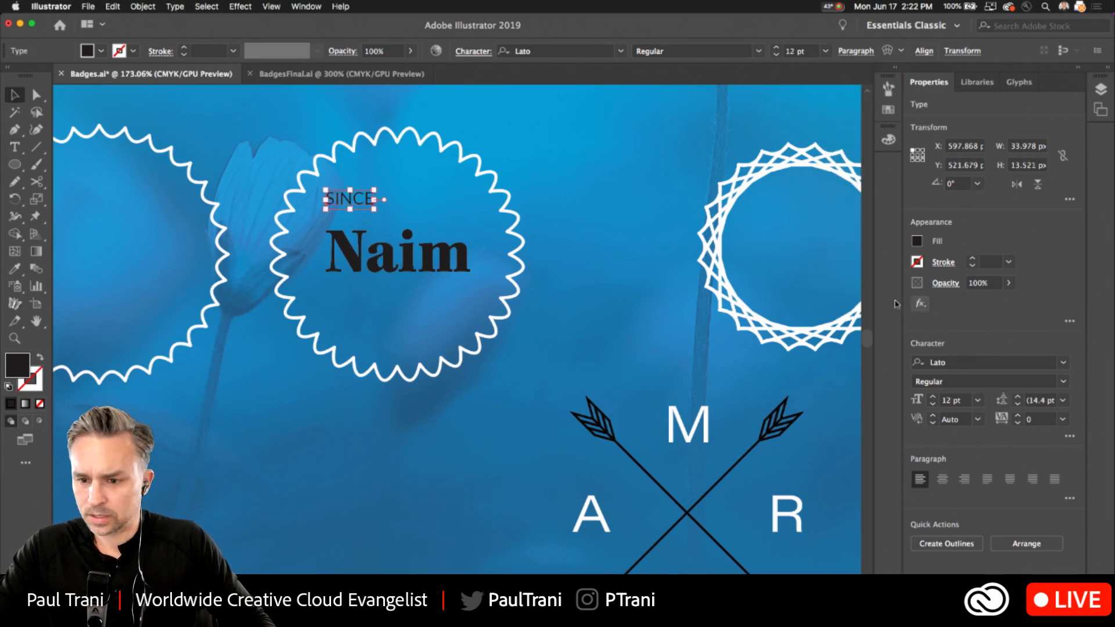
Center-align the SINCE text, center it above the name and place a copy of it below the name.
{"action": "left_click", "coordinate": [942, 479]}
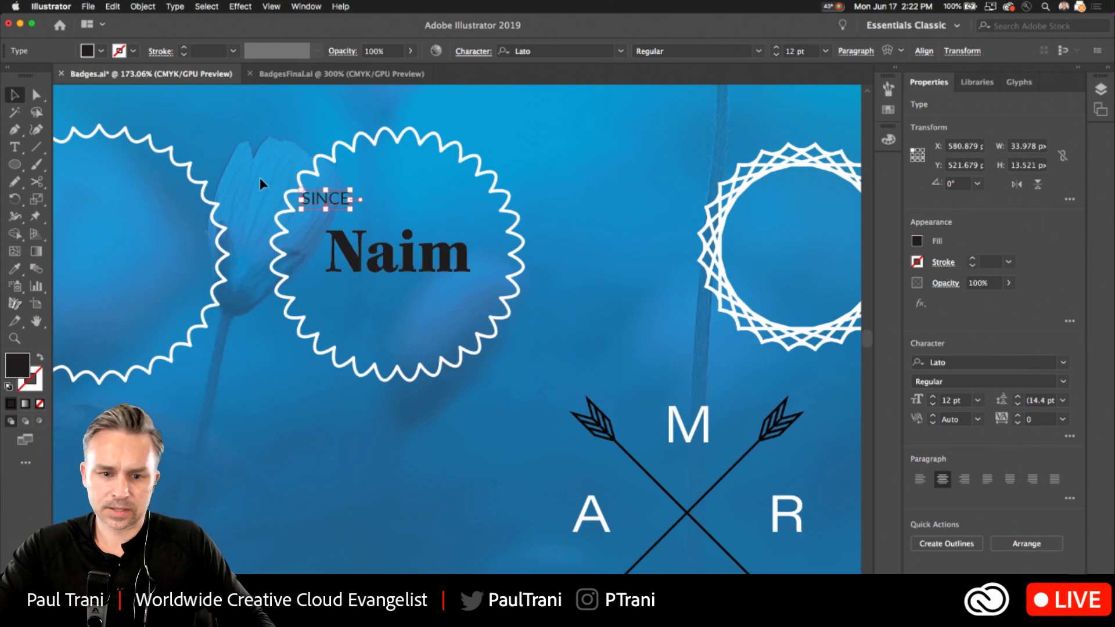
{"action": "left_click", "coordinate": [263, 364]}
{"action": "left_click_drag", "start_coordinate": [323, 197], "coordinate": [387, 312]}
{"action": "left_click", "coordinate": [379, 269]}
Replace the text of the SINCE copy below the name with 1990.
{"action": "double_click", "coordinate": [386, 311]}
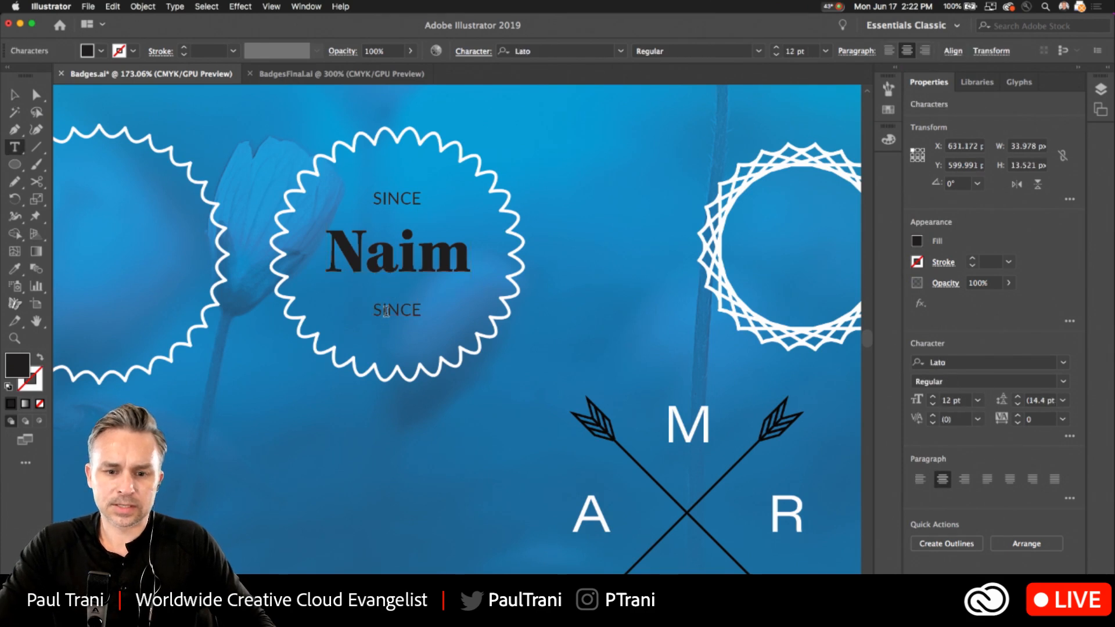
{"action": "double_click", "coordinate": [386, 311]}
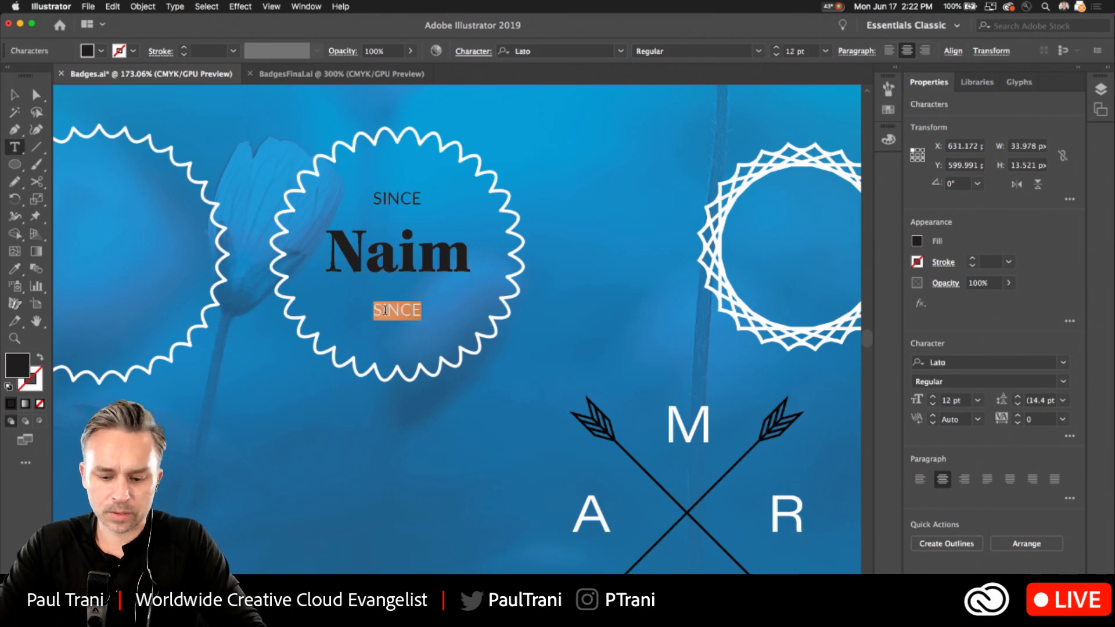
{"action": "type", "text": "19"}
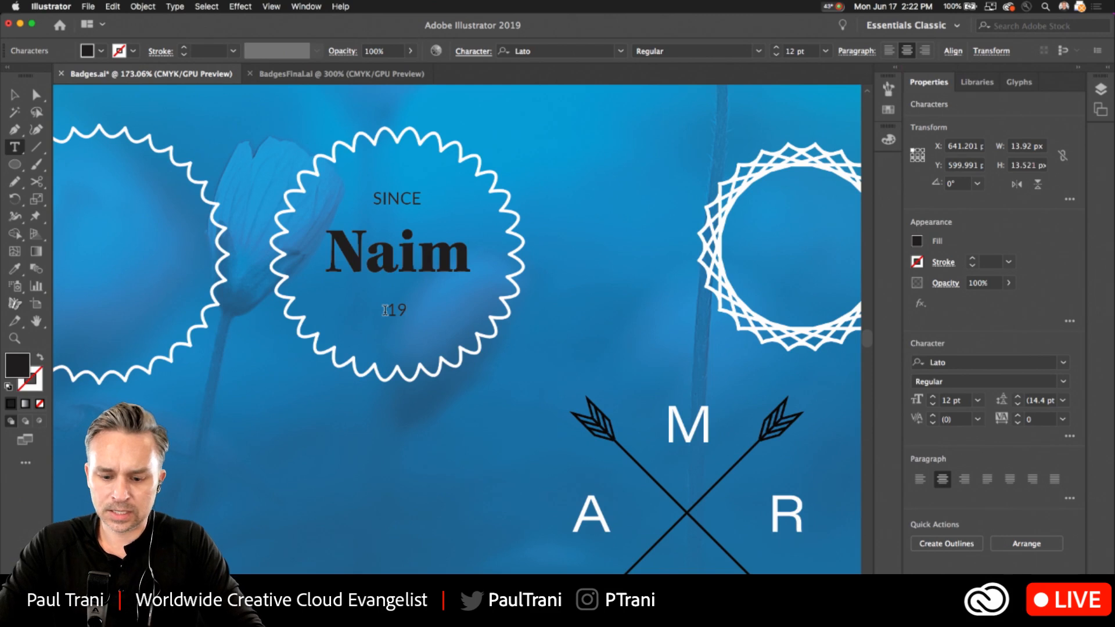
{"action": "type", "text": "90"}
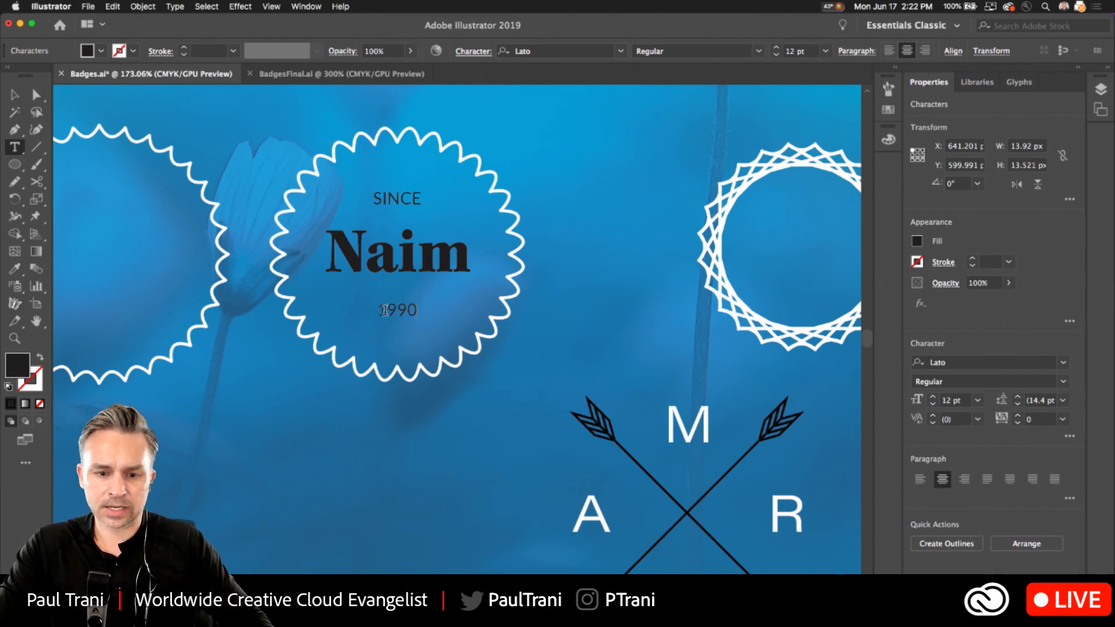
Change the fill of the large name text in the scalloped badge to white.
{"action": "left_click", "coordinate": [15, 94]}
{"action": "left_click", "coordinate": [319, 252]}
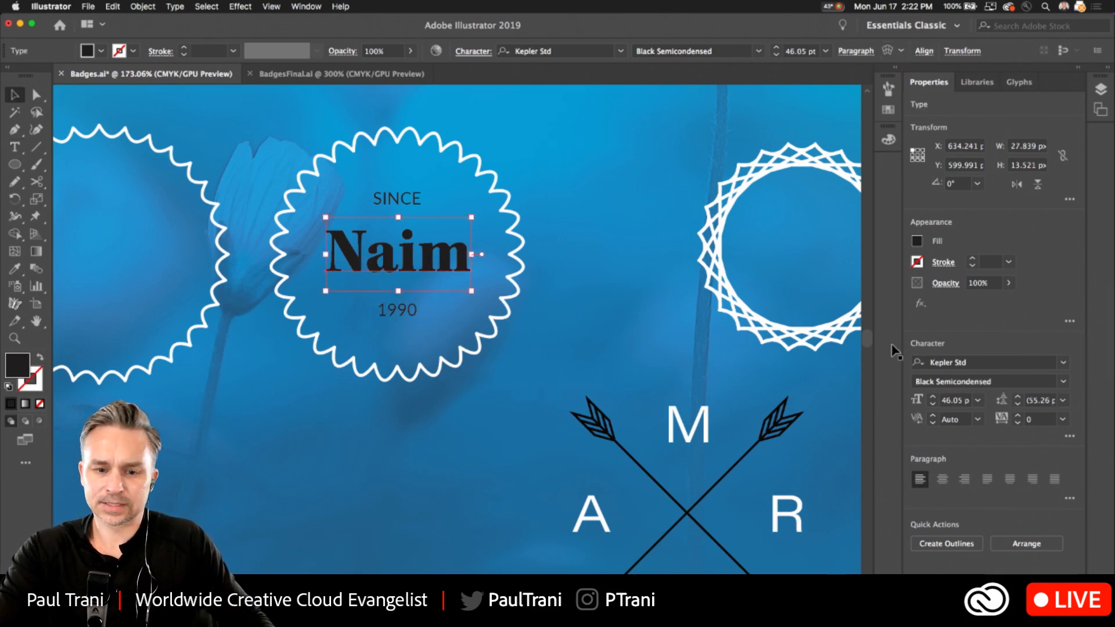
{"action": "left_click", "coordinate": [917, 241]}
{"action": "left_click", "coordinate": [779, 293]}
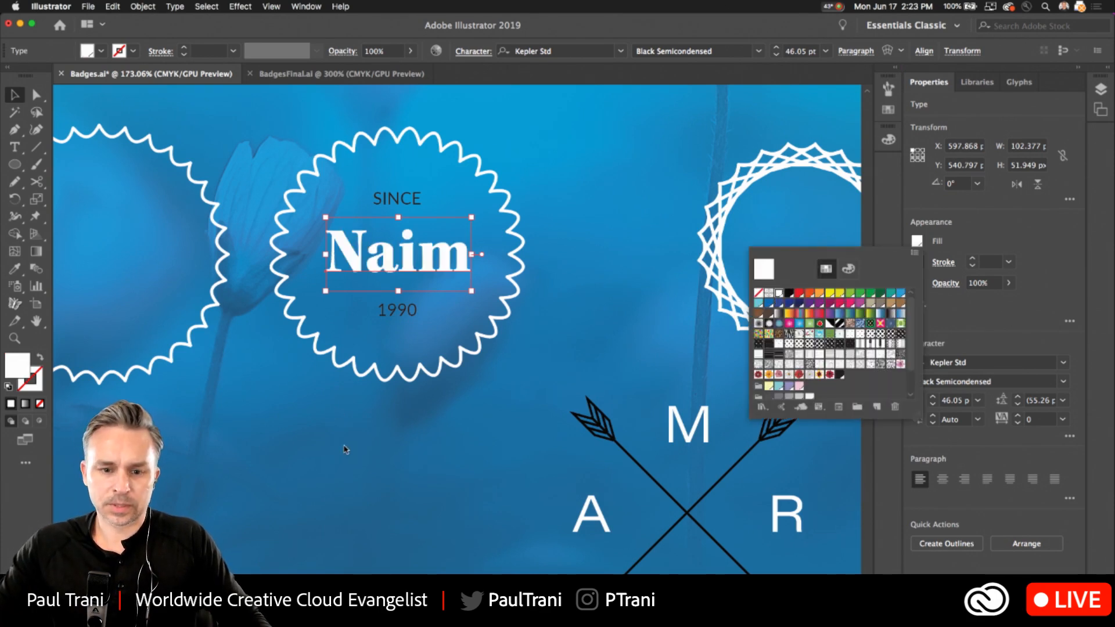
{"action": "left_click", "coordinate": [435, 445]}
Draw a circle about 141 px in diameter below the scalloped badges, with no fill and a white 1 pt stroke.
{"action": "scroll", "coordinate": [429, 451], "scroll_direction": "down", "scroll_amount": 5}
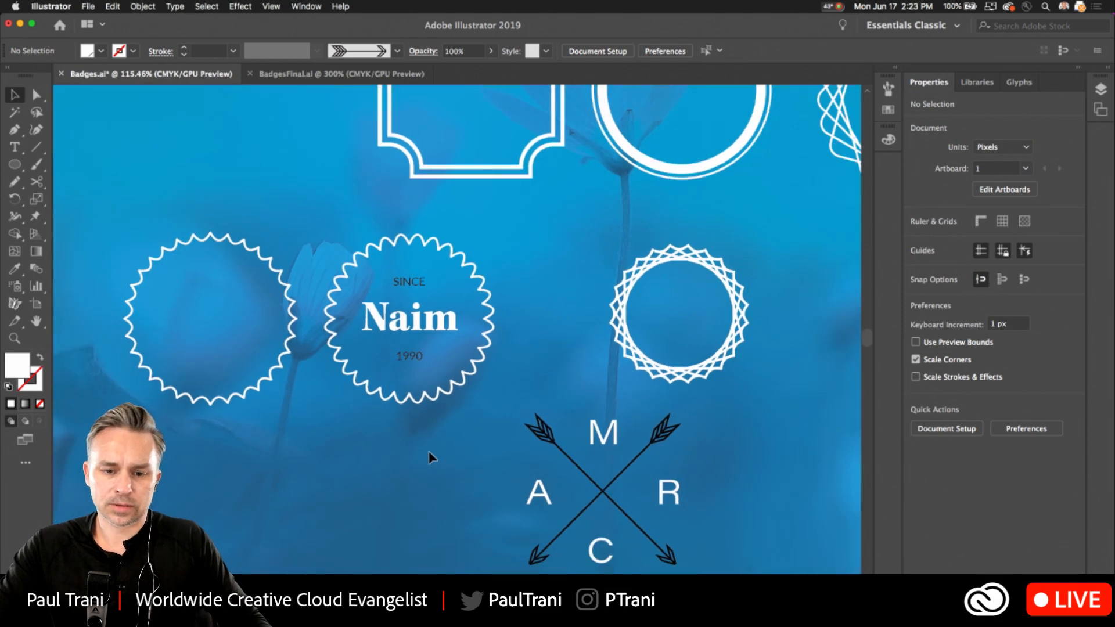
{"action": "scroll", "coordinate": [381, 430], "scroll_direction": "up", "scroll_amount": 3}
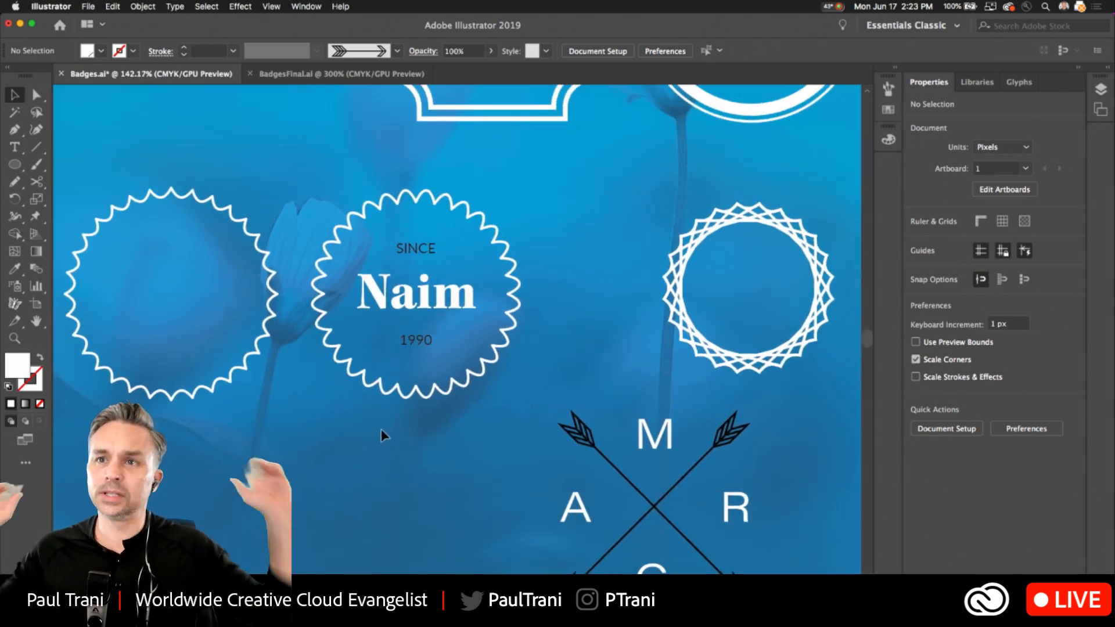
{"action": "scroll", "coordinate": [293, 424], "scroll_direction": "down", "scroll_amount": 5}
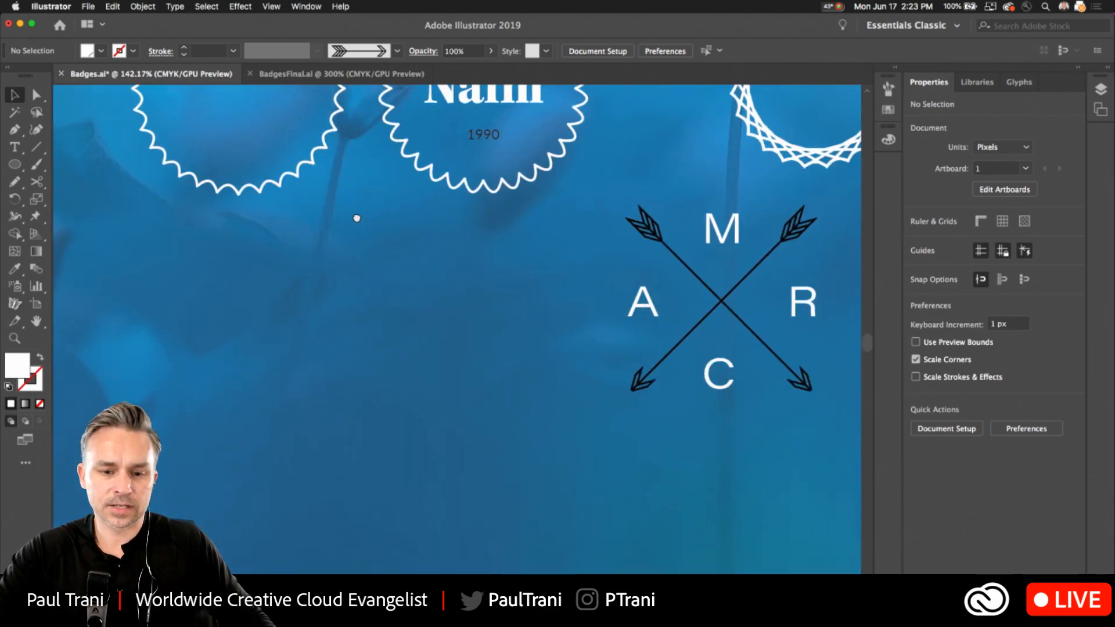
{"action": "key", "text": "l"}
{"action": "left_click_drag", "start_coordinate": [372, 376], "coordinate": [456, 457]}
{"action": "left_click", "coordinate": [41, 360]}
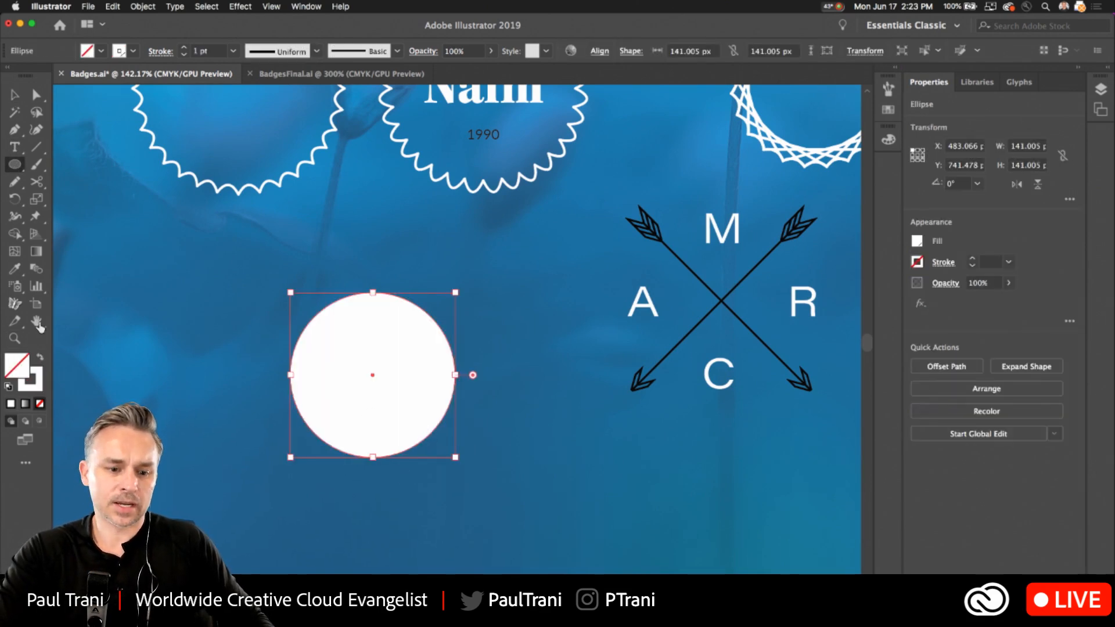
Load the Borders_Lines brush library and try its orange band brush on the selected circle.
{"action": "left_click", "coordinate": [306, 7]}
{"action": "scroll", "coordinate": [388, 290], "scroll_direction": "down", "scroll_amount": 1}
{"action": "scroll", "coordinate": [429, 533], "scroll_direction": "down", "scroll_amount": 1}
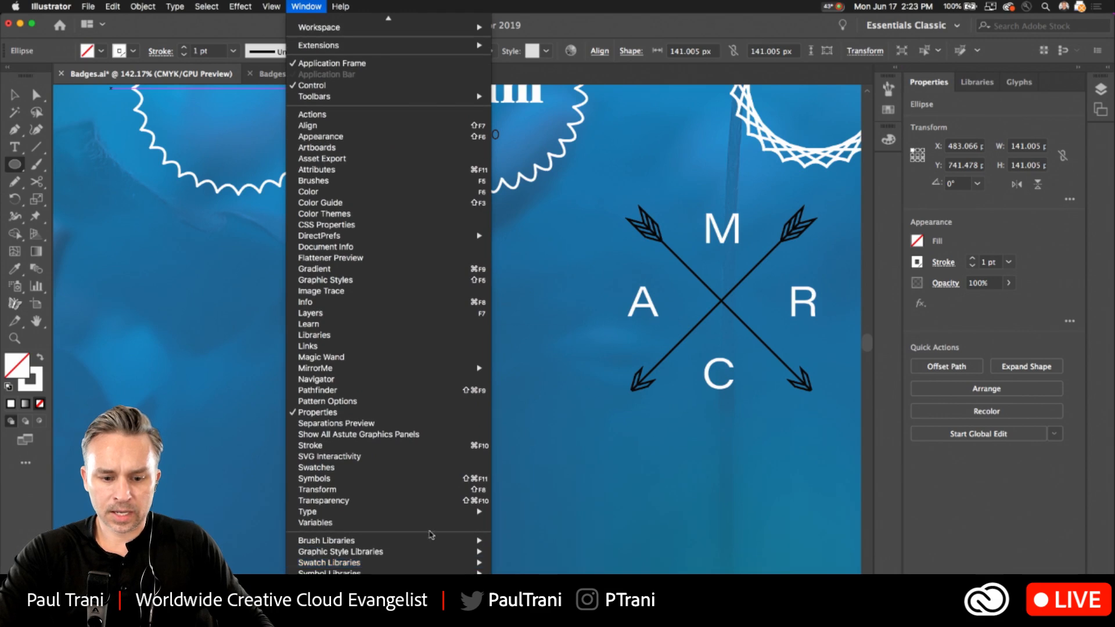
{"action": "mouse_move", "coordinate": [430, 541]}
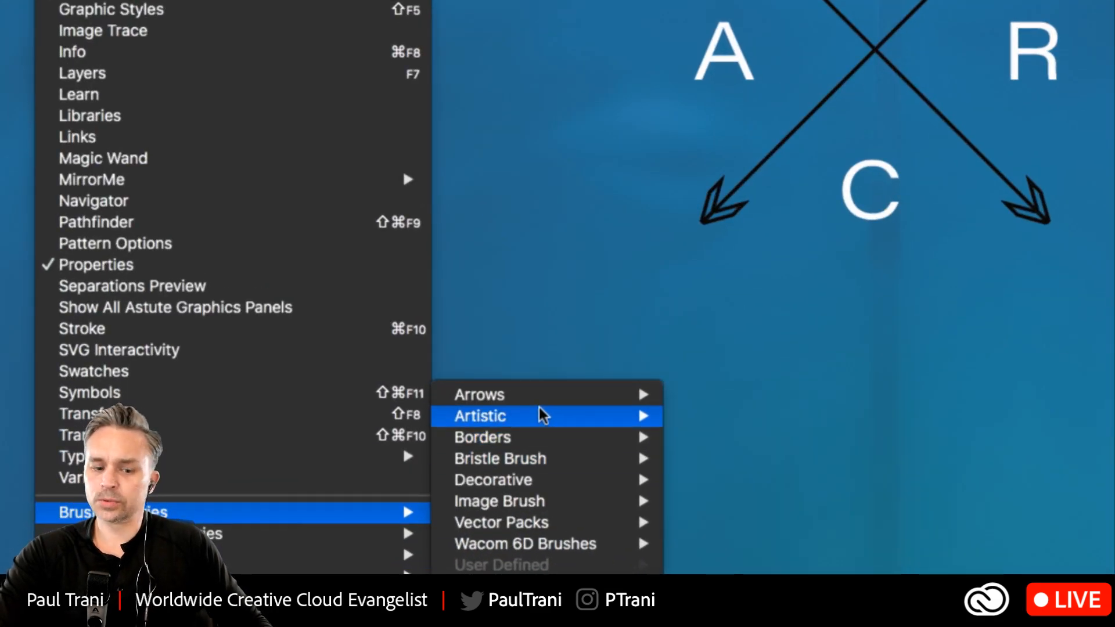
{"action": "mouse_move", "coordinate": [552, 416]}
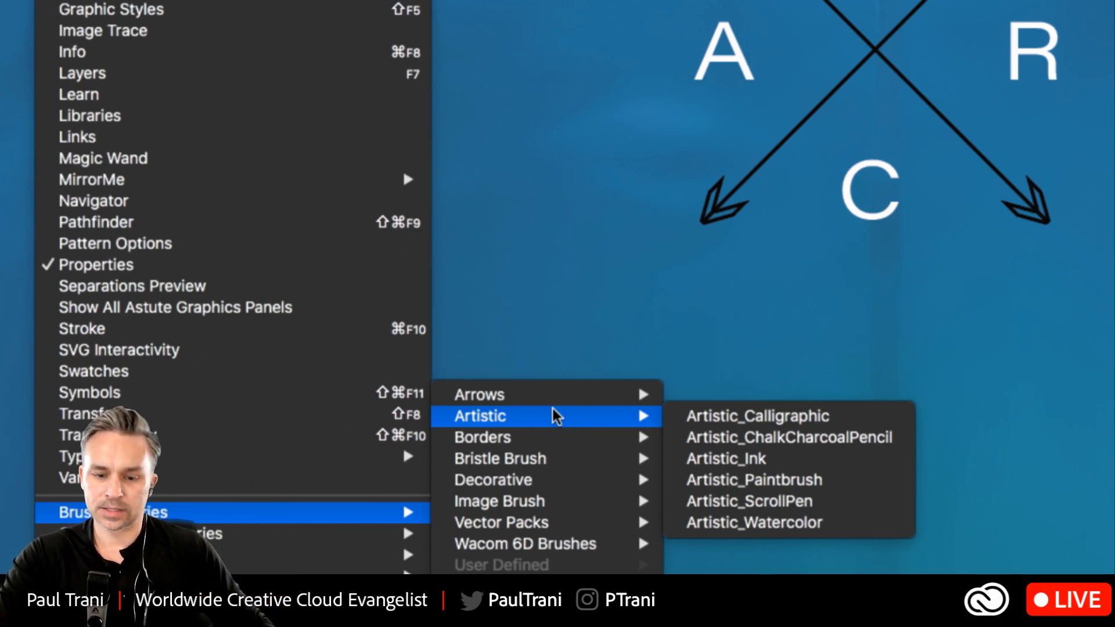
{"action": "mouse_move", "coordinate": [537, 440]}
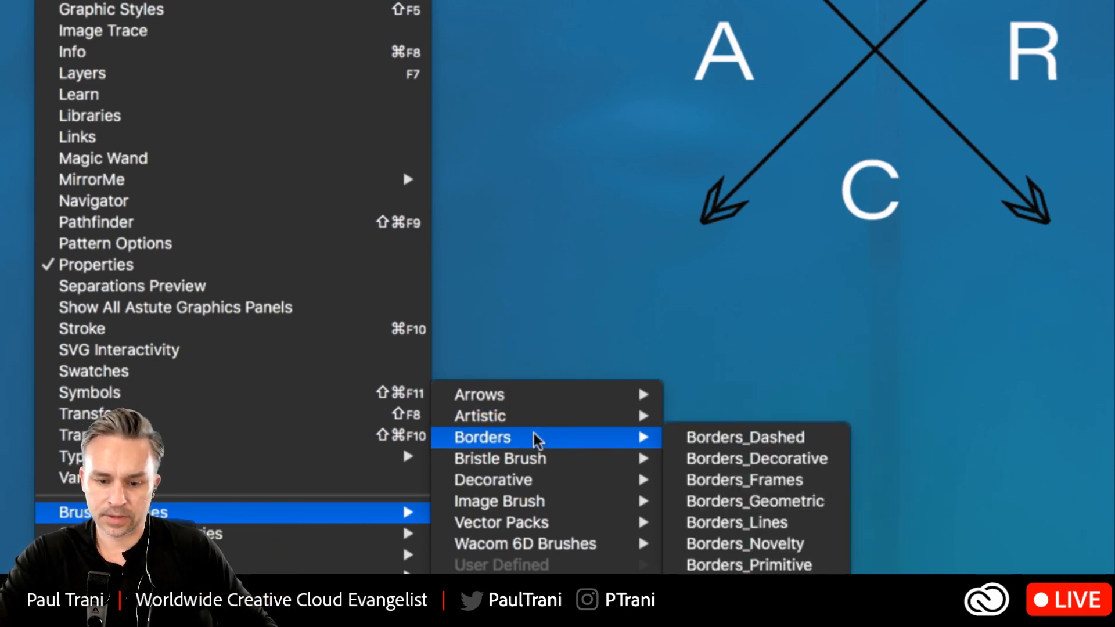
{"action": "left_click", "coordinate": [736, 522]}
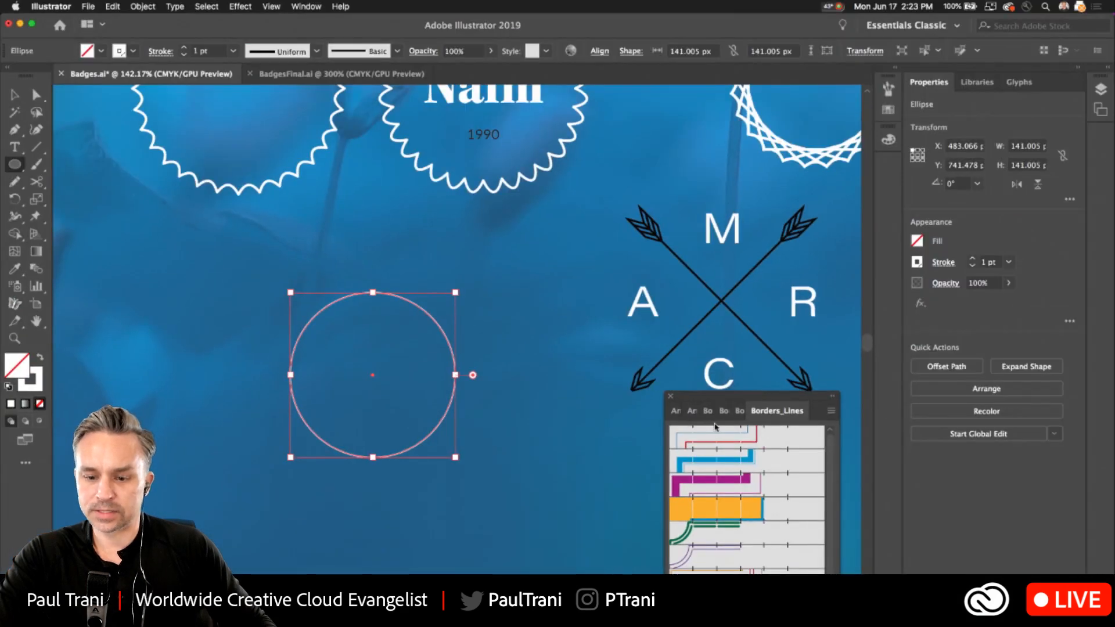
{"action": "left_click", "coordinate": [851, 464]}
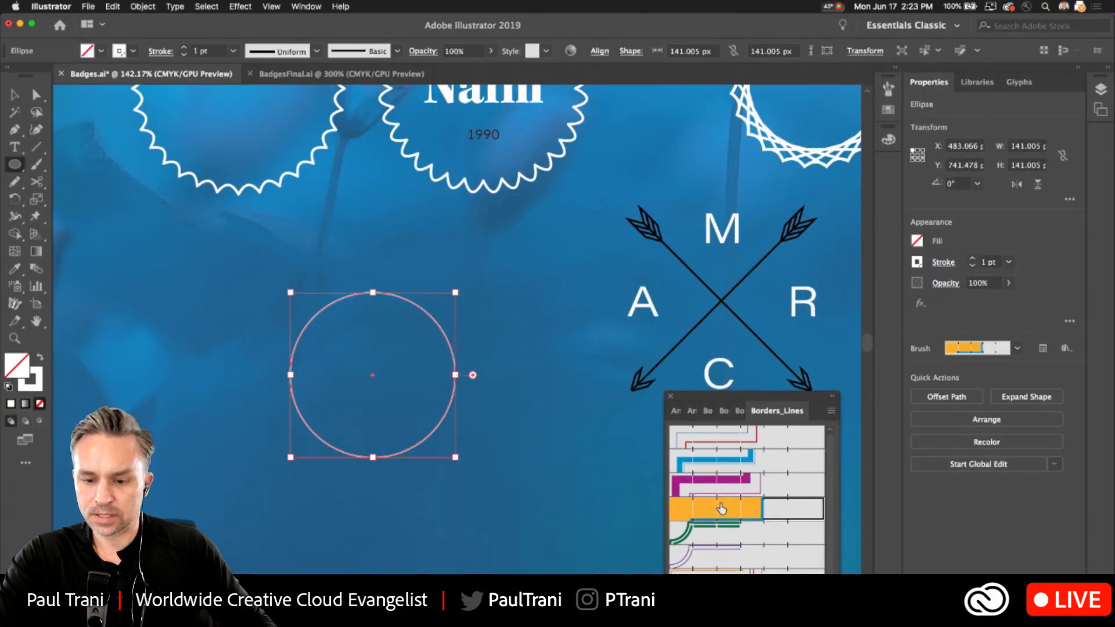
Try several Borders_Lines brushes on the circle, including Multilines 1.3, Multilines 1.5, the black multi-line brush and the orange band.
{"action": "mouse_move", "coordinate": [718, 401]}
{"action": "left_mouse_down"}
{"action": "mouse_move", "coordinate": [563, 241]}
{"action": "mouse_move", "coordinate": [593, 145]}
{"action": "mouse_move", "coordinate": [605, 146]}
{"action": "left_mouse_up"}
{"action": "left_click", "coordinate": [585, 357]}
{"action": "left_click", "coordinate": [587, 378]}
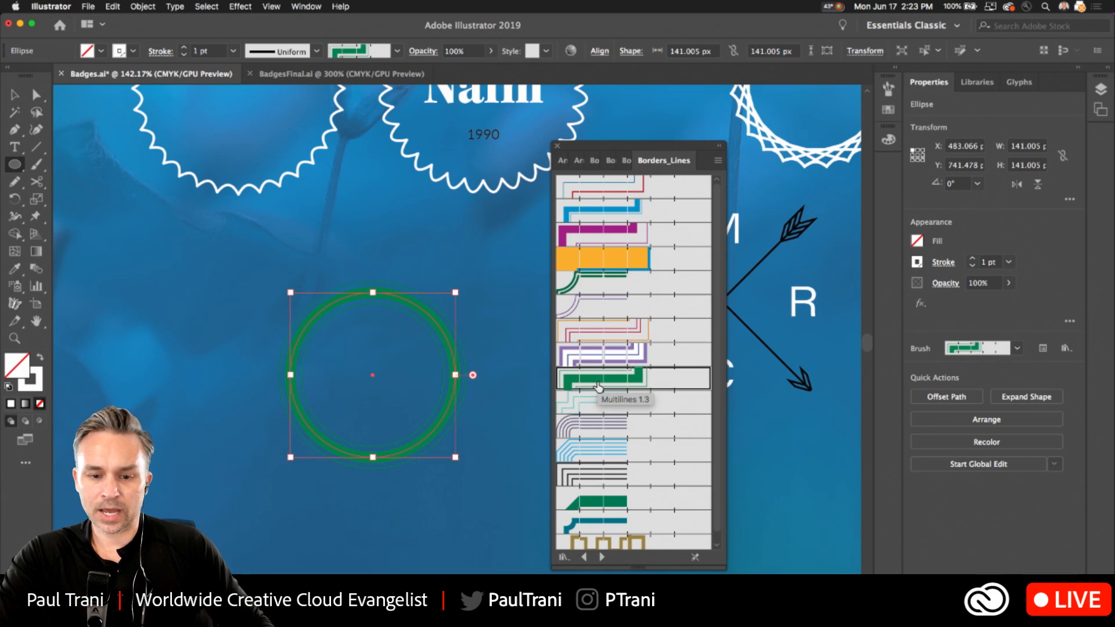
{"action": "left_click", "coordinate": [613, 427]}
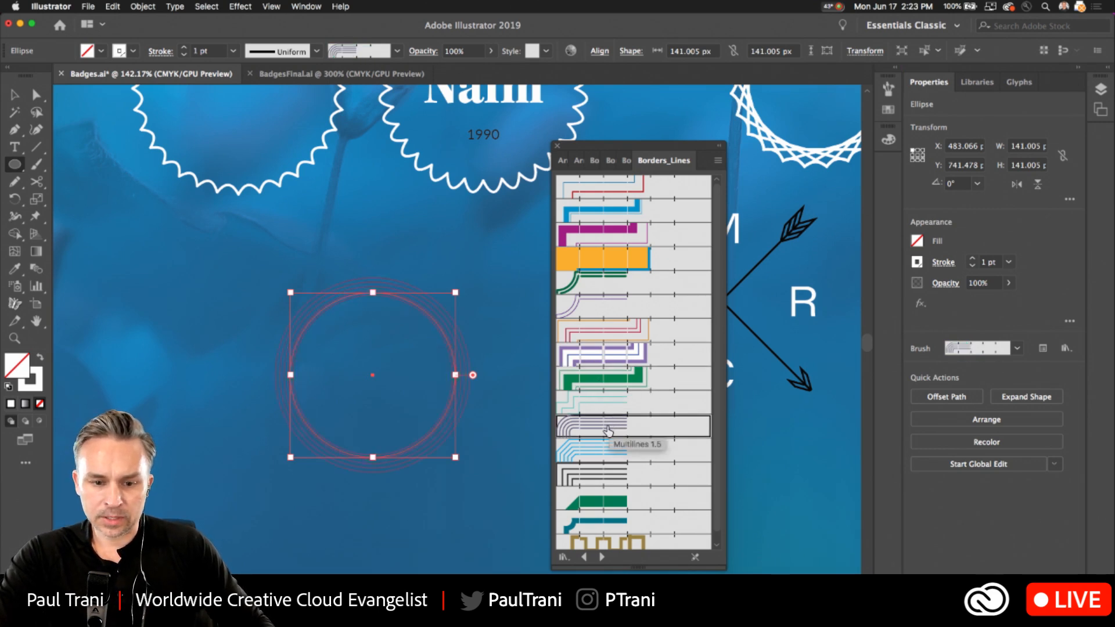
{"action": "left_click", "coordinate": [606, 475]}
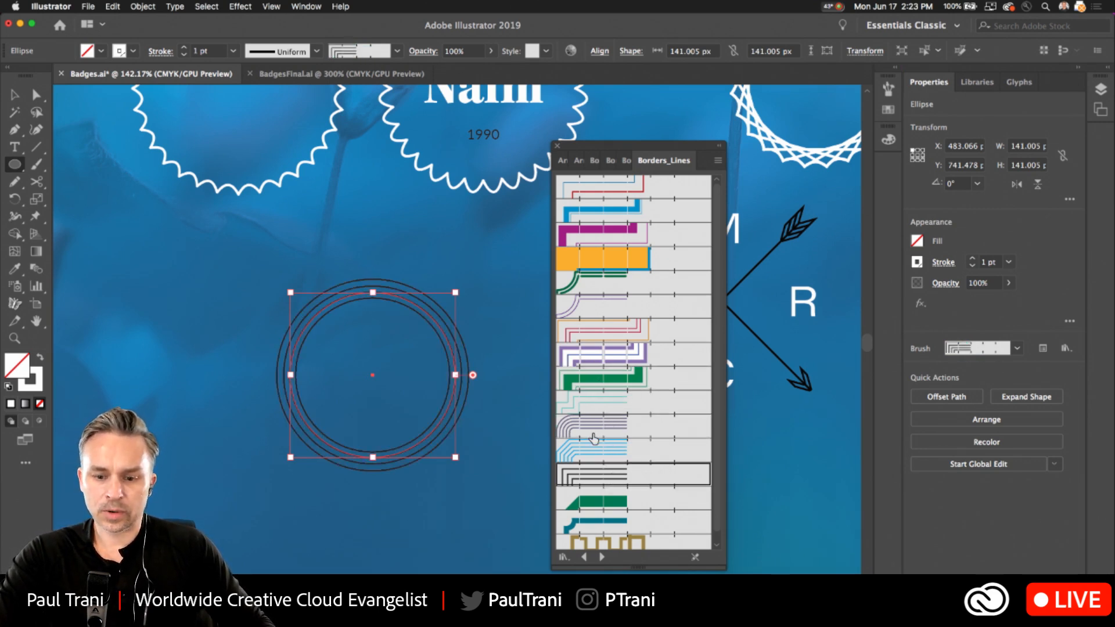
{"action": "left_click", "coordinate": [609, 427]}
{"action": "left_click", "coordinate": [607, 259]}
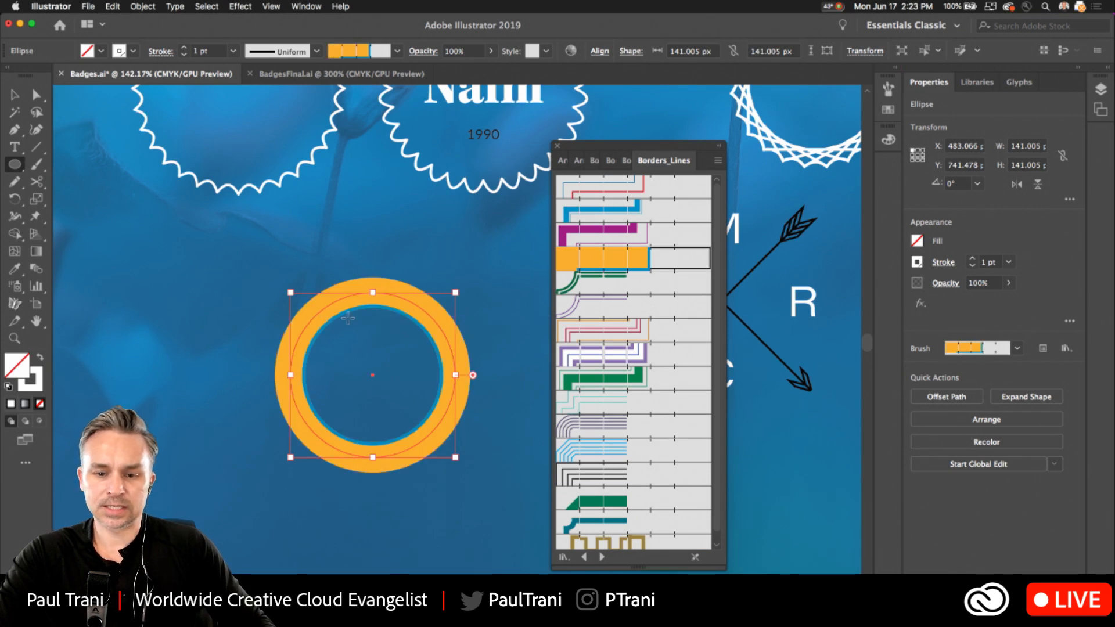
{"action": "scroll", "coordinate": [615, 267], "scroll_direction": "down", "scroll_amount": 1}
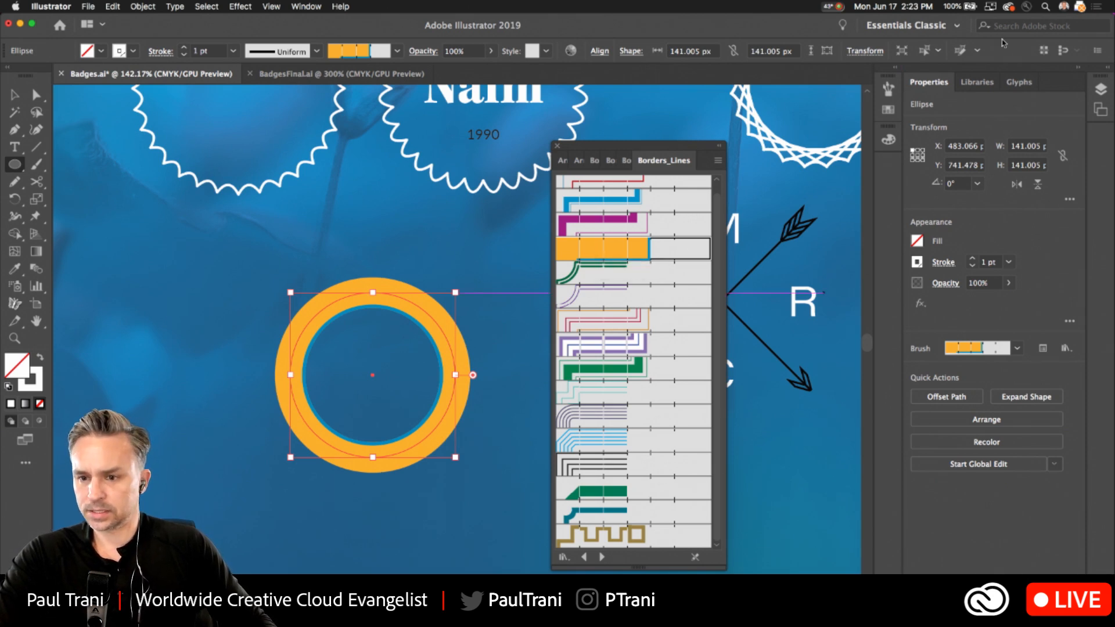
{"action": "left_click", "coordinate": [1019, 82]}
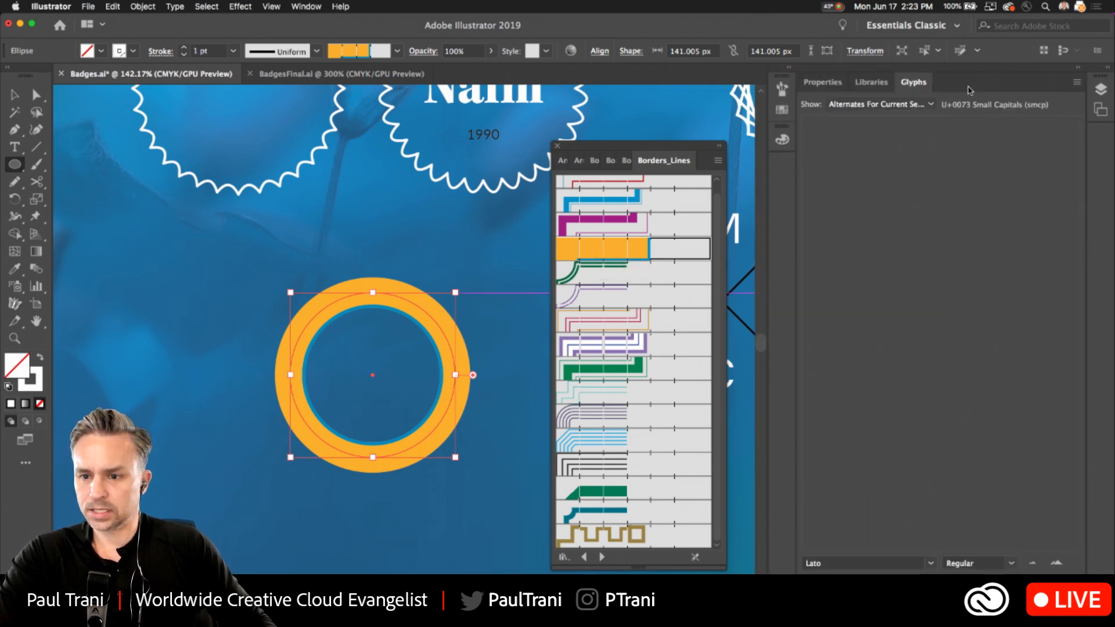
{"action": "left_click", "coordinate": [872, 83]}
{"action": "left_click", "coordinate": [821, 83]}
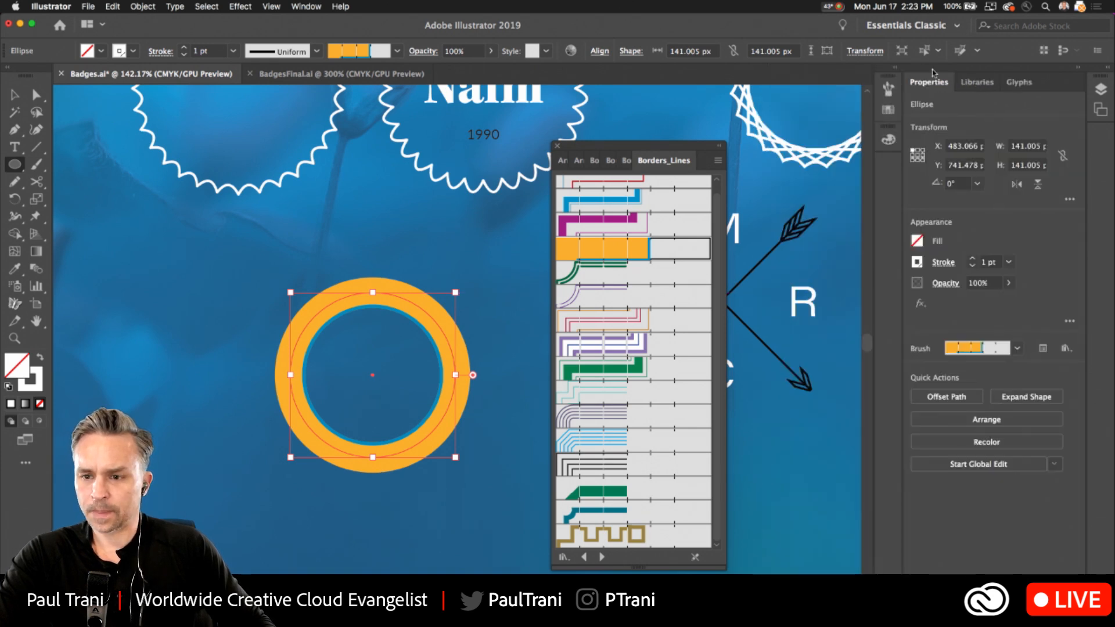
{"action": "left_click", "coordinate": [308, 6]}
{"action": "left_click", "coordinate": [311, 6]}
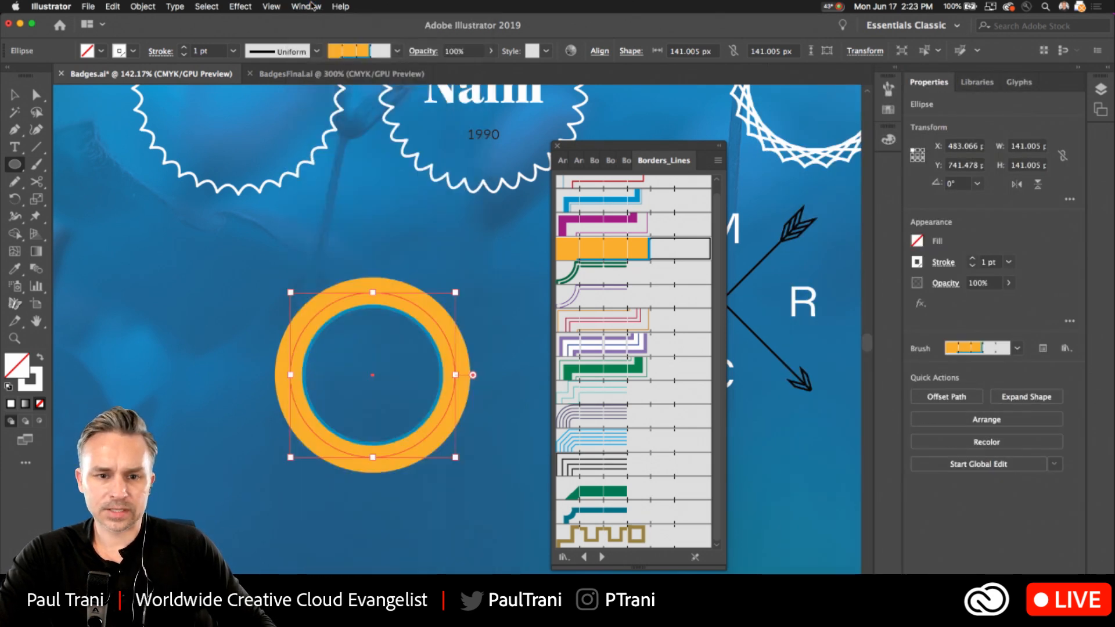
{"action": "left_click", "coordinate": [312, 6]}
{"action": "left_click", "coordinate": [401, 214]}
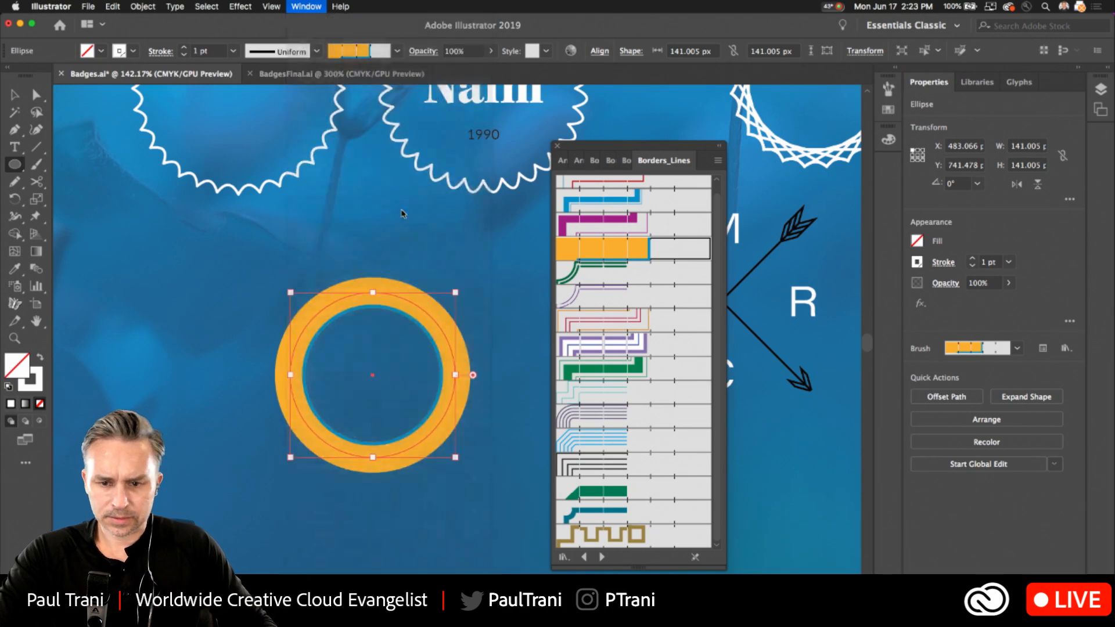
Close the Borders_Lines library and apply the document's red-and-black Geometric 3 pattern brush to the circle.
{"action": "left_click_drag", "start_coordinate": [780, 252], "coordinate": [780, 587]}
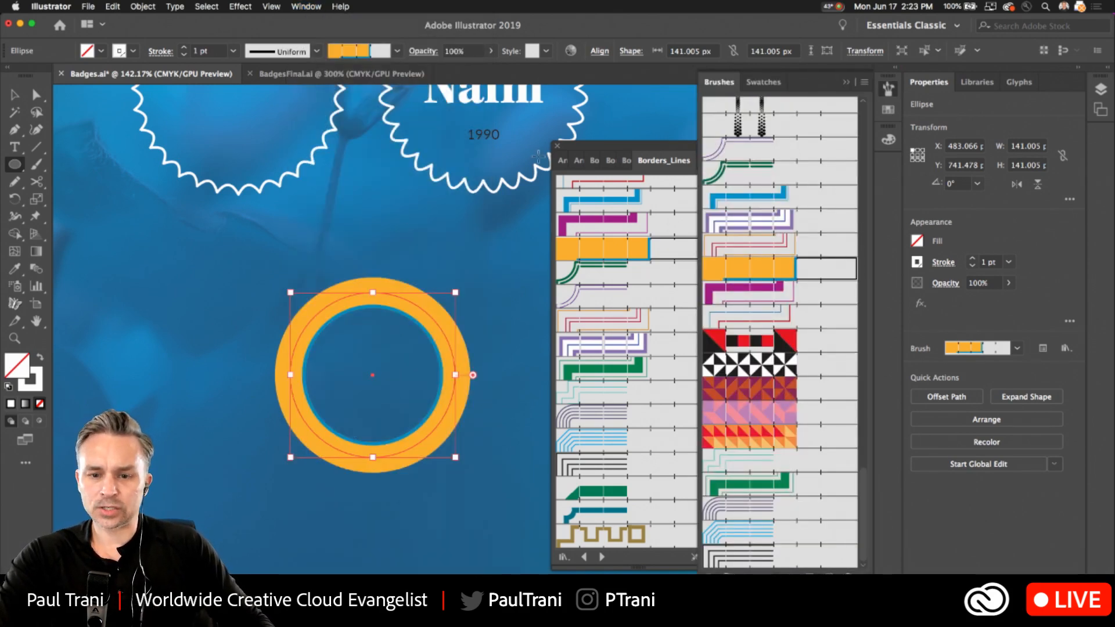
{"action": "left_click", "coordinate": [556, 147]}
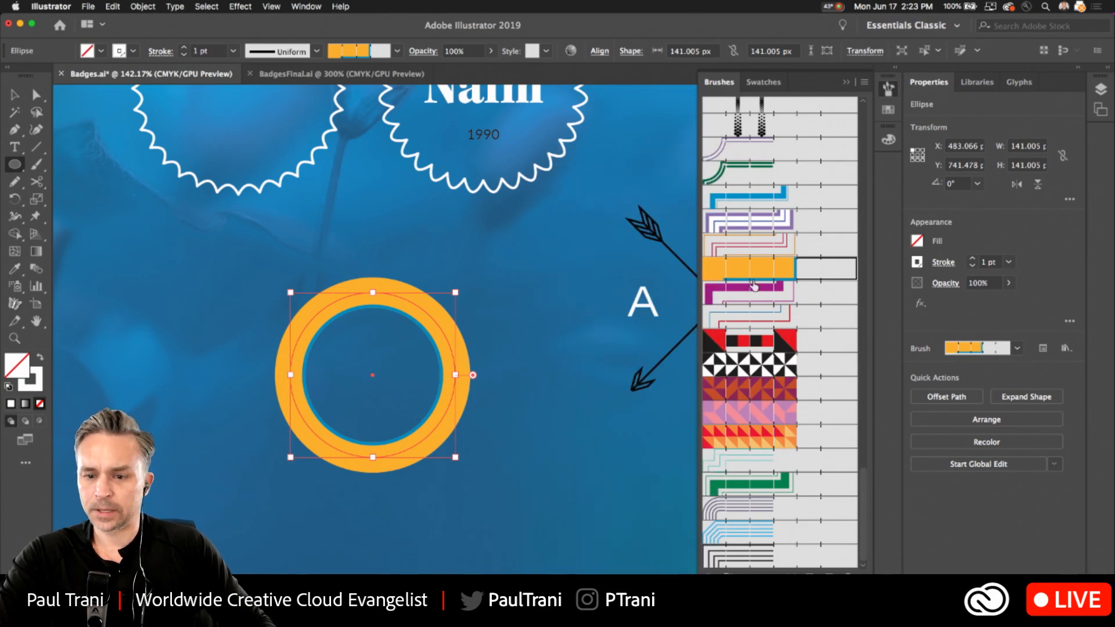
{"action": "left_click", "coordinate": [753, 286]}
{"action": "left_click", "coordinate": [748, 340]}
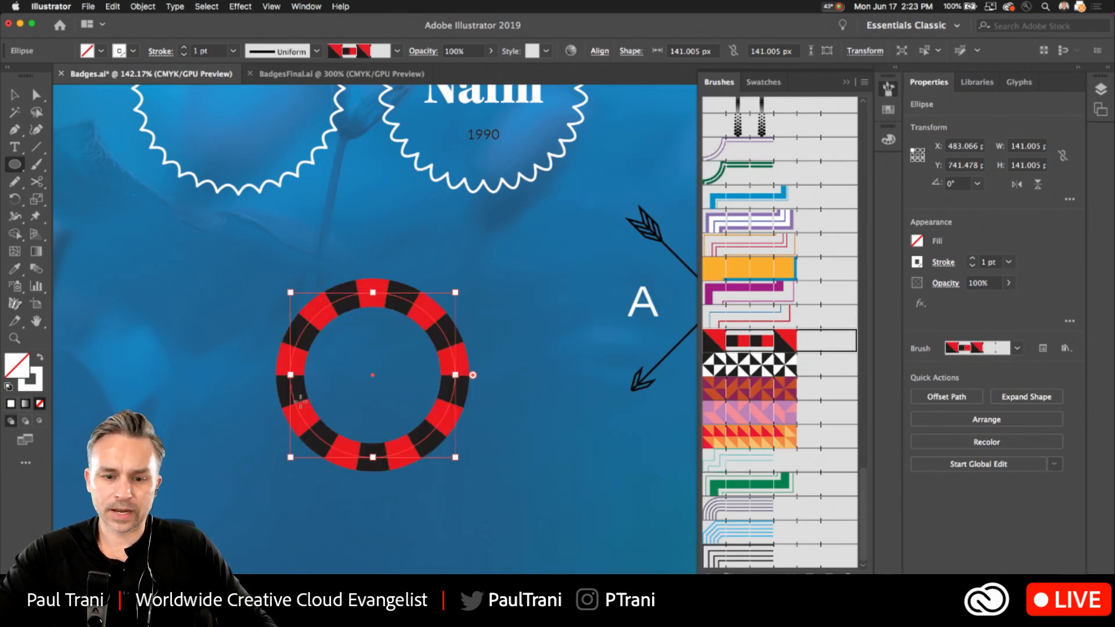
{"action": "scroll", "coordinate": [301, 401], "scroll_direction": "up", "scroll_amount": 5}
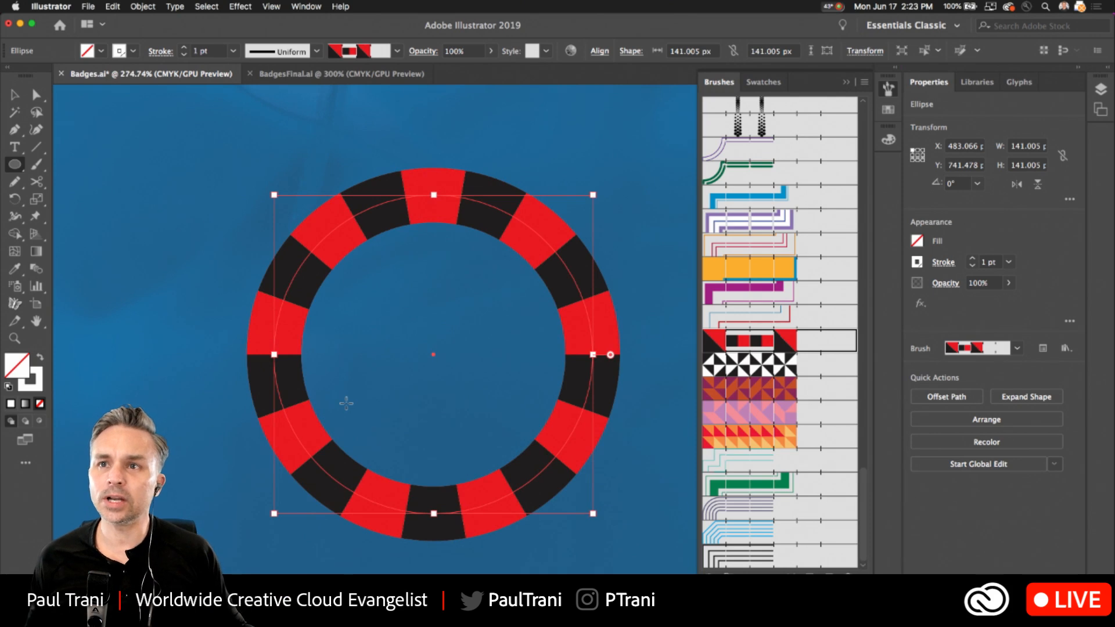
{"action": "double_click", "coordinate": [756, 344]}
{"action": "left_click_drag", "start_coordinate": [623, 75], "coordinate": [694, 64]}
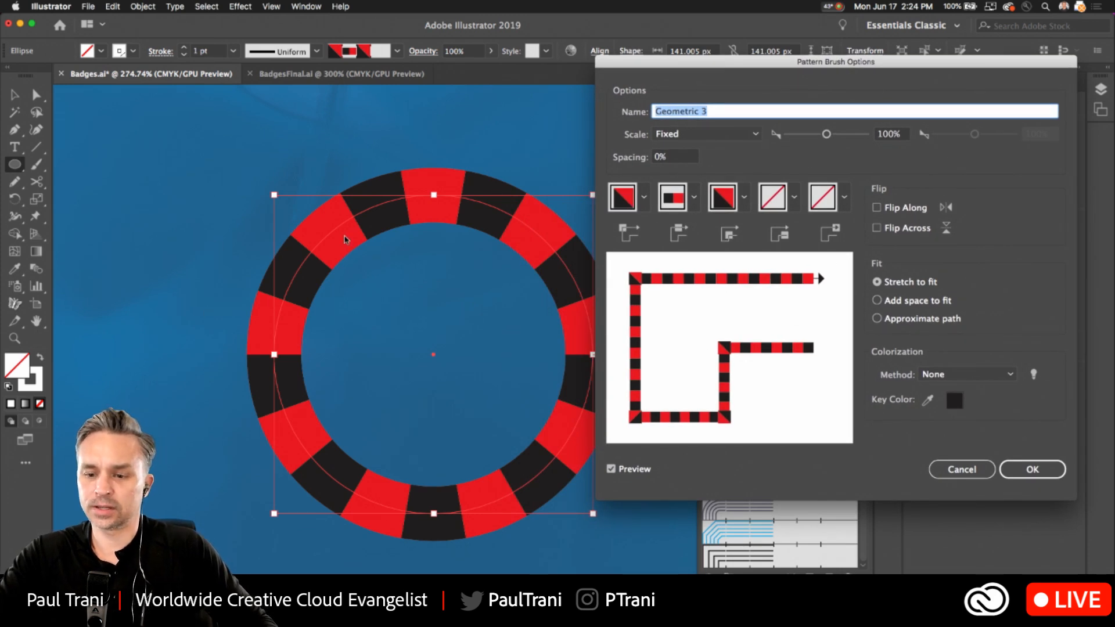
{"action": "left_click", "coordinate": [961, 467]}
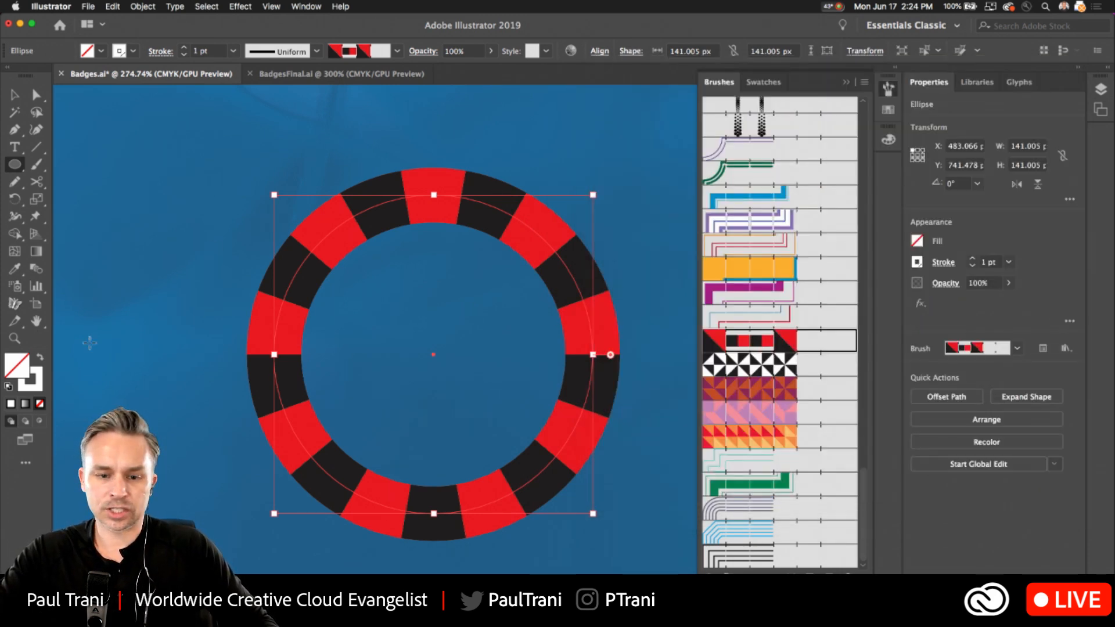
Compare colorization methods for the Geometric 3 brush, set Tints and Shades, and apply the change to existing strokes.
{"action": "double_click", "coordinate": [765, 346]}
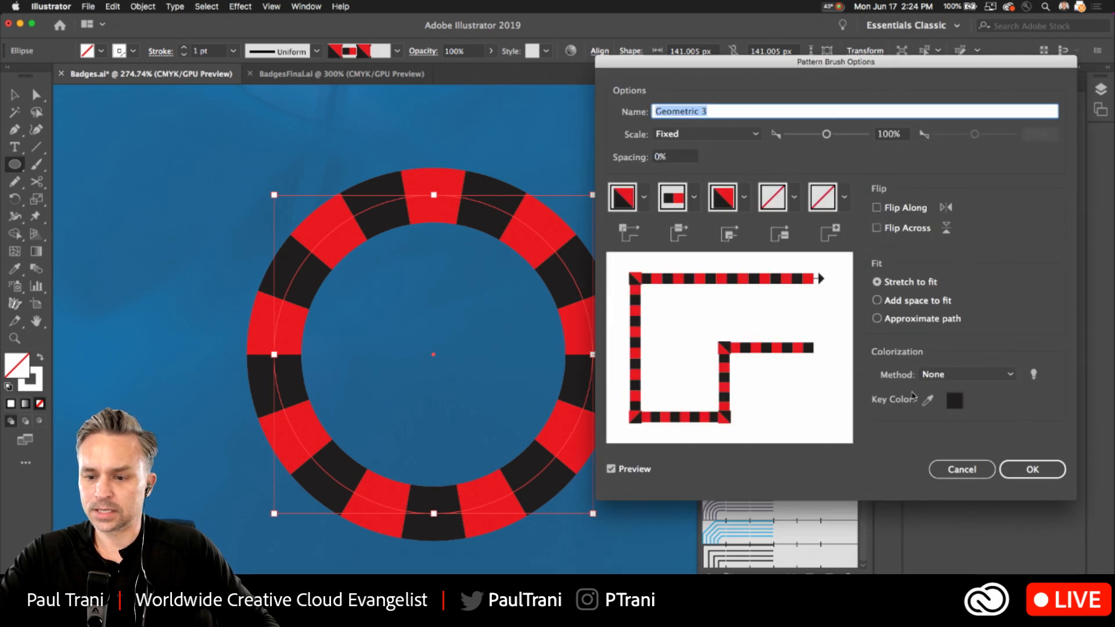
{"action": "left_click", "coordinate": [964, 375]}
{"action": "left_click", "coordinate": [979, 406]}
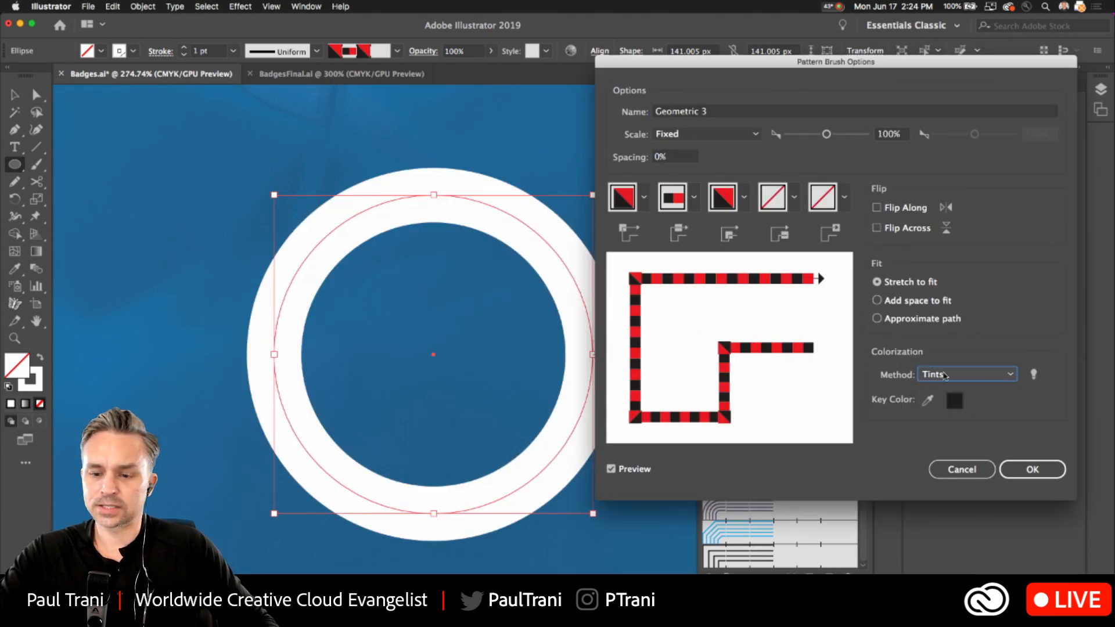
{"action": "left_click", "coordinate": [945, 376]}
{"action": "left_click", "coordinate": [964, 423]}
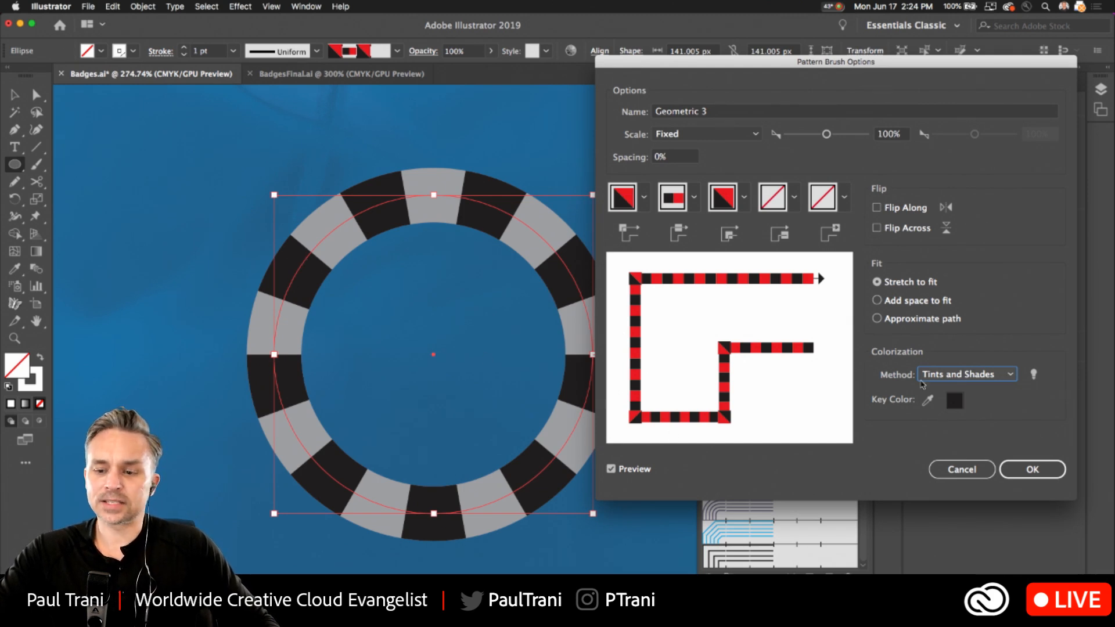
{"action": "left_click", "coordinate": [922, 383]}
{"action": "left_click", "coordinate": [955, 439]}
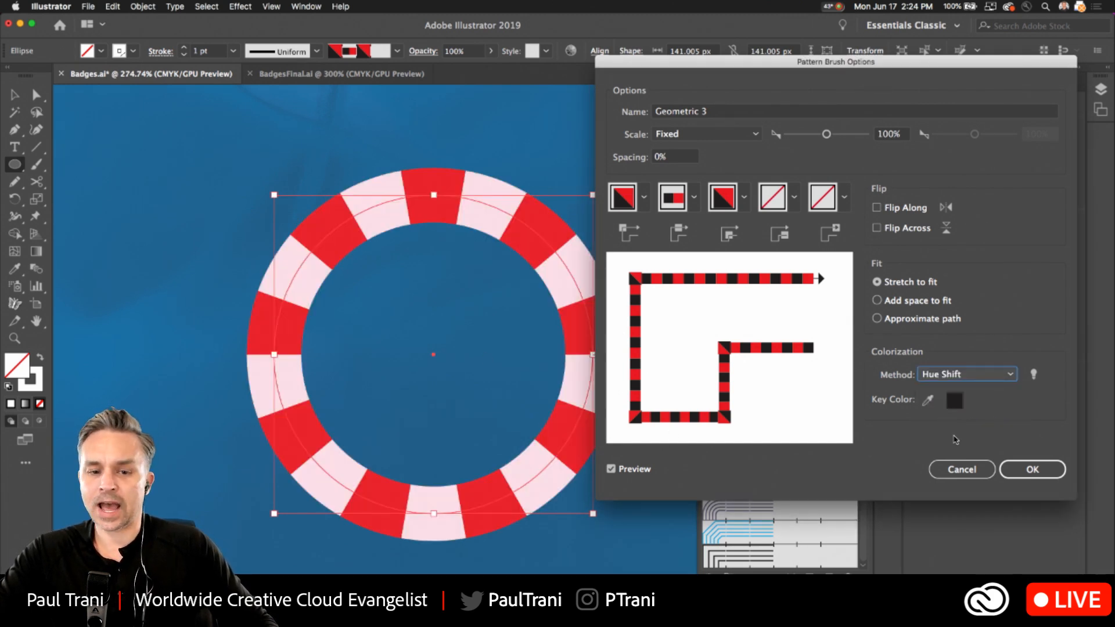
{"action": "left_click", "coordinate": [961, 376]}
{"action": "left_click", "coordinate": [961, 422]}
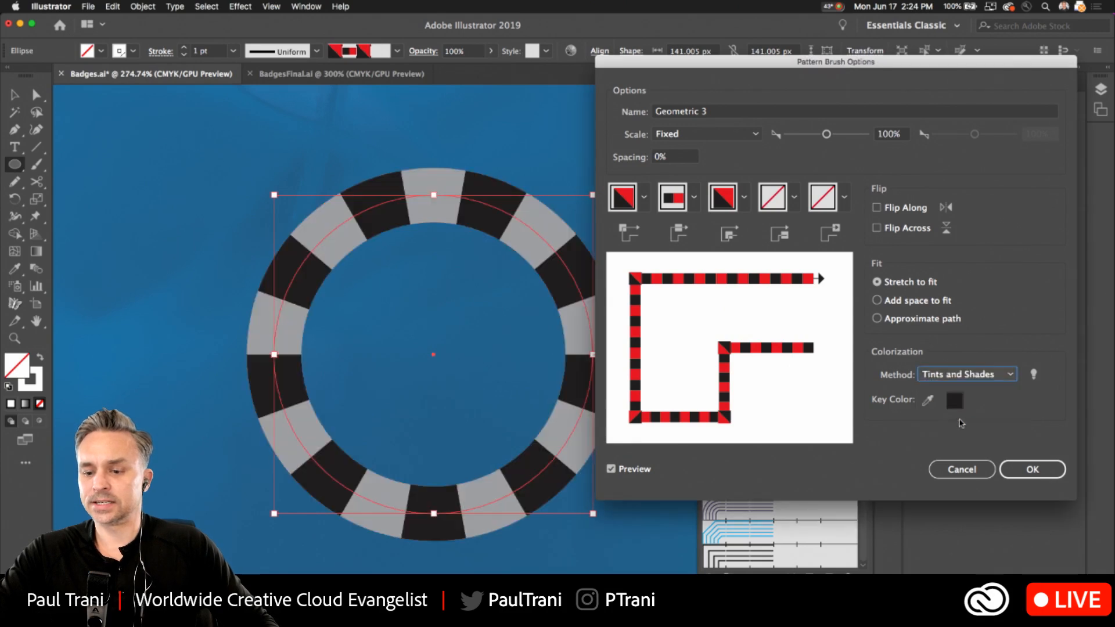
{"action": "left_click", "coordinate": [1019, 467]}
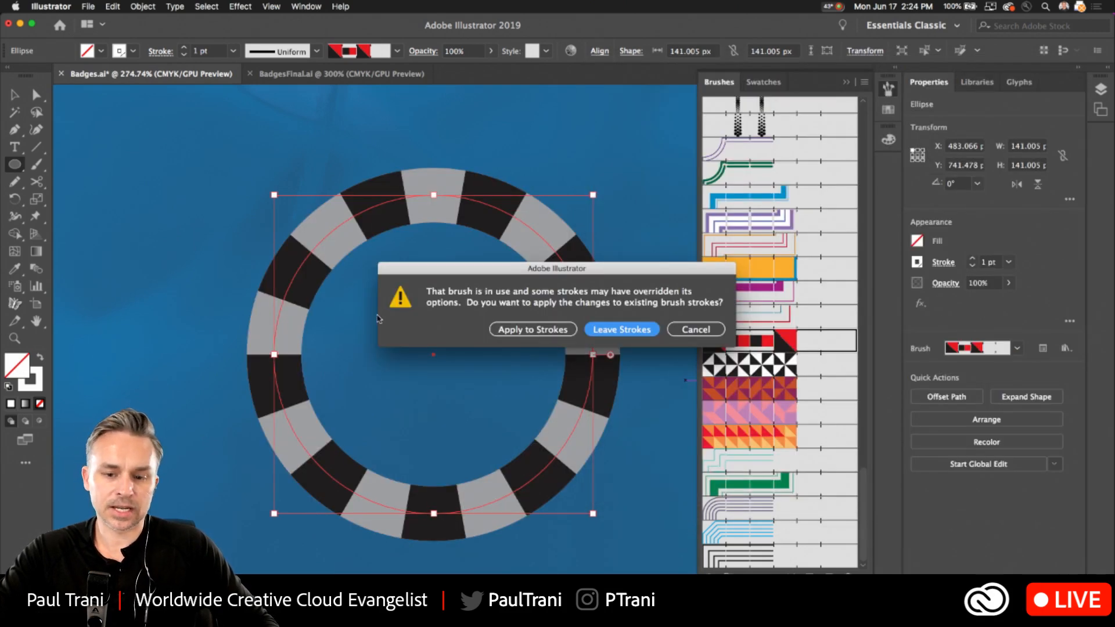
{"action": "left_click", "coordinate": [531, 329]}
Set the circle's stroke color to bright green, hex 00FF00.
{"action": "left_click", "coordinate": [36, 371]}
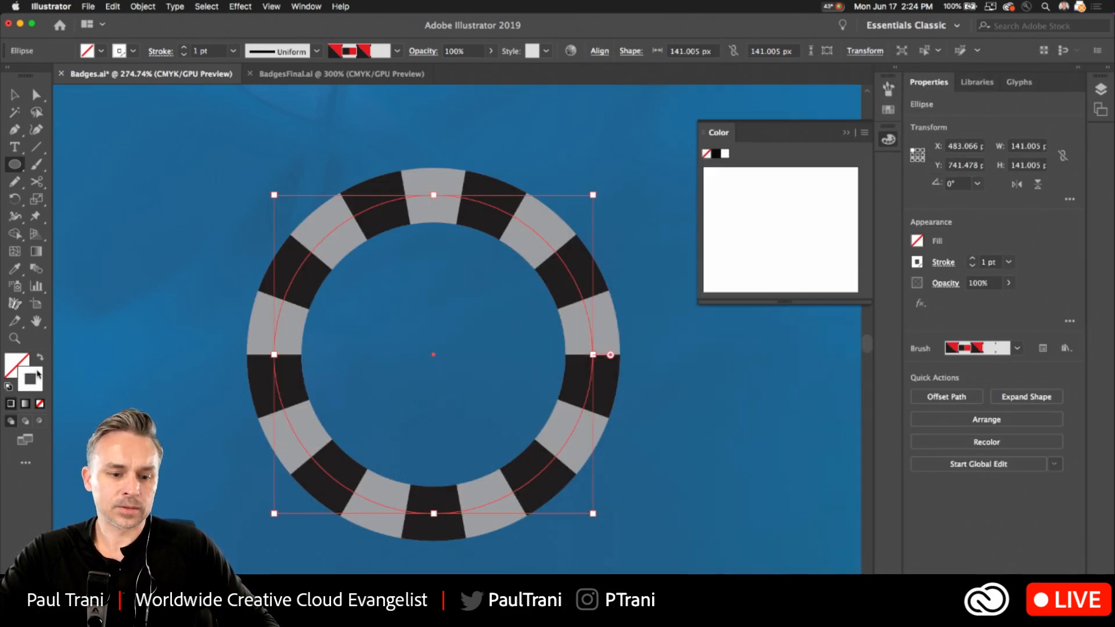
{"action": "double_click", "coordinate": [39, 375]}
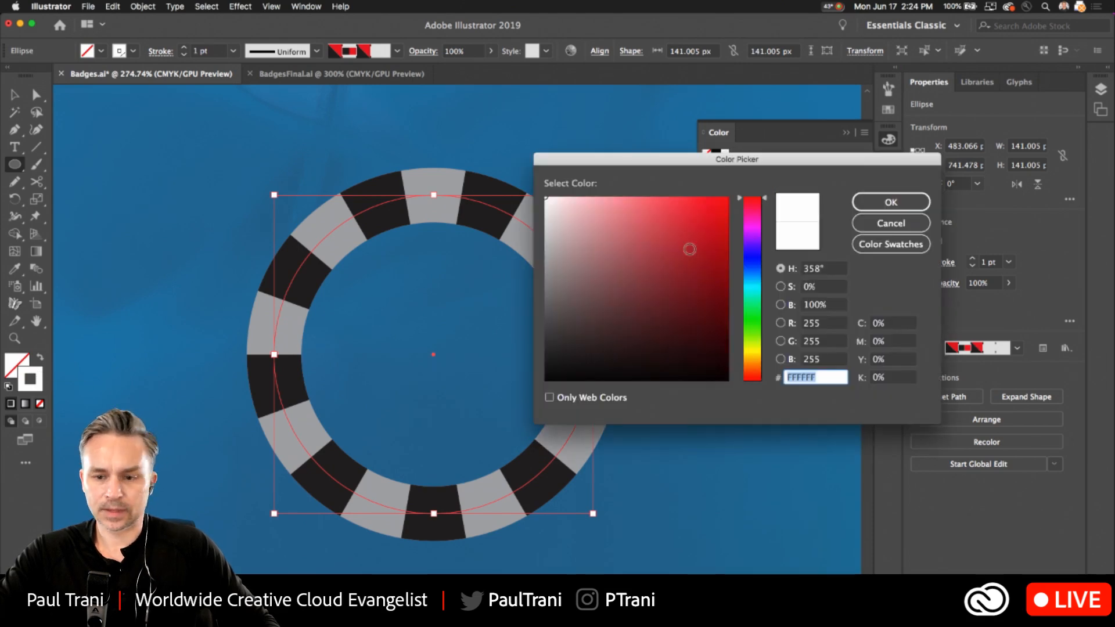
{"action": "left_click_drag", "start_coordinate": [747, 293], "coordinate": [752, 320]}
{"action": "left_click", "coordinate": [763, 247]}
{"action": "left_click", "coordinate": [723, 201]}
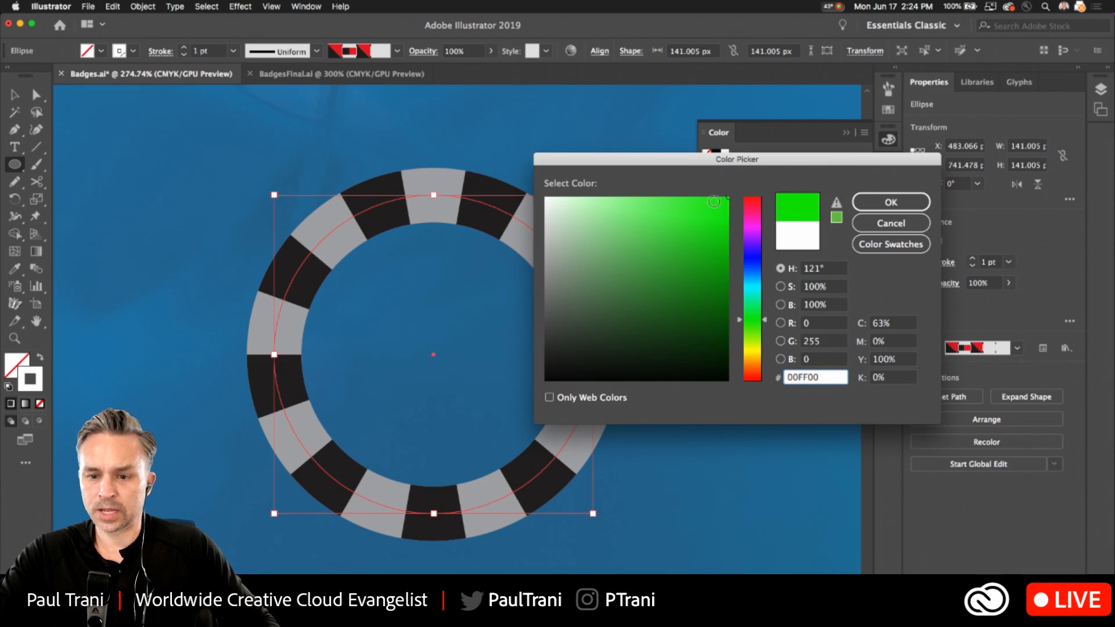
{"action": "left_click", "coordinate": [890, 202]}
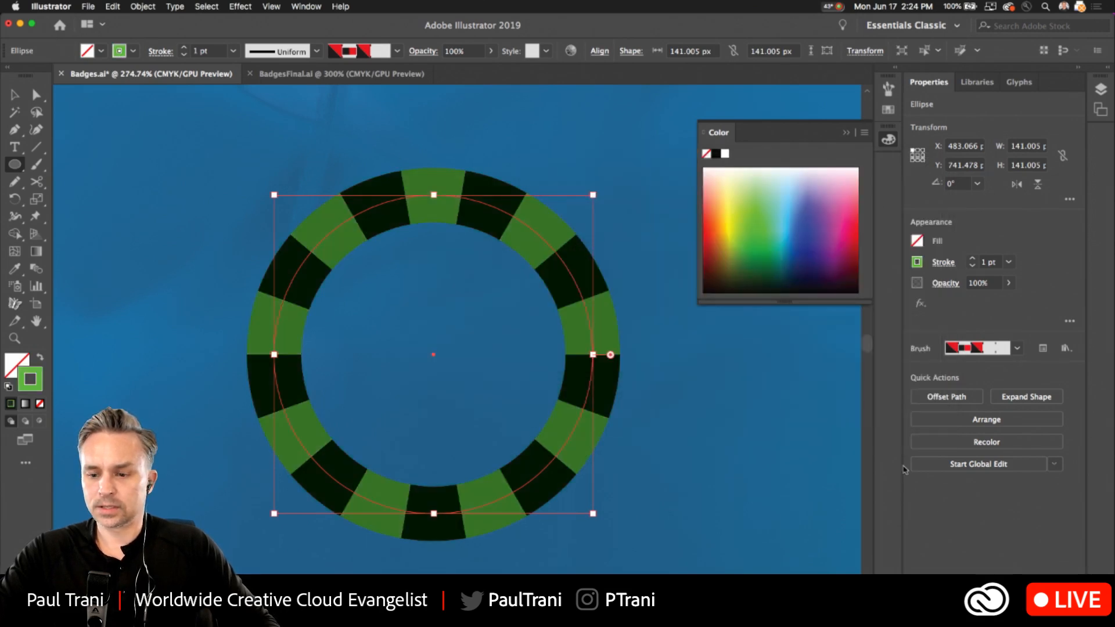
Open the Geometric 3 brush's options and preview the Tints and Hue Shift colorization methods on the circle.
{"action": "left_click", "coordinate": [312, 7]}
{"action": "left_click", "coordinate": [378, 216]}
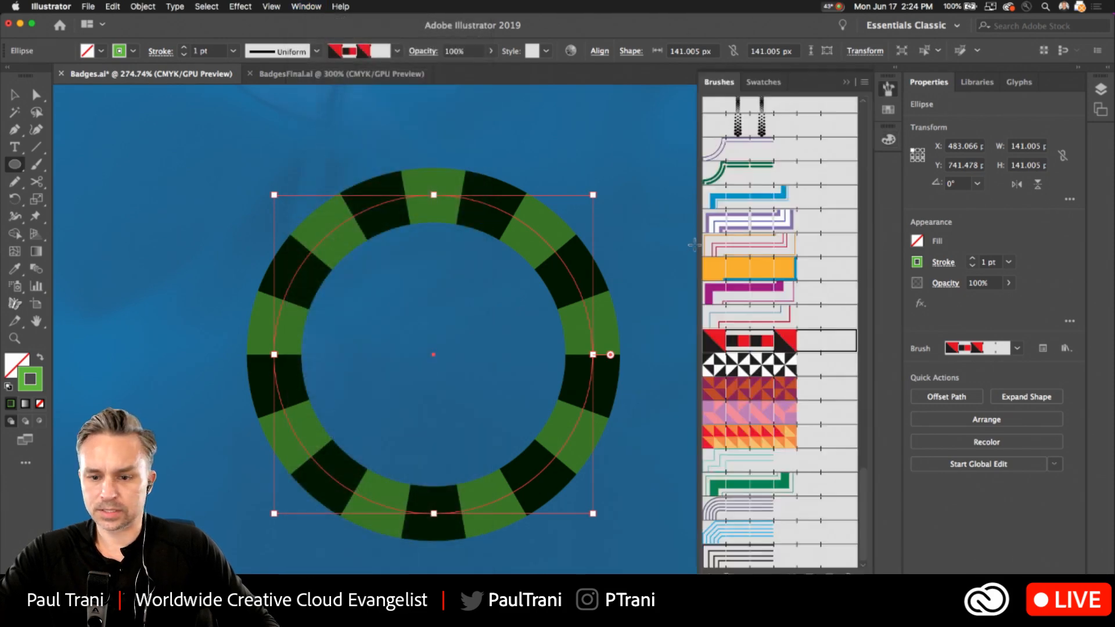
{"action": "double_click", "coordinate": [757, 343]}
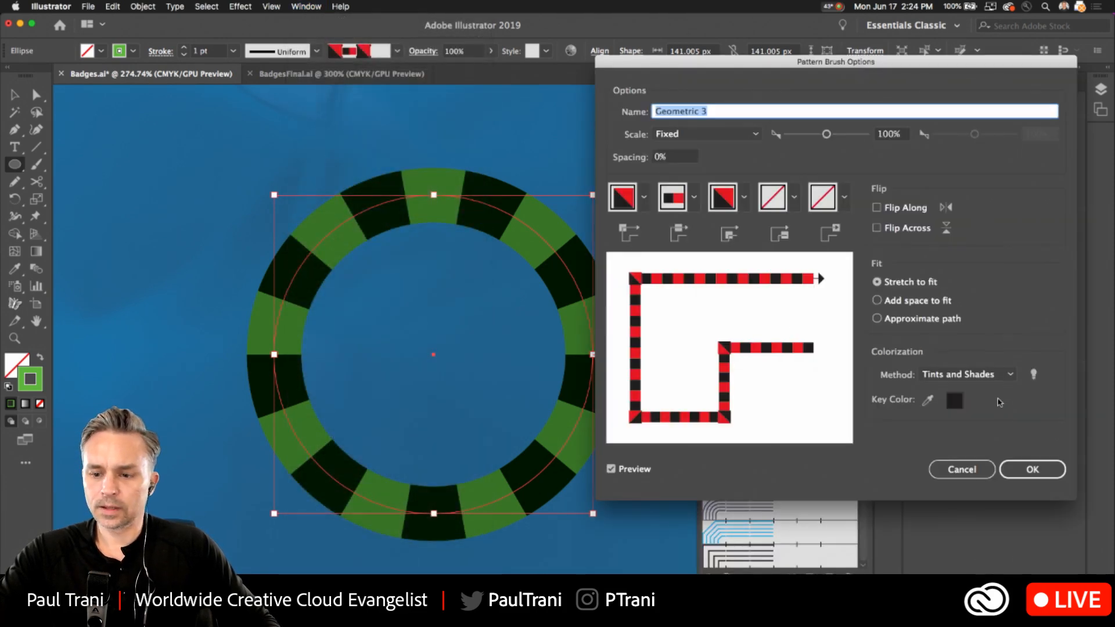
{"action": "left_click", "coordinate": [978, 378]}
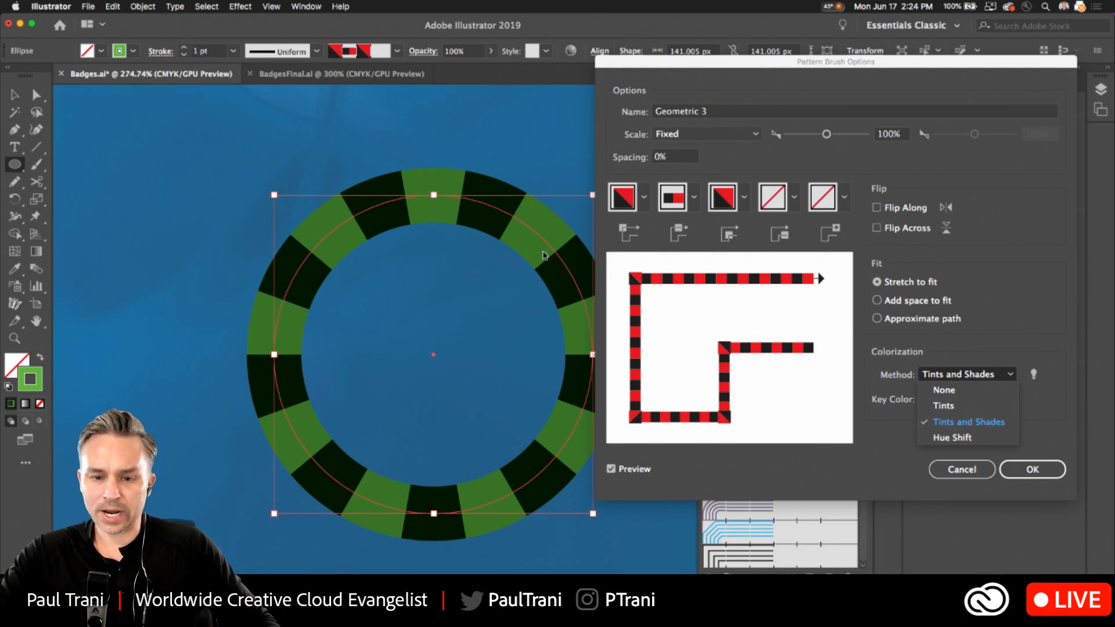
{"action": "left_click", "coordinate": [950, 404]}
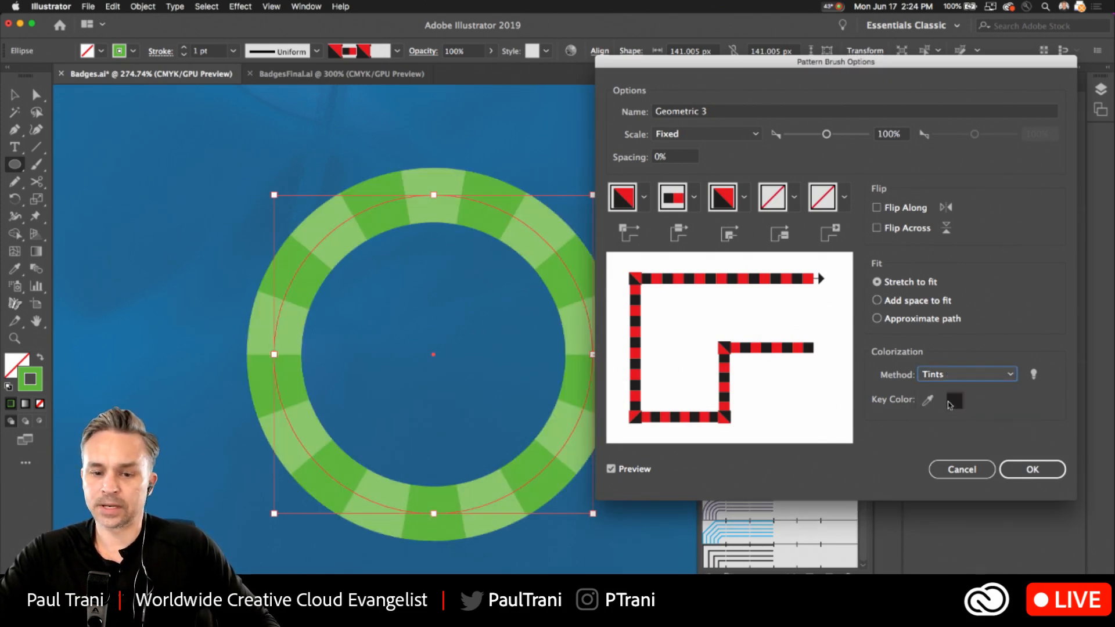
{"action": "left_click", "coordinate": [943, 377]}
{"action": "left_click", "coordinate": [936, 440]}
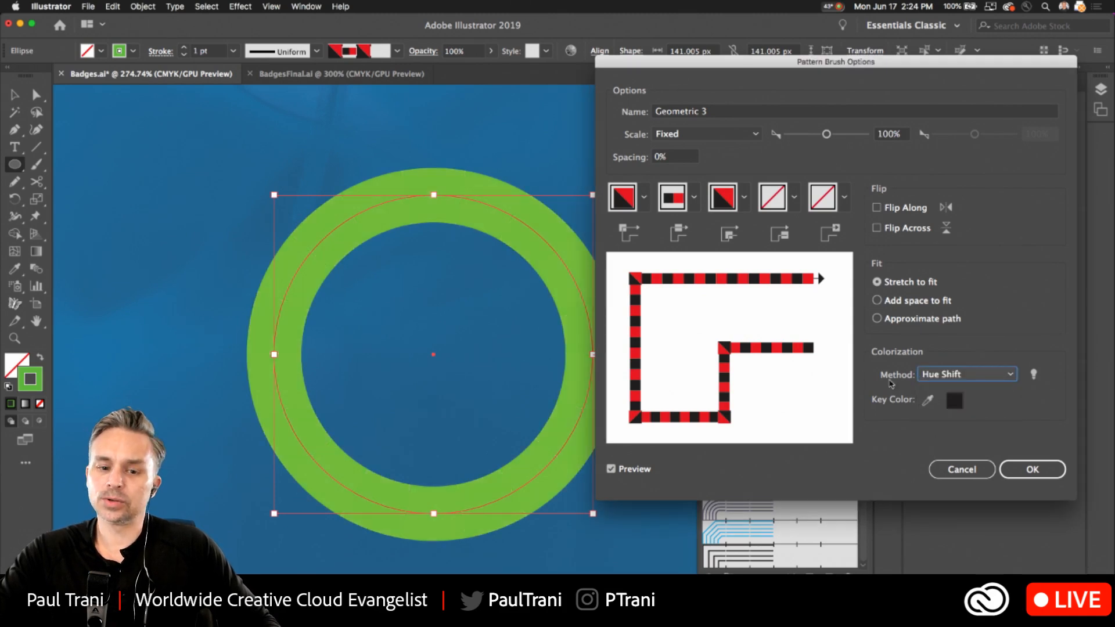
Preview the None colorization, set the Geometric 3 brush to Tints, and apply the change to existing strokes.
{"action": "left_click", "coordinate": [938, 373]}
{"action": "left_click", "coordinate": [944, 389]}
{"action": "left_click", "coordinate": [934, 378]}
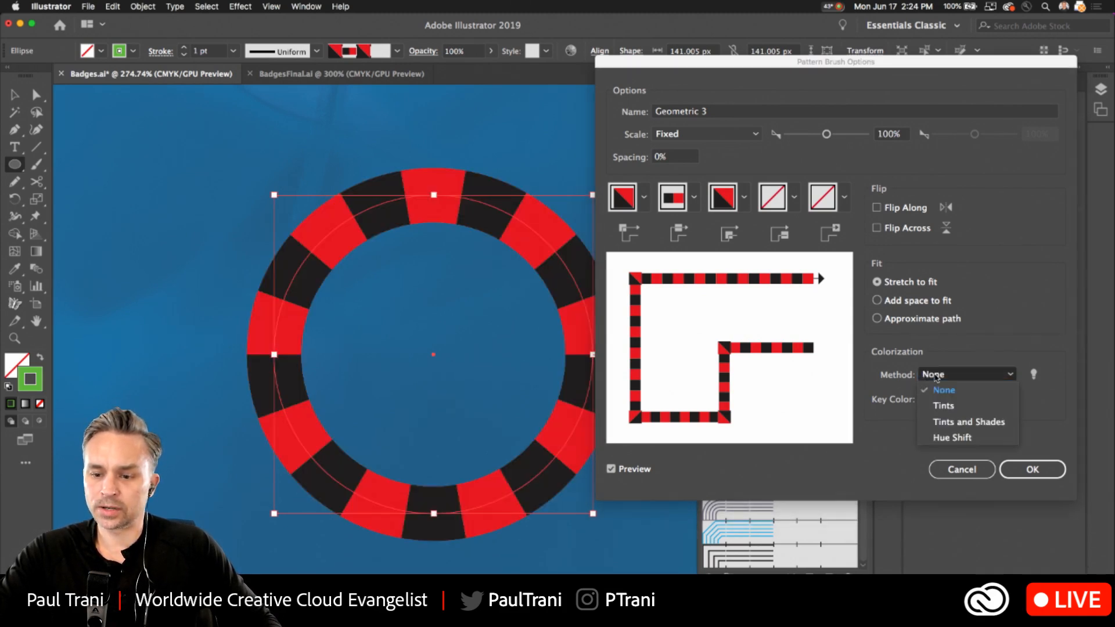
{"action": "left_click", "coordinate": [944, 406]}
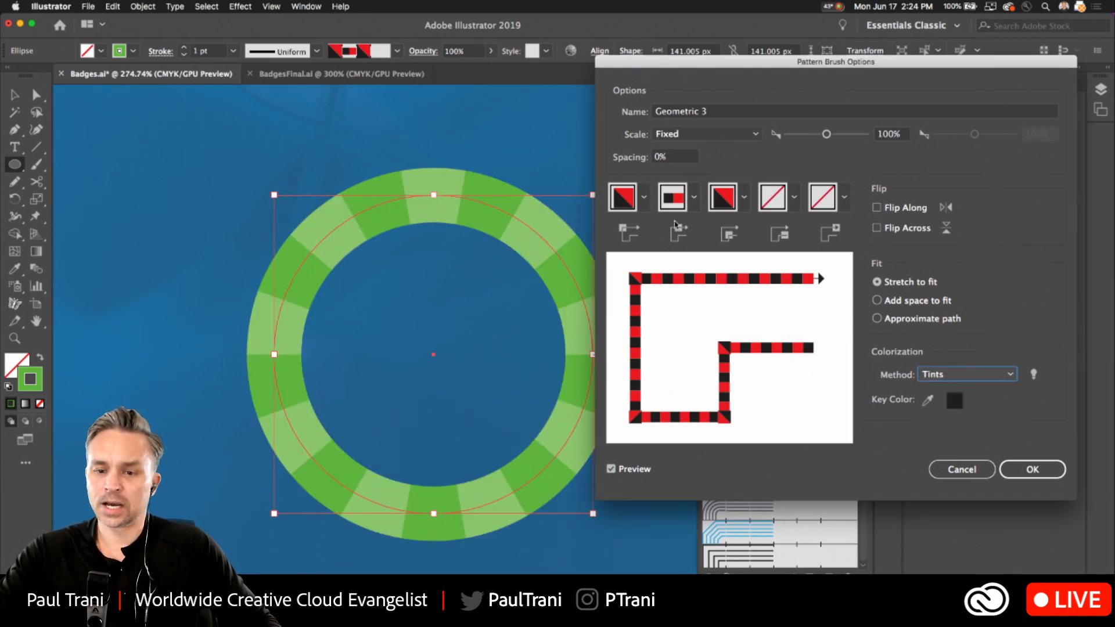
{"action": "left_click", "coordinate": [1031, 468]}
{"action": "left_click", "coordinate": [532, 329]}
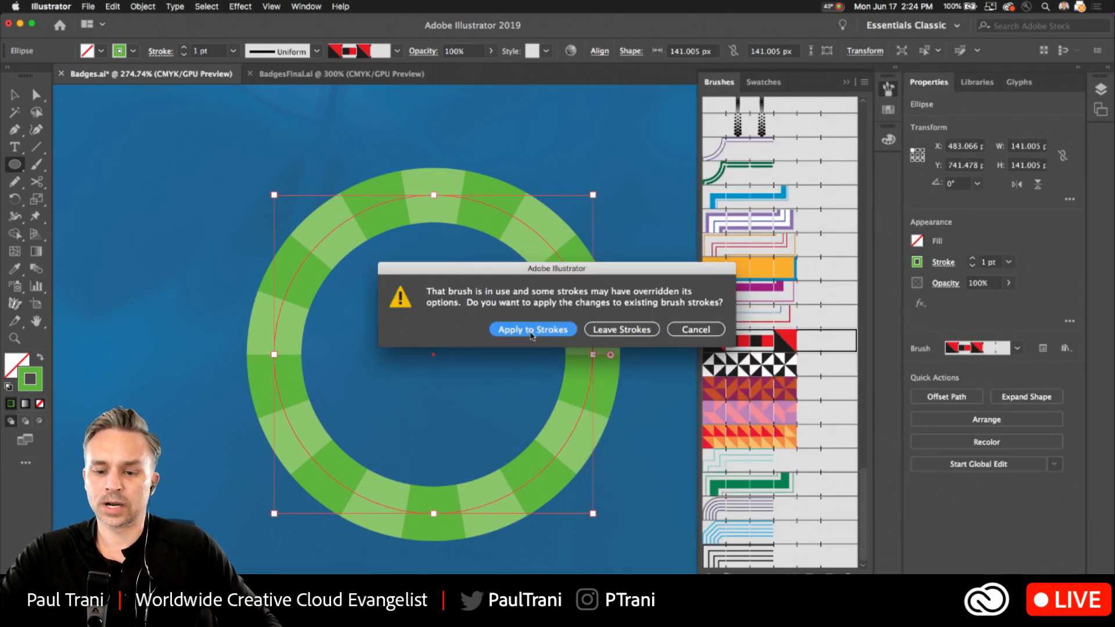
Apply the black-and-white Geometric 4 triangle brush to the circle, keeping its Tints colorization, and deselect the circle.
{"action": "double_click", "coordinate": [740, 369]}
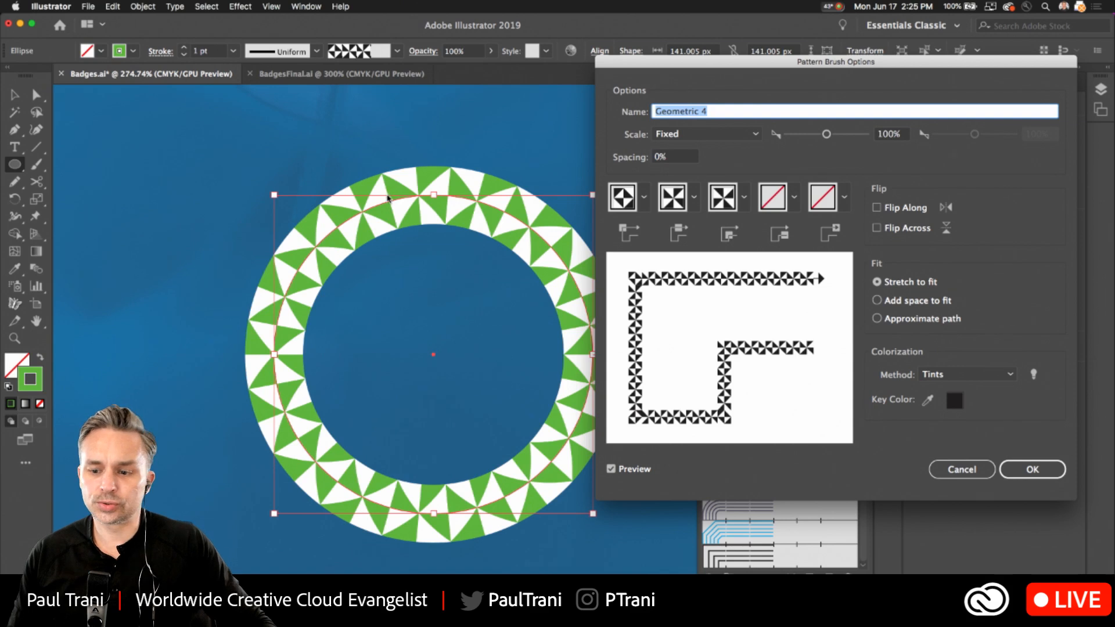
{"action": "left_click", "coordinate": [1031, 469]}
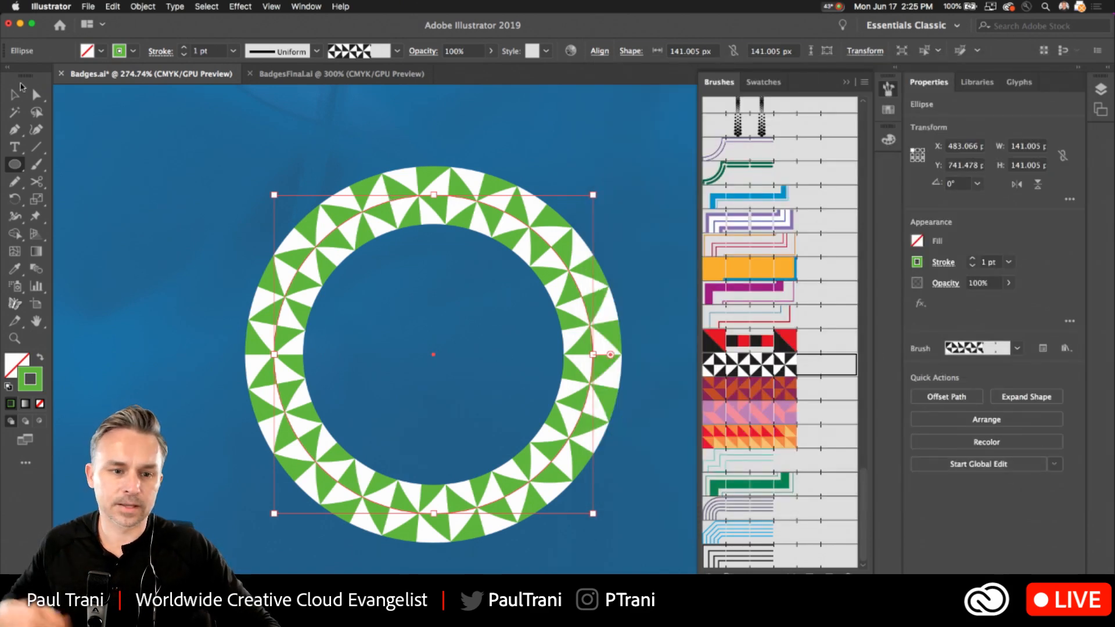
{"action": "key", "text": "v"}
{"action": "left_click", "coordinate": [846, 83]}
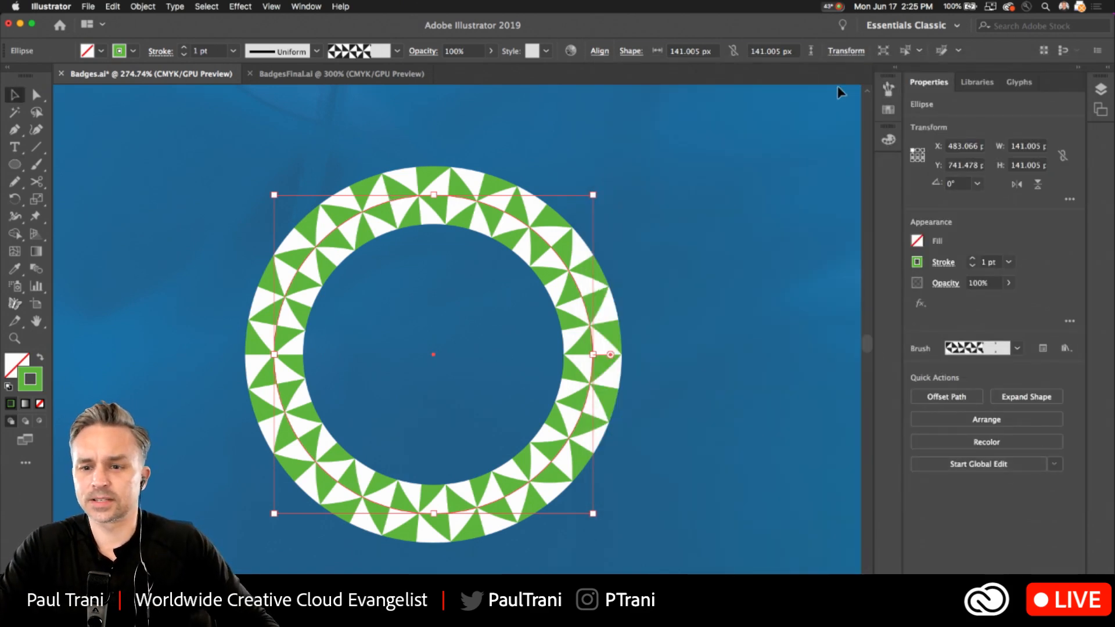
{"action": "left_click", "coordinate": [655, 122]}
Move the green triangle-patterned ring above the empty scalloped badge, level with the notched frame.
{"action": "scroll", "coordinate": [655, 139], "scroll_direction": "down", "scroll_amount": 3}
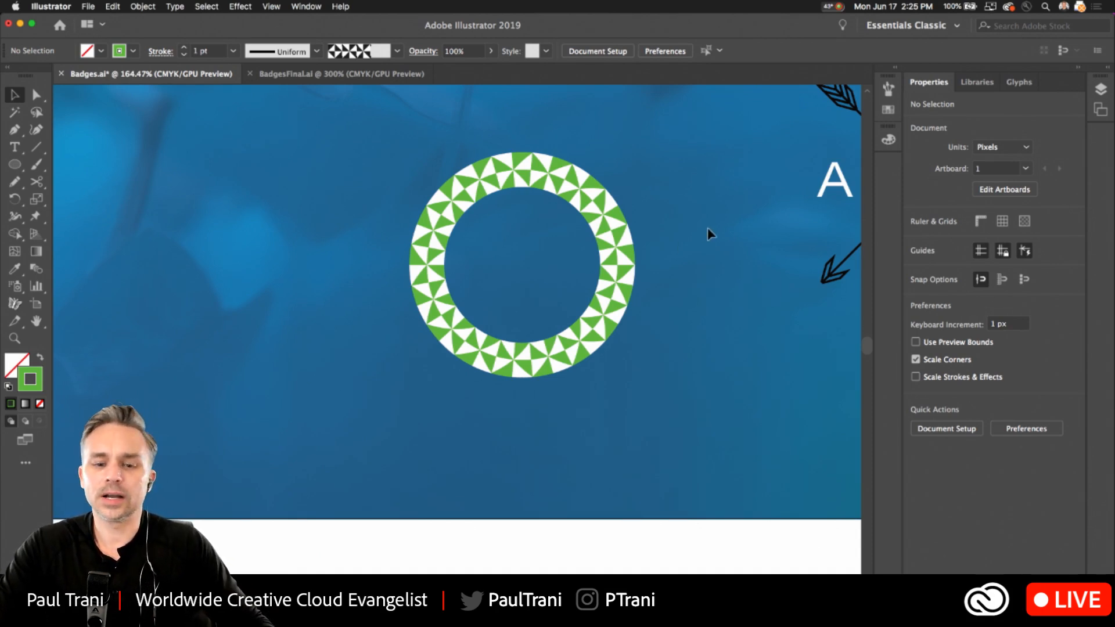
{"action": "scroll", "coordinate": [707, 232], "scroll_direction": "up", "scroll_amount": 5}
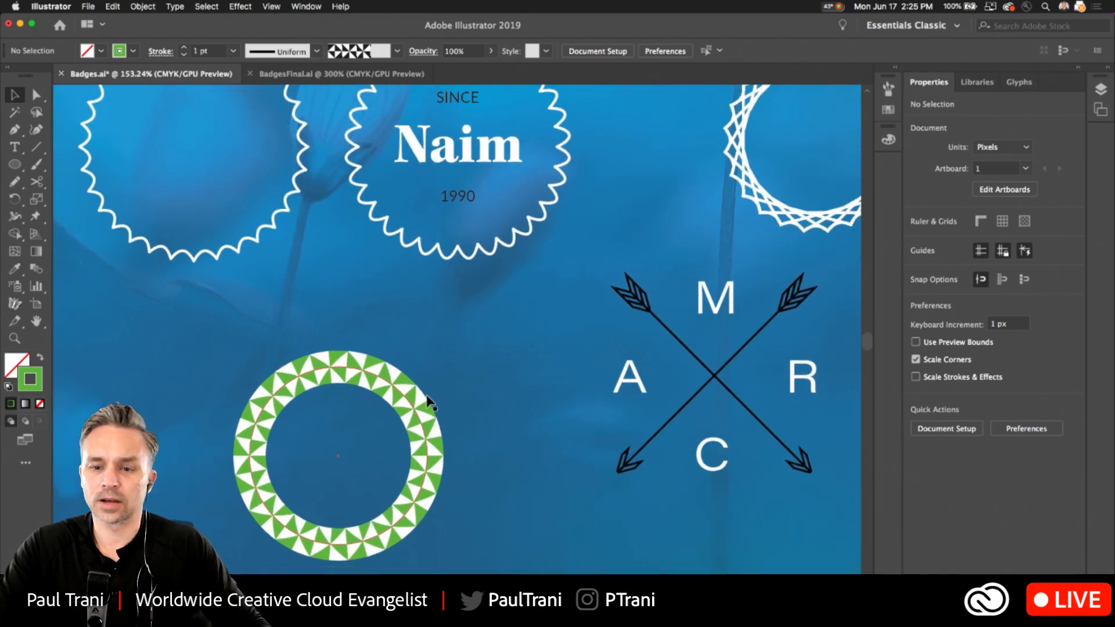
{"action": "scroll", "coordinate": [429, 400], "scroll_direction": "down", "scroll_amount": 8}
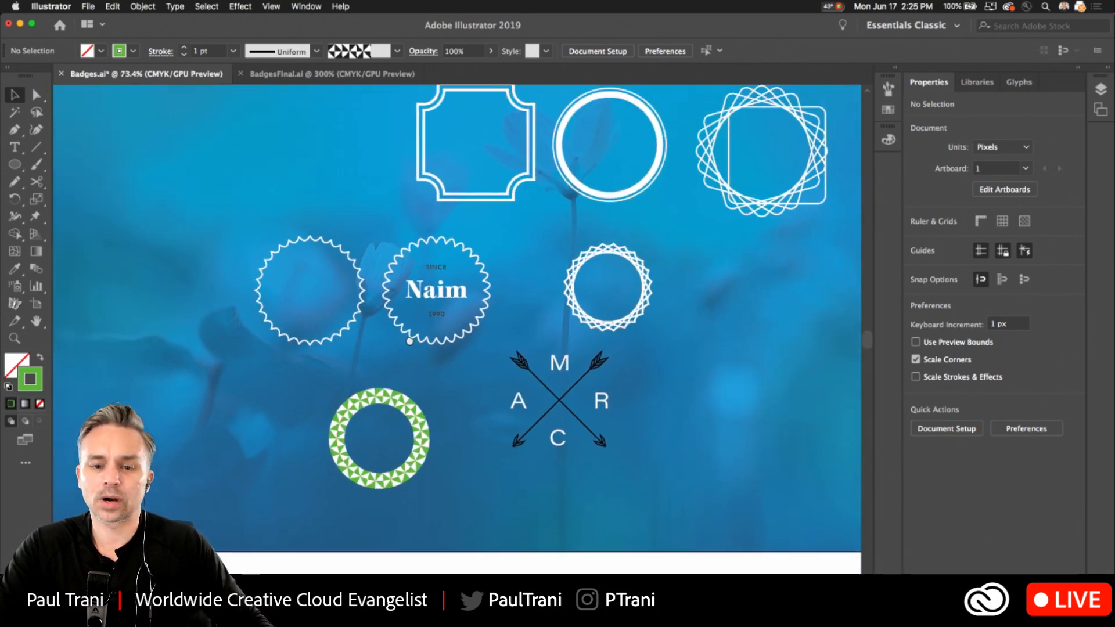
{"action": "scroll", "coordinate": [409, 341], "scroll_direction": "up", "scroll_amount": 3}
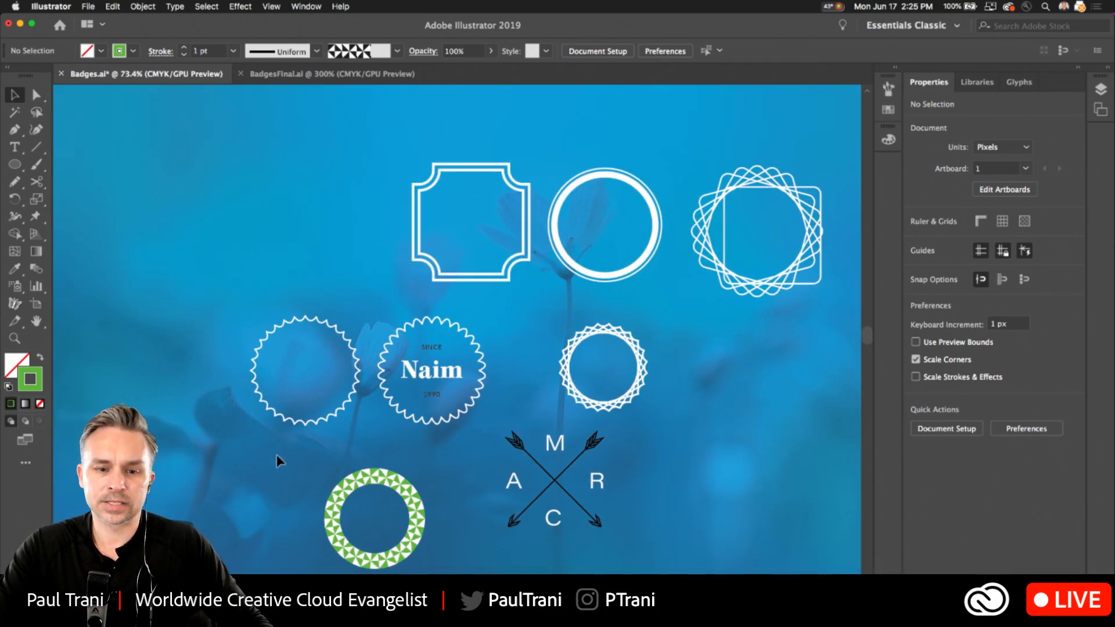
{"action": "left_click_drag", "start_coordinate": [340, 496], "coordinate": [274, 197]}
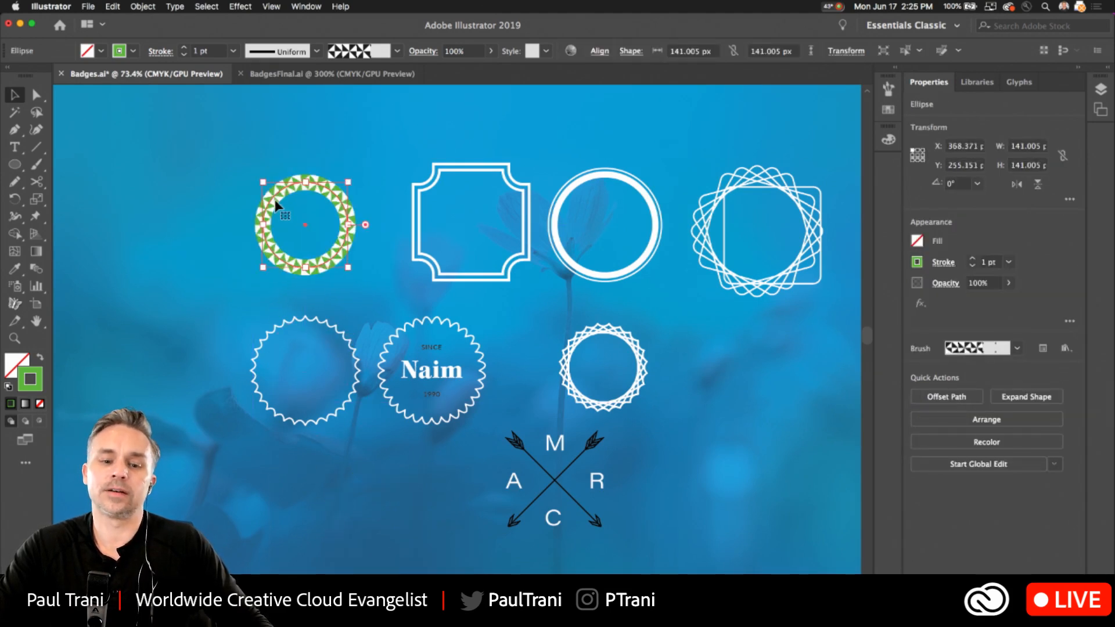
{"action": "left_click", "coordinate": [414, 507]}
Change the year beneath the name in the scalloped badge to 1999.
{"action": "scroll", "coordinate": [415, 458], "scroll_direction": "up", "scroll_amount": 4}
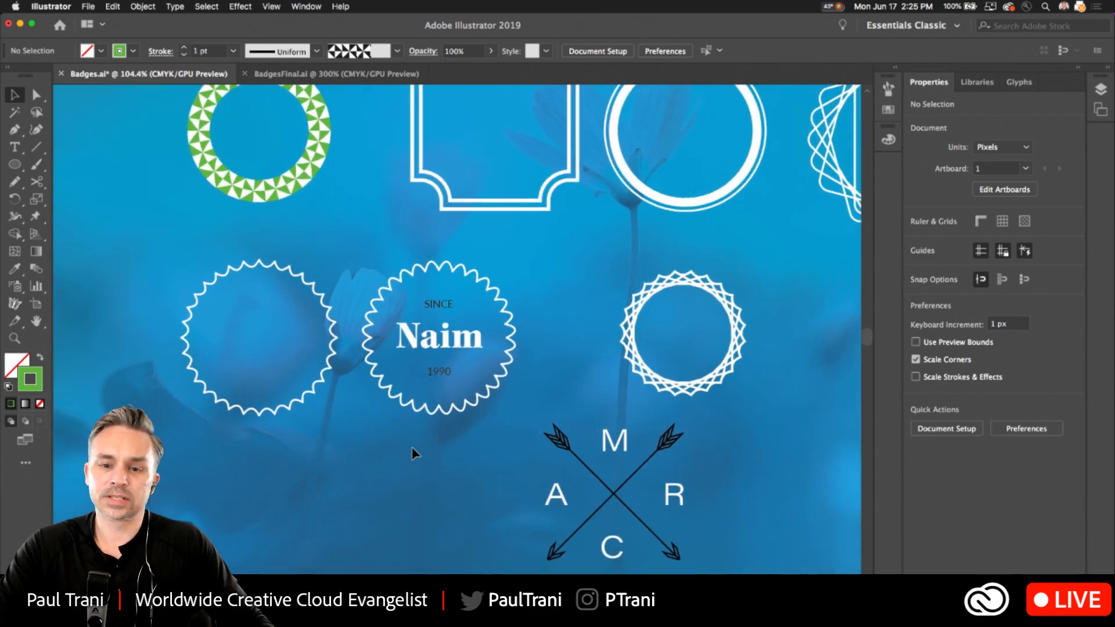
{"action": "left_click_drag", "start_coordinate": [326, 307], "coordinate": [228, 273]}
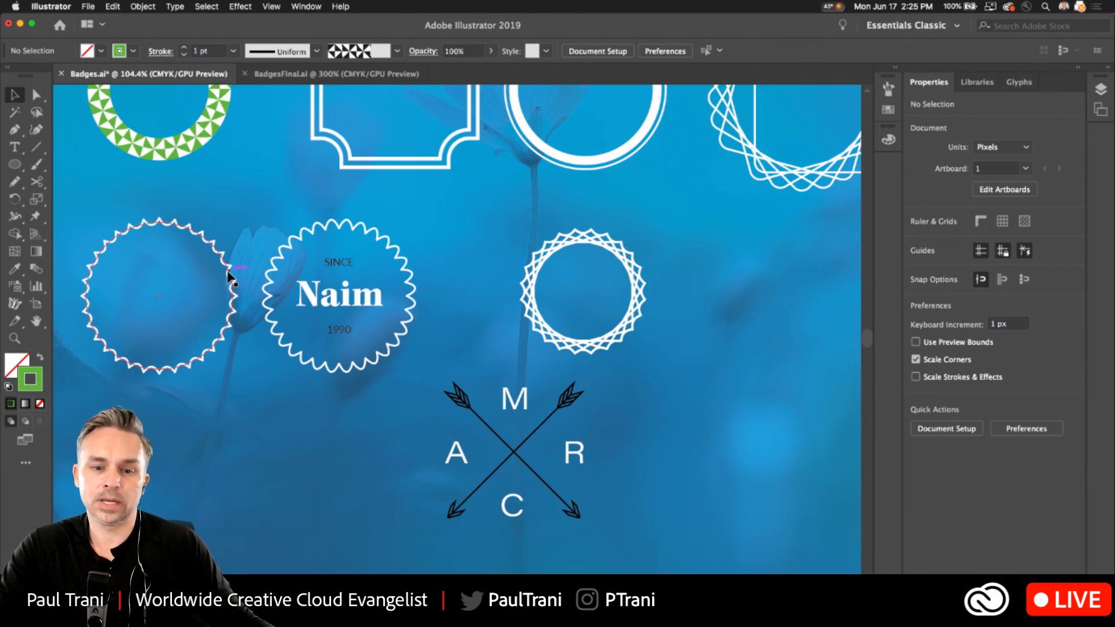
{"action": "left_click", "coordinate": [308, 300]}
{"action": "left_click", "coordinate": [338, 330]}
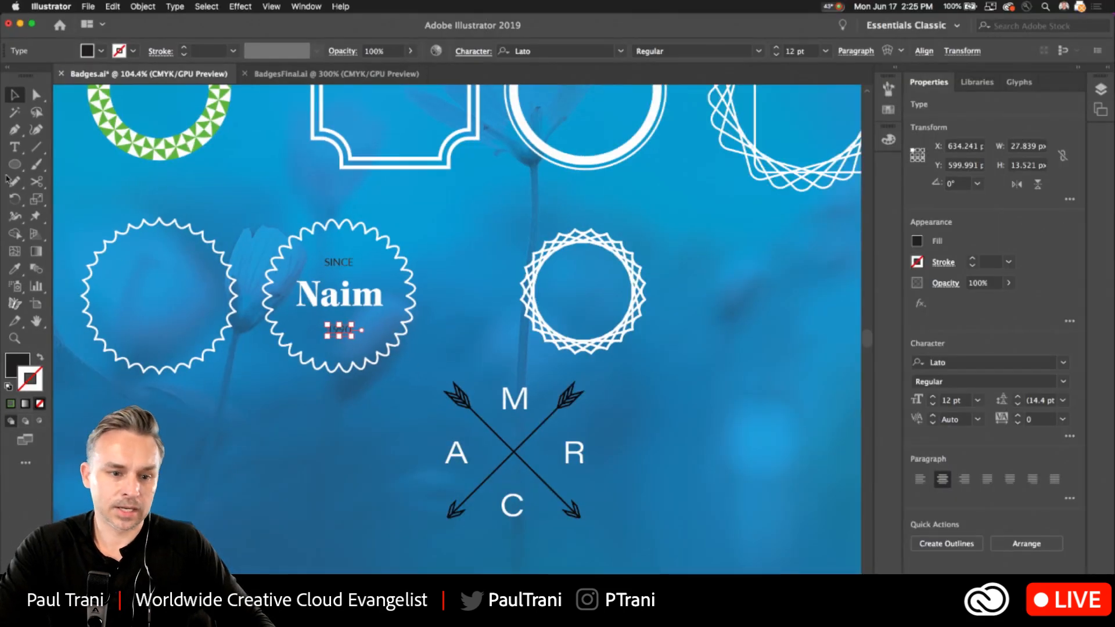
{"action": "left_click", "coordinate": [16, 139]}
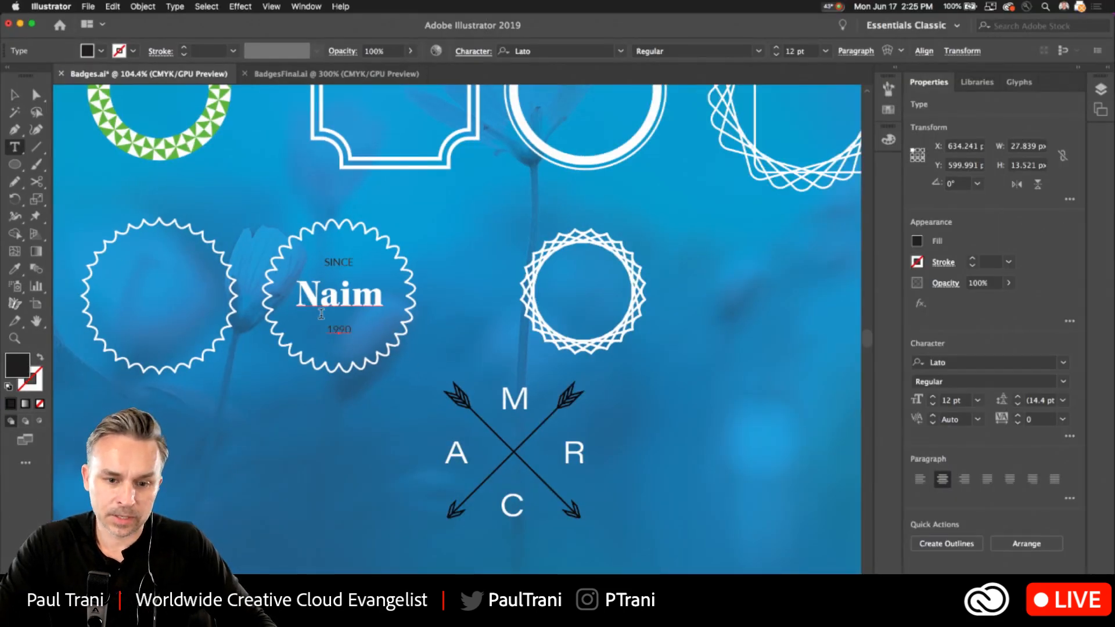
{"action": "type", "text": "9"}
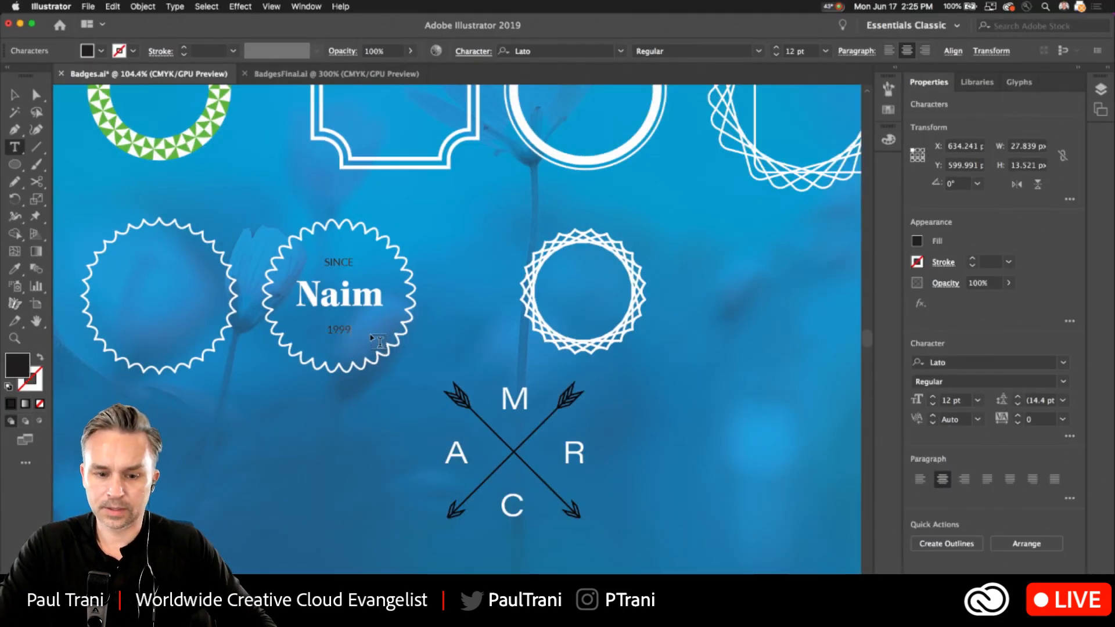
{"action": "left_click", "coordinate": [13, 95]}
{"action": "left_click", "coordinate": [294, 276]}
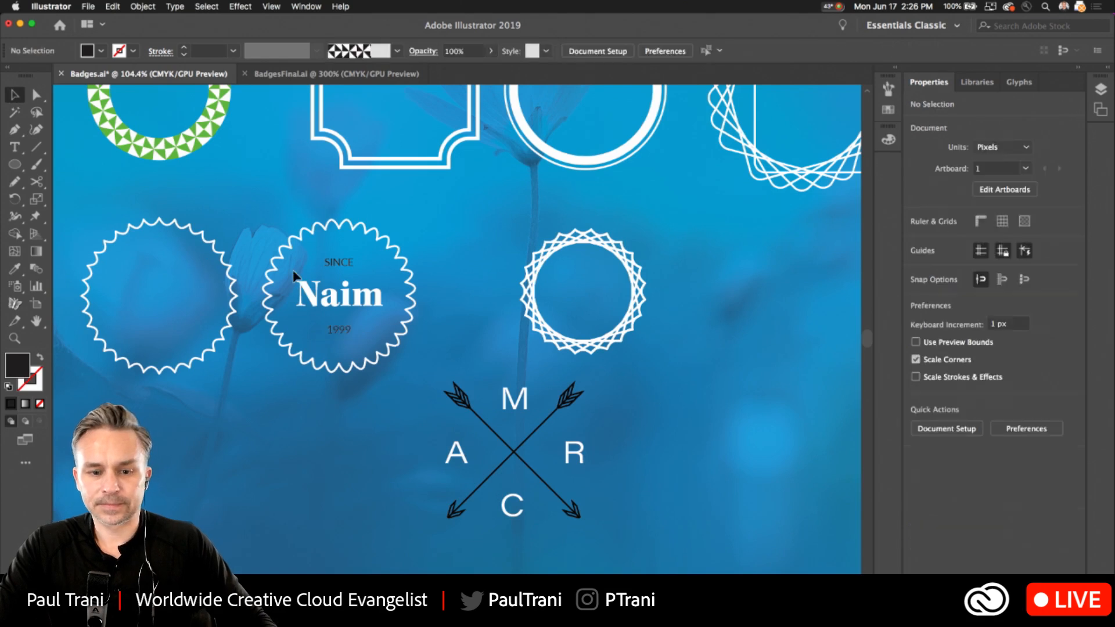
Set the SINCE and 1999 text in the scalloped name badge to Lato Medium.
{"action": "left_click", "coordinate": [328, 266]}
{"action": "left_click", "coordinate": [330, 329], "text": "shift"}
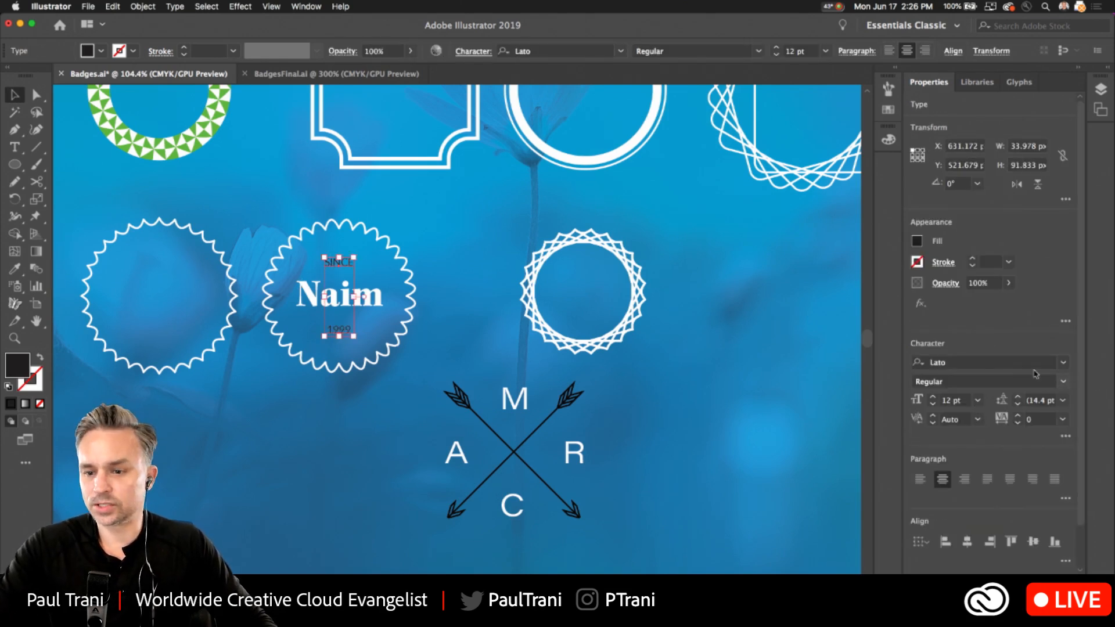
{"action": "left_click", "coordinate": [1062, 383]}
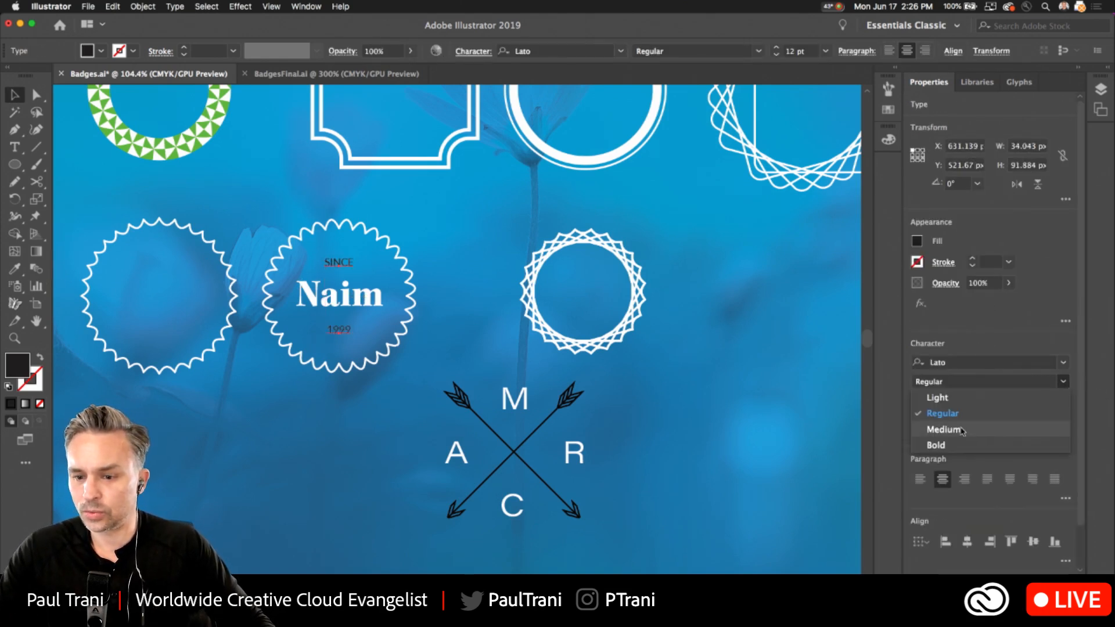
{"action": "left_click", "coordinate": [935, 430]}
{"action": "left_click", "coordinate": [314, 429]}
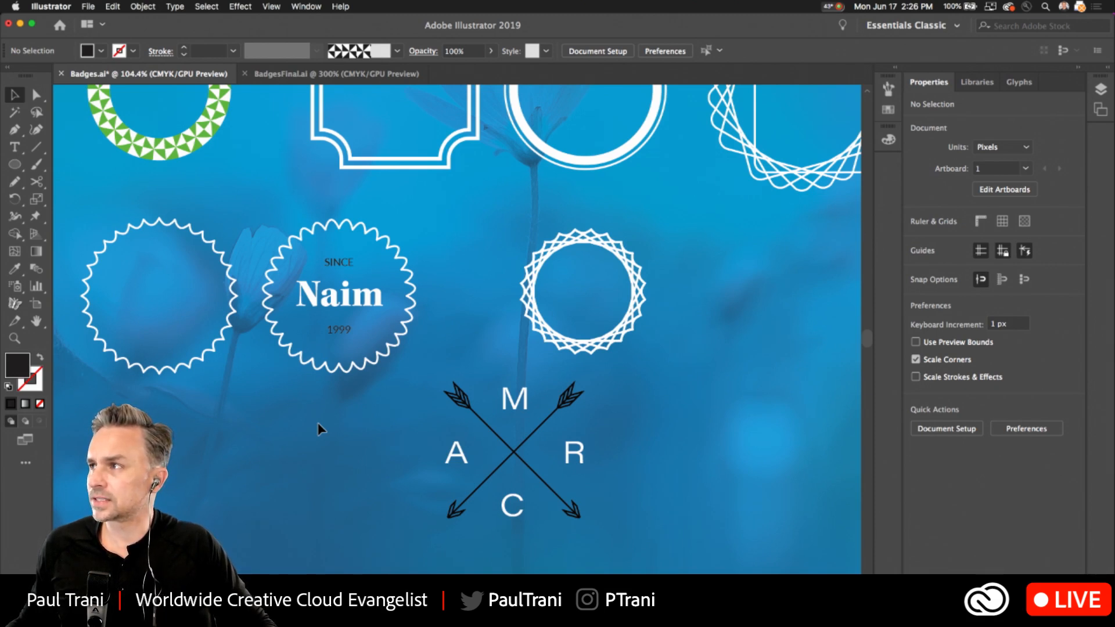
Expand the layer list and make Layer 2, which holds the prepared badge lettering, visible.
{"action": "key", "text": "space"}
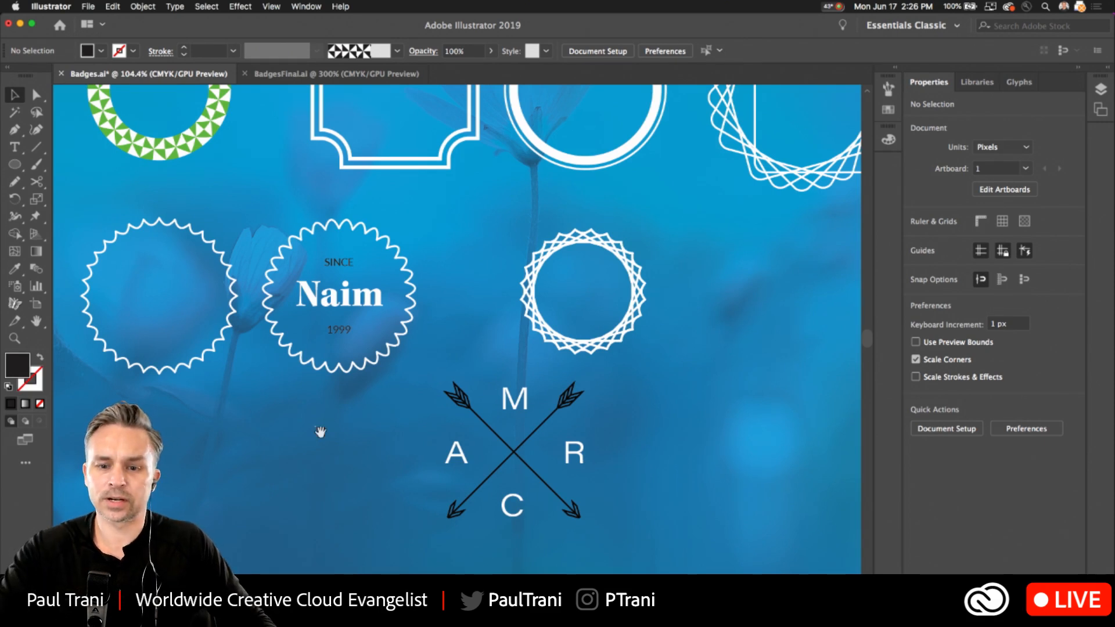
{"action": "left_click_drag", "start_coordinate": [321, 432], "coordinate": [290, 543]}
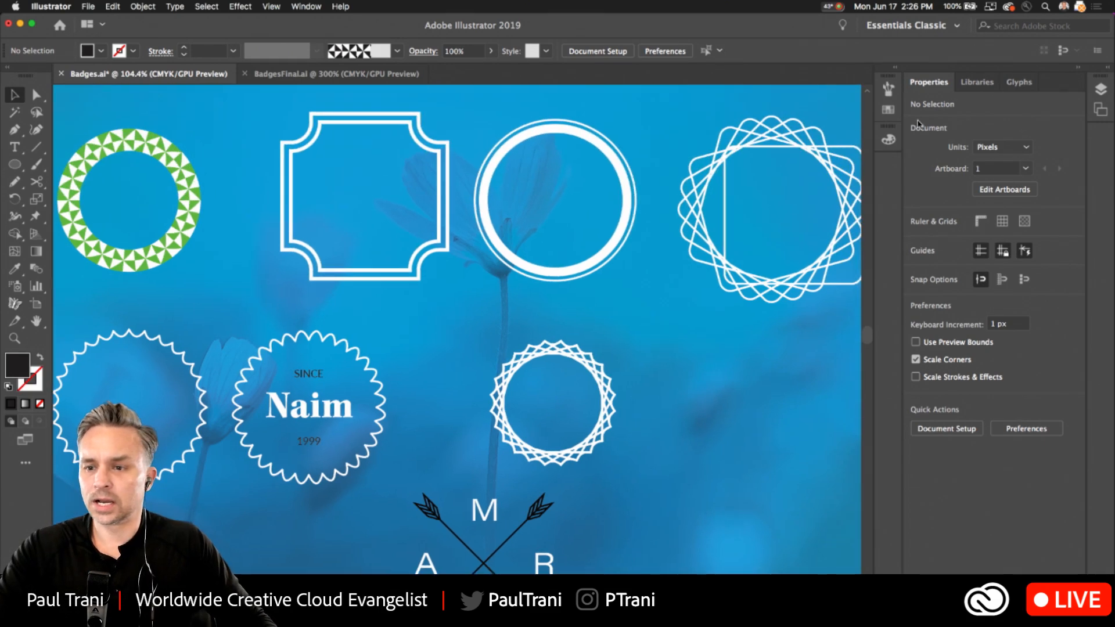
{"action": "left_click", "coordinate": [1109, 71]}
{"action": "left_click", "coordinate": [950, 104]}
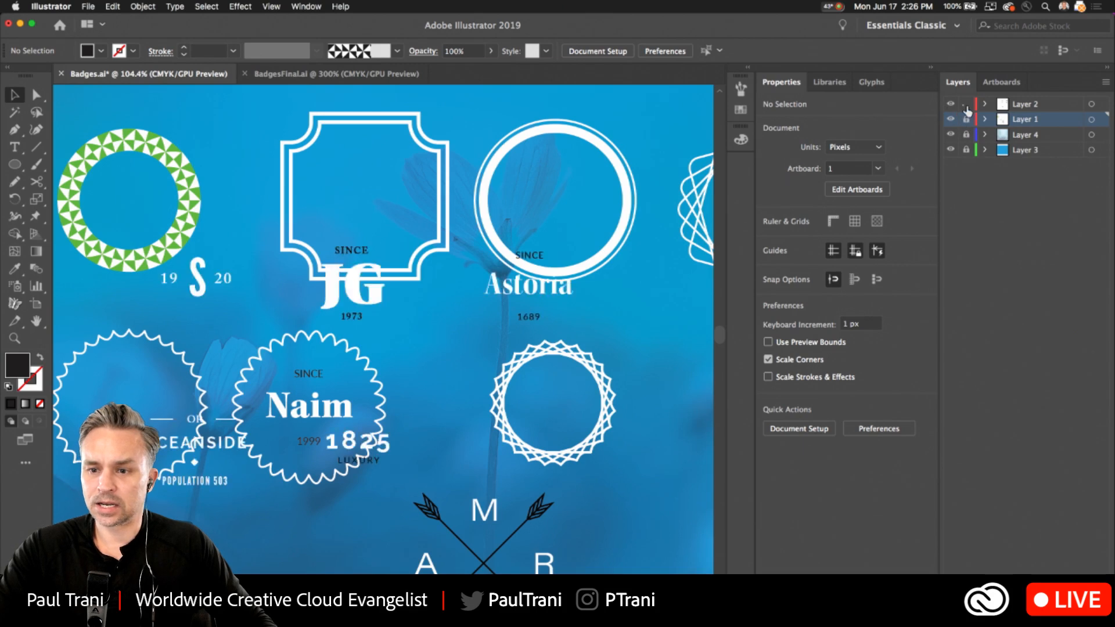
Place the JG lettering in the notched frame, the 19 S 20 lettering in the green ring, and the OCEANSIDE lettering in the empty scalloped badge.
{"action": "left_click_drag", "start_coordinate": [348, 287], "coordinate": [362, 204]}
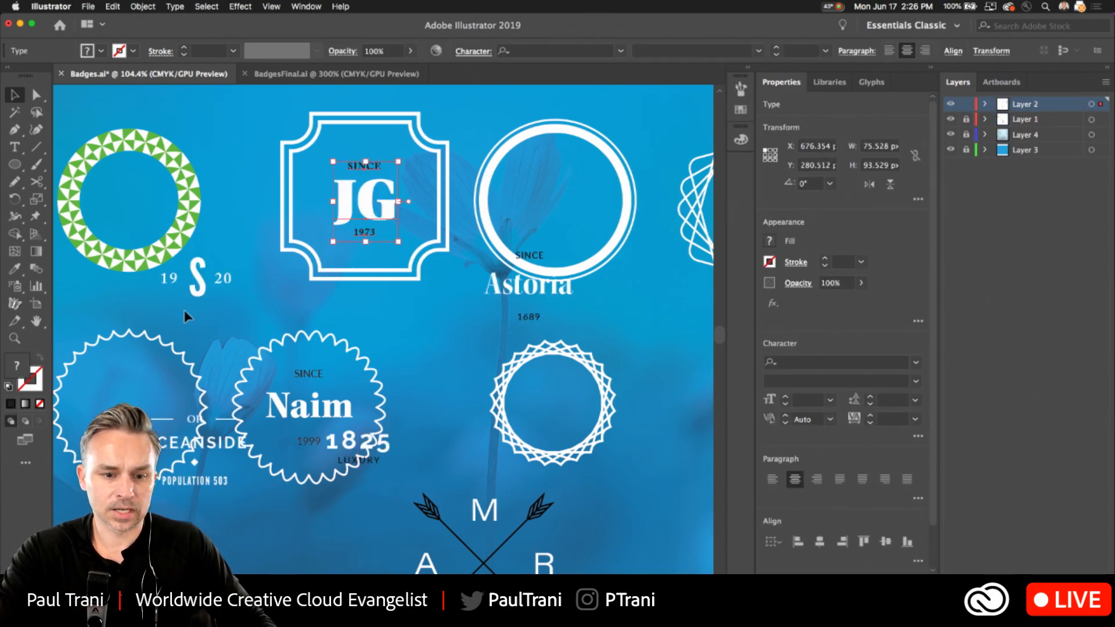
{"action": "left_click_drag", "start_coordinate": [173, 248], "coordinate": [109, 170]}
{"action": "left_click", "coordinate": [87, 311]}
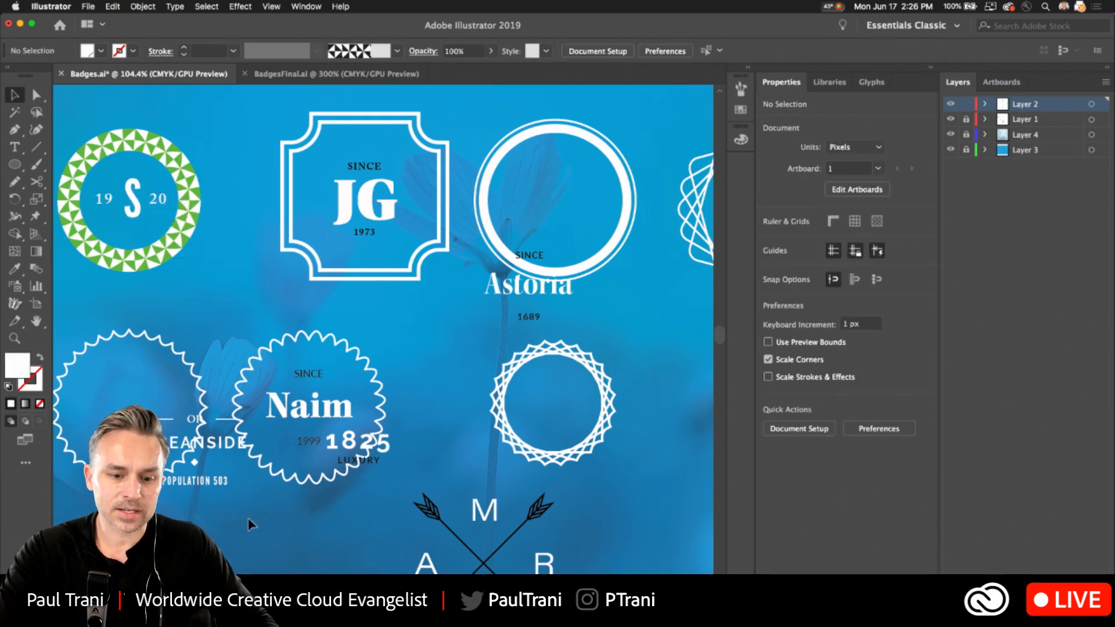
{"action": "left_click_drag", "start_coordinate": [215, 451], "coordinate": [149, 405]}
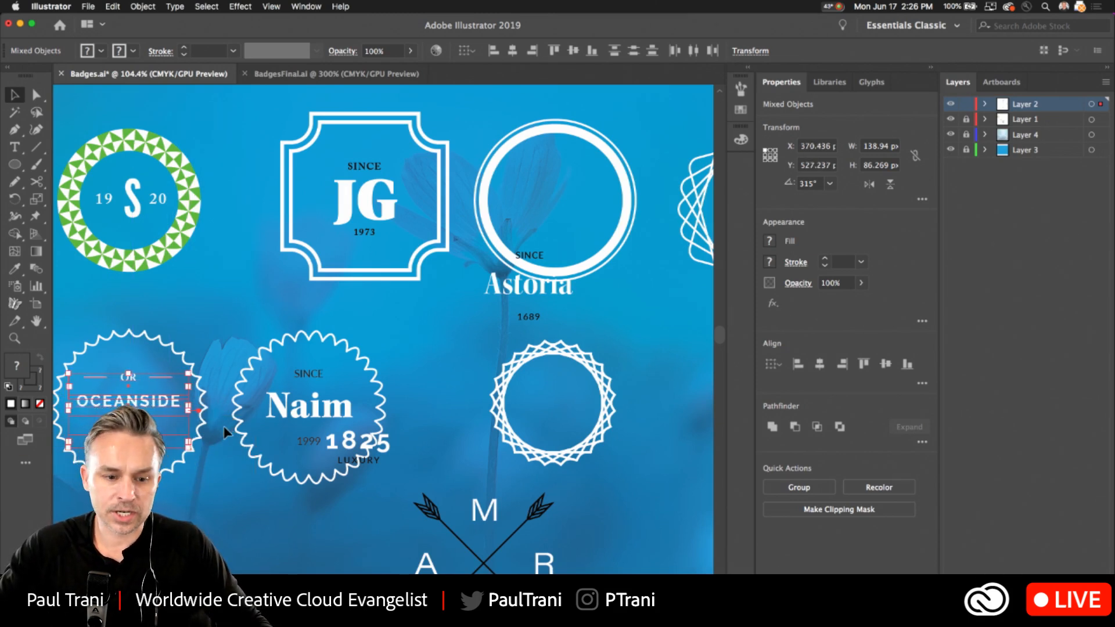
Place the 1825 LUXURY lettering in the interlaced ring and the Astoria lettering in the double-line circle above it.
{"action": "left_click", "coordinate": [240, 334]}
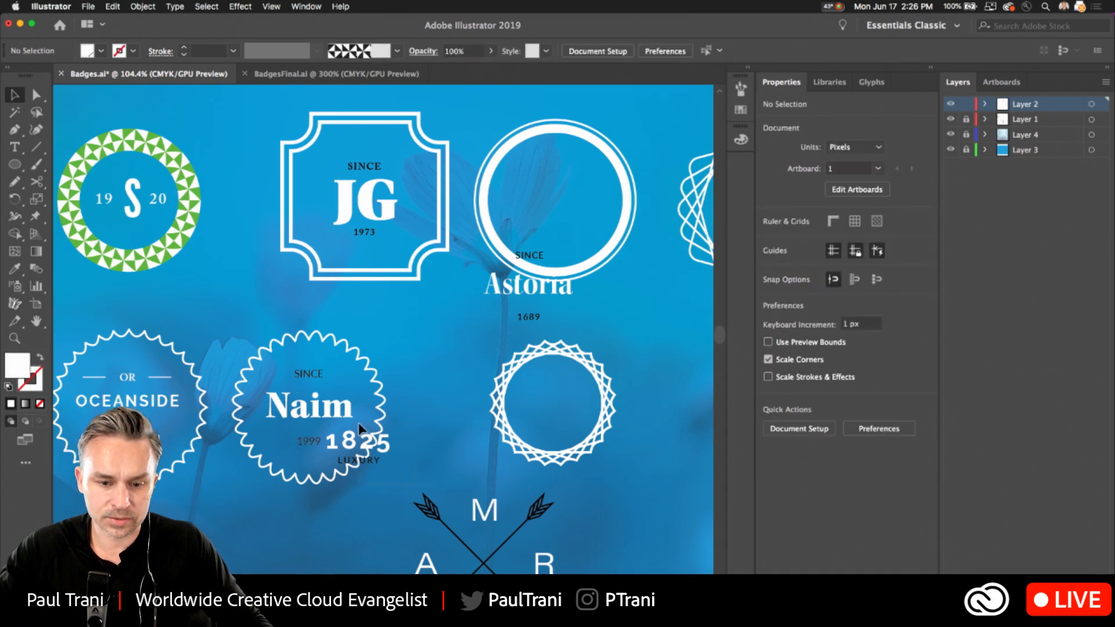
{"action": "left_click_drag", "start_coordinate": [360, 429], "coordinate": [551, 396]}
{"action": "left_click", "coordinate": [361, 311]}
{"action": "left_click", "coordinate": [527, 259]}
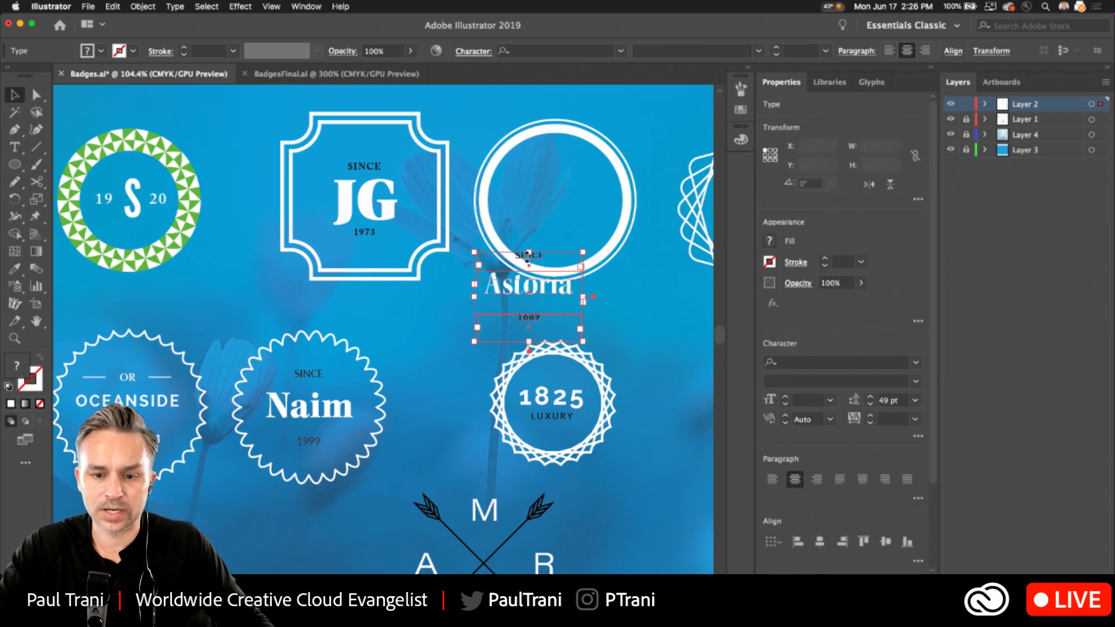
{"action": "left_click_drag", "start_coordinate": [527, 258], "coordinate": [557, 181]}
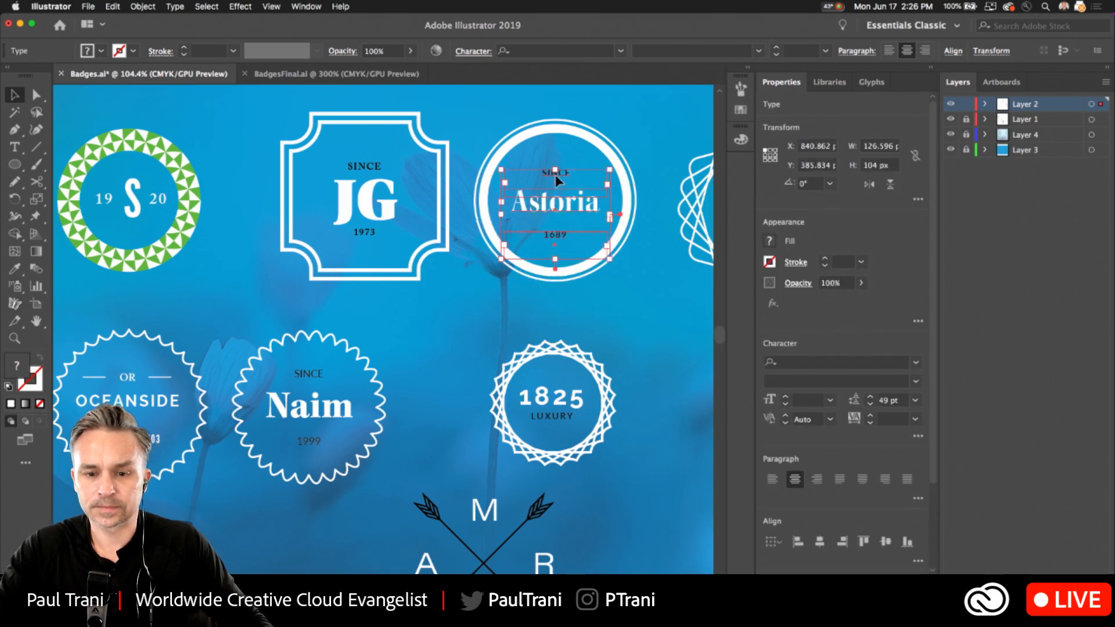
{"action": "left_click", "coordinate": [434, 336]}
Unlock Layer 1 and delete the large unfinished pattern of rotated rounded squares beside the Astoria badge.
{"action": "left_click_drag", "start_coordinate": [419, 471], "coordinate": [324, 352]}
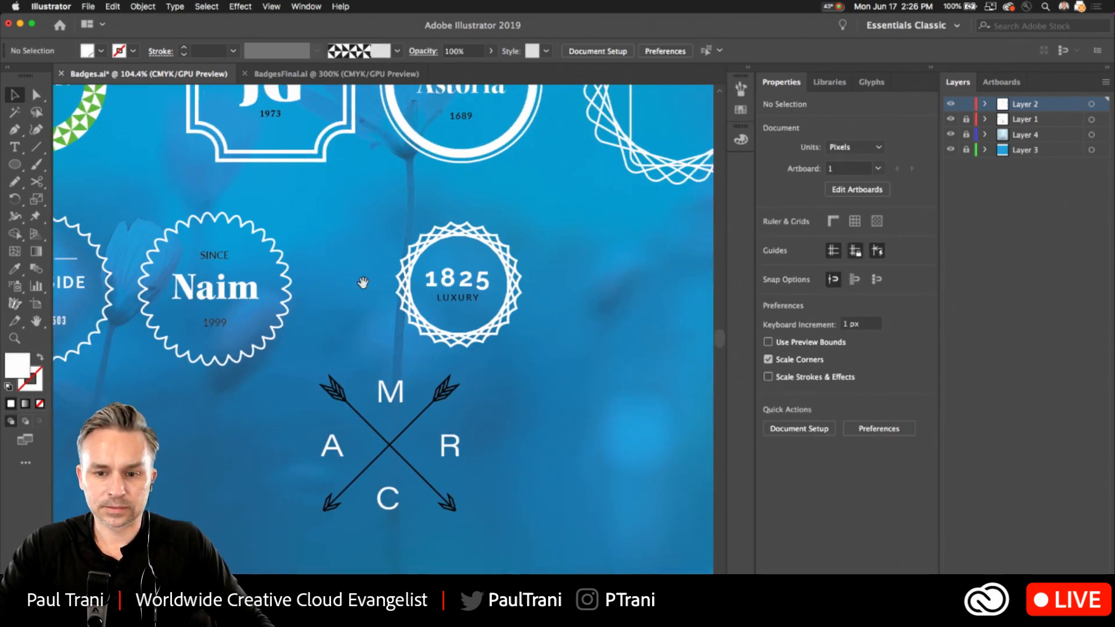
{"action": "scroll", "coordinate": [363, 283], "scroll_direction": "up", "scroll_amount": 10}
{"action": "scroll", "coordinate": [362, 283], "scroll_direction": "right", "scroll_amount": 5}
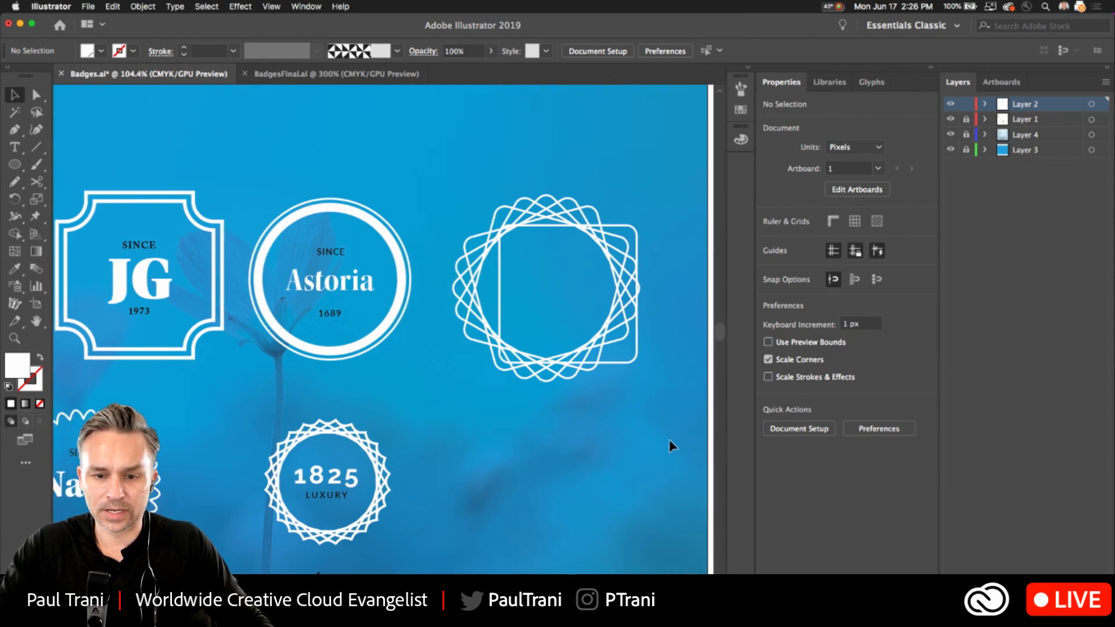
{"action": "left_click", "coordinate": [965, 134]}
{"action": "left_click_drag", "start_coordinate": [490, 166], "coordinate": [642, 441]}
{"action": "key", "text": "Delete"}
Change the corner style of the rotated square forming the ring around the 1825 lettering to round.
{"action": "scroll", "coordinate": [580, 406], "scroll_direction": "left", "scroll_amount": 2}
{"action": "scroll", "coordinate": [581, 406], "scroll_direction": "down", "scroll_amount": 1}
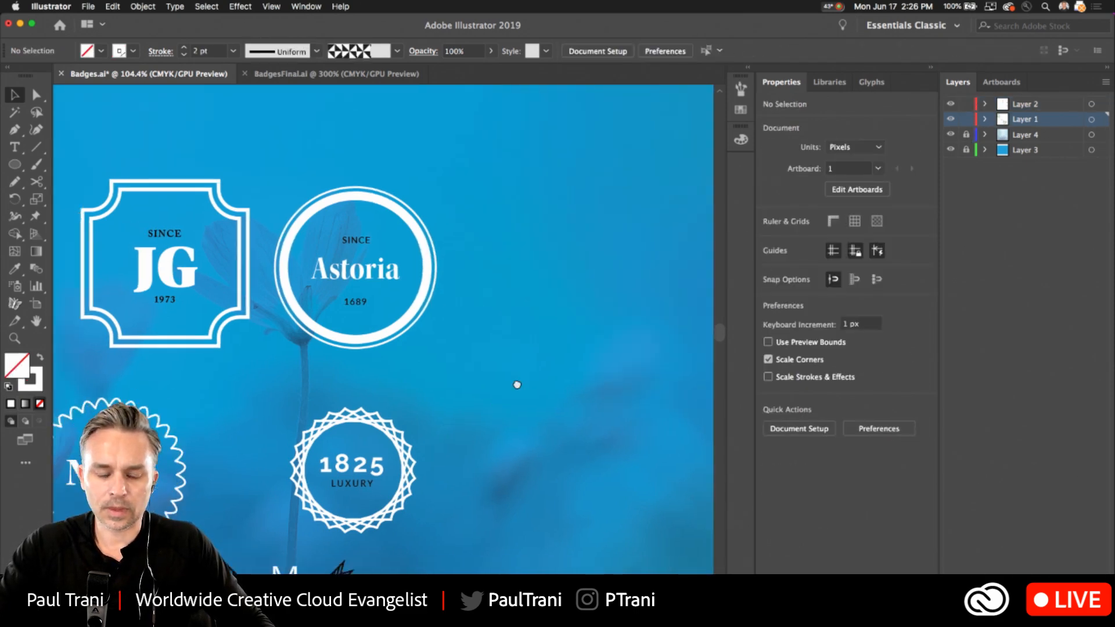
{"action": "scroll", "coordinate": [516, 385], "scroll_direction": "down", "scroll_amount": 6}
{"action": "scroll", "coordinate": [517, 384], "scroll_direction": "left", "scroll_amount": 5}
{"action": "left_click", "coordinate": [473, 263]}
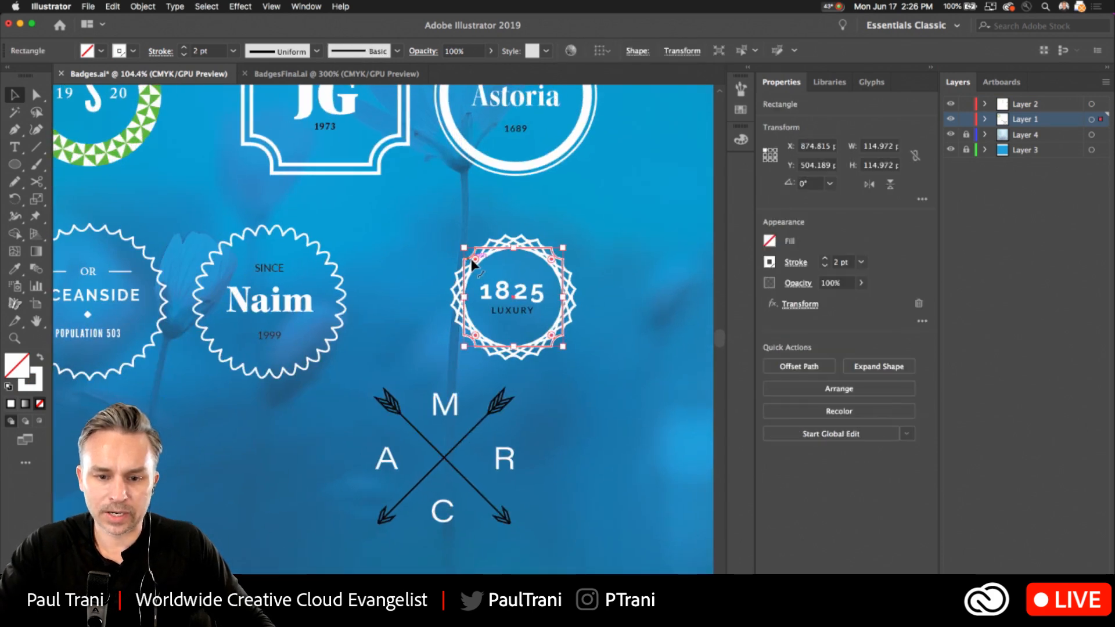
{"action": "double_click", "coordinate": [474, 261]}
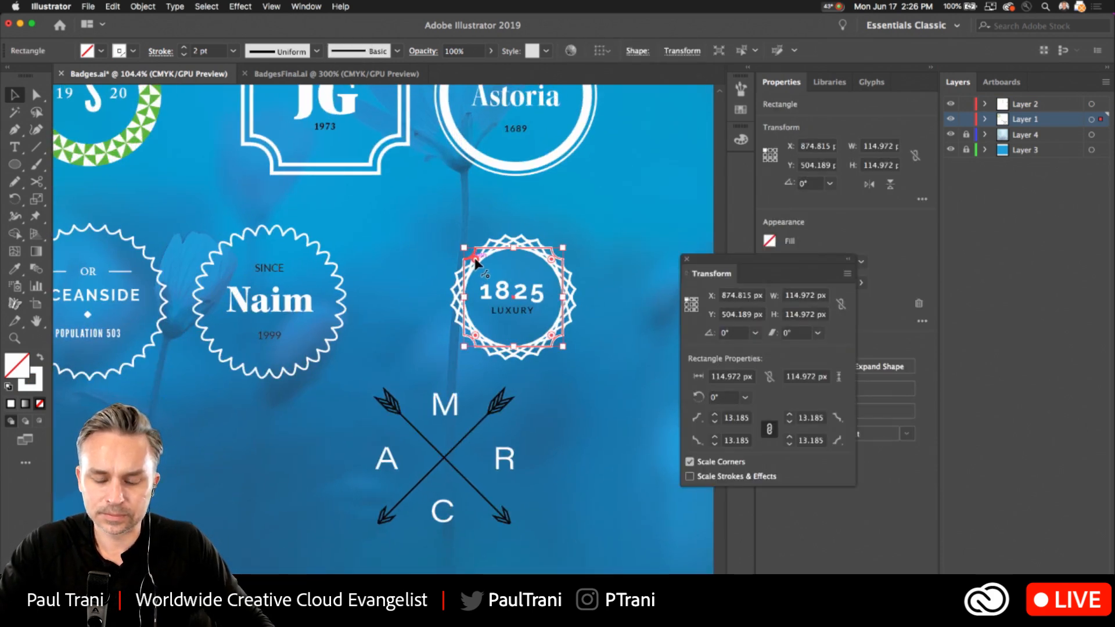
{"action": "key", "text": "Return"}
{"action": "key", "text": "Escape"}
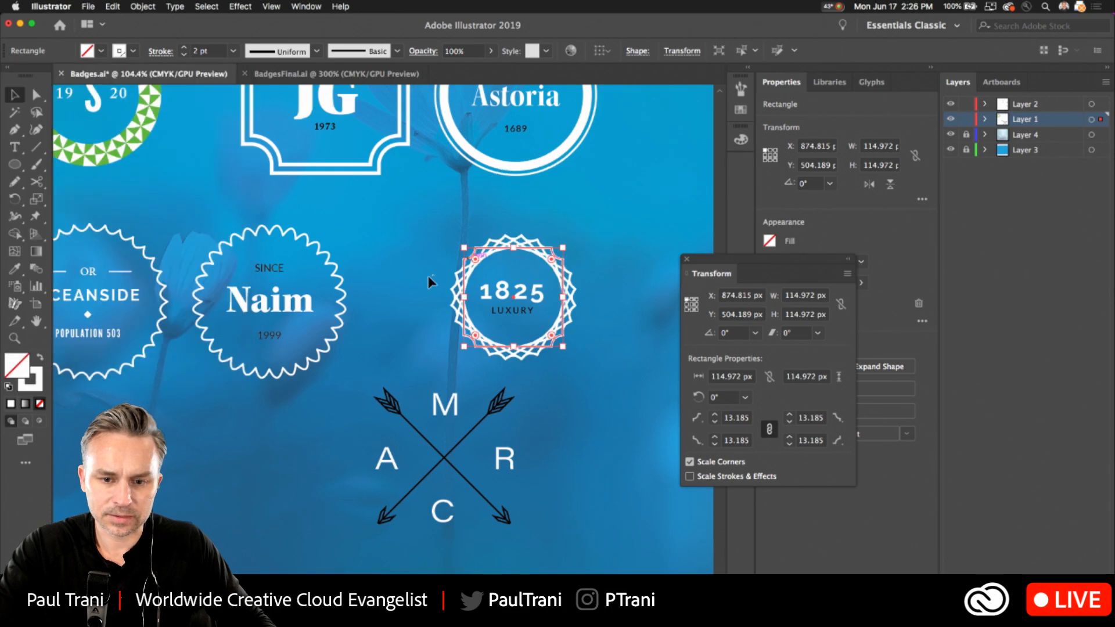
{"action": "left_click", "coordinate": [475, 259], "text": "alt"}
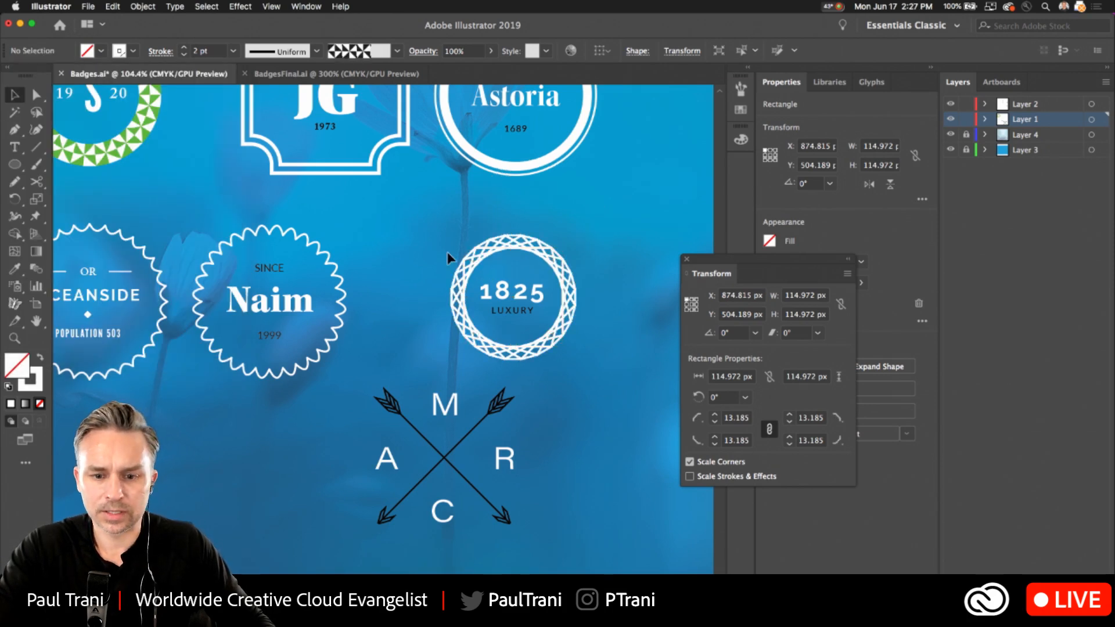
{"action": "left_click", "coordinate": [447, 252]}
Scale the 1825 ring's square down to about 97.5 px, nudge it up and left around the lettering, and close the transform settings.
{"action": "left_click", "coordinate": [469, 256]}
{"action": "left_click_drag", "start_coordinate": [469, 256], "coordinate": [477, 263]}
{"action": "key", "text": "Left"}
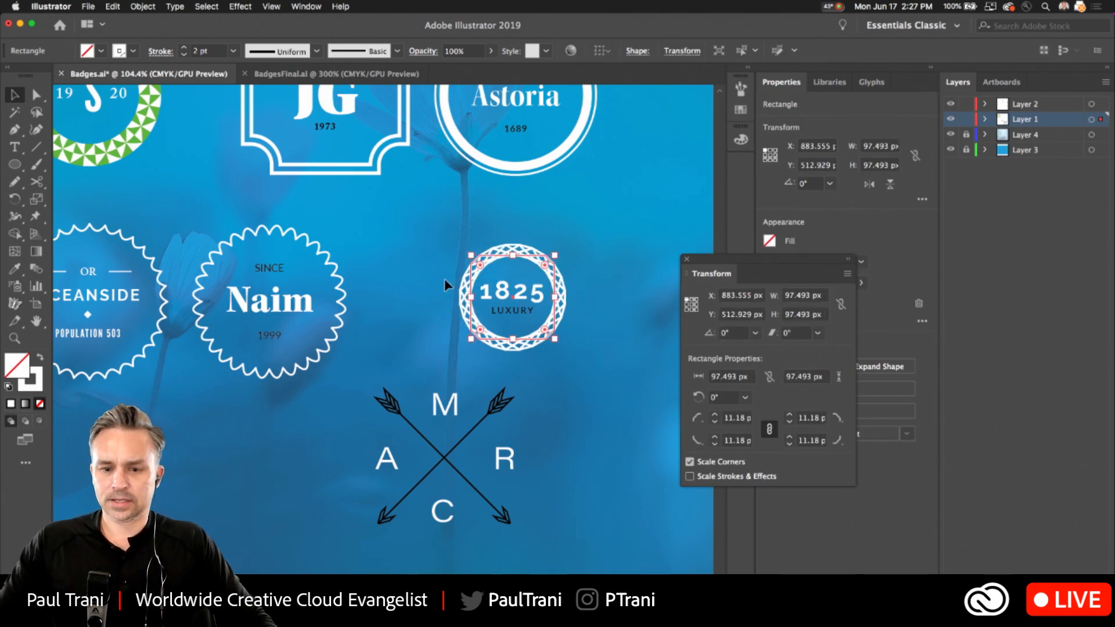
{"action": "key", "text": "Up"}
{"action": "key", "text": "Up"}
{"action": "key", "text": "Left"}
{"action": "key", "text": "Left"}
{"action": "key", "text": "Left"}
{"action": "left_click", "coordinate": [399, 276]}
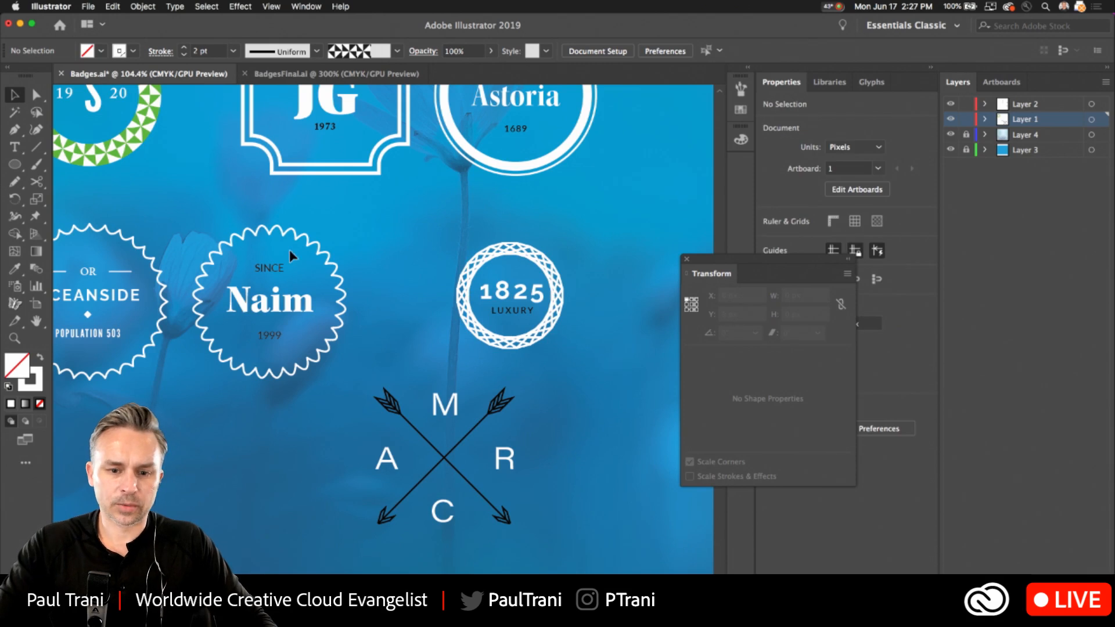
{"action": "left_click", "coordinate": [686, 260]}
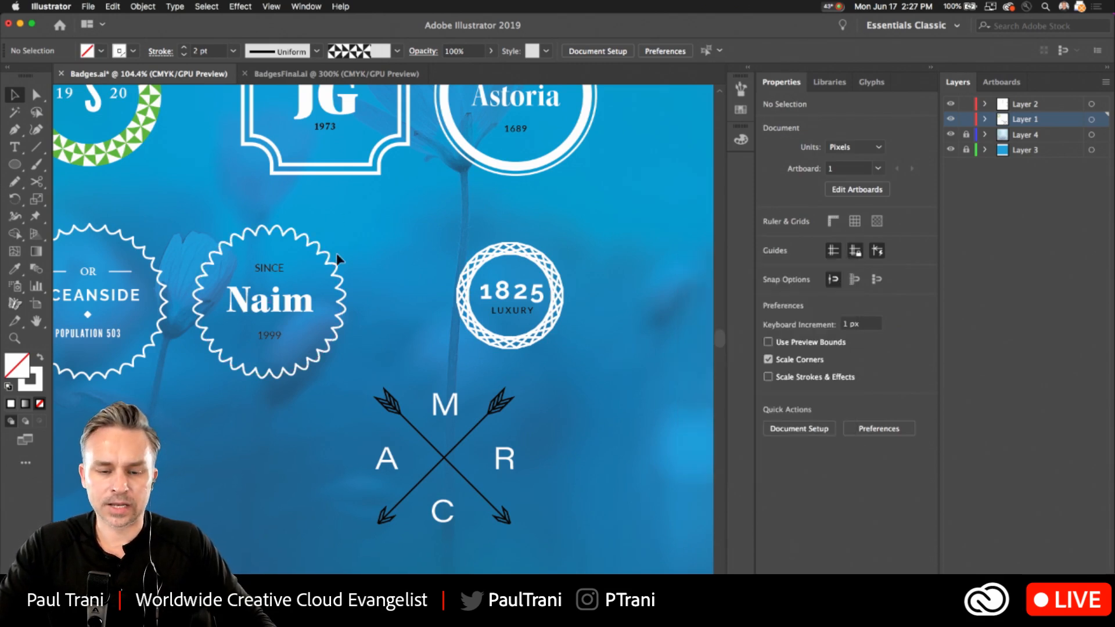
Scale down the scalloped outline around the SINCE 1999 name, and slightly reduce the one around the OCEANSIDE lettering.
{"action": "scroll", "coordinate": [336, 252], "scroll_direction": "left", "scroll_amount": 3}
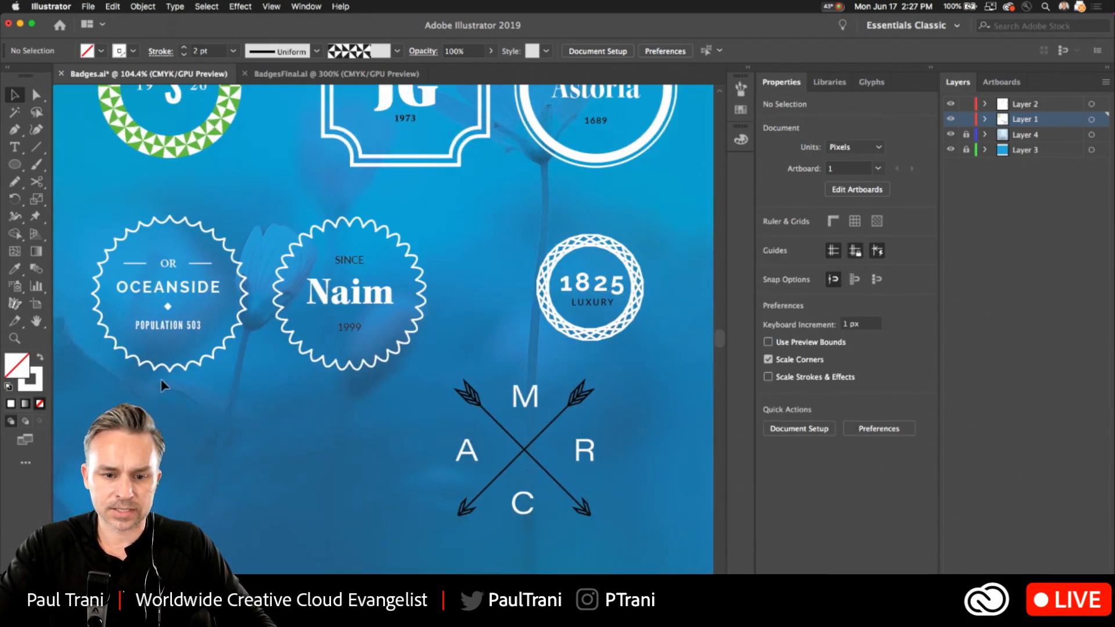
{"action": "left_click", "coordinate": [324, 365]}
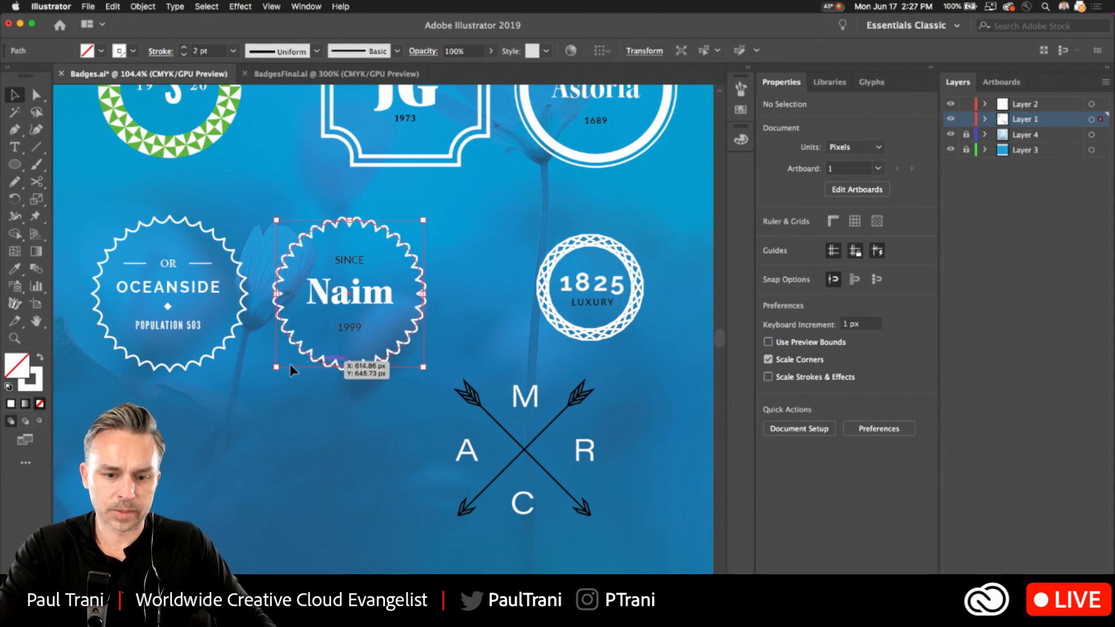
{"action": "left_click_drag", "start_coordinate": [277, 368], "coordinate": [288, 356]}
{"action": "left_click", "coordinate": [204, 364]}
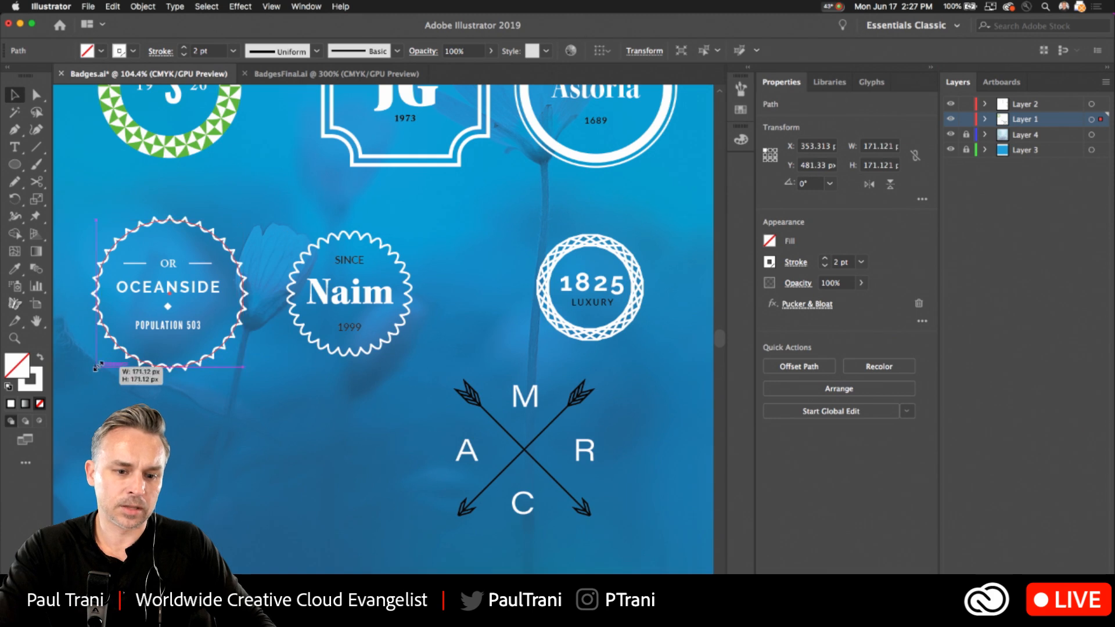
{"action": "left_click_drag", "start_coordinate": [96, 367], "coordinate": [103, 360]}
{"action": "left_click", "coordinate": [336, 467]}
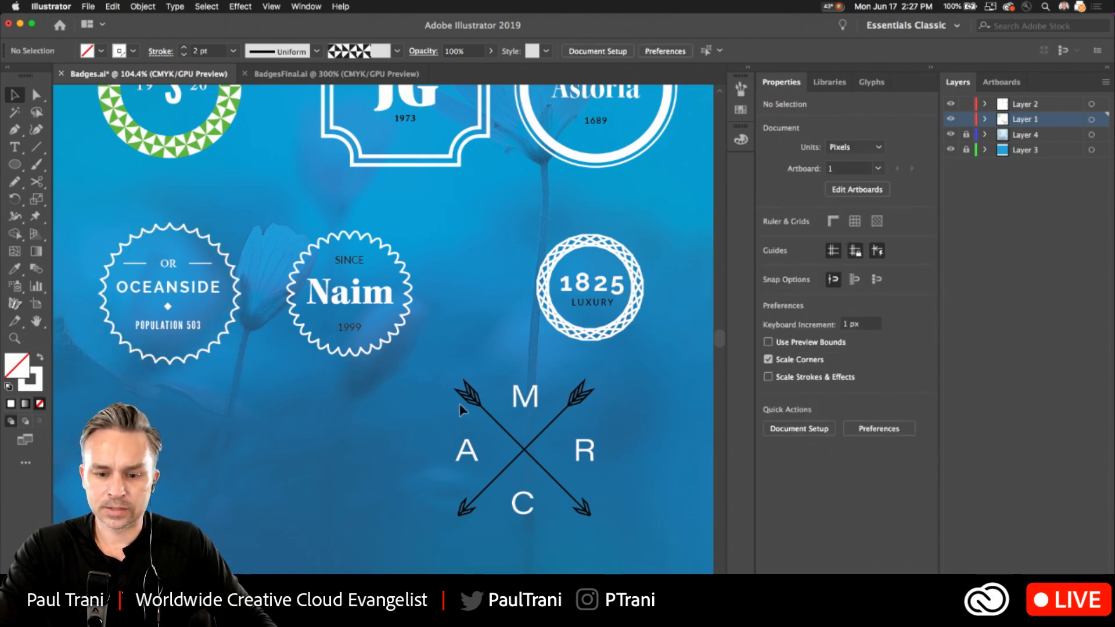
Move the crossed arrows with their four letters into the gap between the scalloped name badge and the 1825 ring, and collapse the object properties.
{"action": "left_click_drag", "start_coordinate": [445, 372], "coordinate": [569, 495]}
{"action": "left_click_drag", "start_coordinate": [525, 417], "coordinate": [482, 304]}
{"action": "left_click_drag", "start_coordinate": [349, 203], "coordinate": [343, 357]}
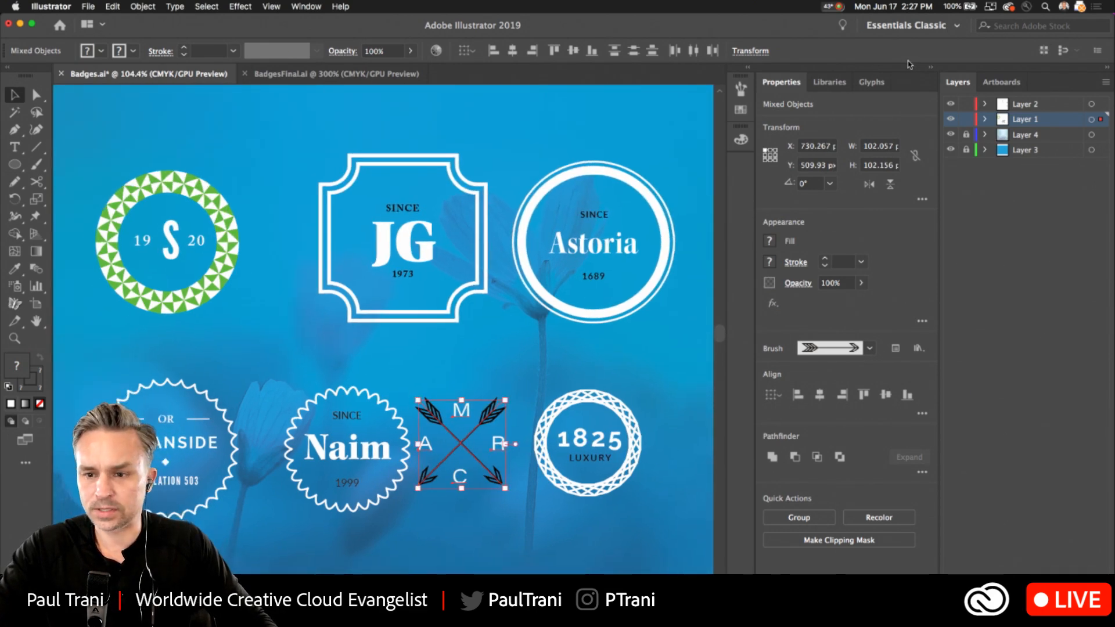
{"action": "left_click", "coordinate": [930, 66]}
Shift the OCEANSIDE and SINCE 1999 scalloped badges together slightly up and away from the crossed arrows.
{"action": "scroll", "coordinate": [415, 200], "scroll_direction": "up", "scroll_amount": 3}
{"action": "left_click_drag", "start_coordinate": [236, 329], "coordinate": [365, 213]}
{"action": "left_click_drag", "start_coordinate": [437, 505], "coordinate": [514, 526]}
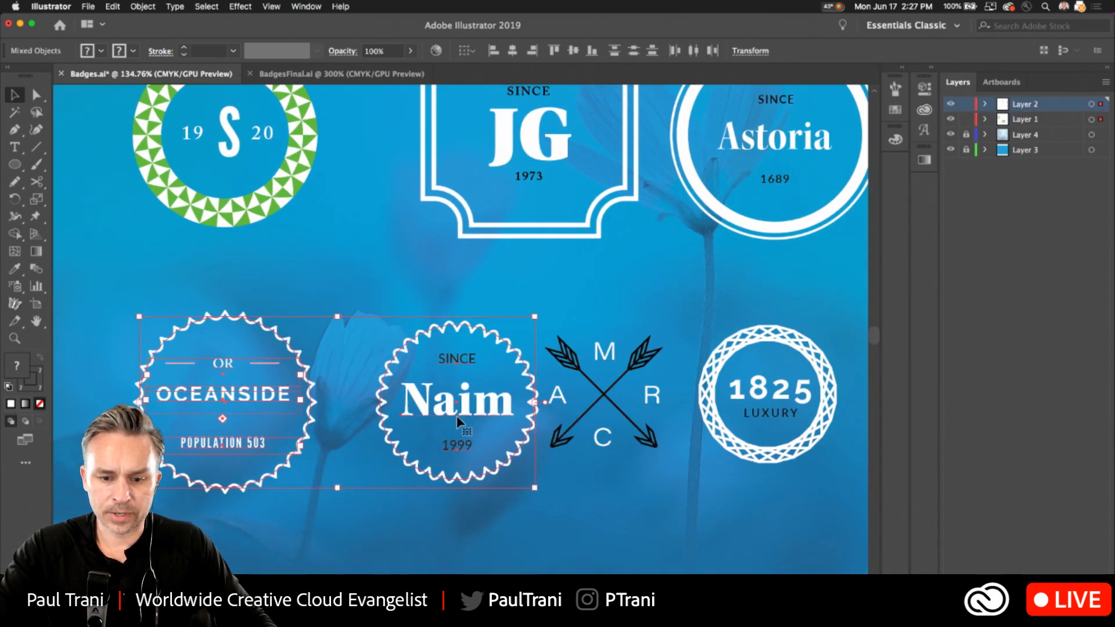
{"action": "left_click_drag", "start_coordinate": [480, 395], "coordinate": [459, 385]}
{"action": "left_click", "coordinate": [178, 297]}
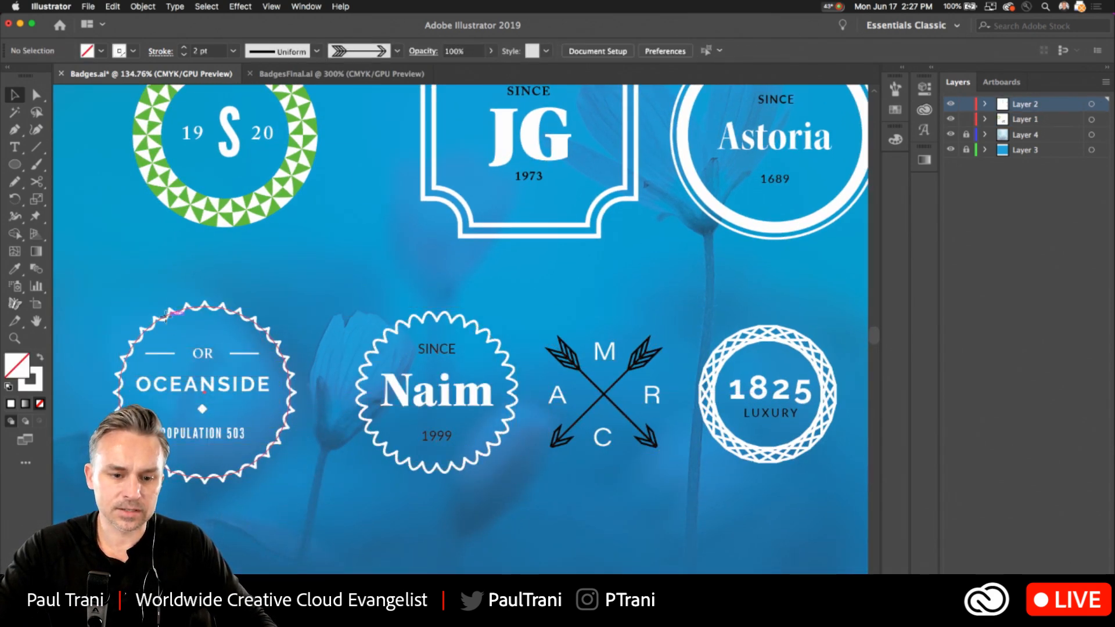
Try a black fill with the Multiply blend mode on the OCEANSIDE scalloped outline, and reset the outline to no fill.
{"action": "left_click", "coordinate": [165, 317]}
{"action": "left_click_drag", "start_coordinate": [155, 290], "coordinate": [201, 274]}
{"action": "double_click", "coordinate": [16, 368]}
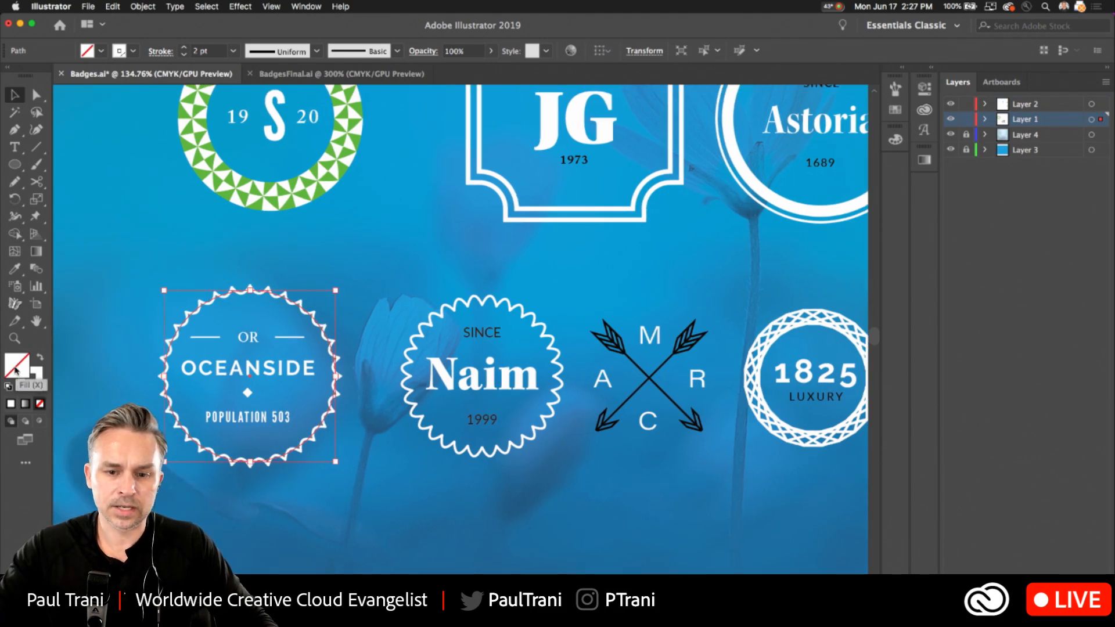
{"action": "key", "text": "Return"}
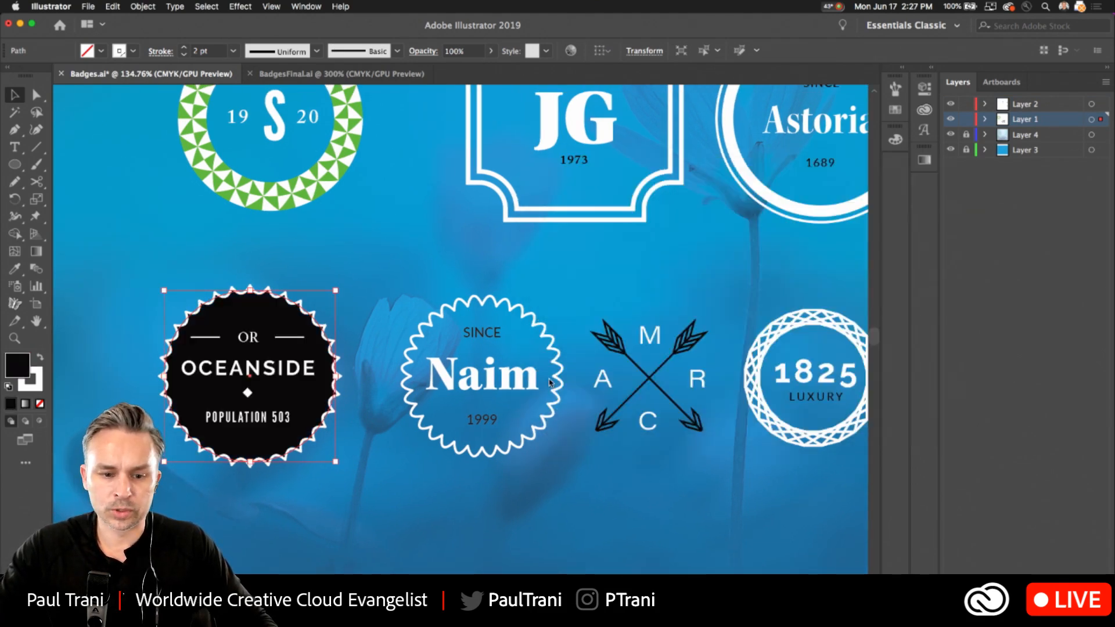
{"action": "left_click", "coordinate": [416, 51]}
{"action": "left_click", "coordinate": [291, 75]}
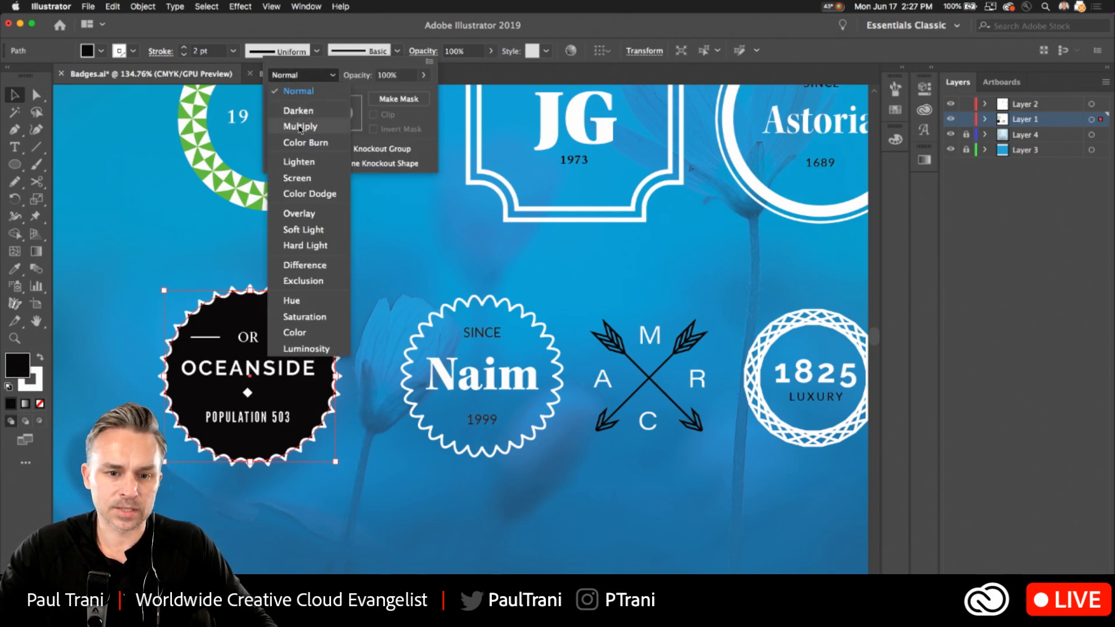
{"action": "left_click", "coordinate": [300, 127]}
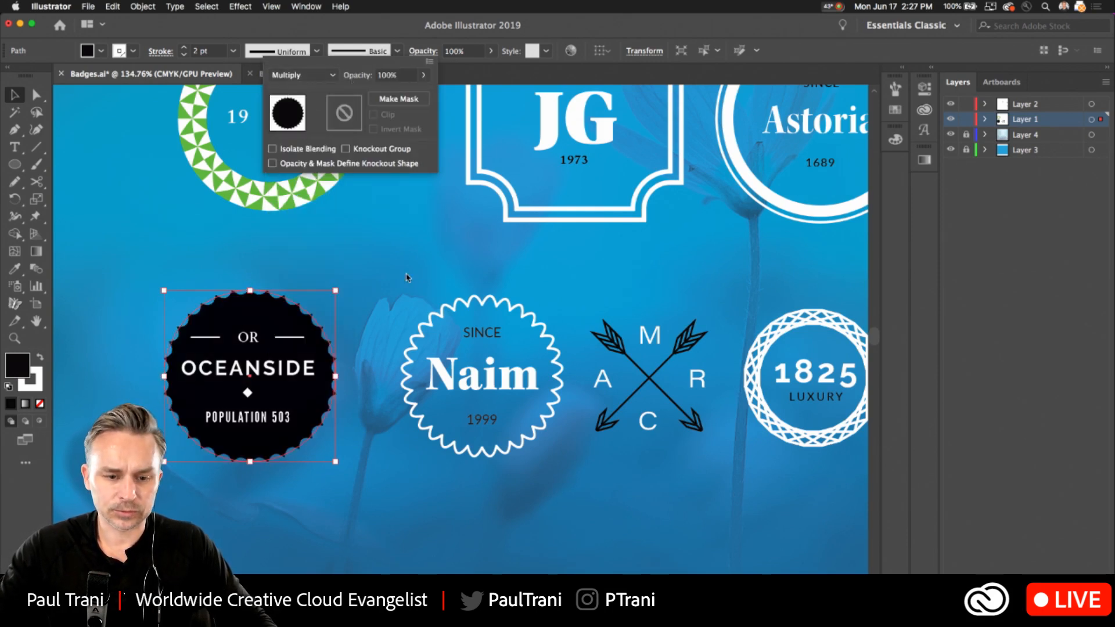
{"action": "left_click", "coordinate": [389, 290]}
{"action": "key", "text": "super+z"}
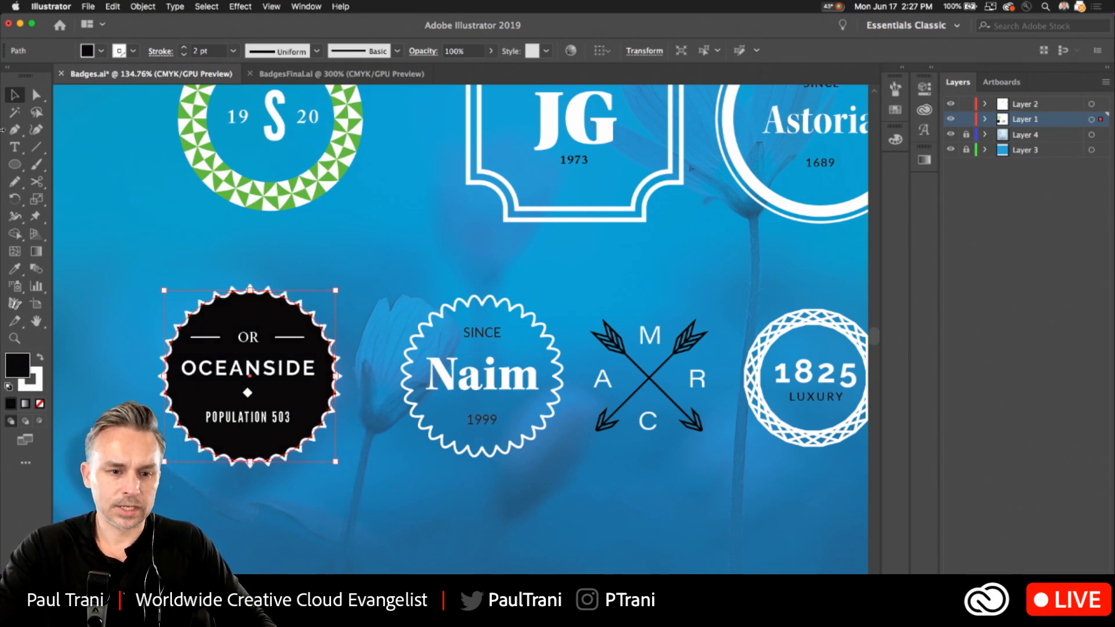
{"action": "key", "text": "slash"}
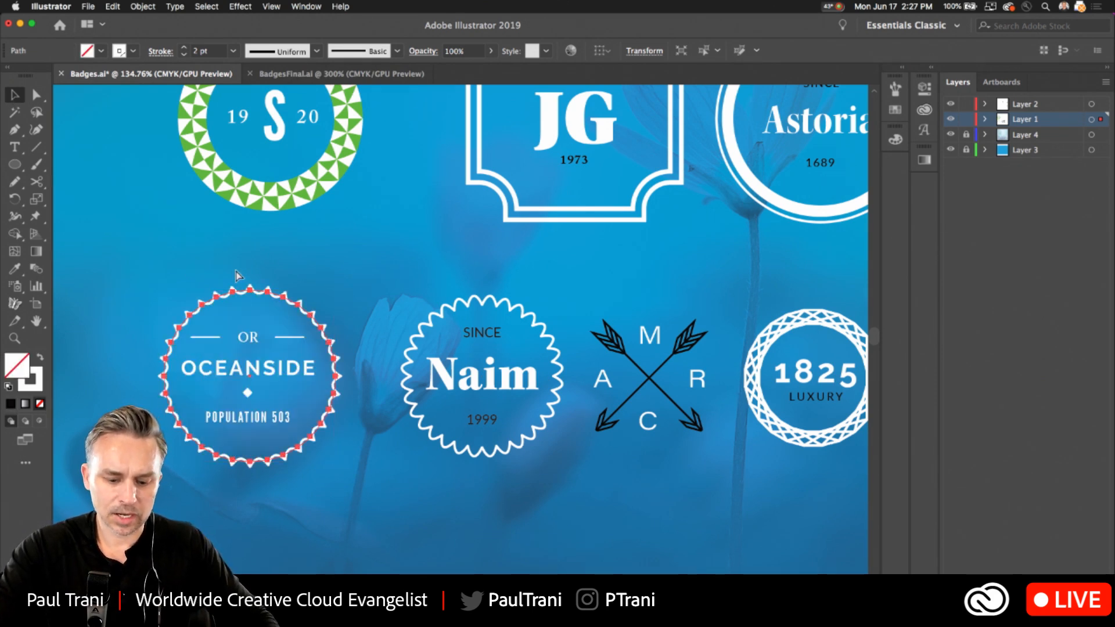
Duplicate the OCEANSIDE scalloped outline in place, and give the copy a near-black 020202 fill with no stroke.
{"action": "key", "text": "super+c"}
{"action": "key", "text": "super+f"}
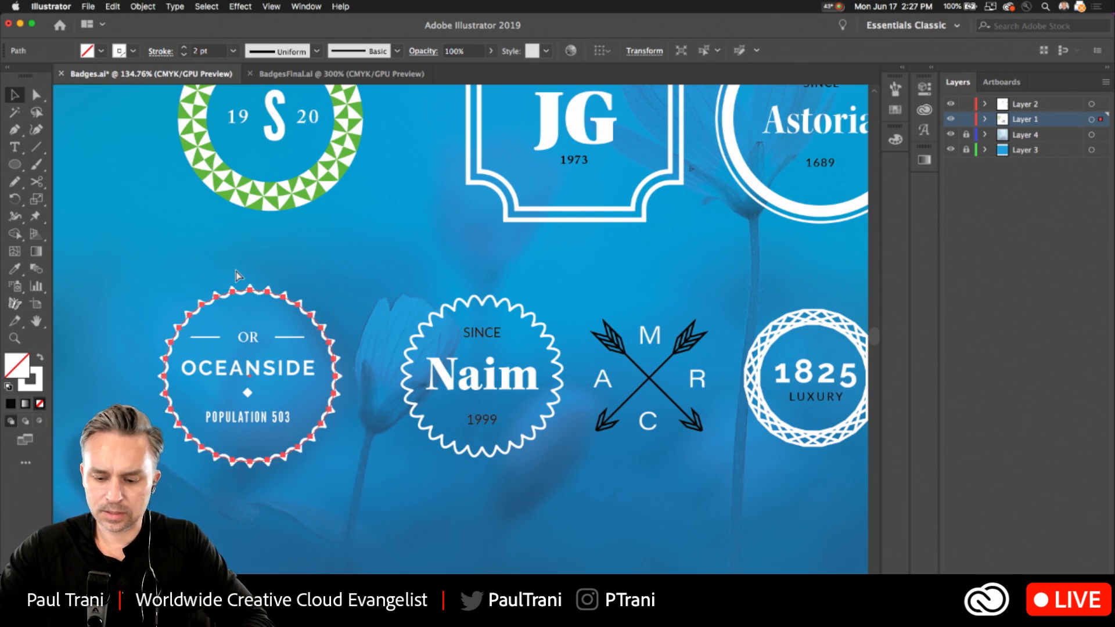
{"action": "left_click", "coordinate": [40, 357]}
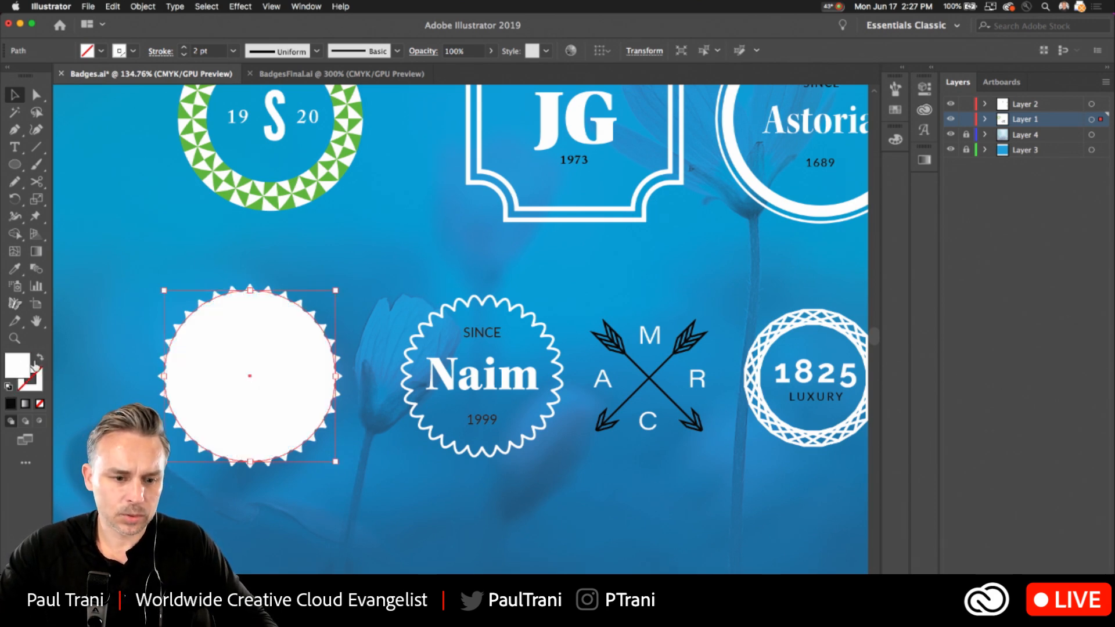
{"action": "double_click", "coordinate": [18, 365]}
{"action": "left_click", "coordinate": [545, 377]}
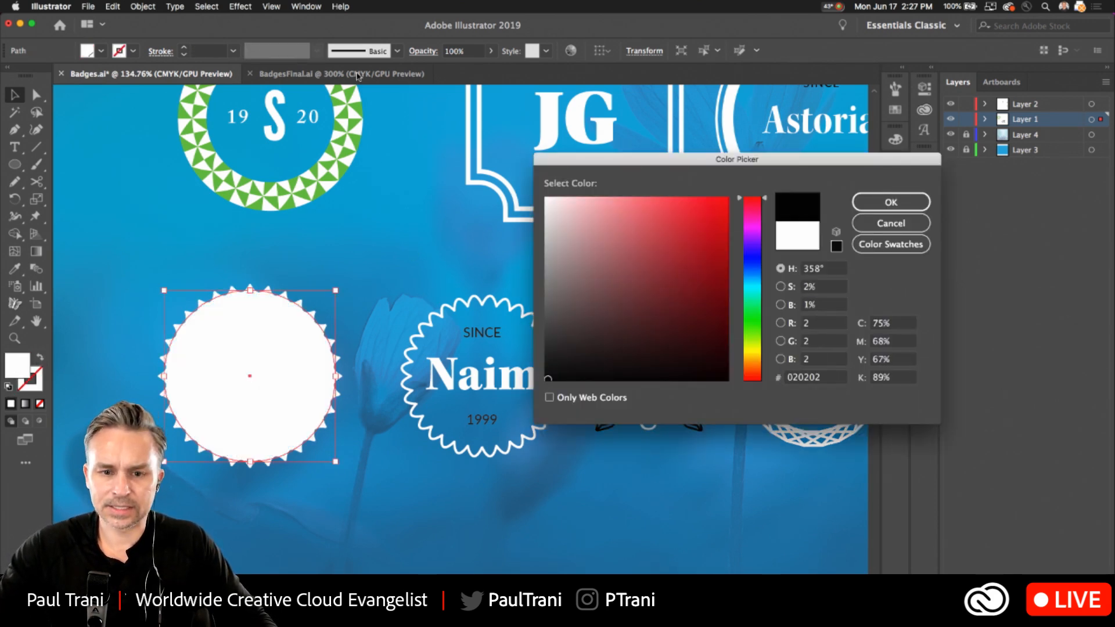
{"action": "key", "text": "Return"}
Try the Overlay, Darken, Multiply, Screen and Lighten blend modes on the near-black copy of the OCEANSIDE scalloped outline.
{"action": "left_click", "coordinate": [423, 51]}
{"action": "left_click", "coordinate": [303, 76]}
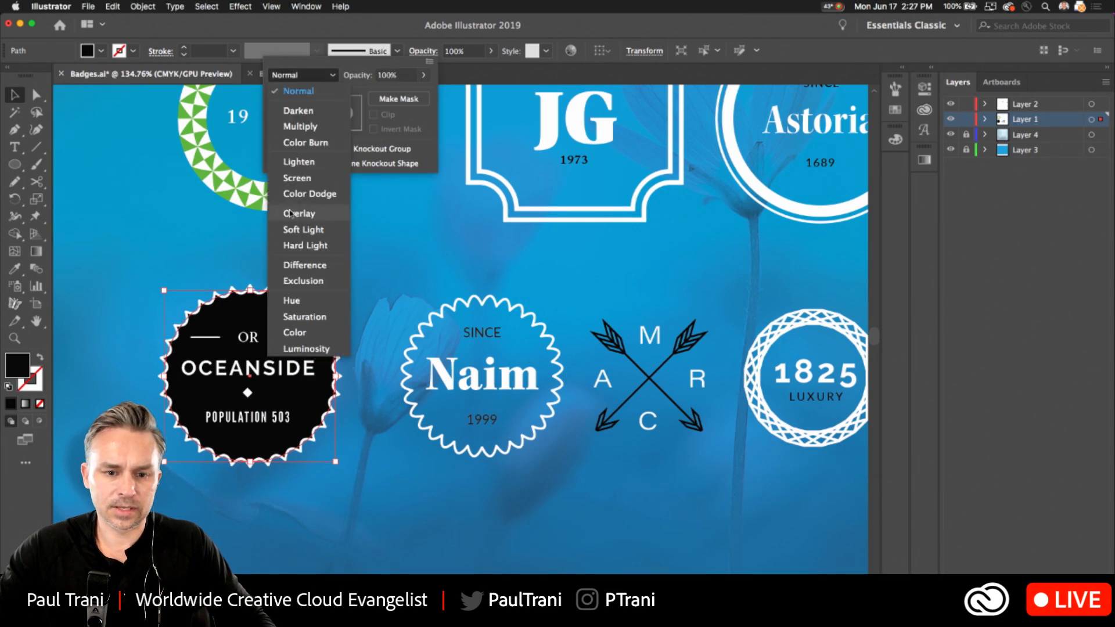
{"action": "left_click", "coordinate": [292, 214]}
{"action": "left_click", "coordinate": [293, 75]}
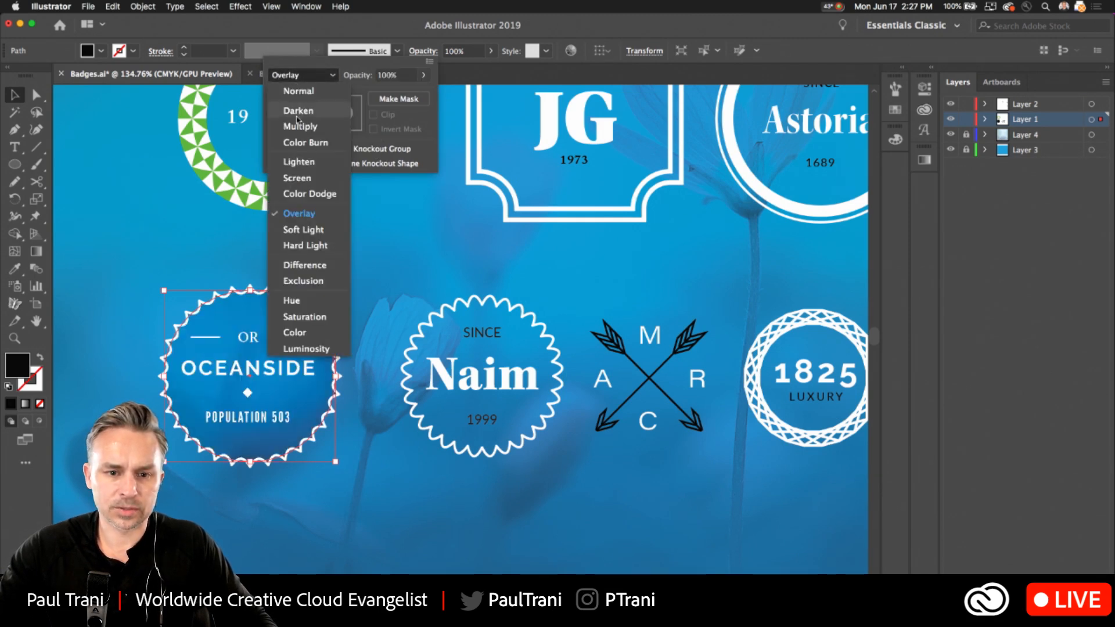
{"action": "left_click", "coordinate": [298, 110]}
{"action": "left_click", "coordinate": [293, 75]}
{"action": "left_click", "coordinate": [306, 126]}
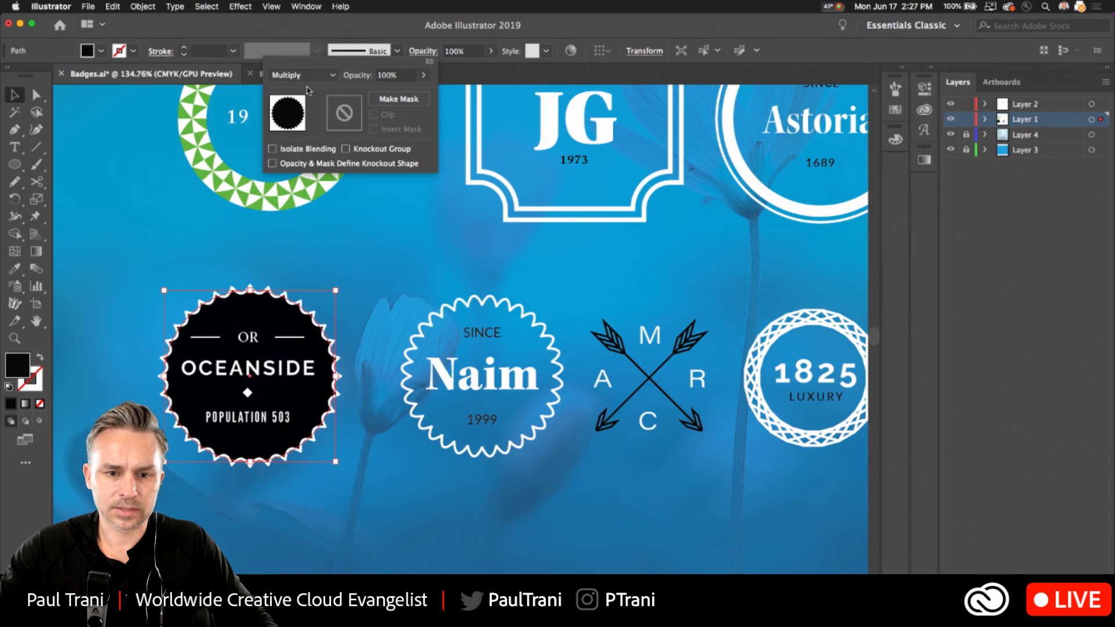
{"action": "left_click", "coordinate": [302, 75]}
{"action": "left_click", "coordinate": [297, 178]}
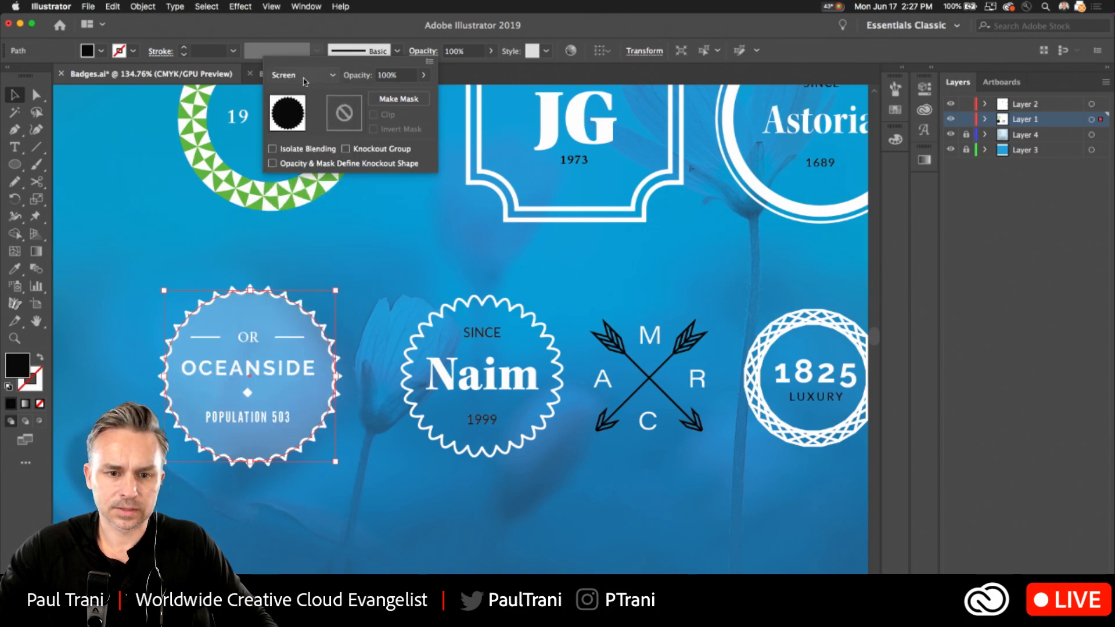
{"action": "left_click", "coordinate": [302, 76]}
{"action": "left_click", "coordinate": [301, 162]}
{"action": "left_click", "coordinate": [306, 75]}
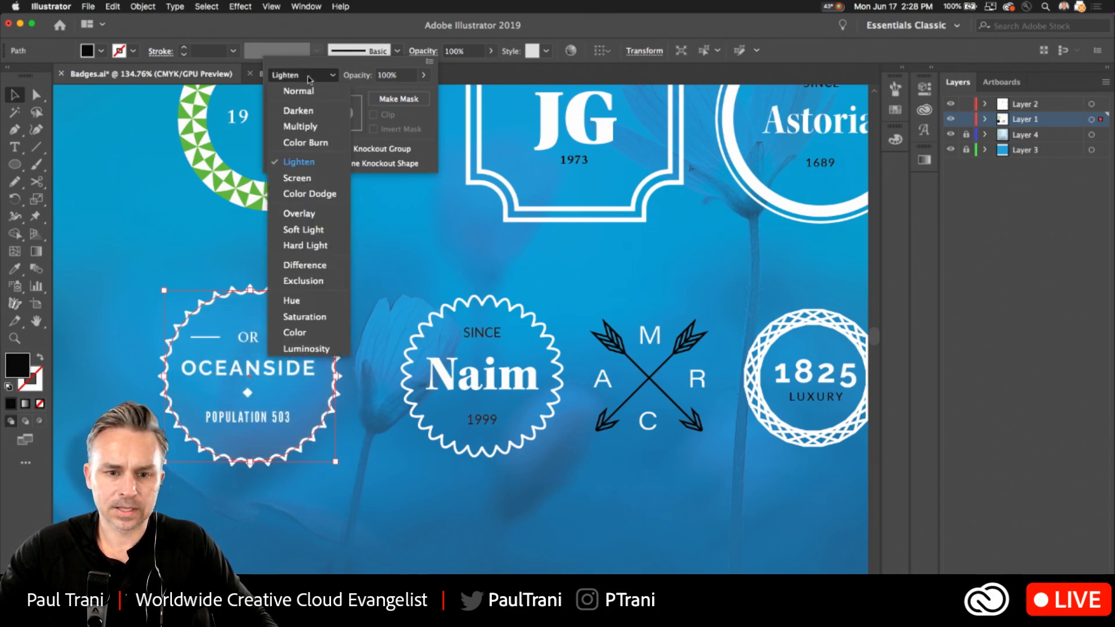
{"action": "left_click", "coordinate": [305, 126]}
Set the near-black fill behind the OCEANSIDE lettering to the Color Burn blend mode, and deselect it.
{"action": "left_click", "coordinate": [297, 76]}
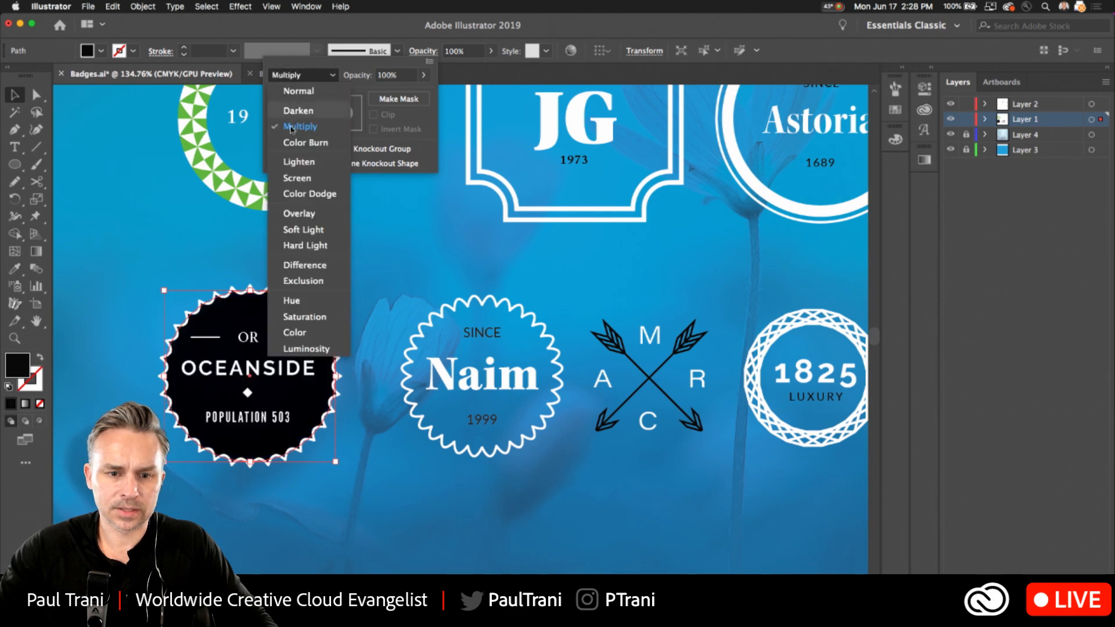
{"action": "left_click", "coordinate": [290, 142]}
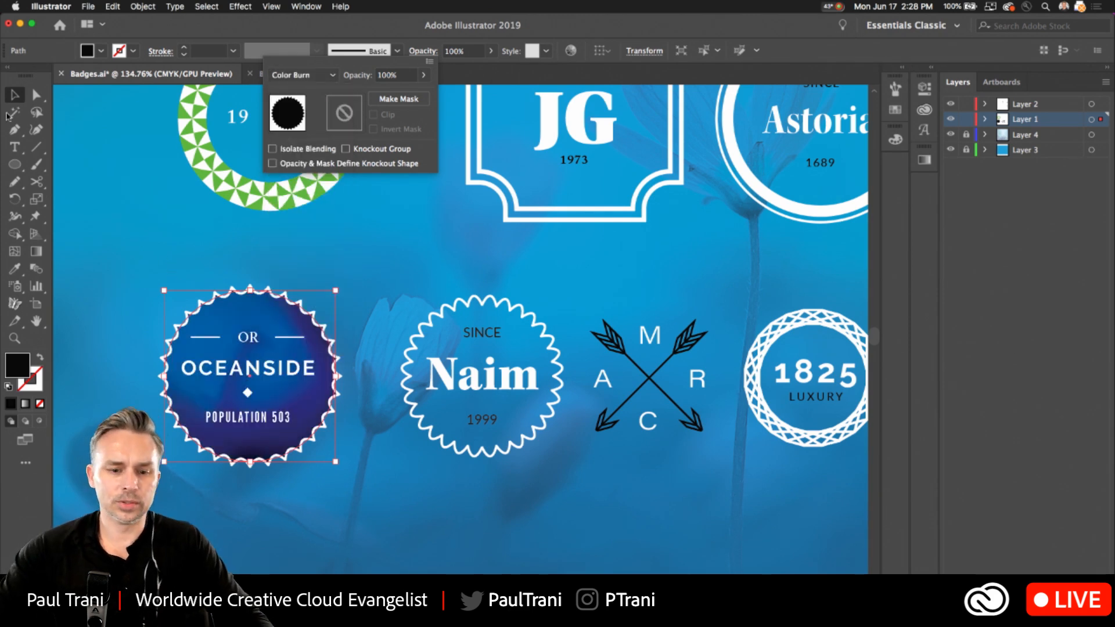
{"action": "left_click", "coordinate": [128, 189]}
{"action": "left_click", "coordinate": [151, 225]}
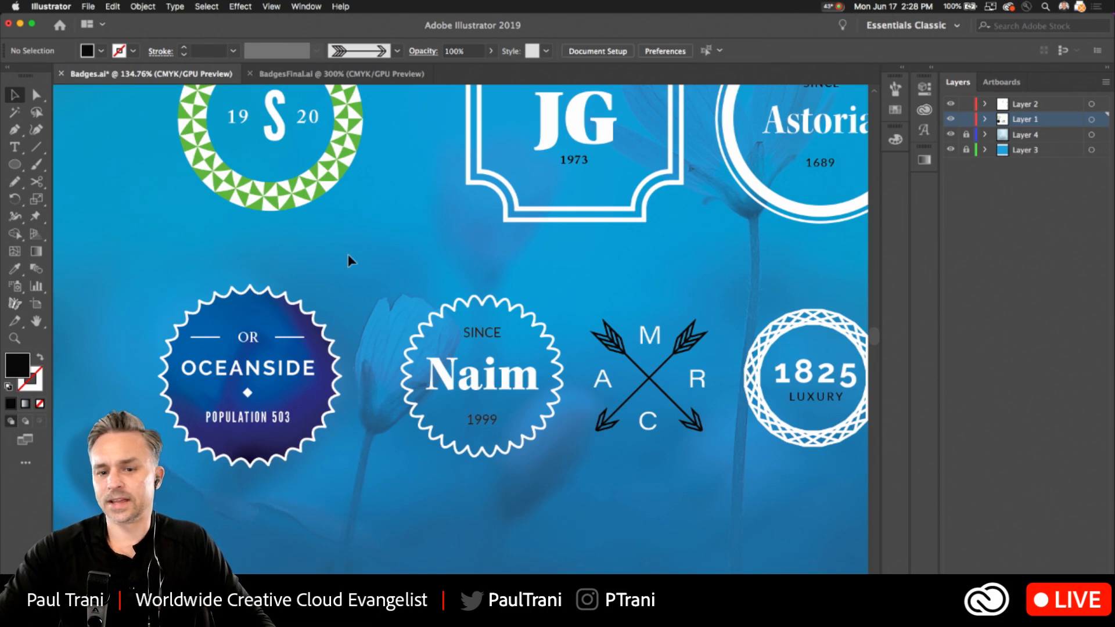
Move the lower row of badges together slightly up and to the right, closer to the upper row.
{"action": "key", "text": "n"}
{"action": "mouse_move", "coordinate": [352, 264]}
{"action": "left_mouse_down"}
{"action": "mouse_move", "coordinate": [269, 326]}
{"action": "mouse_move", "coordinate": [266, 344]}
{"action": "left_mouse_up"}
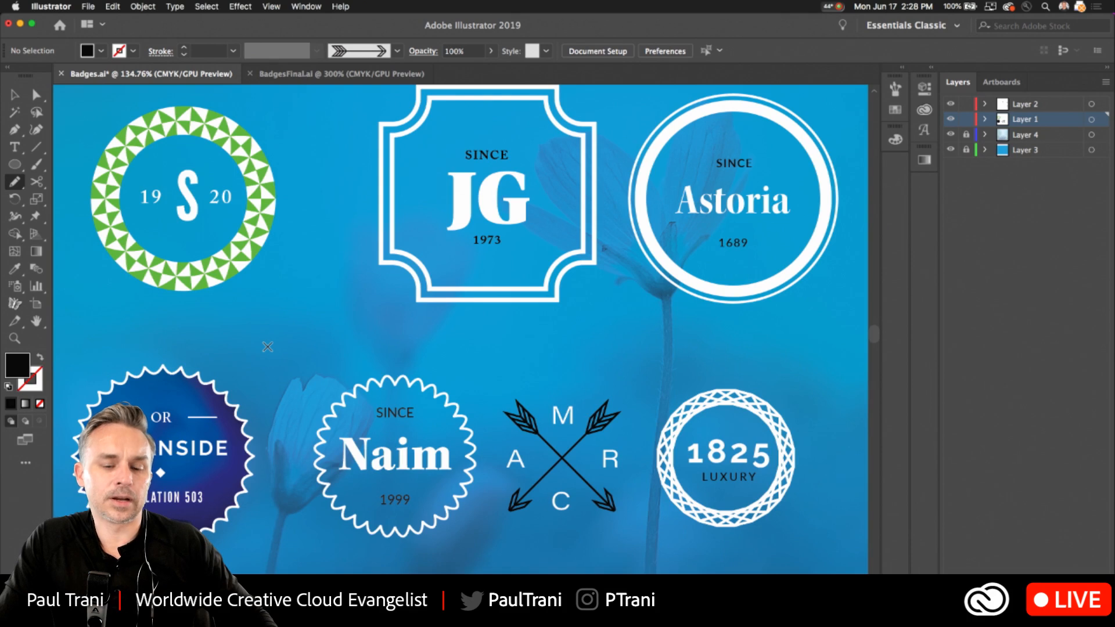
{"action": "left_click", "coordinate": [13, 96]}
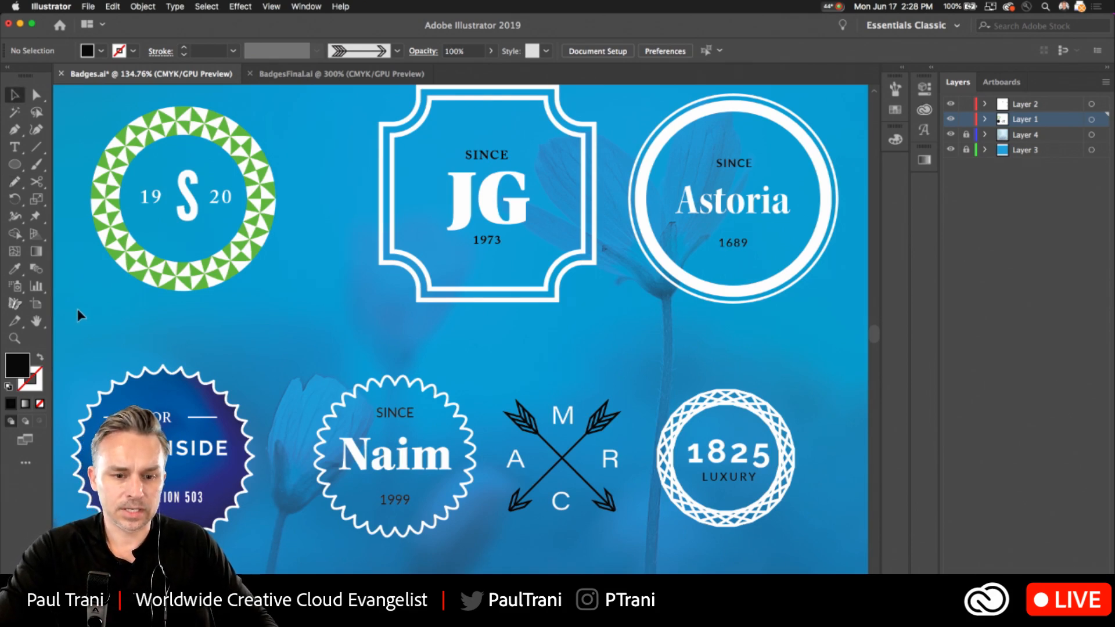
{"action": "left_click_drag", "start_coordinate": [795, 557], "coordinate": [405, 383]}
{"action": "scroll", "coordinate": [349, 290], "scroll_direction": "up", "scroll_amount": 2}
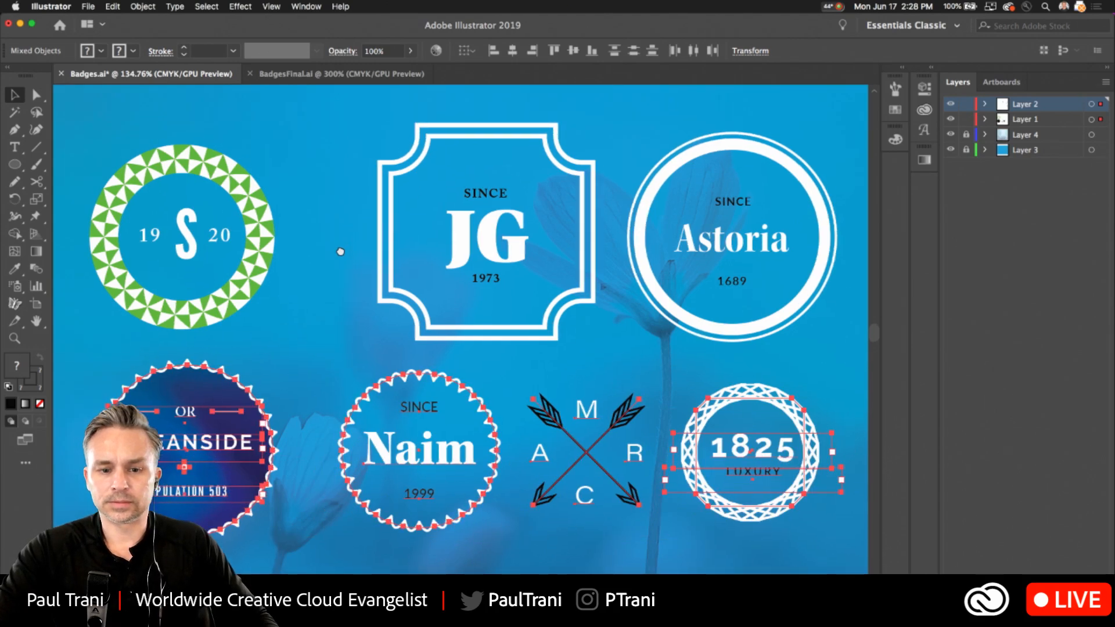
{"action": "left_click", "coordinate": [334, 145]}
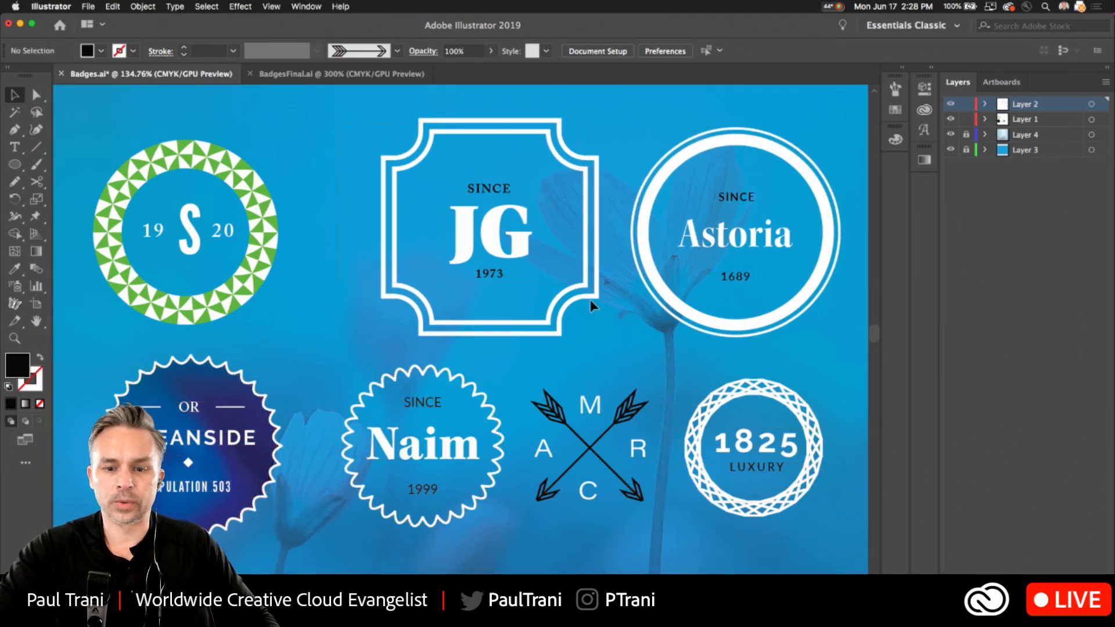
Shrink the double frame around the JG lettering from its centre, and shift the whole badge closer to the green ring.
{"action": "left_click", "coordinate": [394, 178]}
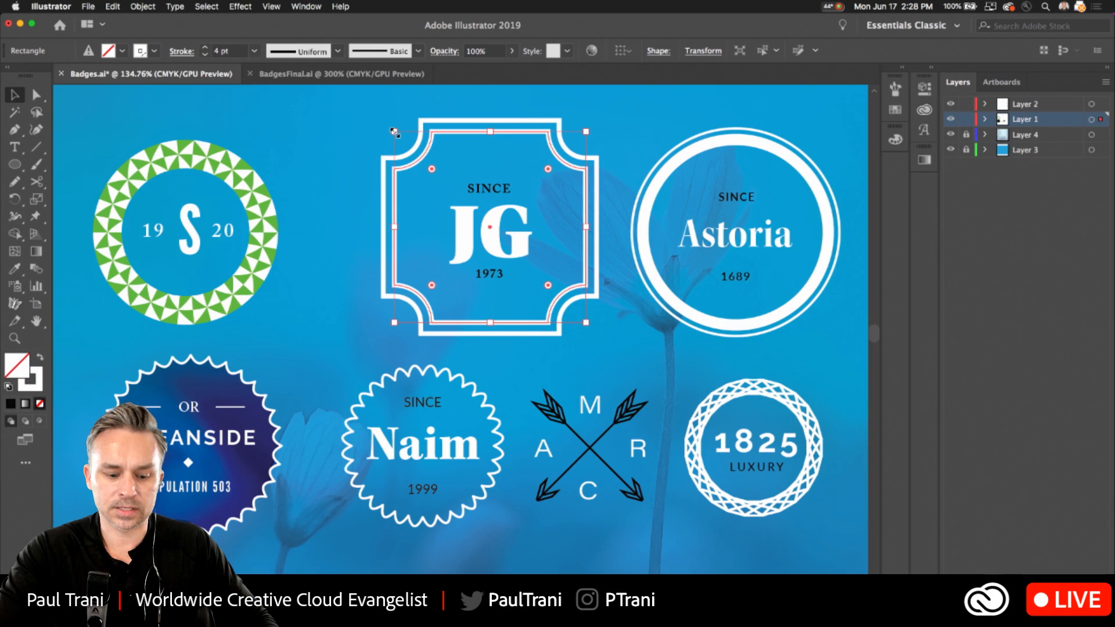
{"action": "left_click_drag", "start_coordinate": [395, 133], "coordinate": [584, 319]}
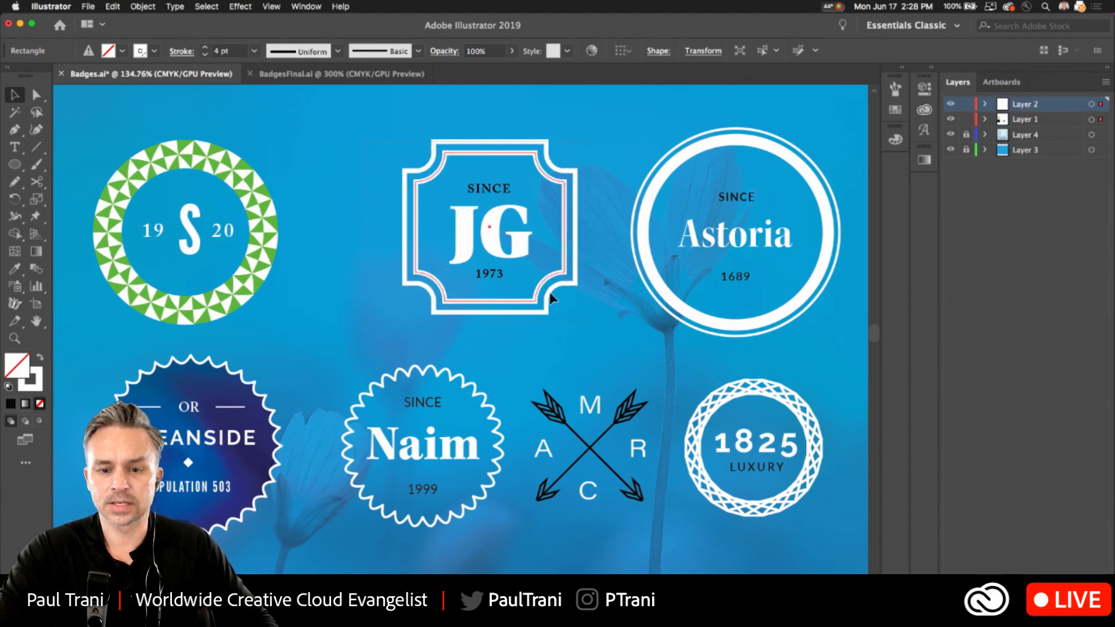
{"action": "left_click_drag", "start_coordinate": [488, 239], "coordinate": [432, 246]}
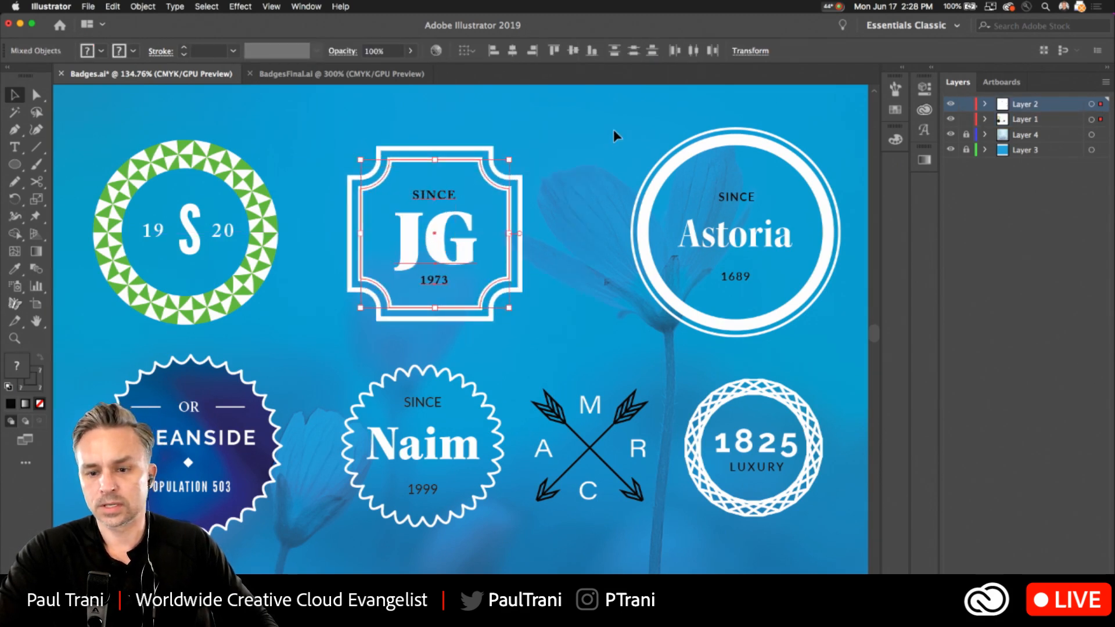
Shrink the double ring around the Astoria lettering to about 136 px in diameter, and nudge it down onto the text.
{"action": "left_click", "coordinate": [671, 168]}
{"action": "mouse_move", "coordinate": [641, 140]}
{"action": "left_mouse_down"}
{"action": "mouse_move", "coordinate": [652, 152]}
{"action": "mouse_move", "coordinate": [642, 156]}
{"action": "left_mouse_up"}
{"action": "key", "text": "Down"}
{"action": "key", "text": "Down"}
{"action": "key", "text": "Down"}
{"action": "key", "text": "Down"}
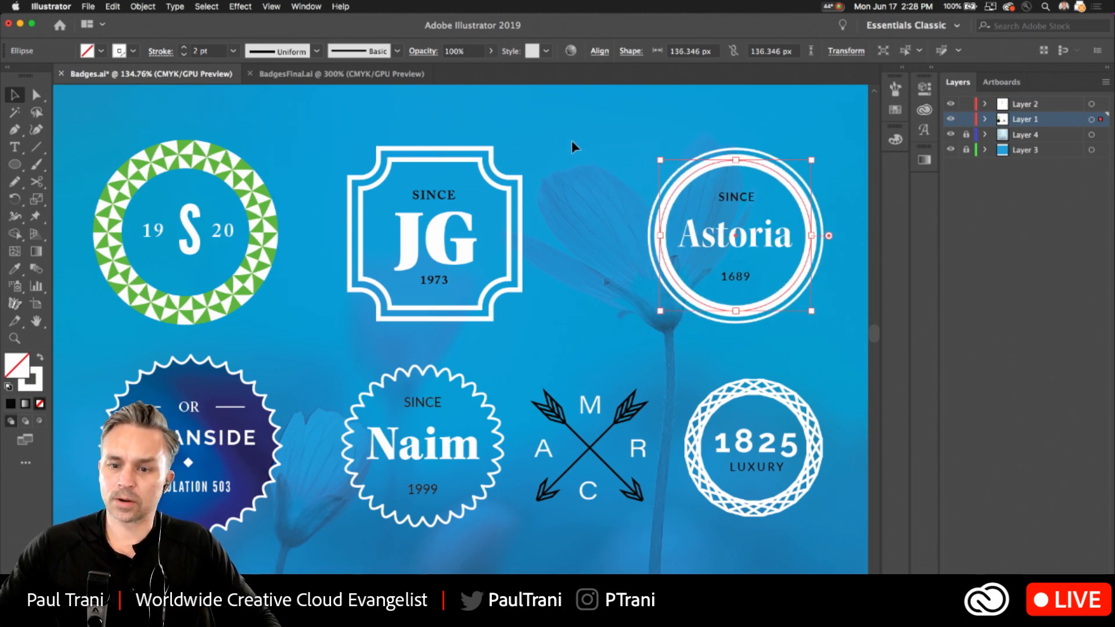
Select only the JG badge's notched frame, and reduce its outer line's stroke weight to 0.75 pt.
{"action": "left_click", "coordinate": [365, 189]}
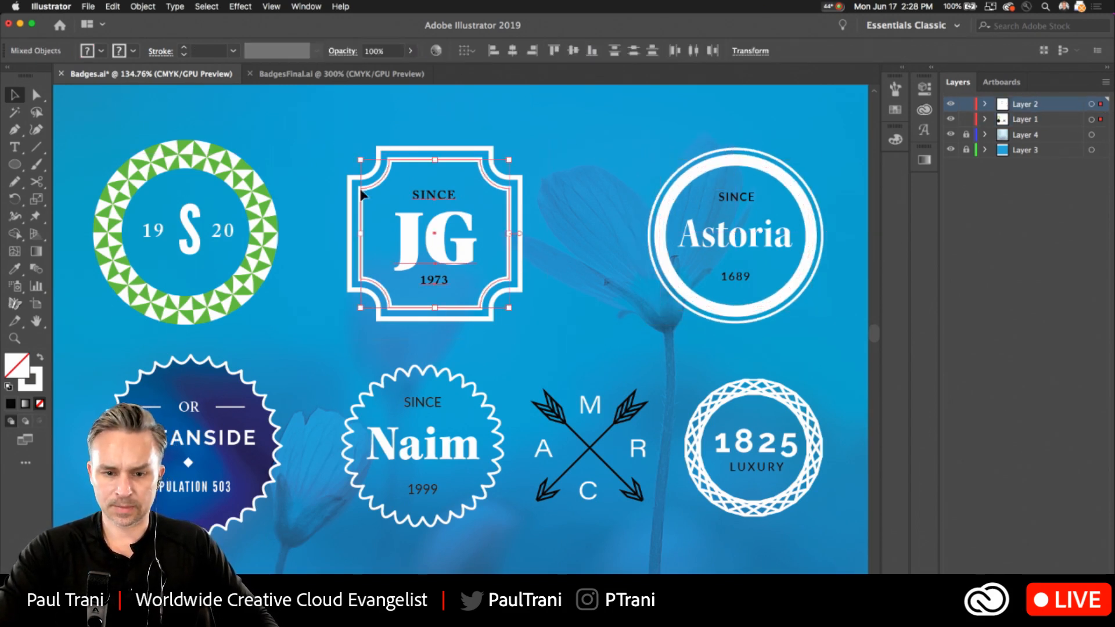
{"action": "left_click", "coordinate": [384, 174], "text": "shift"}
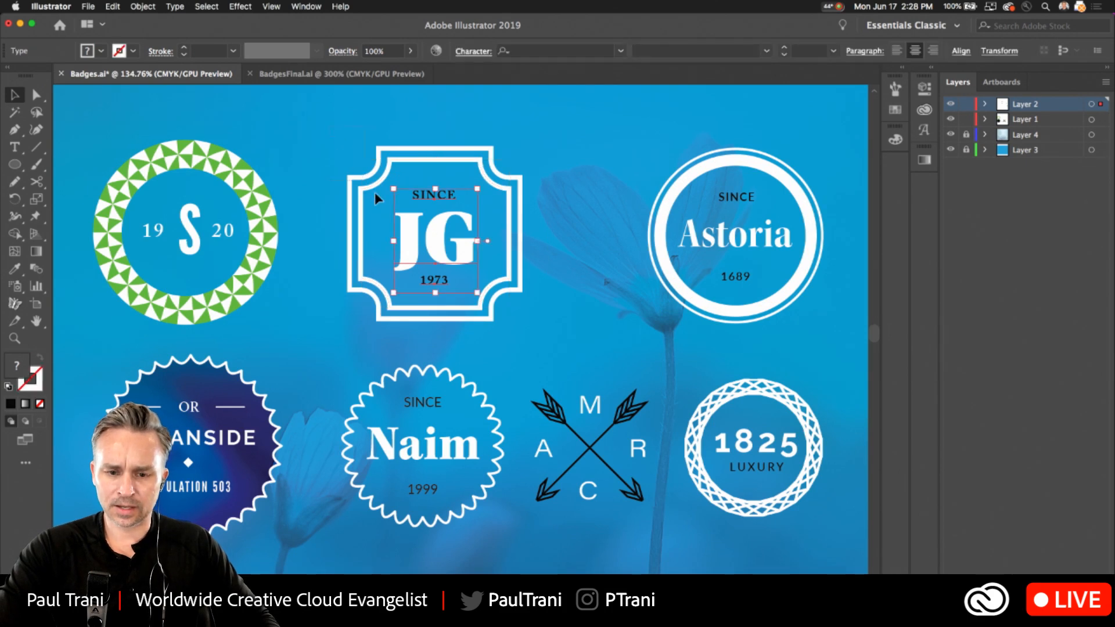
{"action": "left_click", "coordinate": [345, 152]}
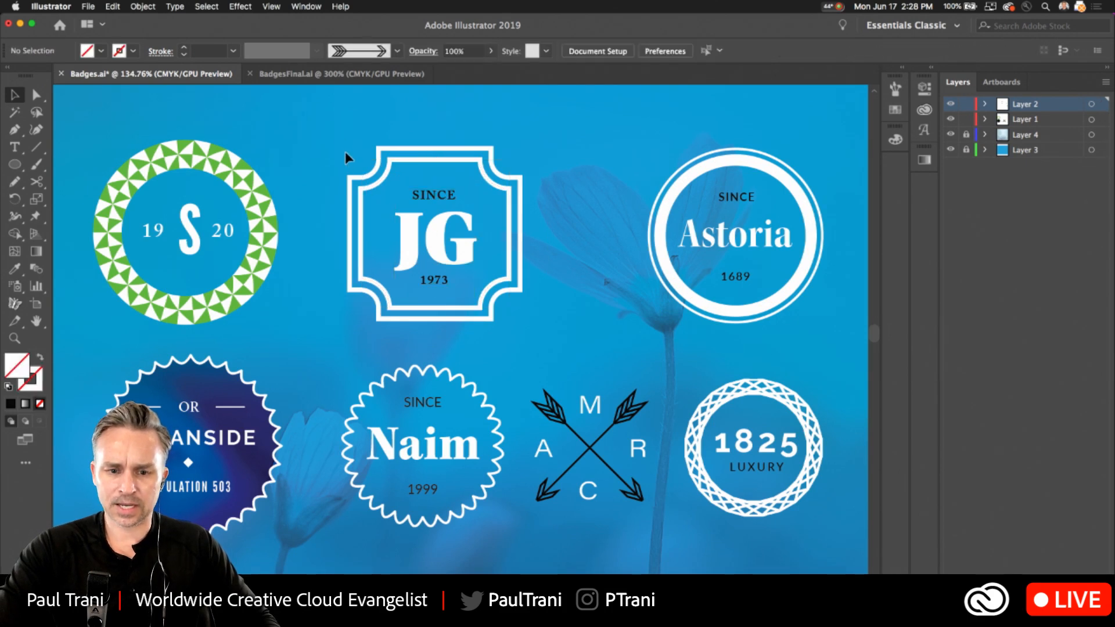
{"action": "left_click", "coordinate": [356, 193]}
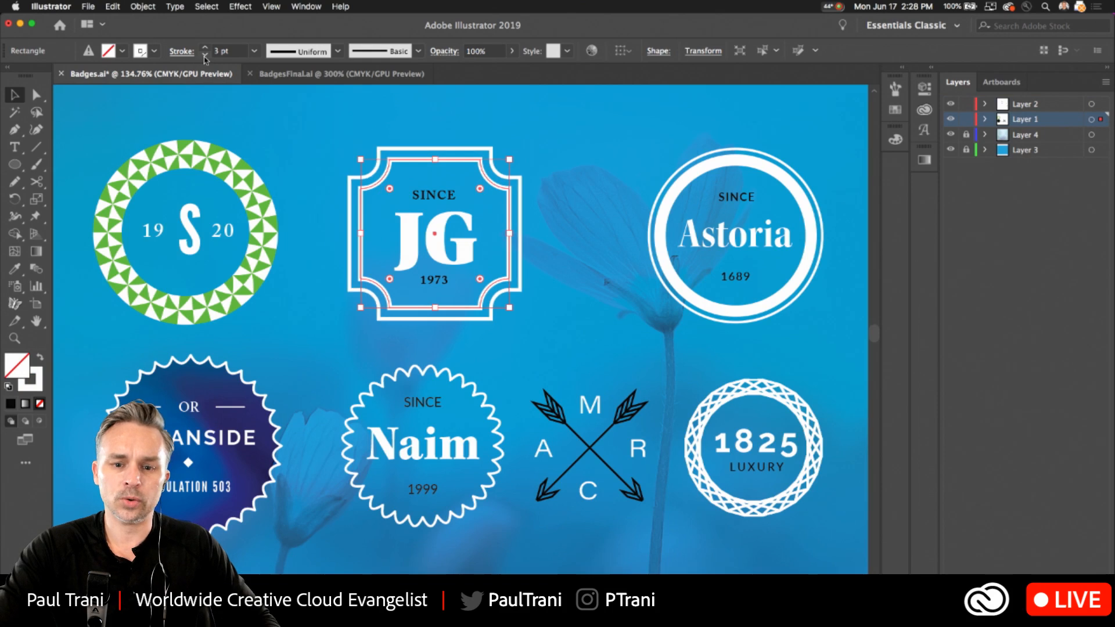
{"action": "left_click", "coordinate": [205, 56]}
{"action": "left_click", "coordinate": [205, 56]}
{"action": "left_click", "coordinate": [204, 56]}
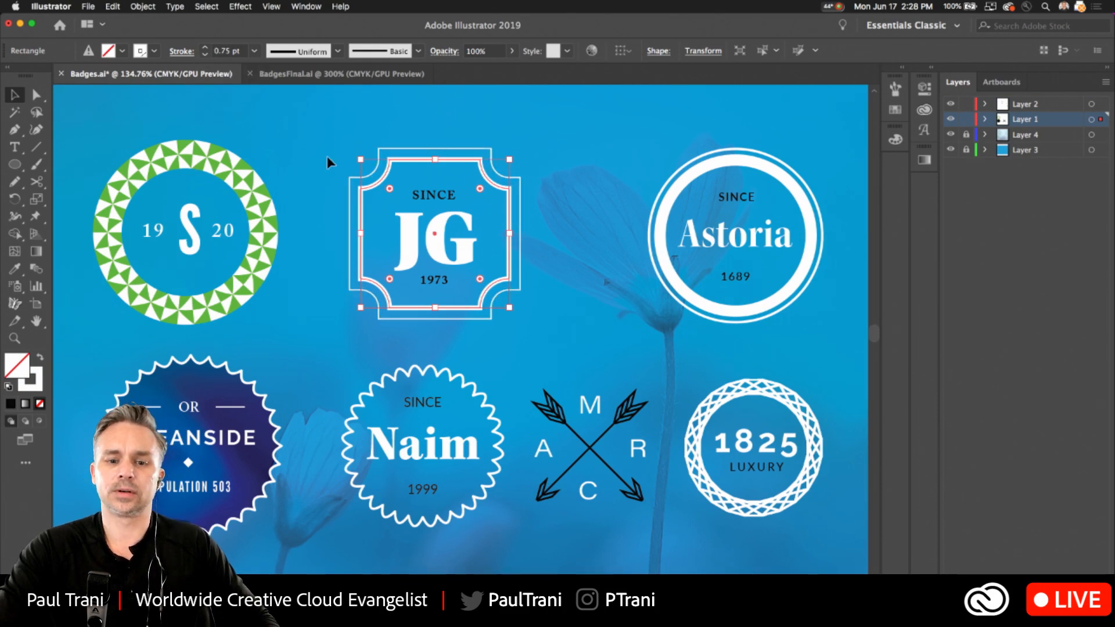
Shrink the JG frame slightly around its lettering, and move the whole badge midway between the green ring and the Astoria ring.
{"action": "left_click_drag", "start_coordinate": [360, 158], "coordinate": [372, 171]}
{"action": "left_click", "coordinate": [351, 138]}
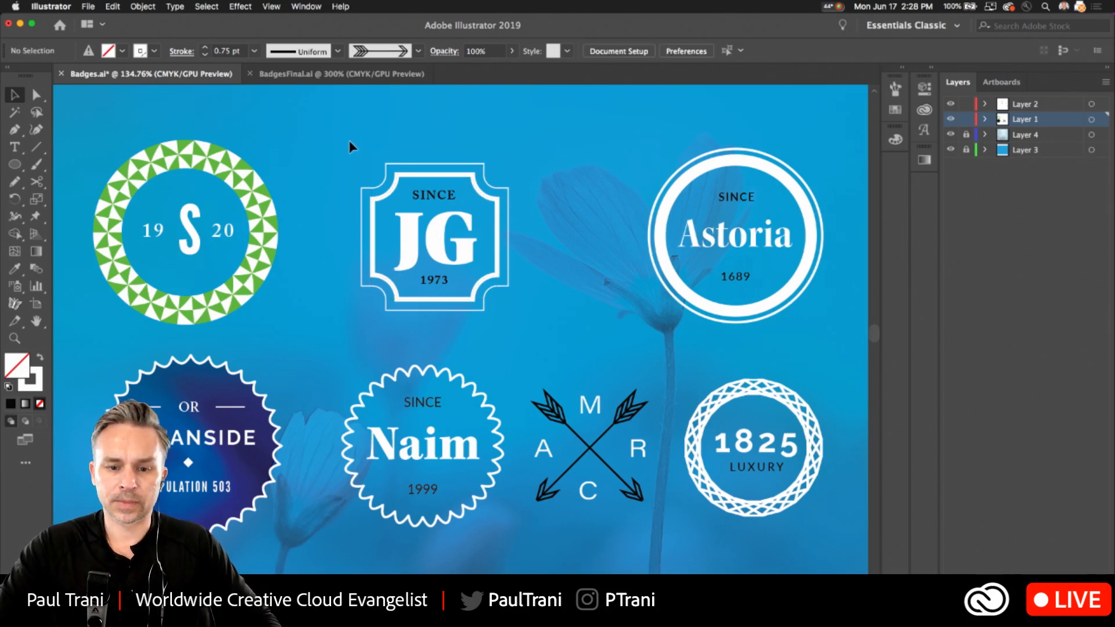
{"action": "left_click_drag", "start_coordinate": [551, 317], "coordinate": [552, 318]}
{"action": "left_click_drag", "start_coordinate": [416, 228], "coordinate": [447, 232]}
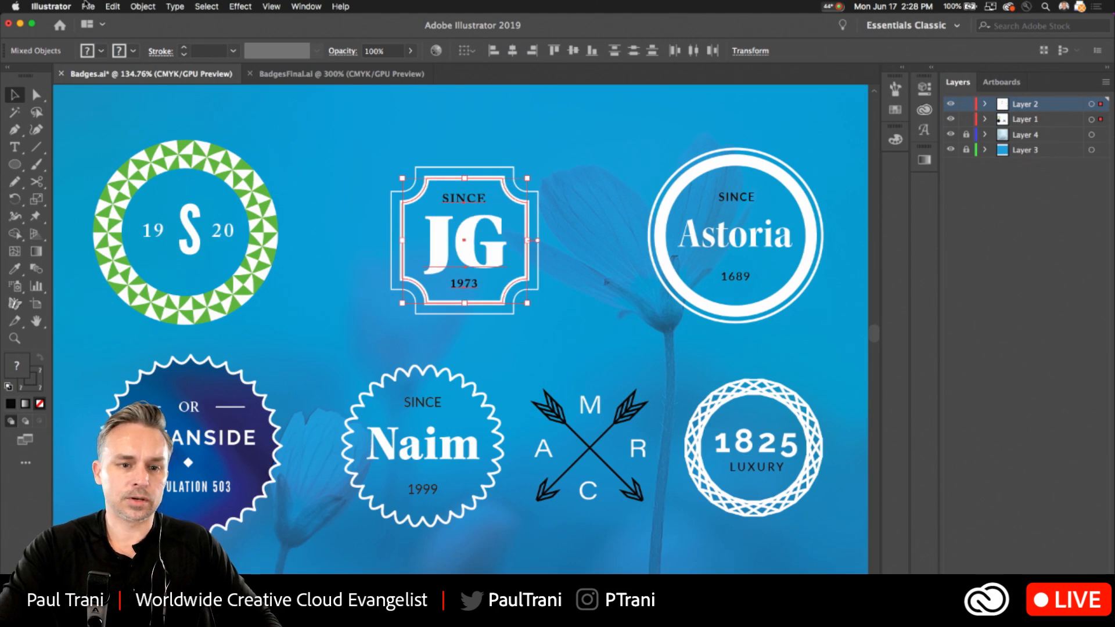
Browse the Print templates for a new document, and open the Elegant Logo Kit template.
{"action": "left_click", "coordinate": [87, 7]}
{"action": "left_click", "coordinate": [100, 22]}
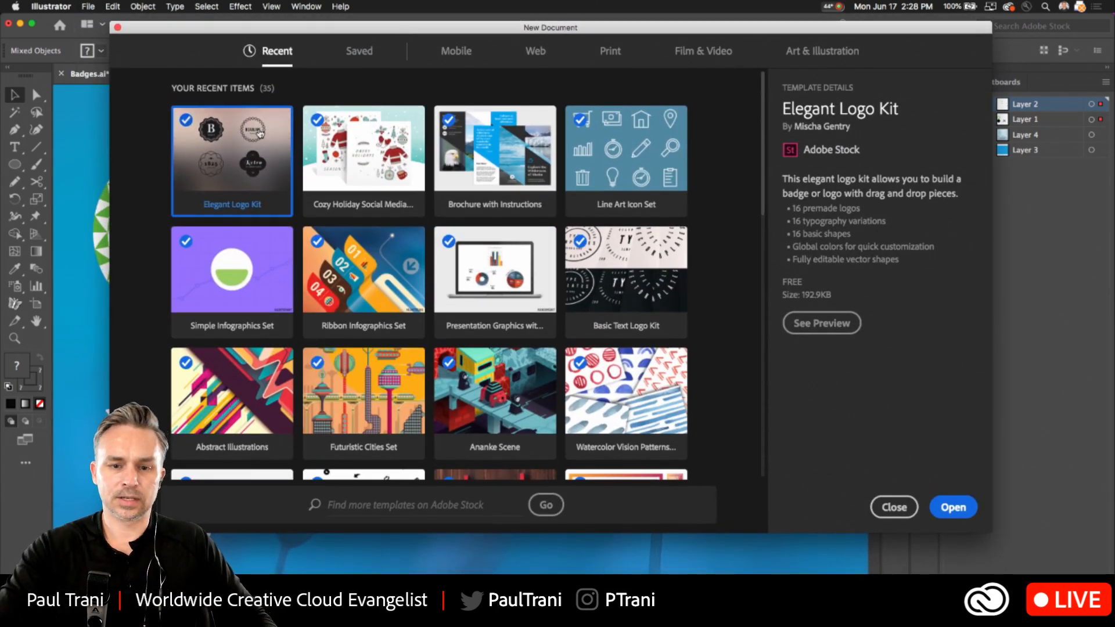
{"action": "left_click", "coordinate": [607, 52]}
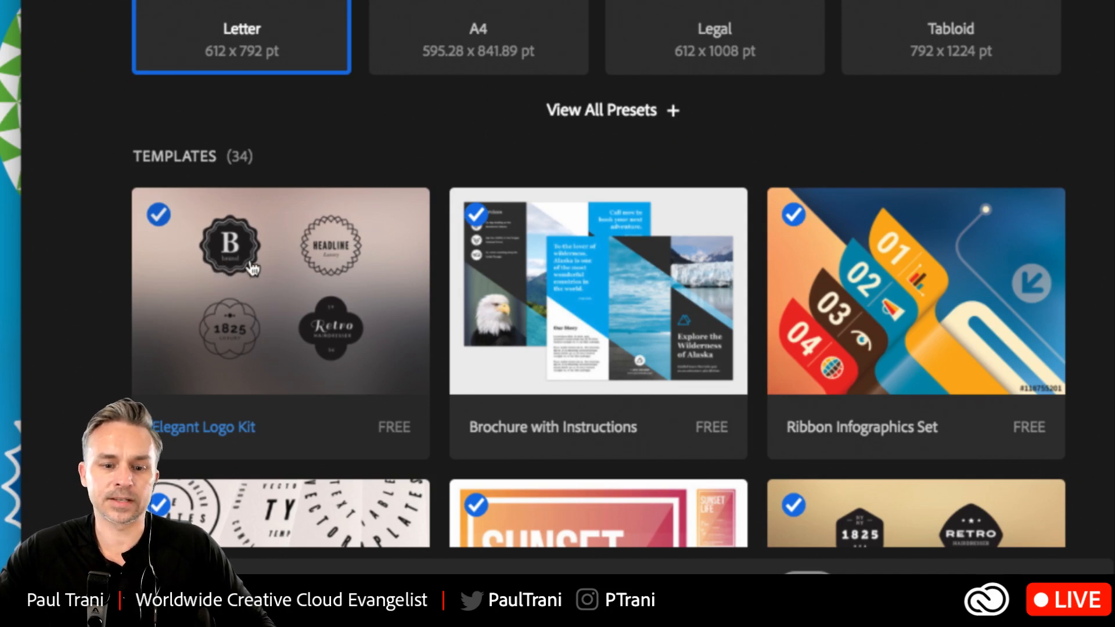
{"action": "scroll", "coordinate": [255, 283], "scroll_direction": "down", "scroll_amount": 1}
{"action": "scroll", "coordinate": [255, 283], "scroll_direction": "down", "scroll_amount": 5}
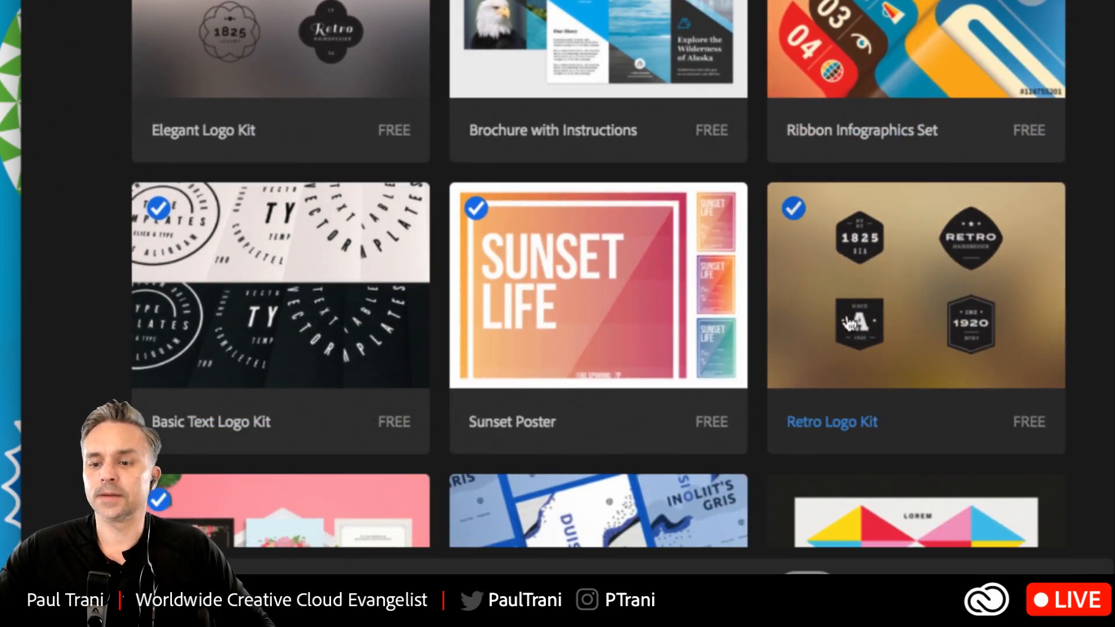
{"action": "scroll", "coordinate": [888, 296], "scroll_direction": "down", "scroll_amount": 1}
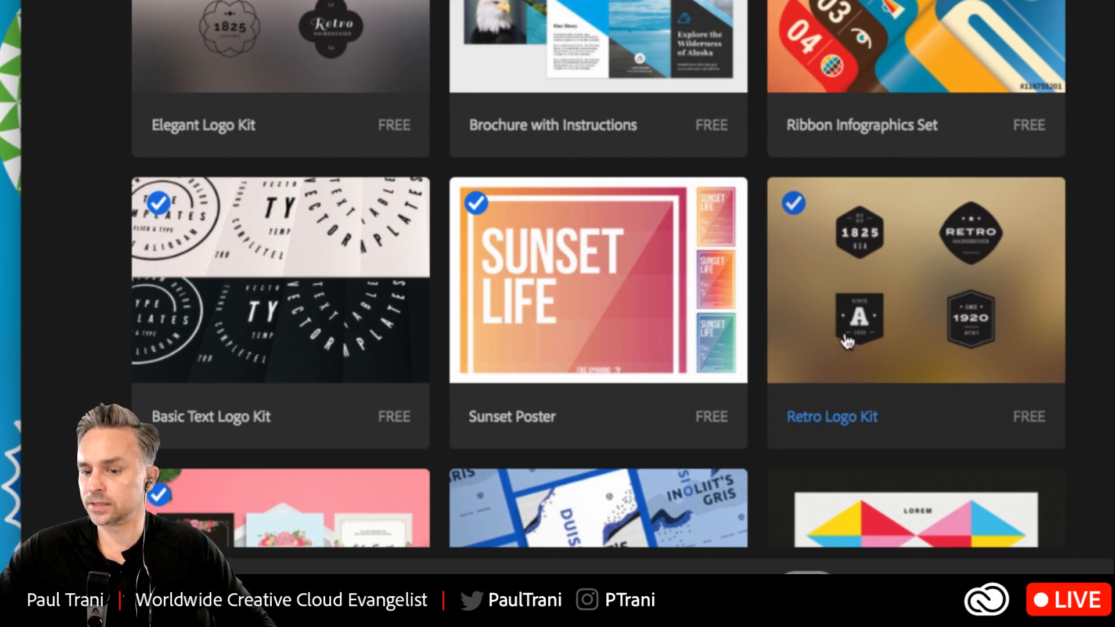
{"action": "scroll", "coordinate": [910, 323], "scroll_direction": "down", "scroll_amount": 2}
{"action": "scroll", "coordinate": [910, 323], "scroll_direction": "up", "scroll_amount": 6}
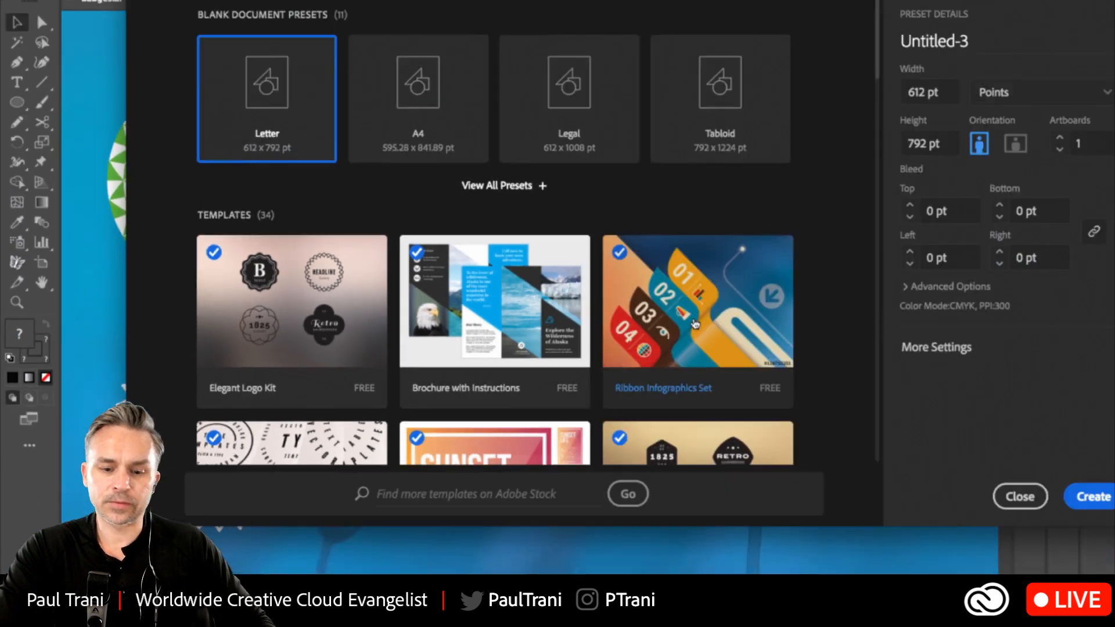
{"action": "left_click", "coordinate": [255, 292]}
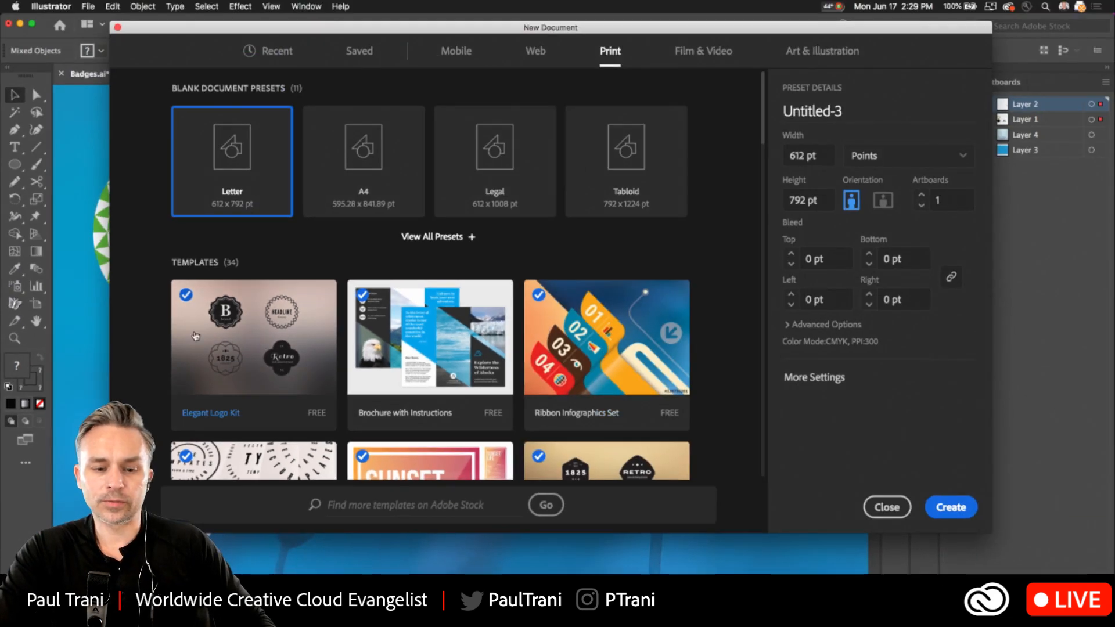
{"action": "left_click", "coordinate": [953, 507]}
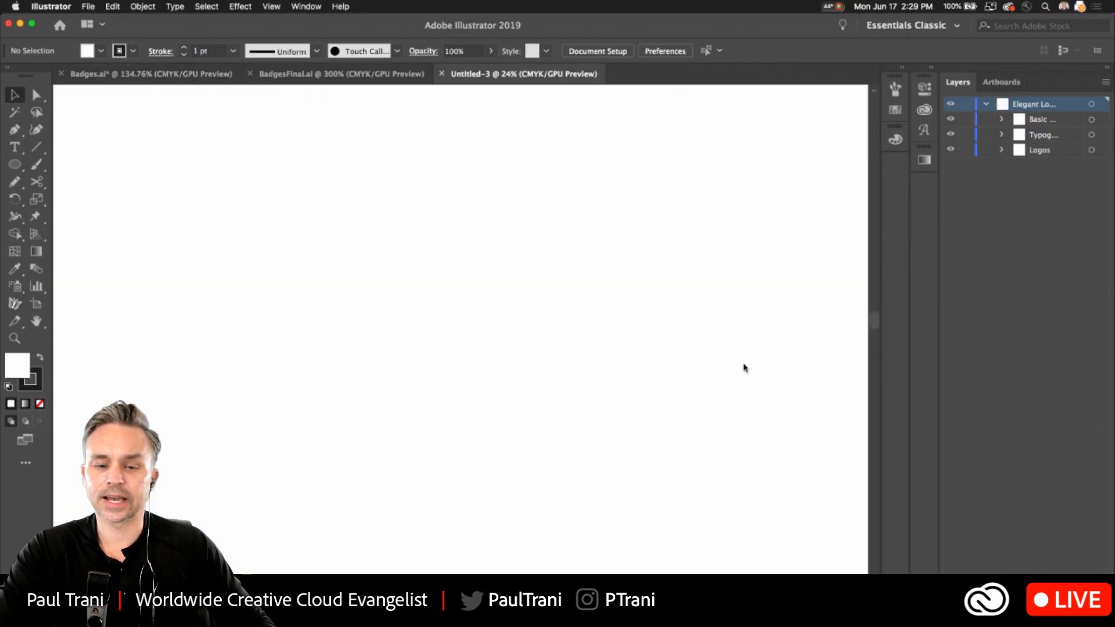
Examine the logo kit's basic shapes, typography variants and premade logos across its artboards.
{"action": "scroll", "coordinate": [326, 468], "scroll_direction": "up", "scroll_amount": 6}
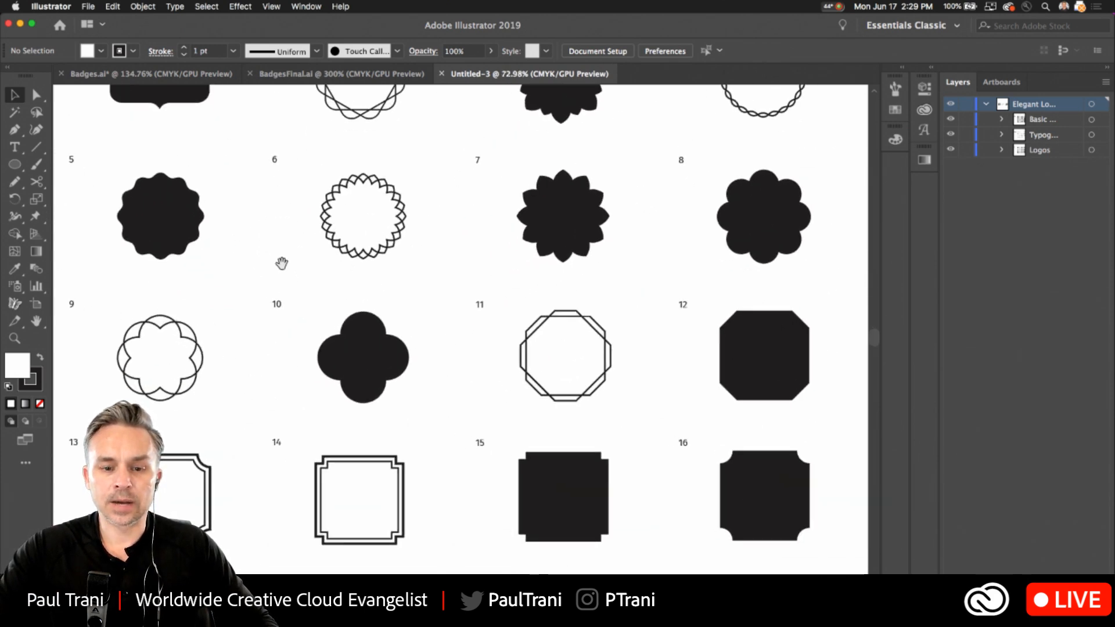
{"action": "scroll", "coordinate": [284, 348], "scroll_direction": "up", "scroll_amount": 5}
{"action": "scroll", "coordinate": [339, 157], "scroll_direction": "up", "scroll_amount": 2}
{"action": "scroll", "coordinate": [335, 139], "scroll_direction": "up", "scroll_amount": 1}
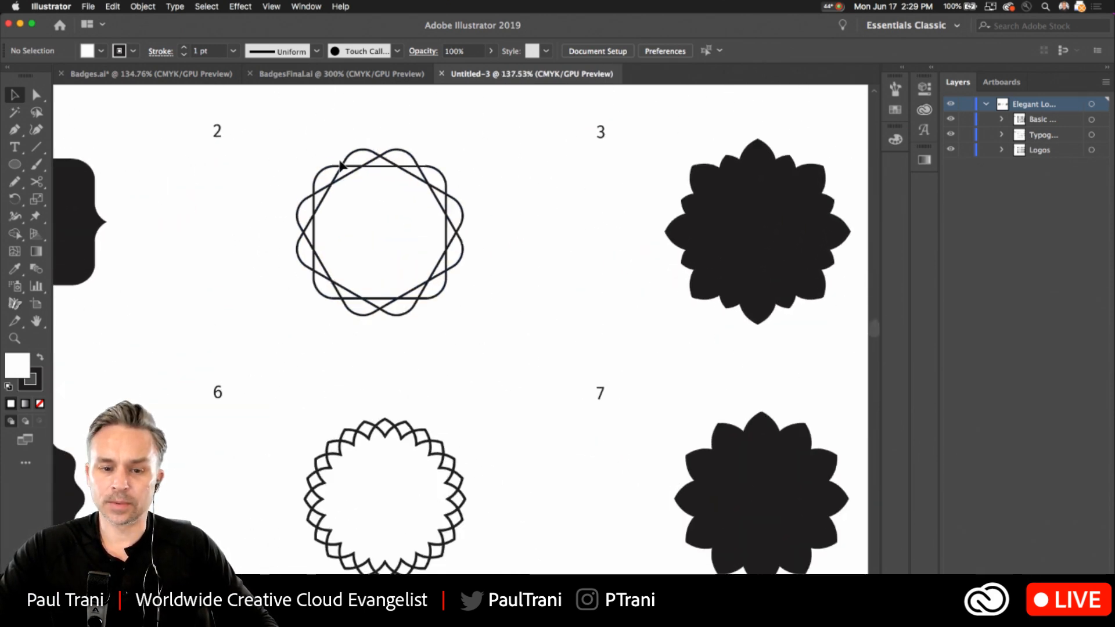
{"action": "left_click", "coordinate": [343, 172]}
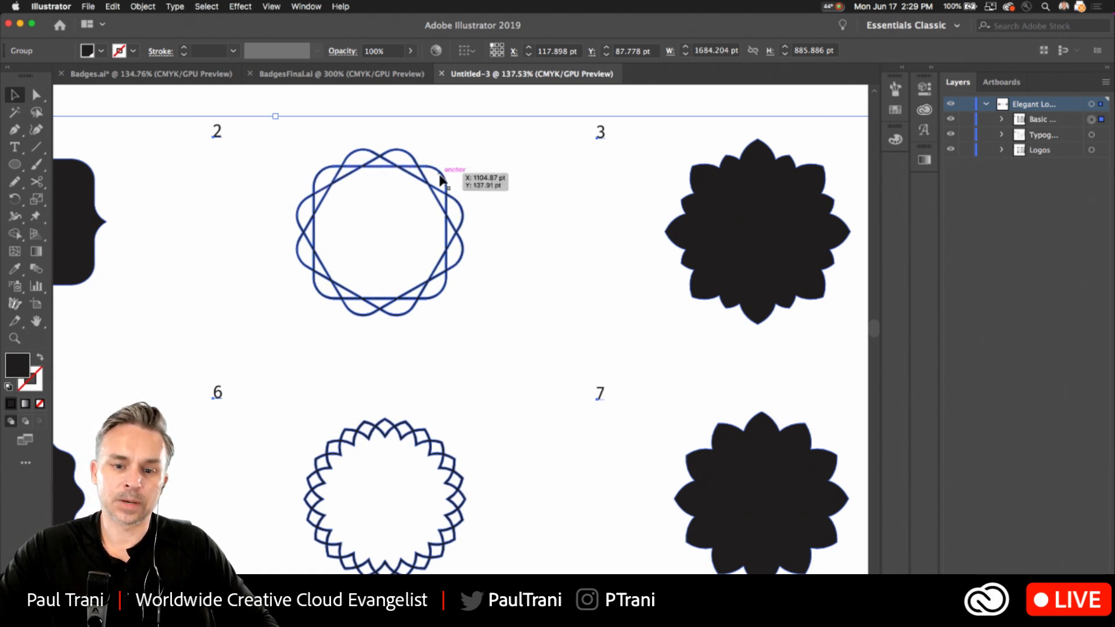
{"action": "scroll", "coordinate": [435, 241], "scroll_direction": "down", "scroll_amount": 4}
{"action": "scroll", "coordinate": [557, 430], "scroll_direction": "right", "scroll_amount": 15}
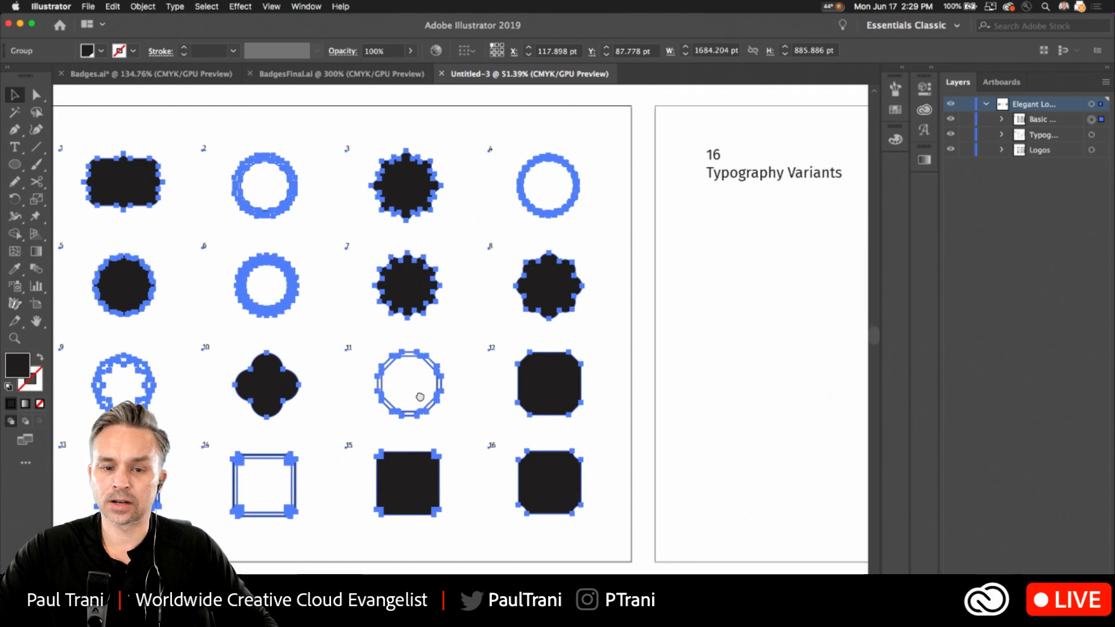
{"action": "scroll", "coordinate": [204, 325], "scroll_direction": "right", "scroll_amount": 5}
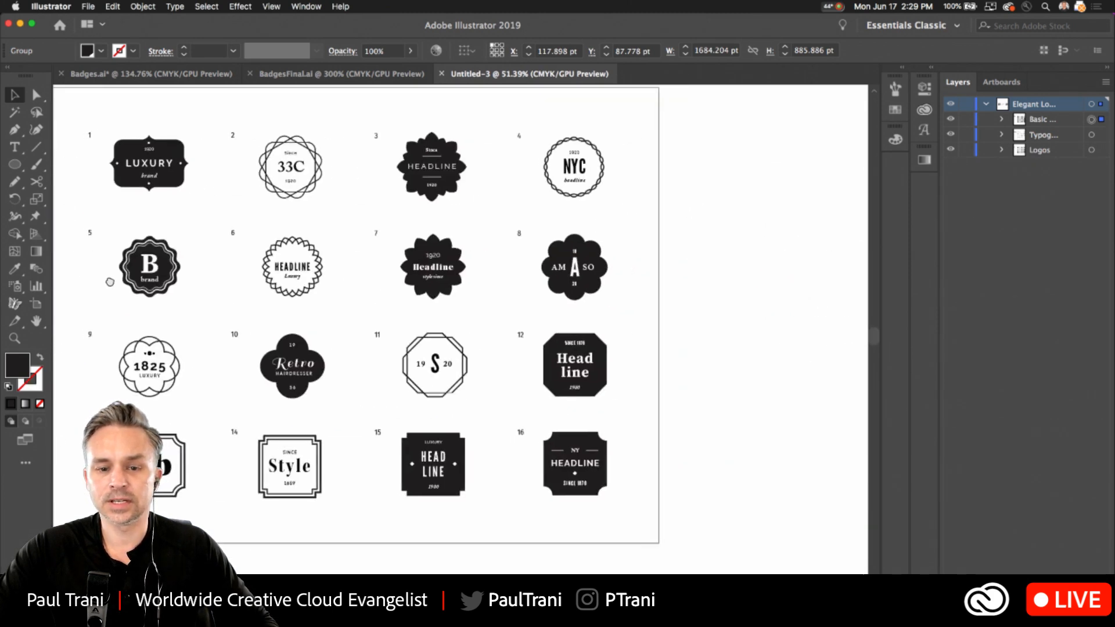
Switch to the BadgesFinal.ai document and examine its six finished badges up close.
{"action": "left_click", "coordinate": [287, 76]}
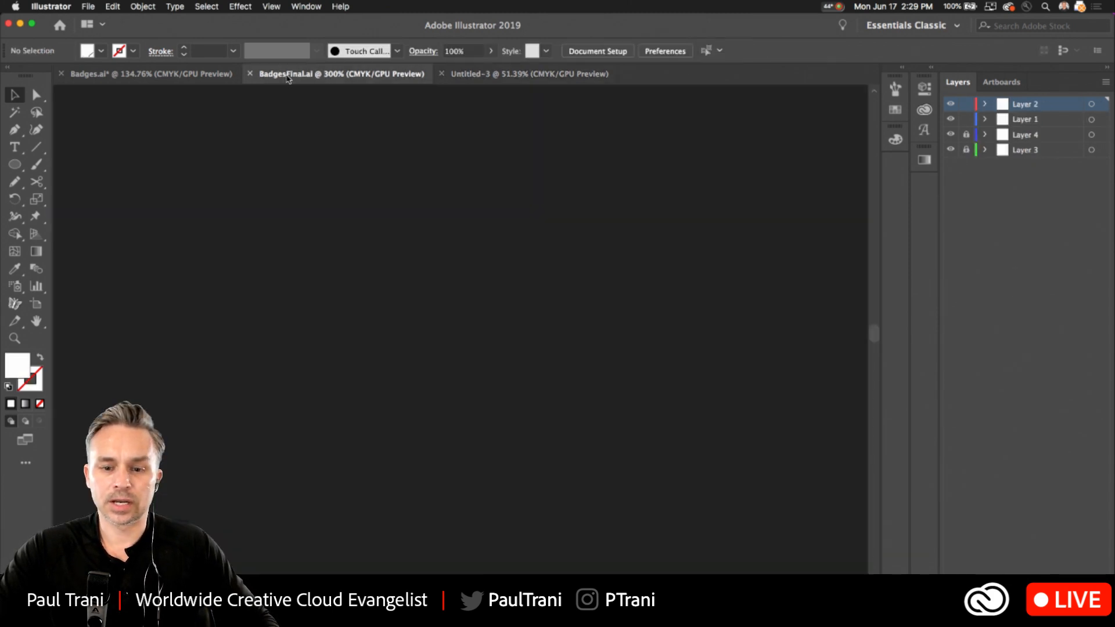
{"action": "key", "text": "super+0"}
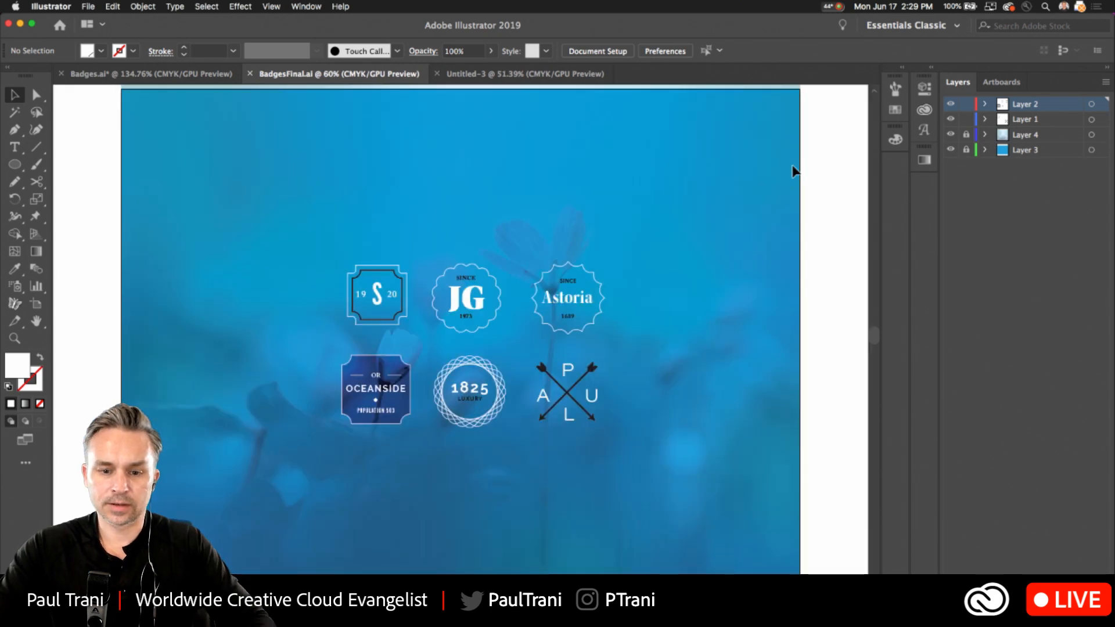
{"action": "left_click", "coordinate": [15, 341]}
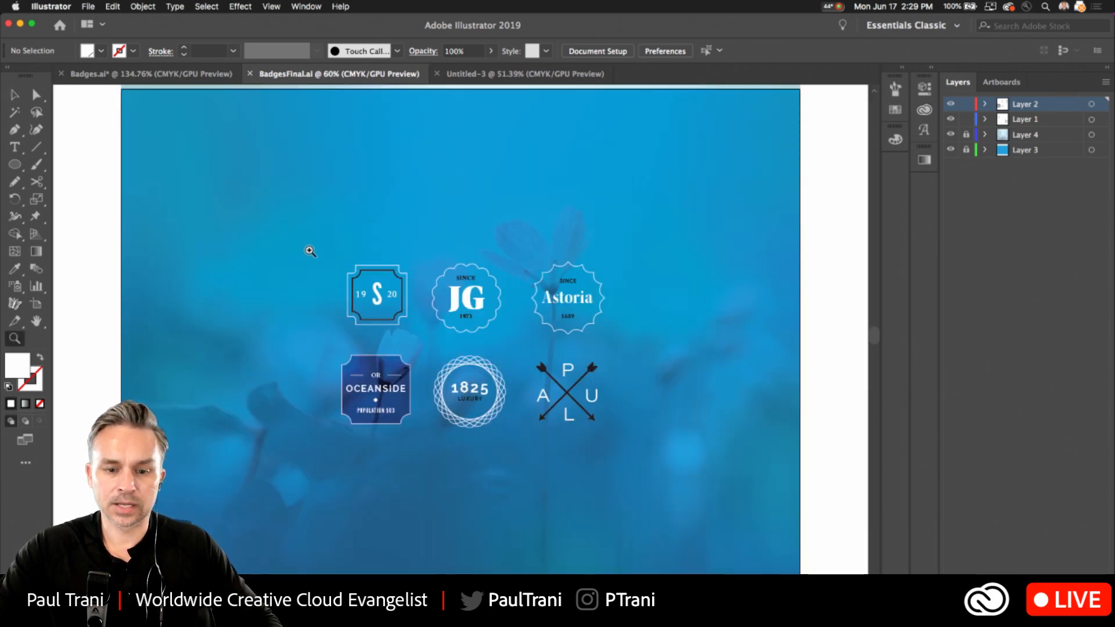
{"action": "left_click", "coordinate": [628, 445]}
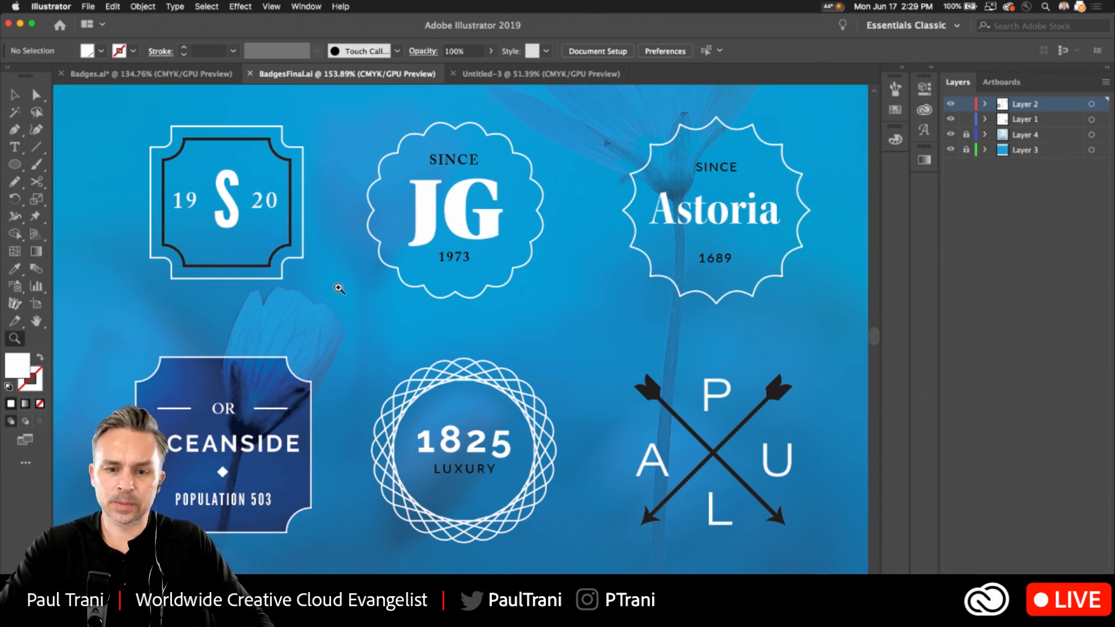
Select the JG badge's scalloped frame and lettering together, and centre them horizontally relative to the selection.
{"action": "left_click", "coordinate": [14, 95]}
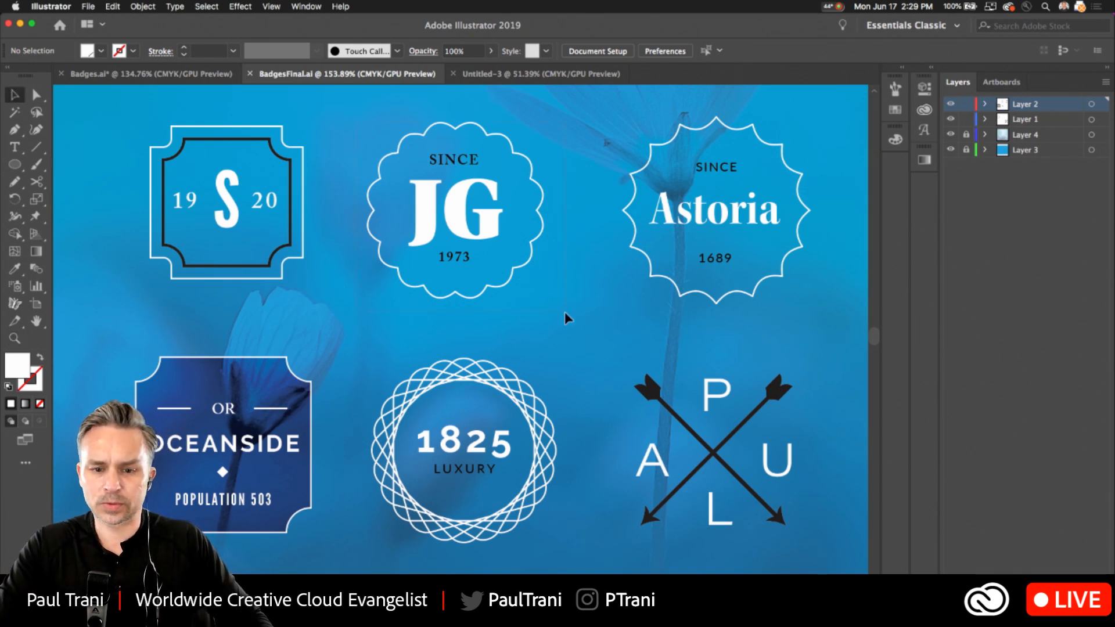
{"action": "key", "text": "super+a"}
{"action": "left_click", "coordinate": [306, 6]}
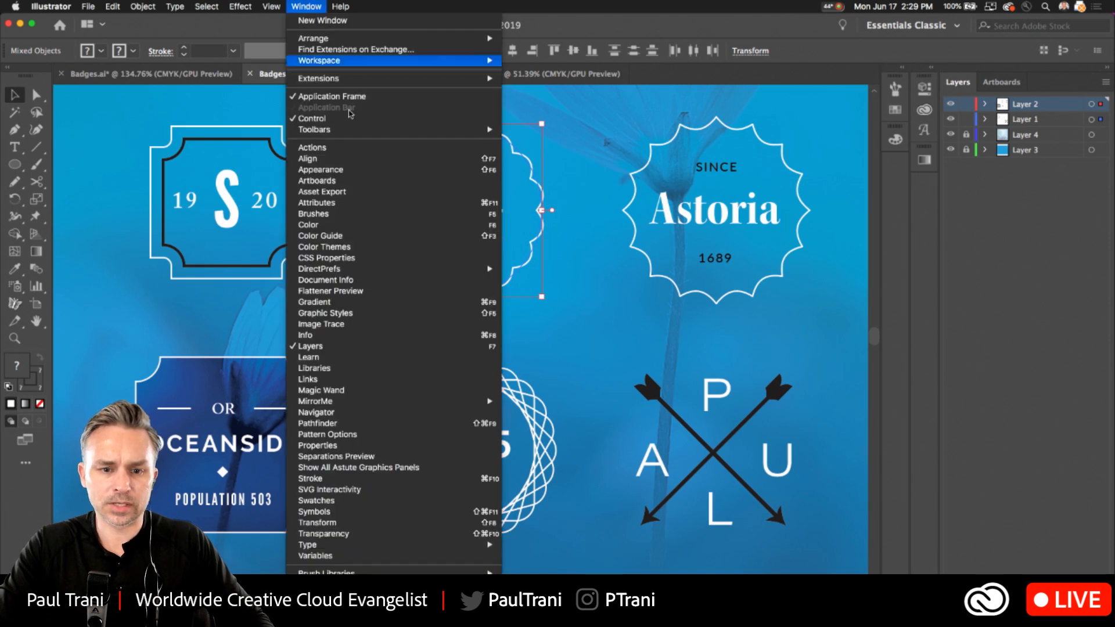
{"action": "left_click", "coordinate": [372, 156]}
{"action": "left_click_drag", "start_coordinate": [804, 304], "coordinate": [703, 238]}
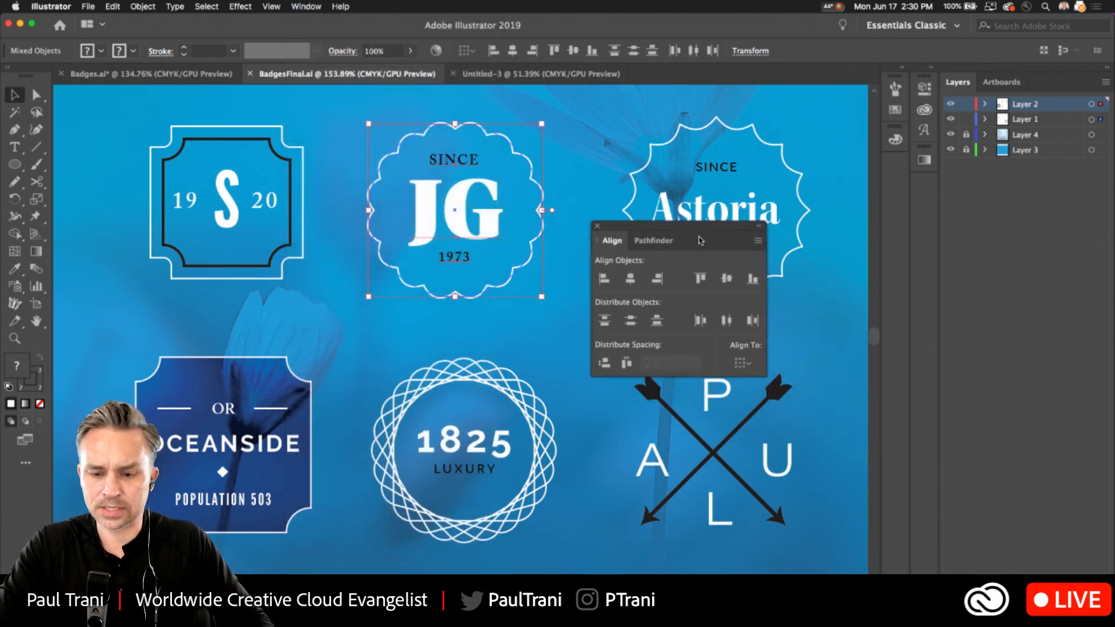
{"action": "left_click", "coordinate": [630, 279]}
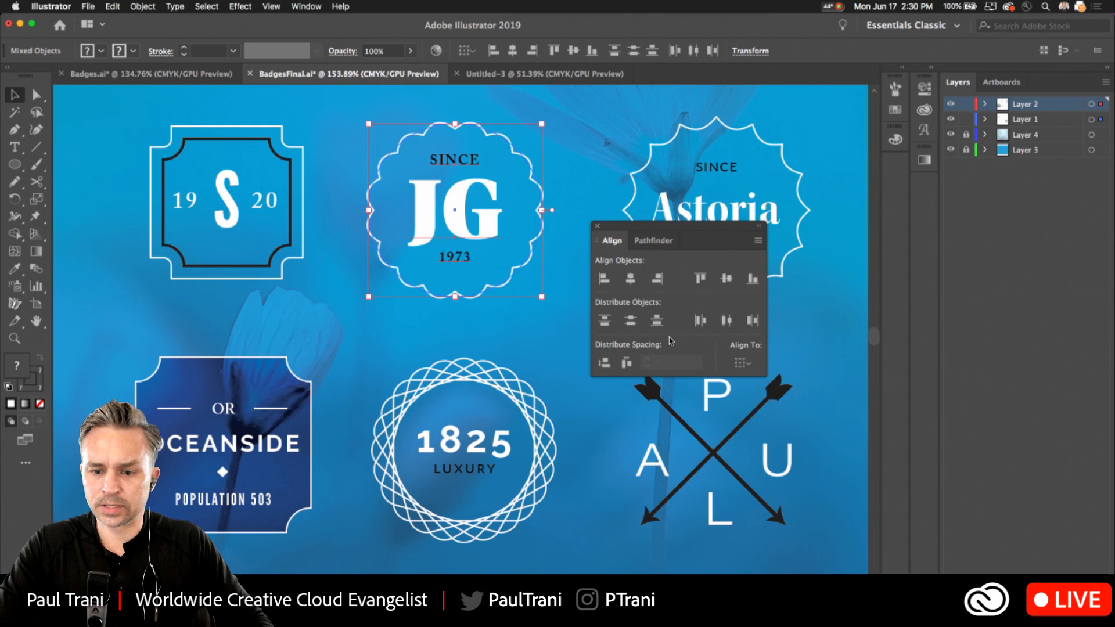
Try Align to Key Object as the alignment reference for the JG badge, return it to Align to Selection, and dismiss the alignment options.
{"action": "left_click", "coordinate": [744, 363]}
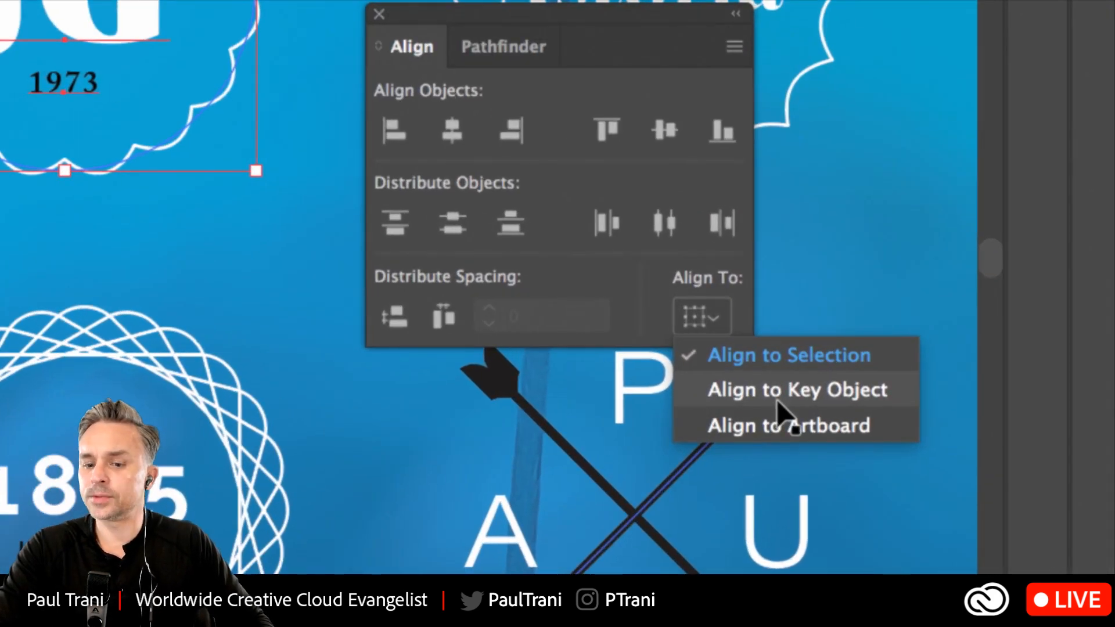
{"action": "left_click", "coordinate": [689, 310]}
{"action": "left_click", "coordinate": [689, 310]}
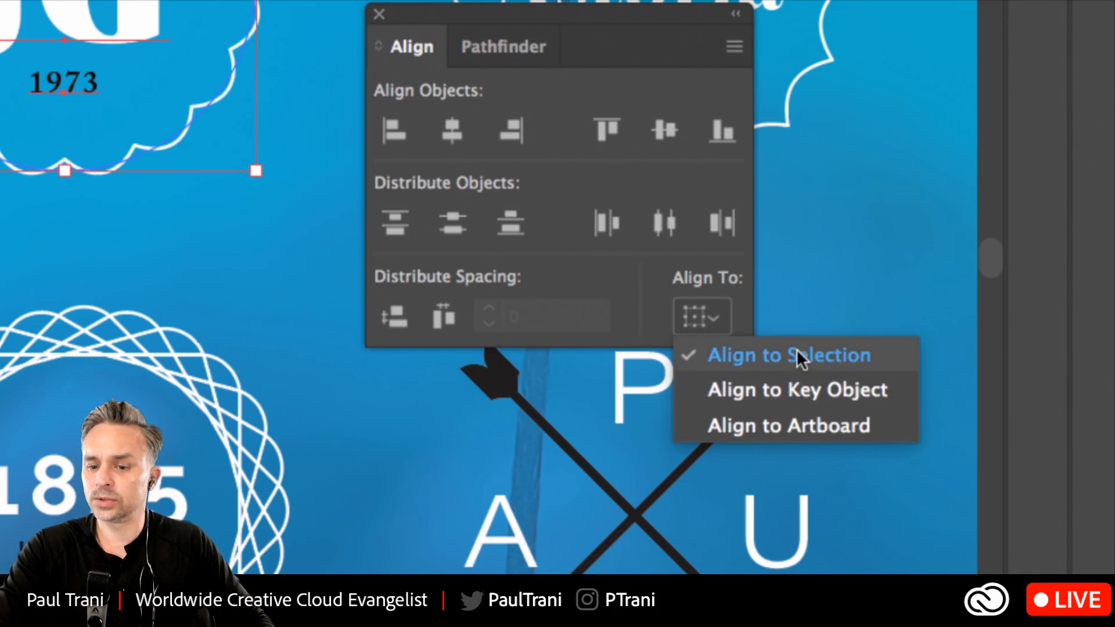
{"action": "left_click", "coordinate": [803, 395]}
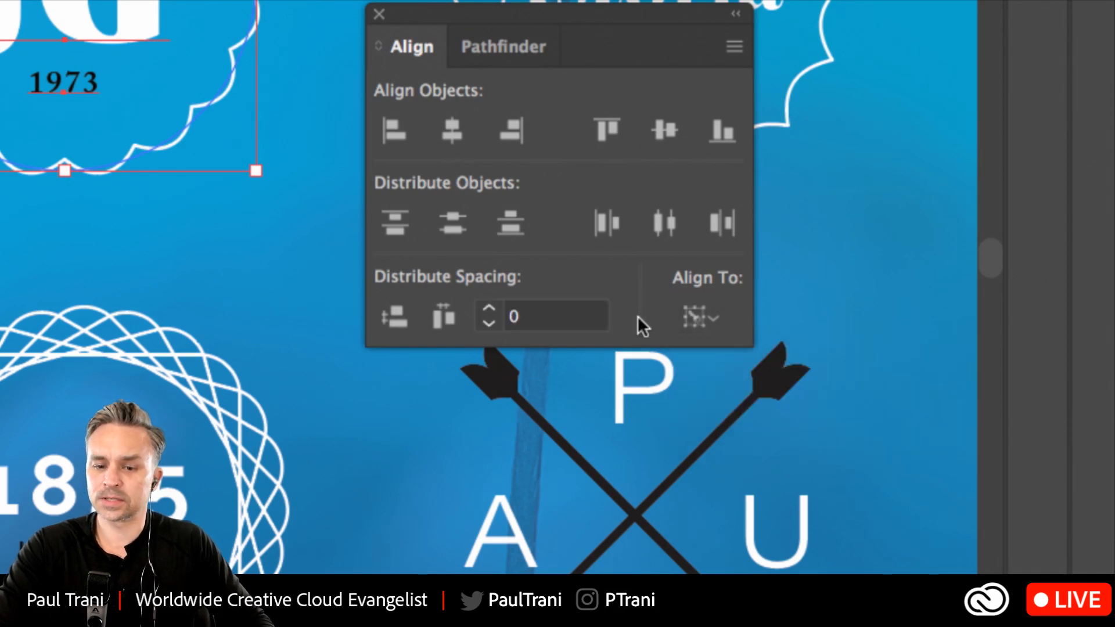
{"action": "left_click", "coordinate": [680, 320]}
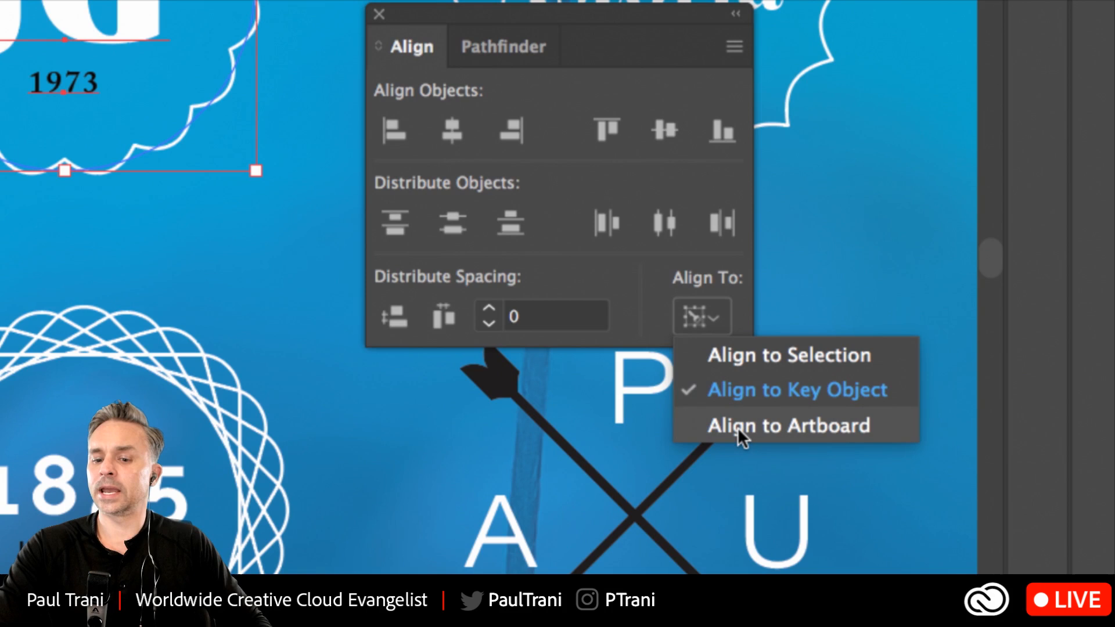
{"action": "left_click", "coordinate": [646, 304]}
{"action": "left_click", "coordinate": [691, 310]}
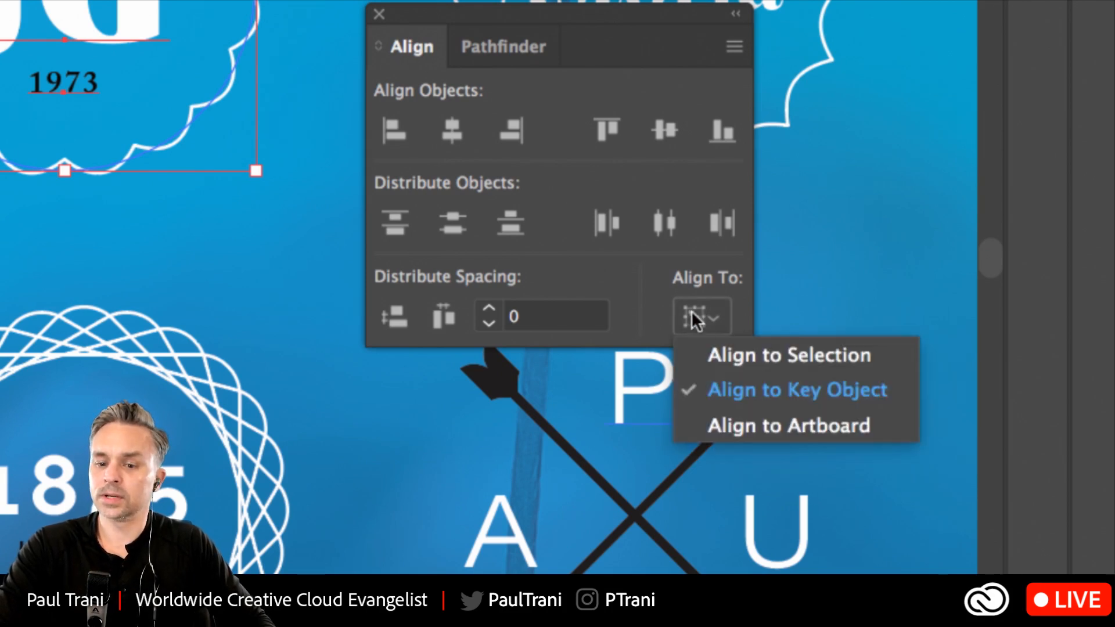
{"action": "left_click", "coordinate": [719, 354]}
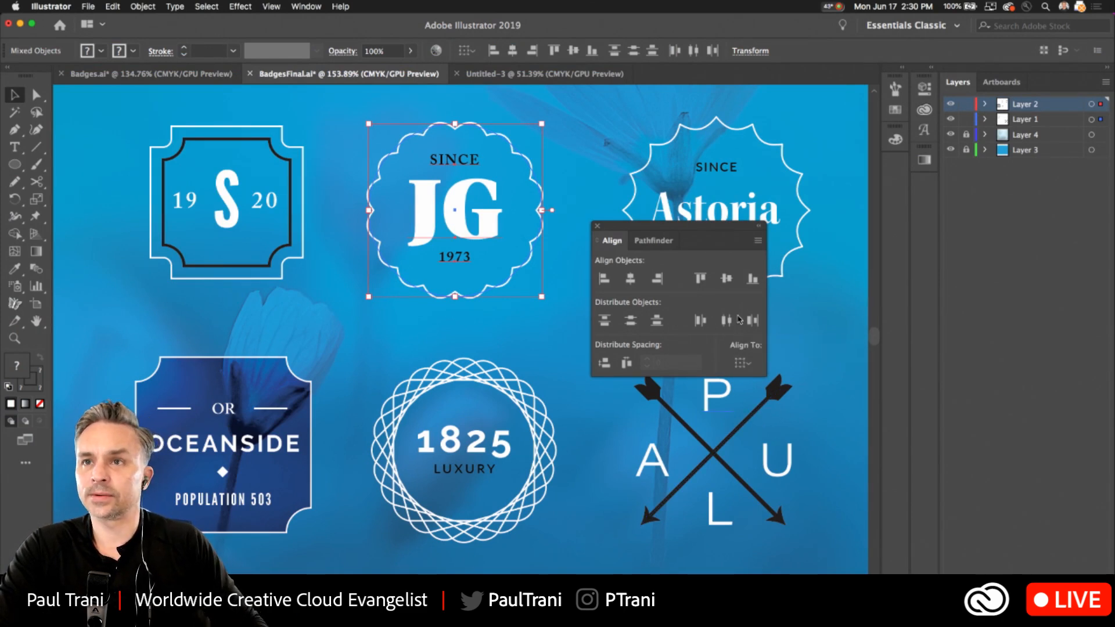
{"action": "left_click", "coordinate": [597, 226]}
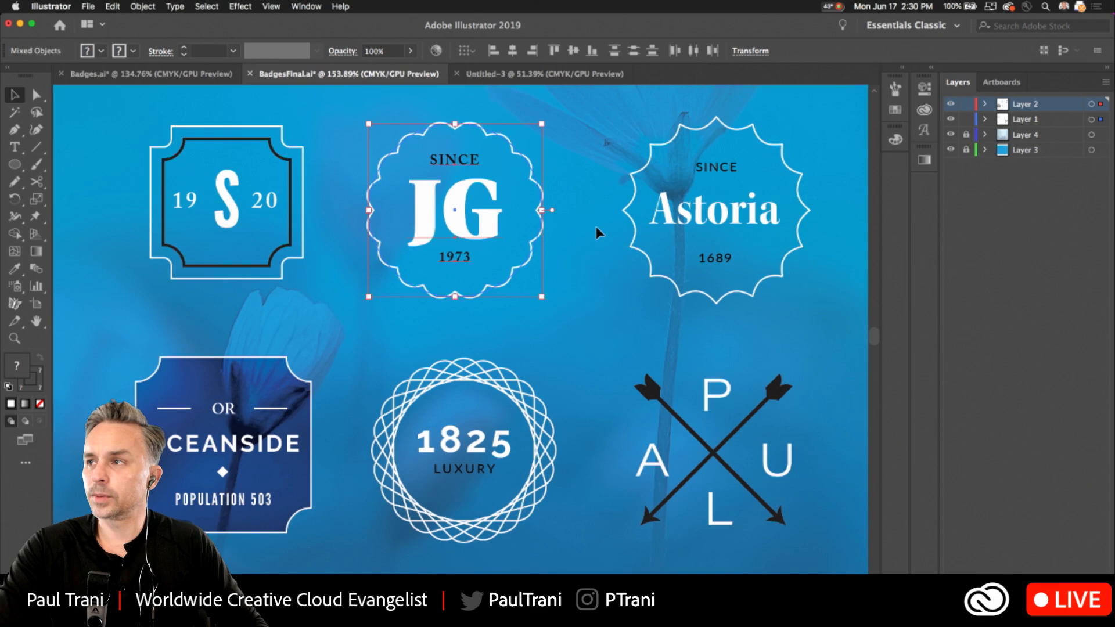